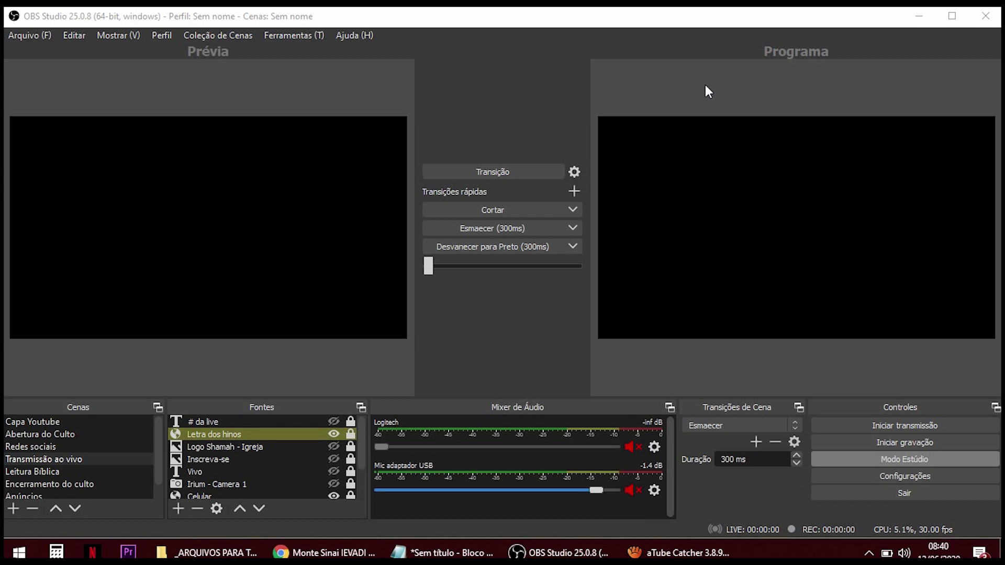
Inspect the Logitech, Celular and Mic adaptador USB sources of the Transmissão ao vivo scene
{"action": "left_click", "coordinate": [530, 60]}
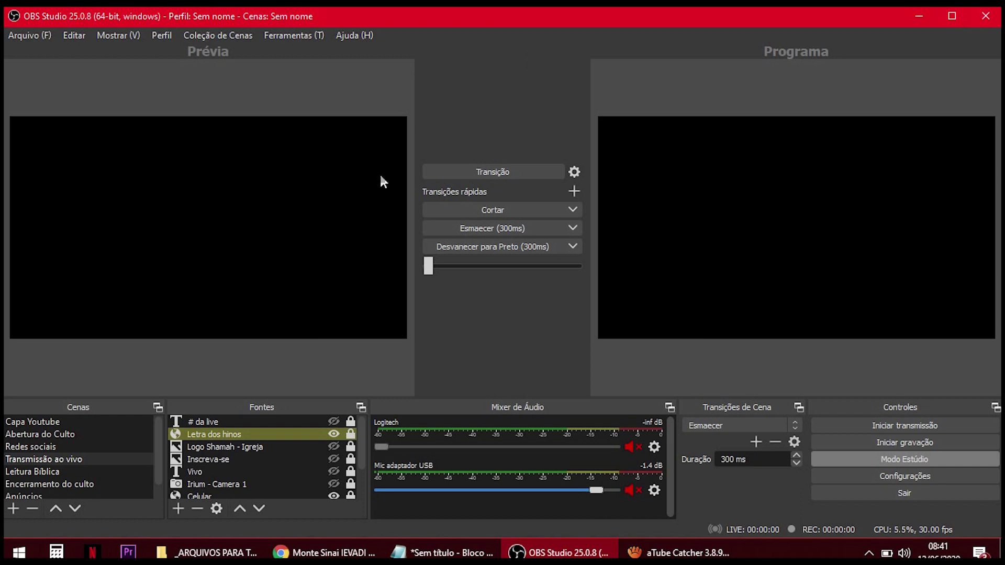
{"action": "scroll", "coordinate": [181, 458], "scroll_direction": "down", "scroll_amount": 1}
{"action": "left_click", "coordinate": [234, 471]}
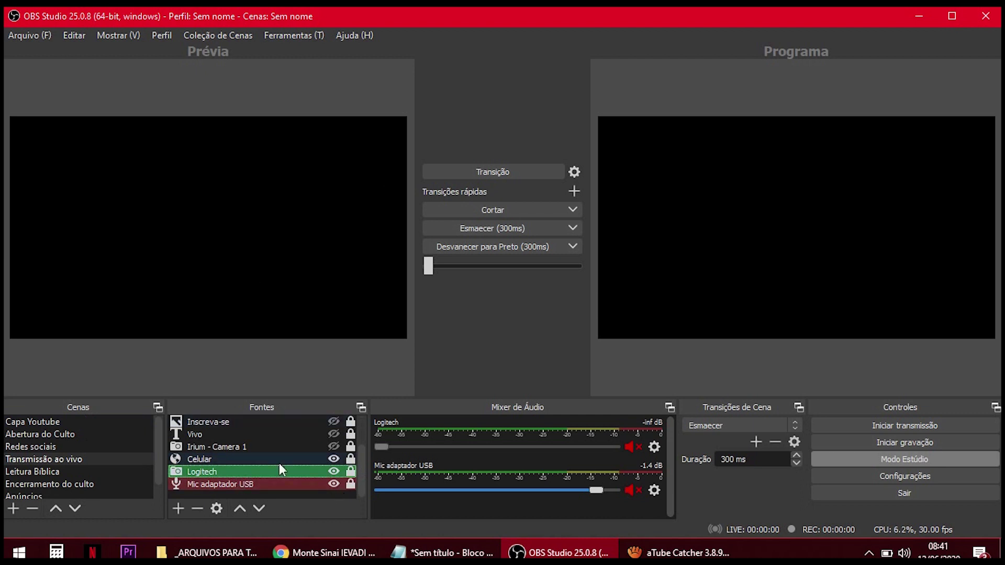
{"action": "left_click", "coordinate": [265, 462]}
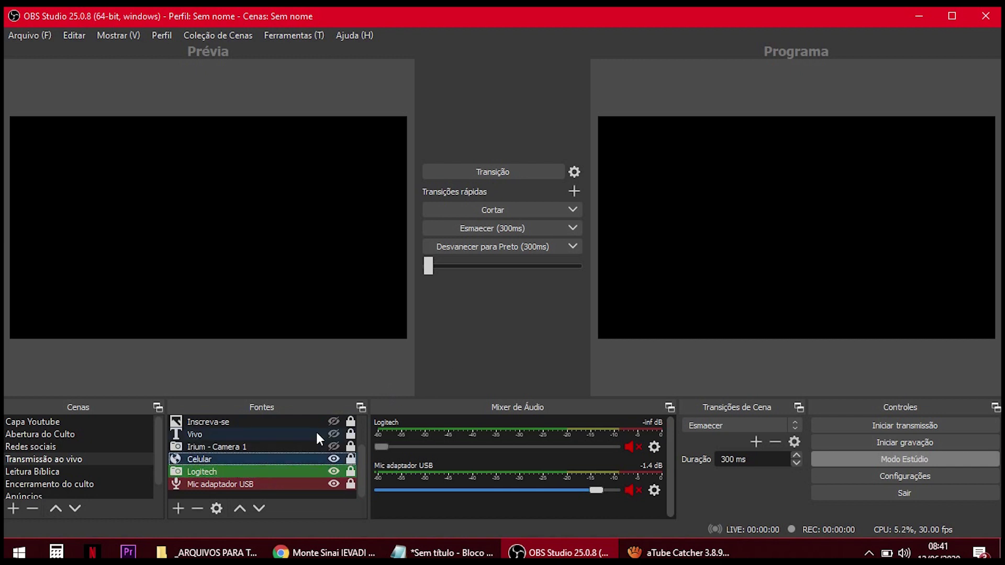
{"action": "left_click", "coordinate": [295, 483]}
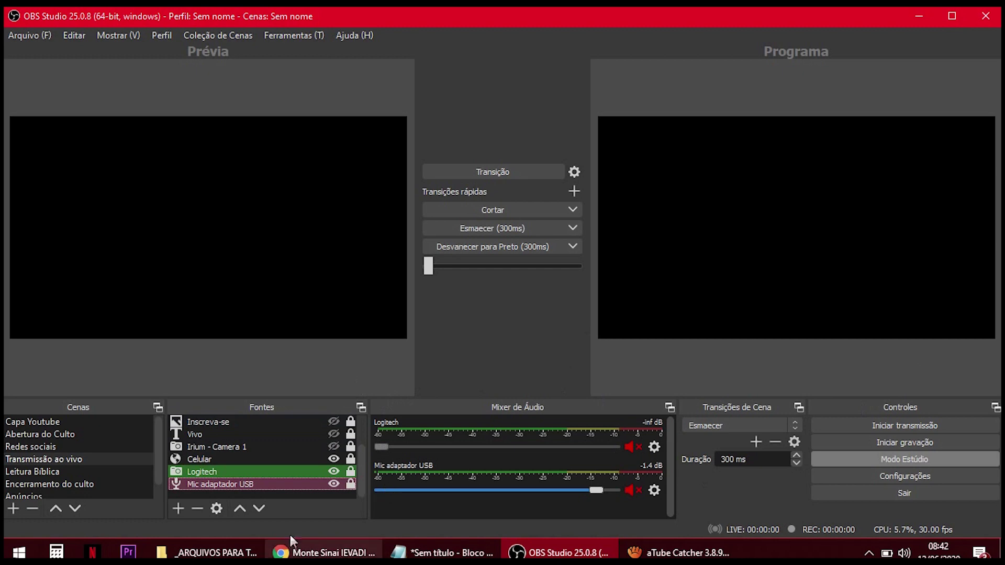
Switch to File Explorer and examine the _ARQUIVOS PARA TRANSMISSÃO AO VIVO folder, including its Arquivos fixos subfolder and Thumb 1206 image
{"action": "left_click", "coordinate": [209, 553]}
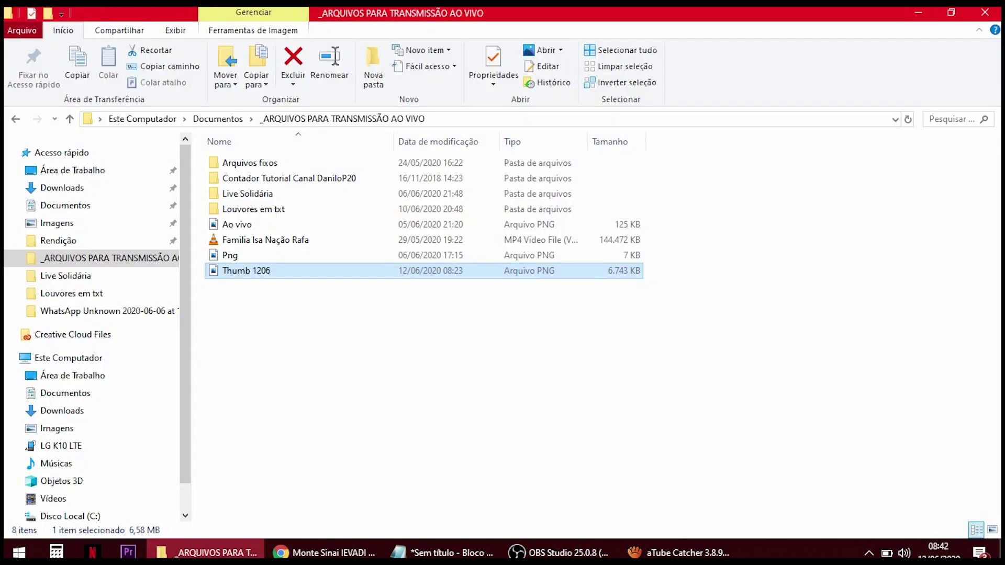
{"action": "left_click", "coordinate": [268, 167]}
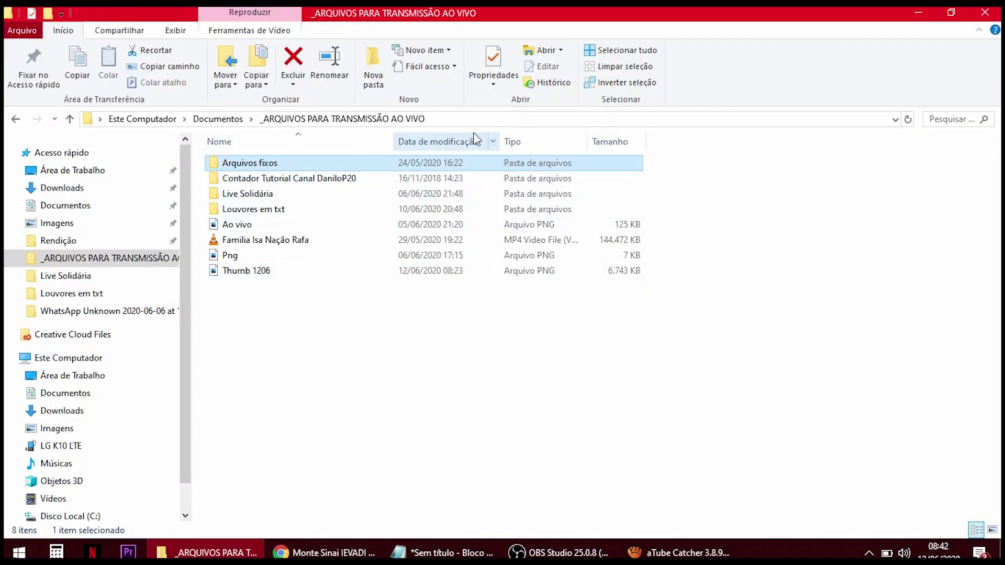
{"action": "double_click", "coordinate": [283, 166]}
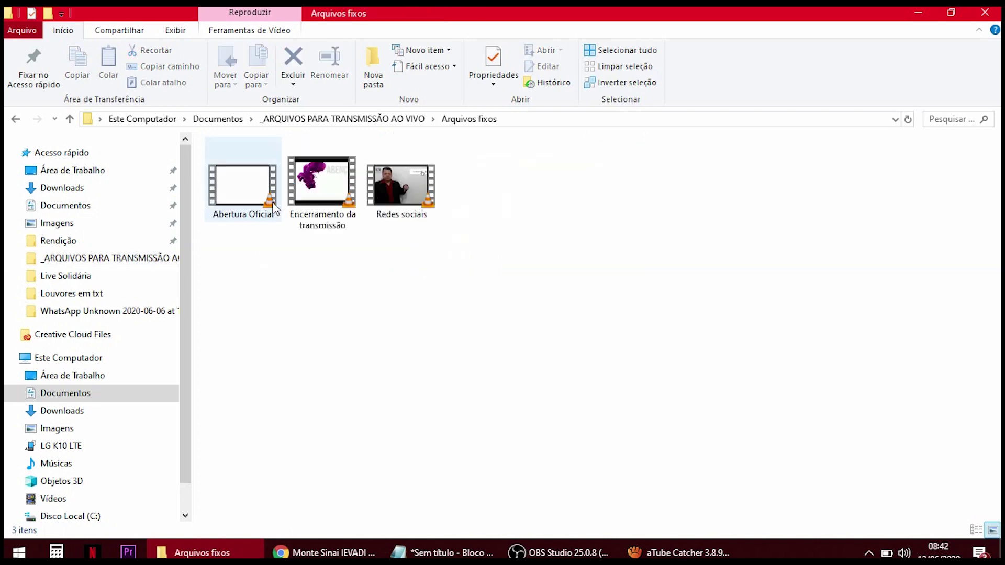
{"action": "left_click", "coordinate": [316, 118]}
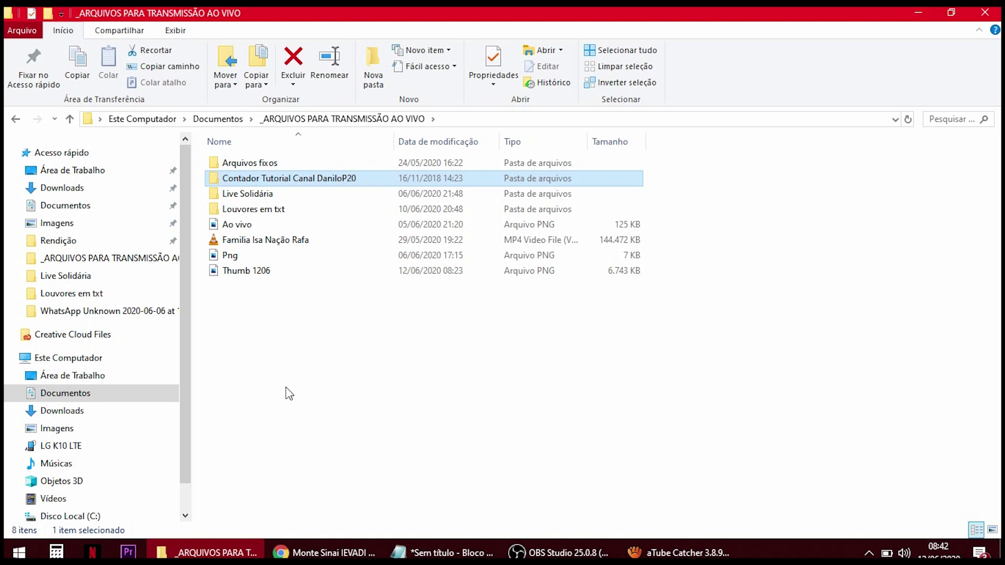
{"action": "left_click", "coordinate": [276, 208]}
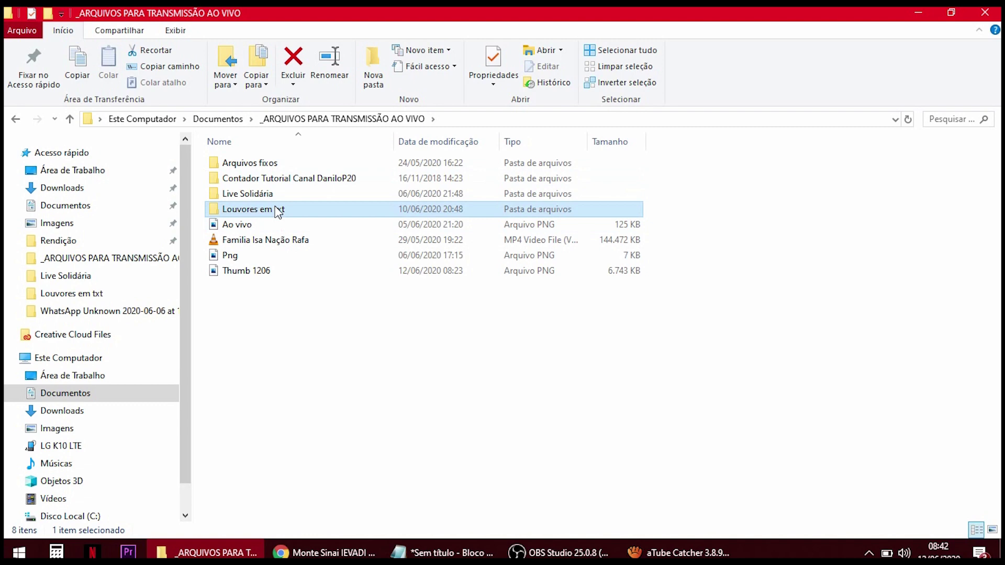
{"action": "key", "text": "End"}
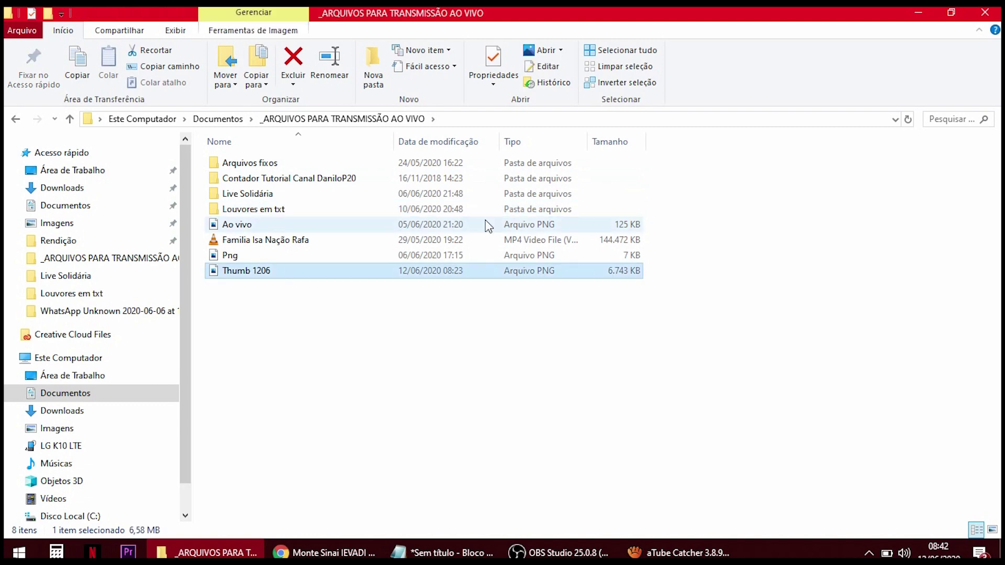
Return to OBS Studio and turn Studio Mode off and on again to compare the two layouts
{"action": "left_click", "coordinate": [580, 554]}
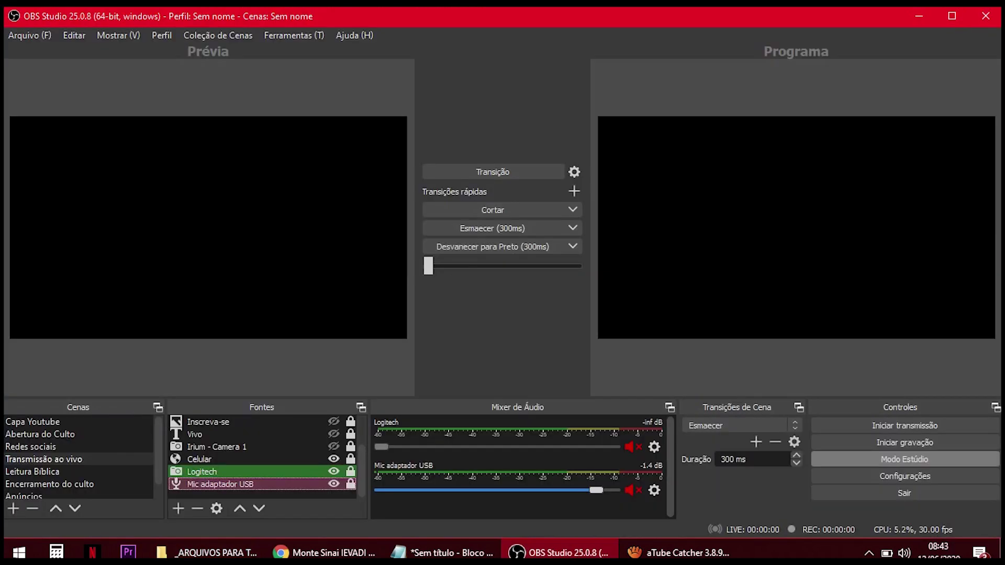
{"action": "left_click", "coordinate": [903, 460]}
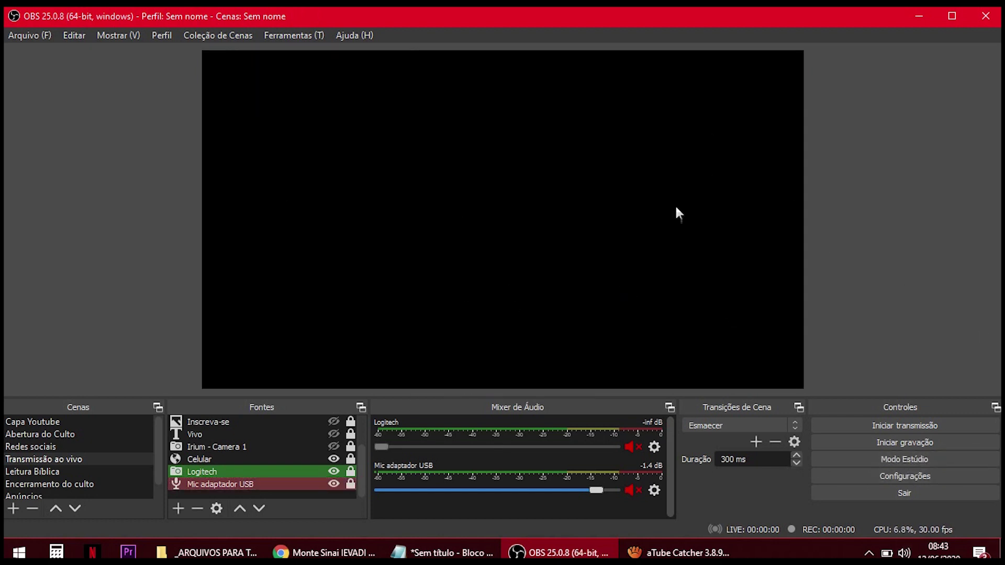
{"action": "left_click", "coordinate": [894, 457]}
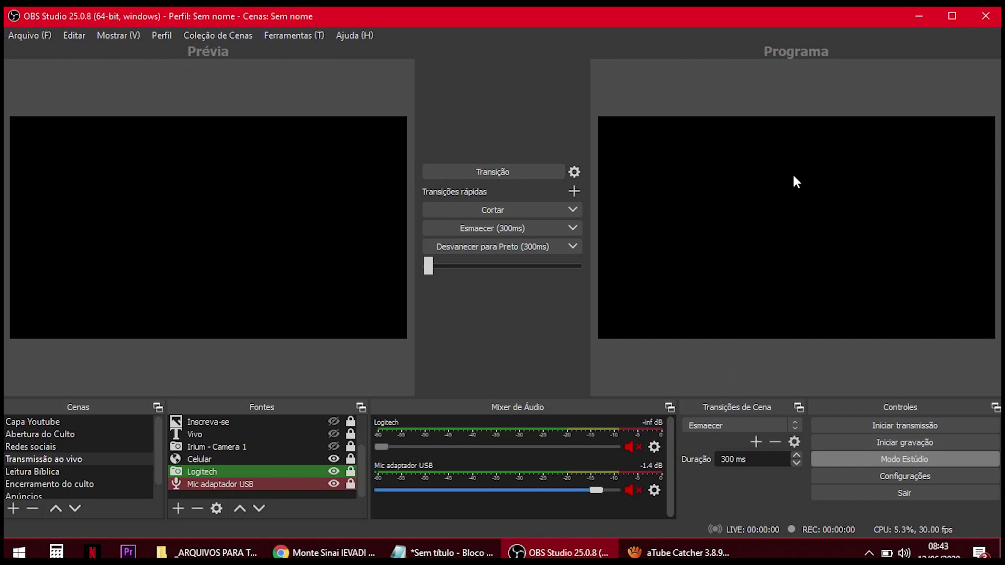
Open the program settings and look through all the general options
{"action": "left_click", "coordinate": [917, 474]}
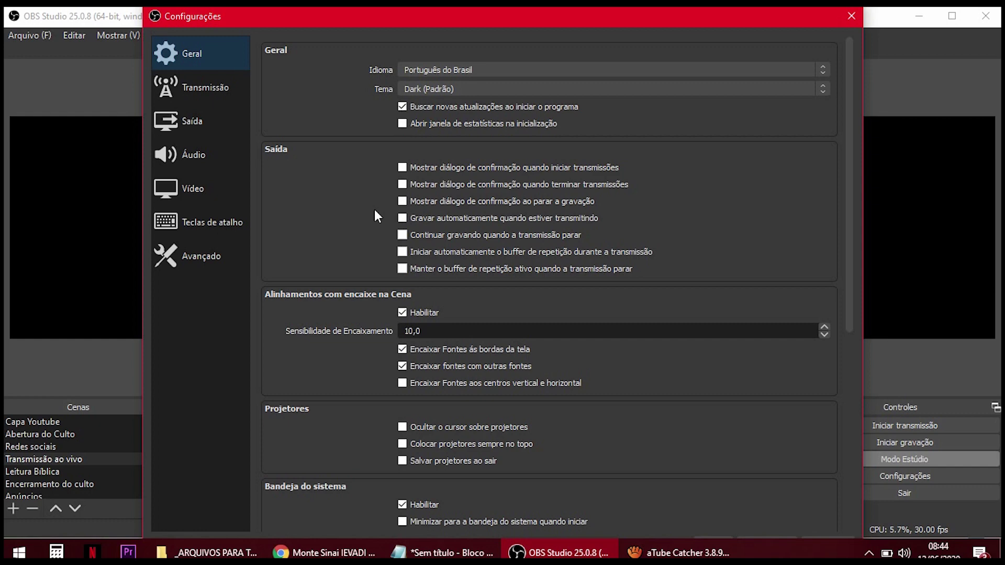
{"action": "scroll", "coordinate": [489, 173], "scroll_direction": "down", "scroll_amount": 7}
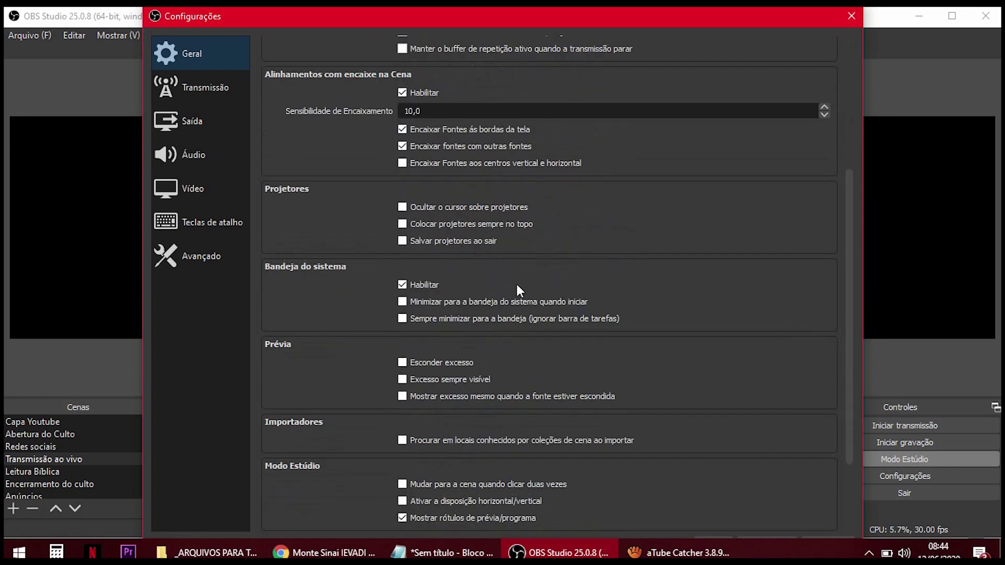
{"action": "scroll", "coordinate": [520, 297], "scroll_direction": "up", "scroll_amount": 7}
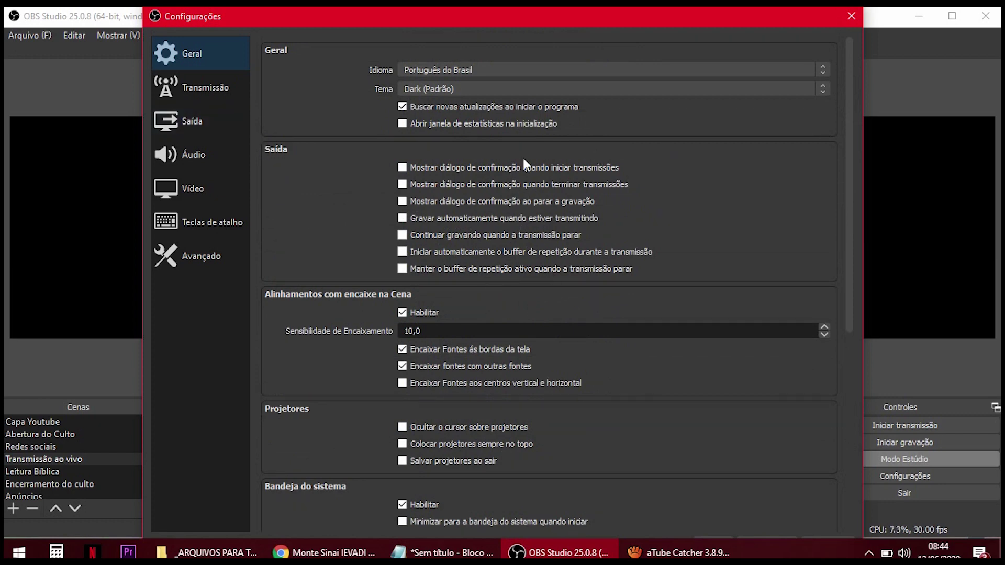
Check the streaming service in the broadcast settings and choose Primary YouTube ingest server as the server
{"action": "left_click", "coordinate": [218, 99]}
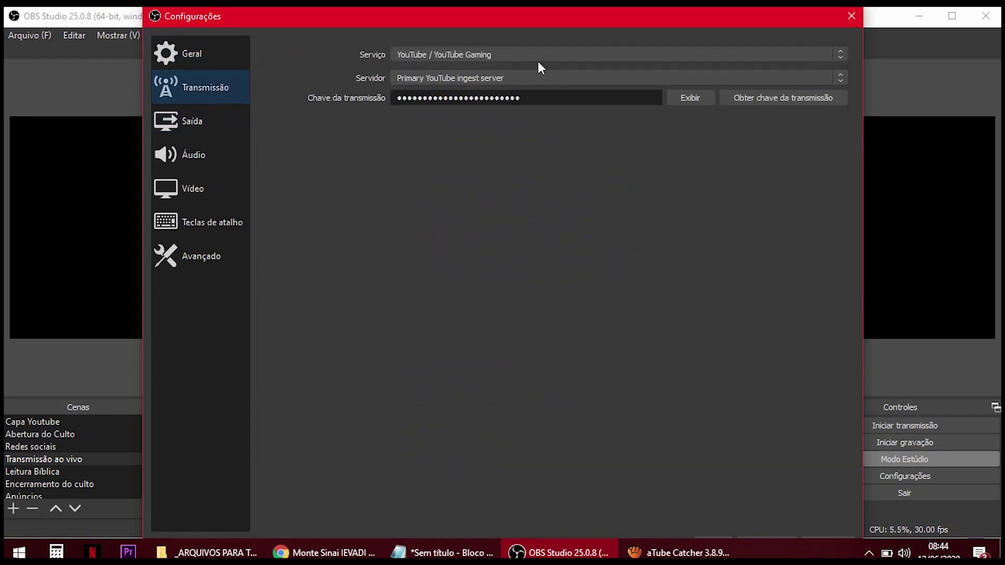
{"action": "left_click", "coordinate": [428, 54]}
{"action": "left_click", "coordinate": [428, 52]}
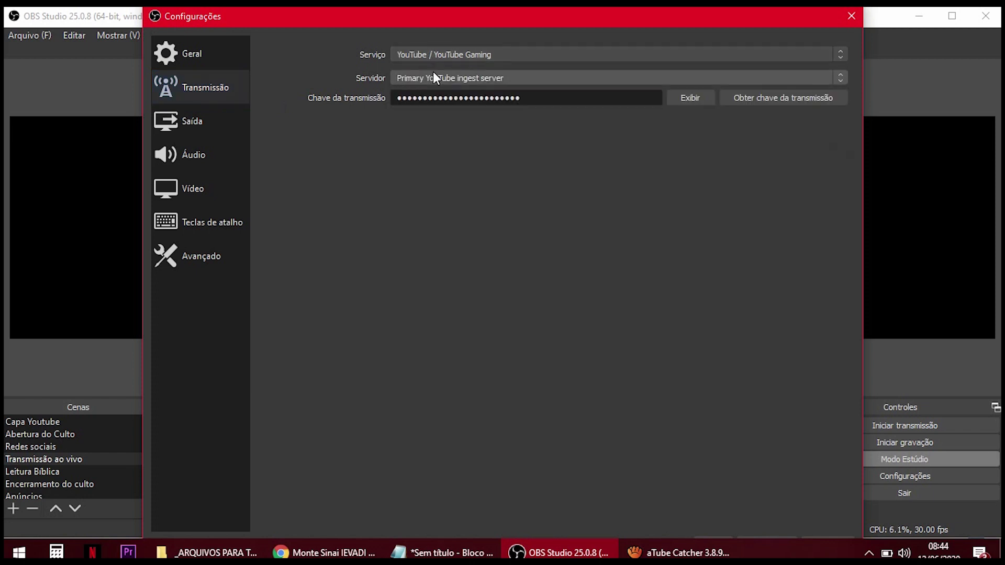
{"action": "left_click", "coordinate": [432, 76]}
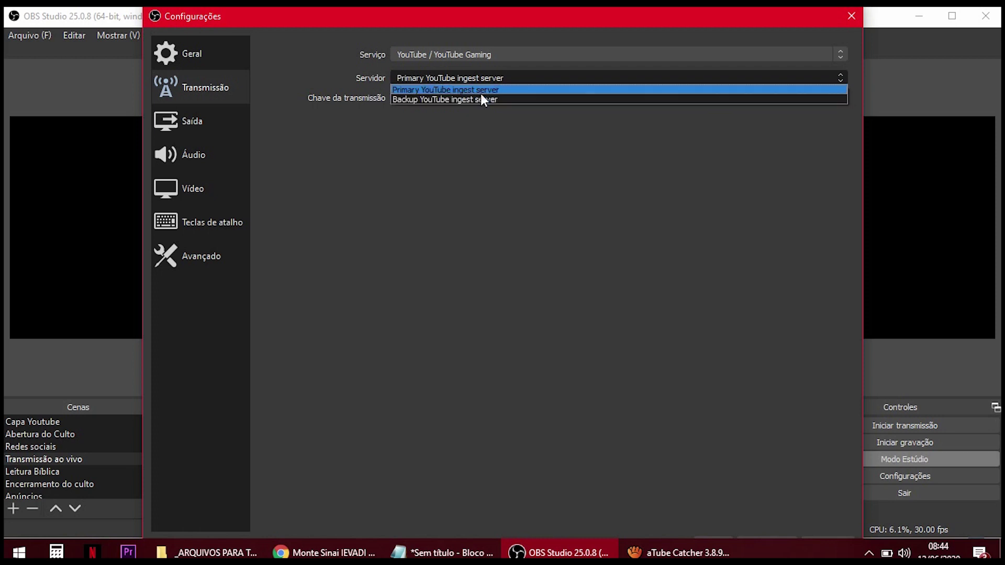
{"action": "left_click", "coordinate": [543, 89]}
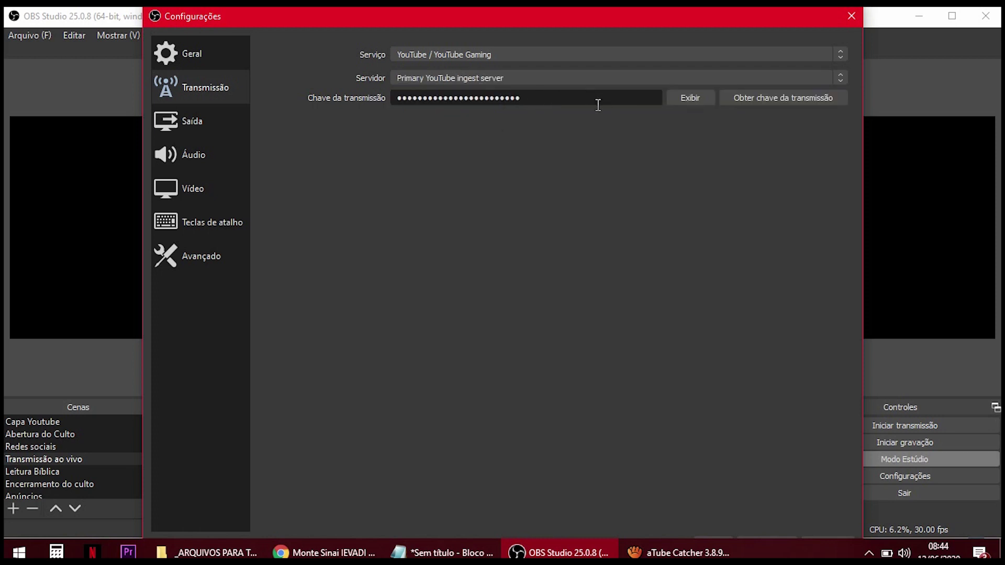
Set the output mode to Simples in the output settings
{"action": "left_click", "coordinate": [230, 131]}
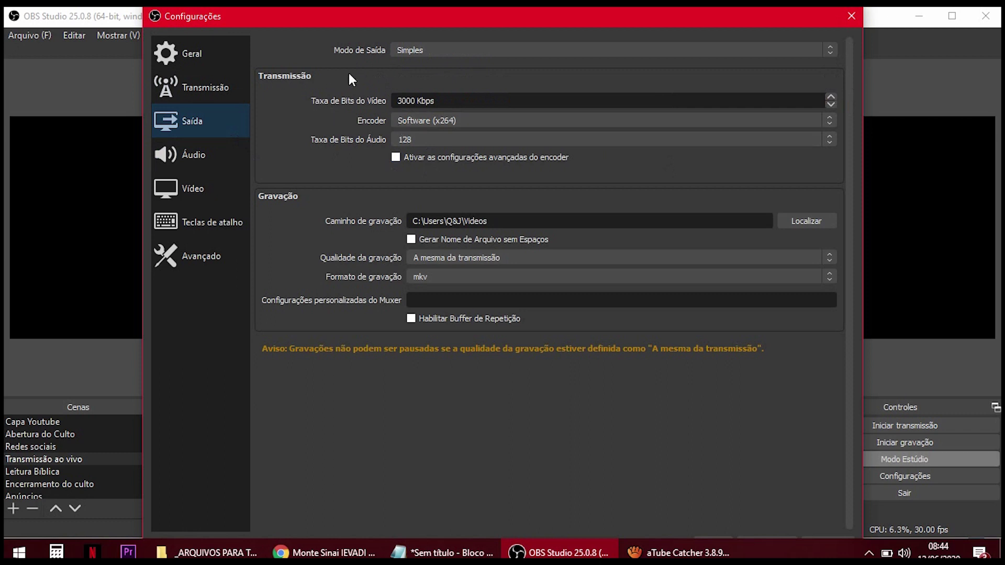
{"action": "left_click", "coordinate": [404, 51]}
{"action": "left_click", "coordinate": [402, 61]}
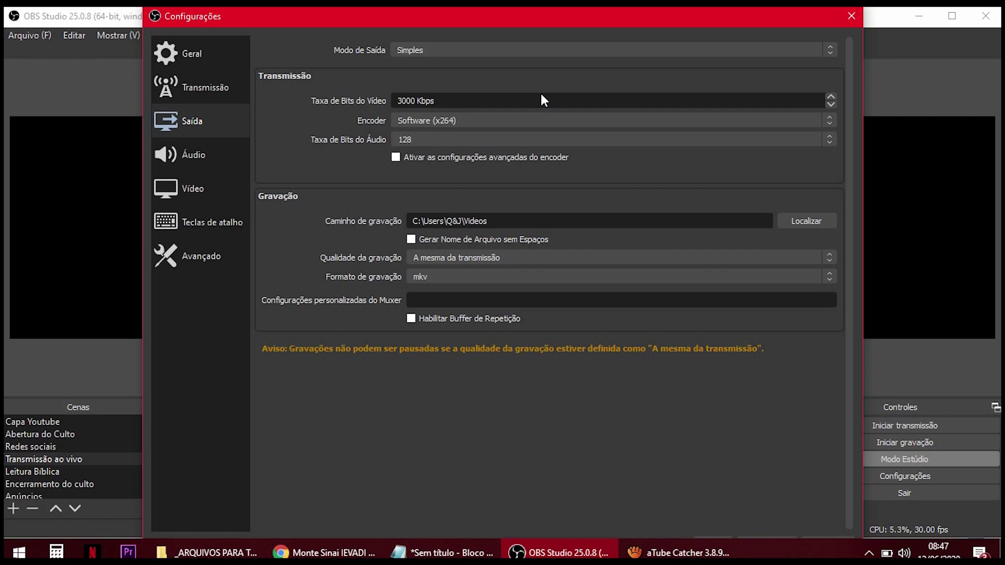
Review the audio, video, hotkey and advanced settings one after another
{"action": "left_click", "coordinate": [228, 150]}
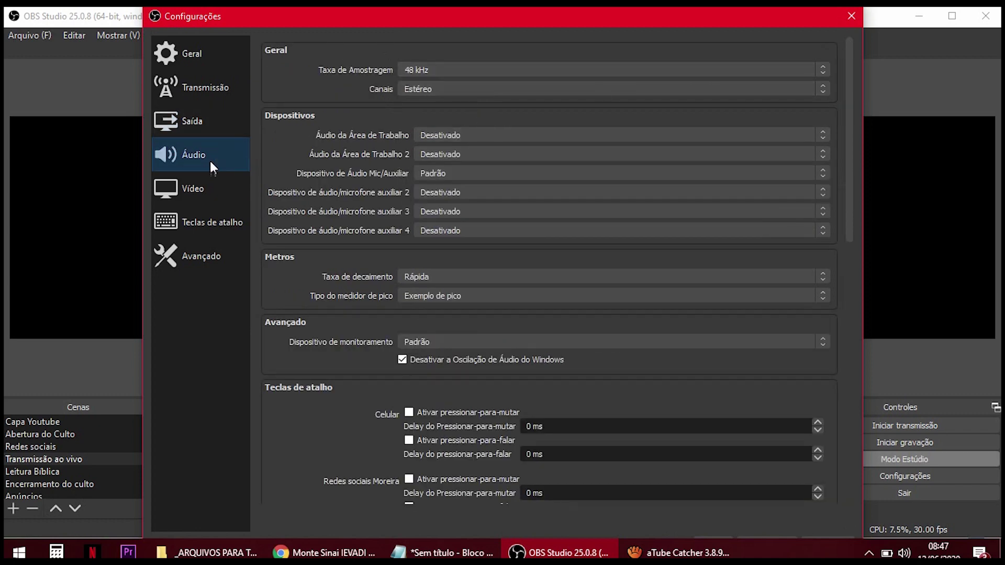
{"action": "left_click", "coordinate": [184, 178]}
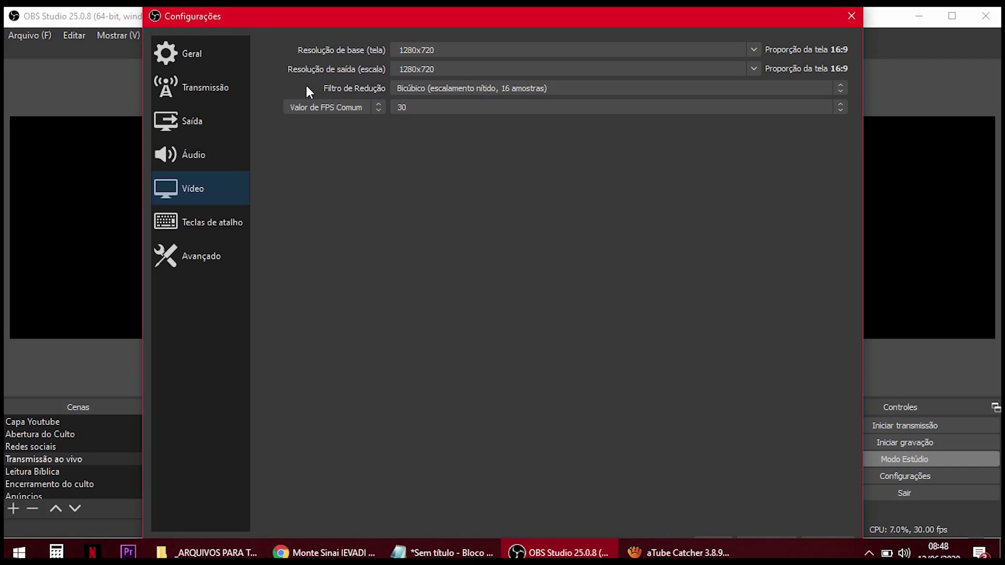
{"action": "left_click", "coordinate": [219, 212]}
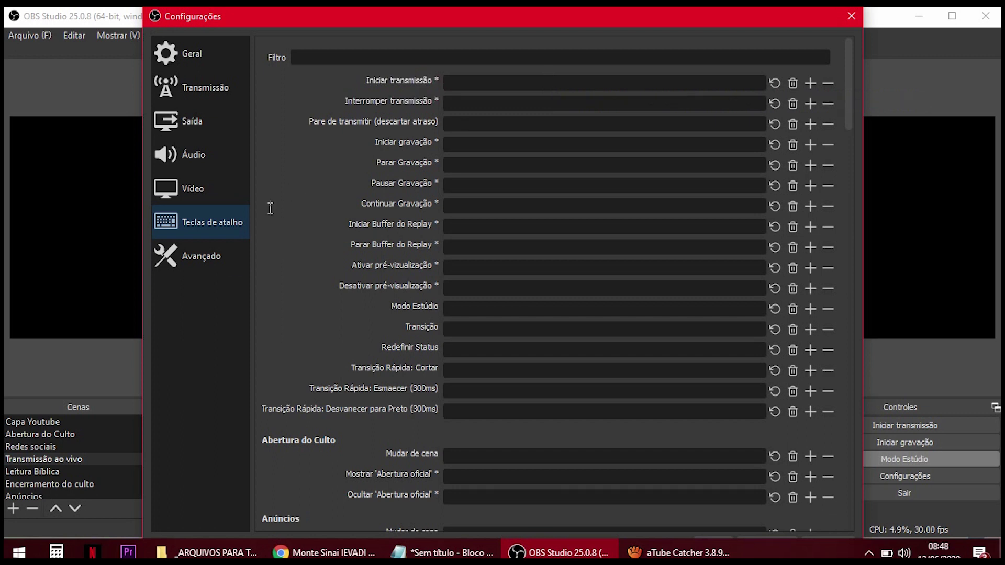
{"action": "left_click", "coordinate": [230, 265]}
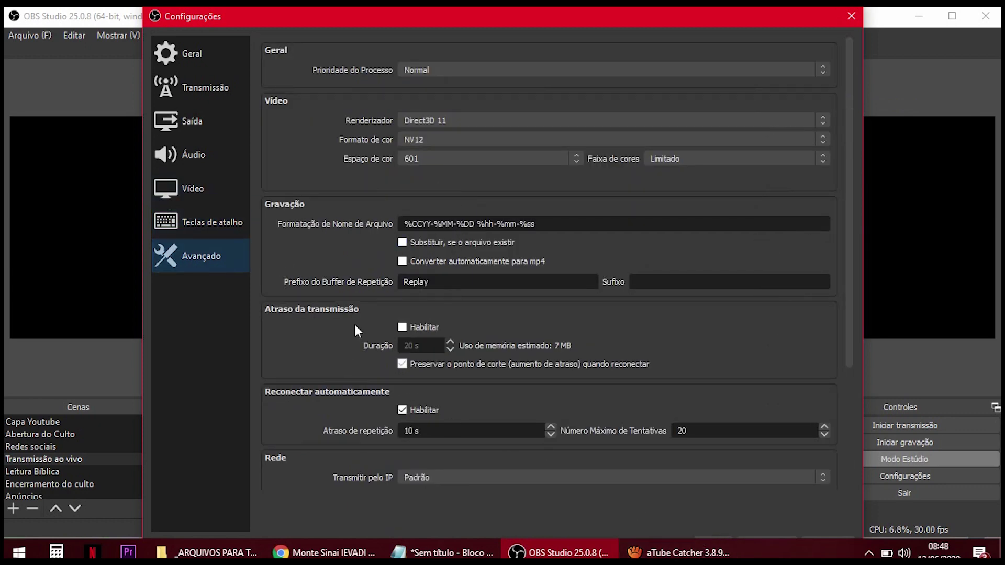
Recheck the streaming, output, audio and video settings, and close the settings dialog
{"action": "left_click", "coordinate": [199, 88]}
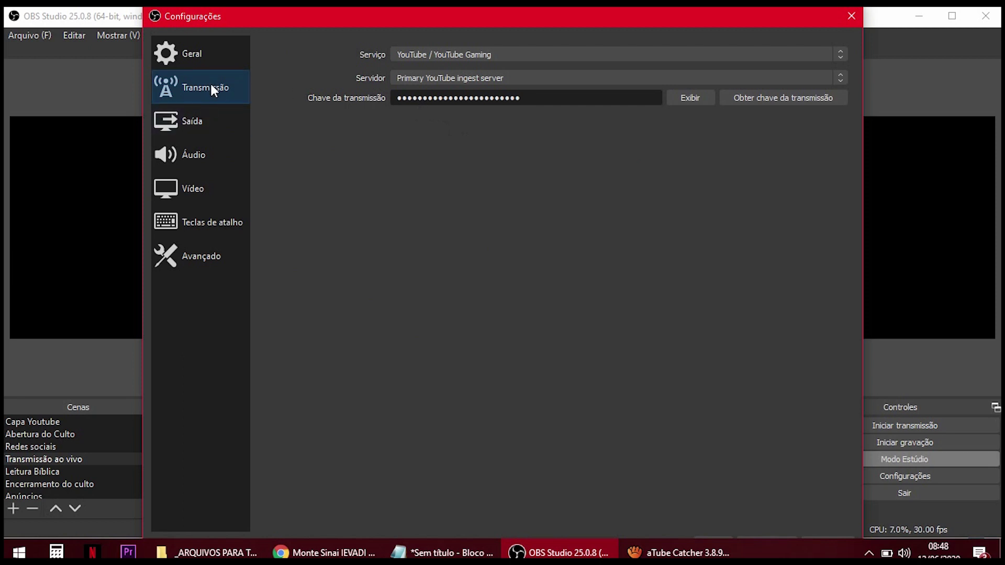
{"action": "left_click", "coordinate": [208, 119]}
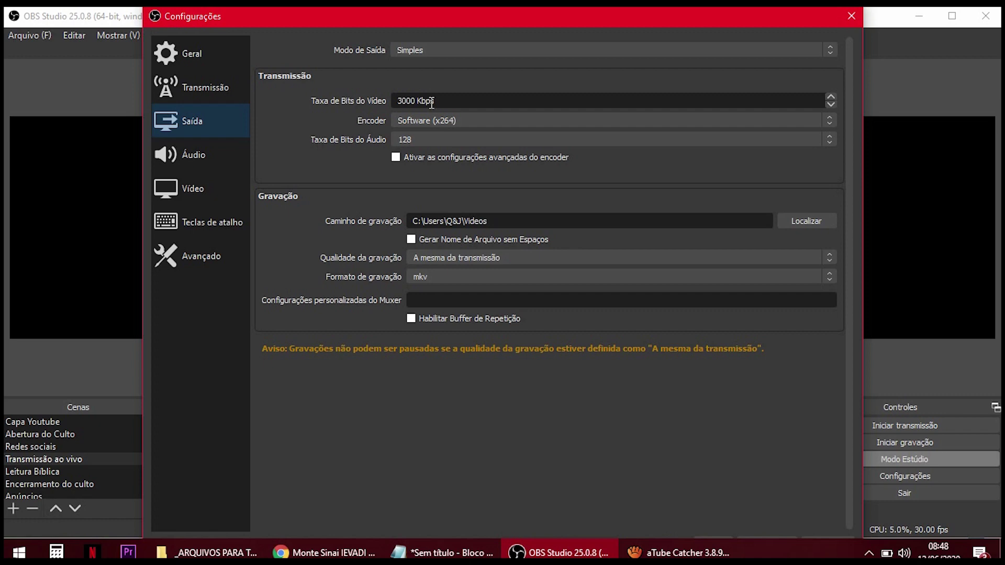
{"action": "left_click", "coordinate": [208, 144]}
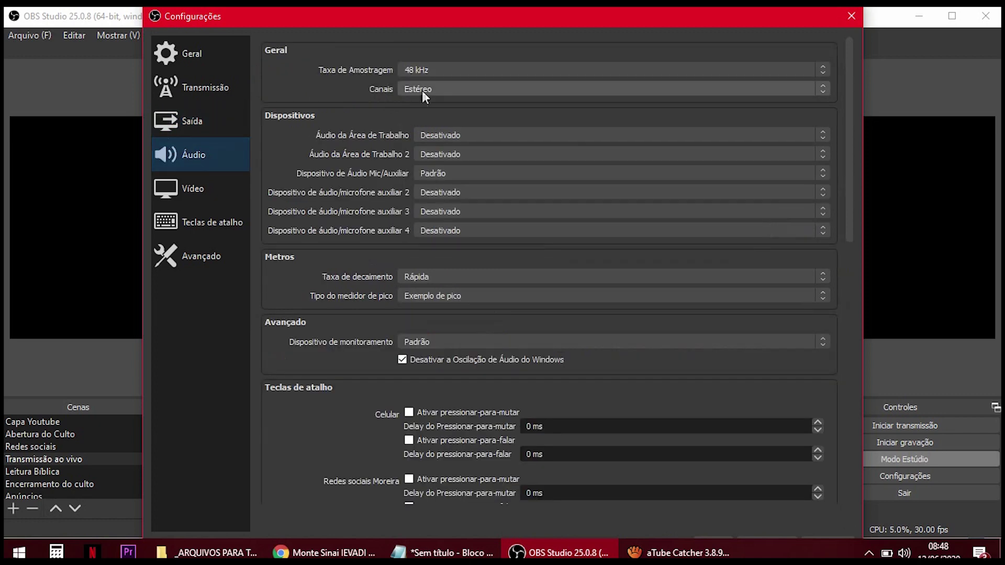
{"action": "left_click", "coordinate": [179, 178]}
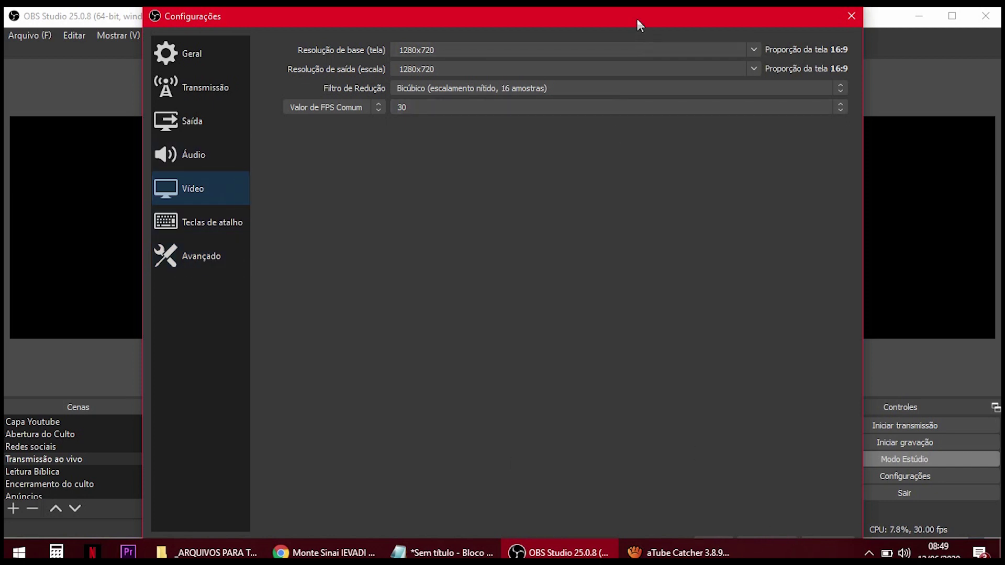
{"action": "left_click_drag", "start_coordinate": [637, 21], "coordinate": [626, 4]}
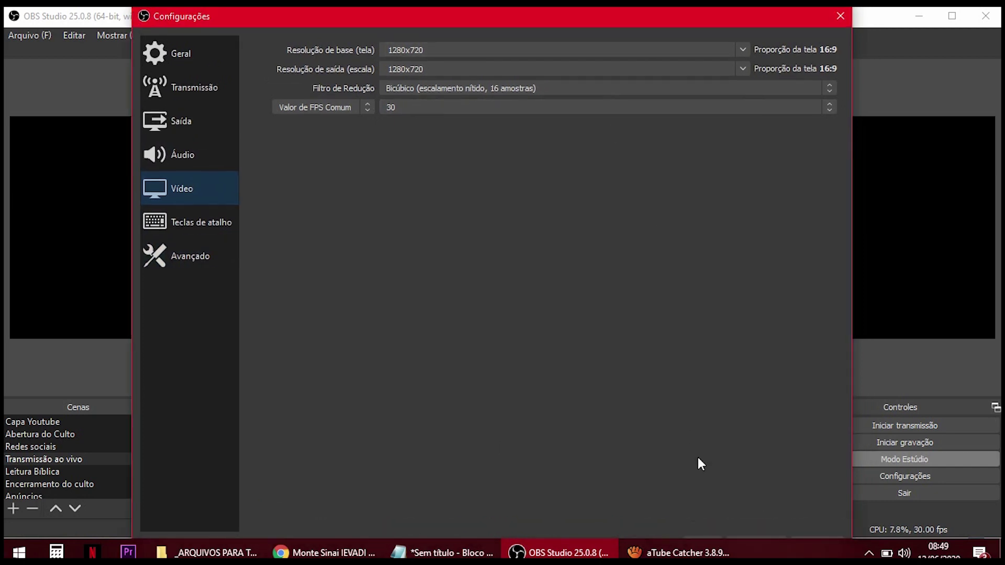
{"action": "left_click", "coordinate": [702, 537]}
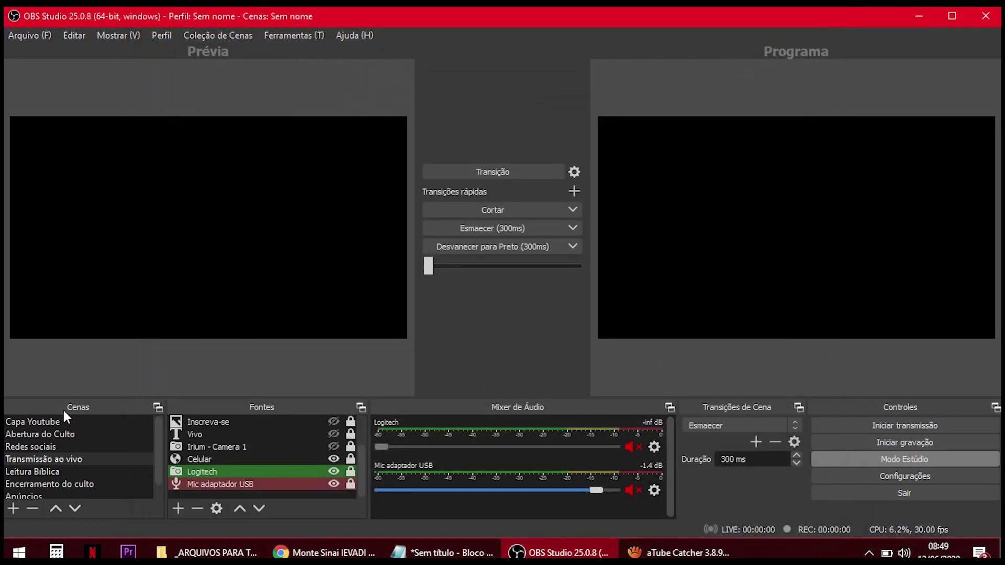
Preview the Capa Youtube and Abertura do Culto scenes, ending on Capa Youtube
{"action": "left_click", "coordinate": [78, 422]}
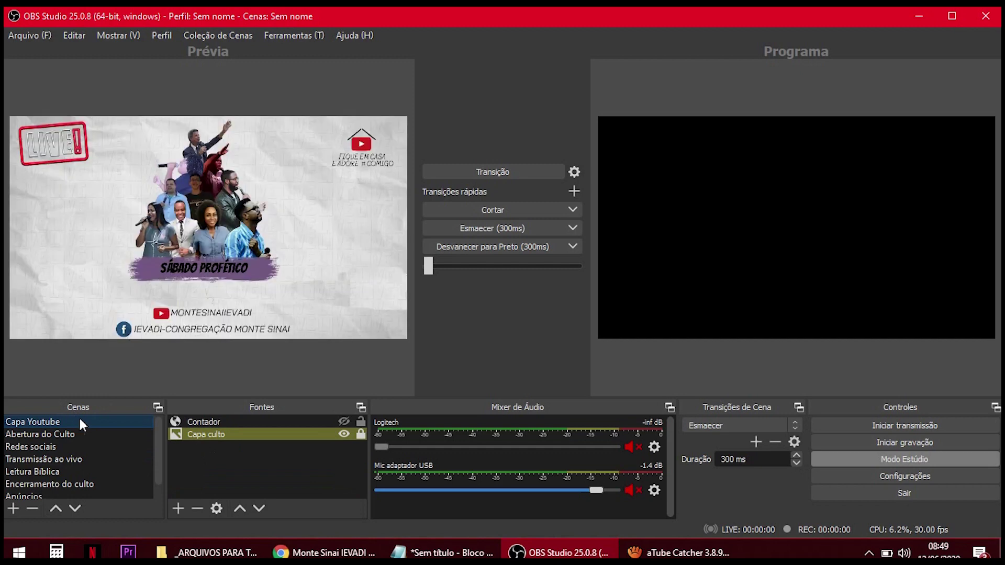
{"action": "left_click", "coordinate": [87, 435]}
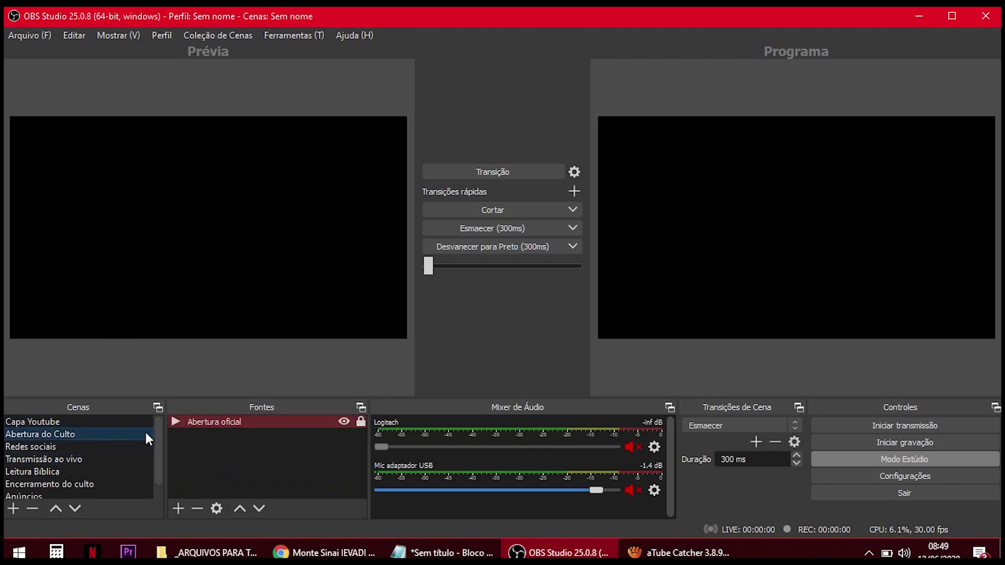
{"action": "left_click", "coordinate": [112, 423]}
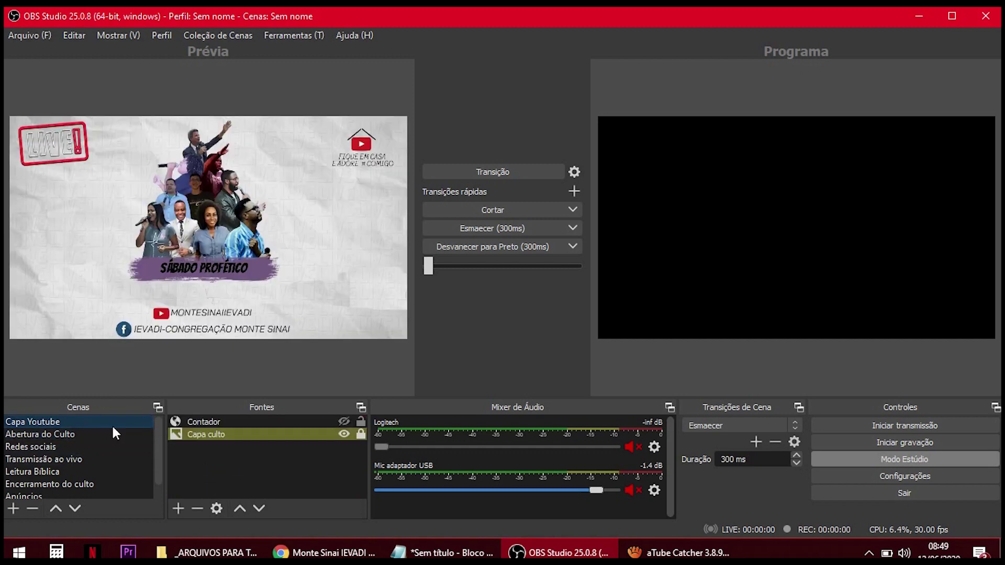
Preview the Abertura do Culto scene, return to Capa Youtube and show its Contador source
{"action": "left_click", "coordinate": [68, 435]}
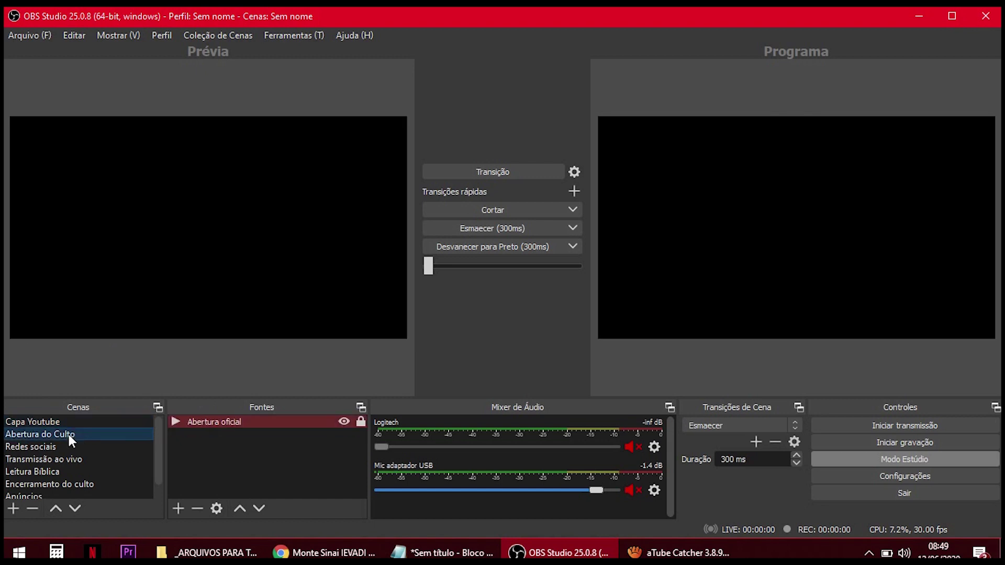
{"action": "left_click", "coordinate": [69, 422]}
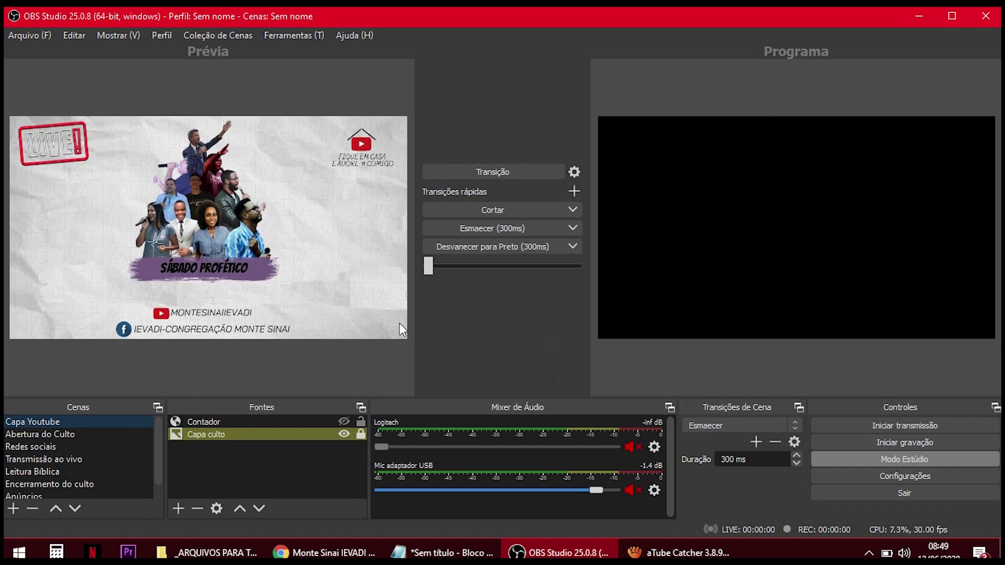
{"action": "left_click", "coordinate": [312, 424]}
{"action": "left_click", "coordinate": [344, 422]}
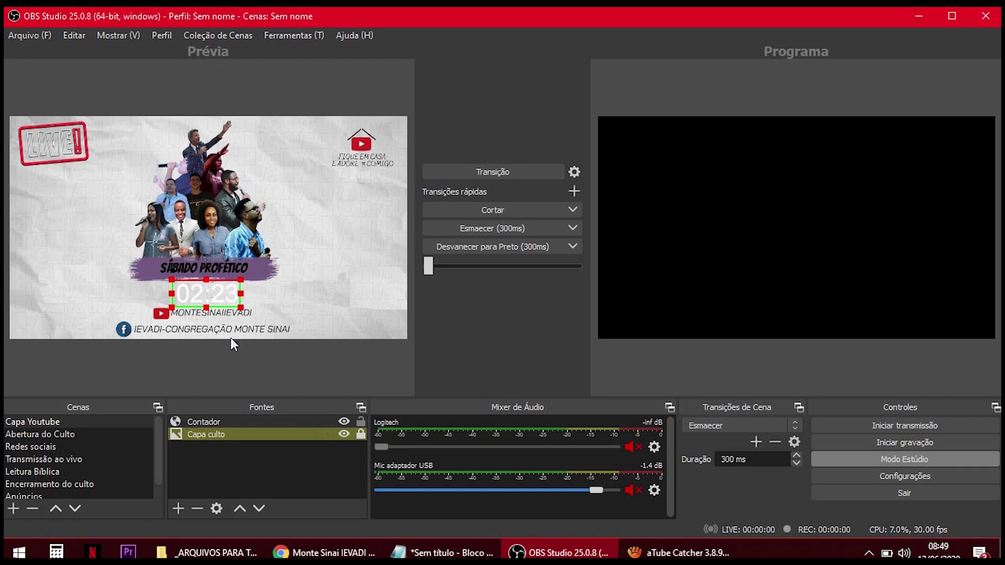
Replace the Capa culto source's image with Thumb 1206 from the _ARQUIVOS PARA TRANSMISSÃO AO VIVO folder and hide the Contador source
{"action": "left_click", "coordinate": [234, 432]}
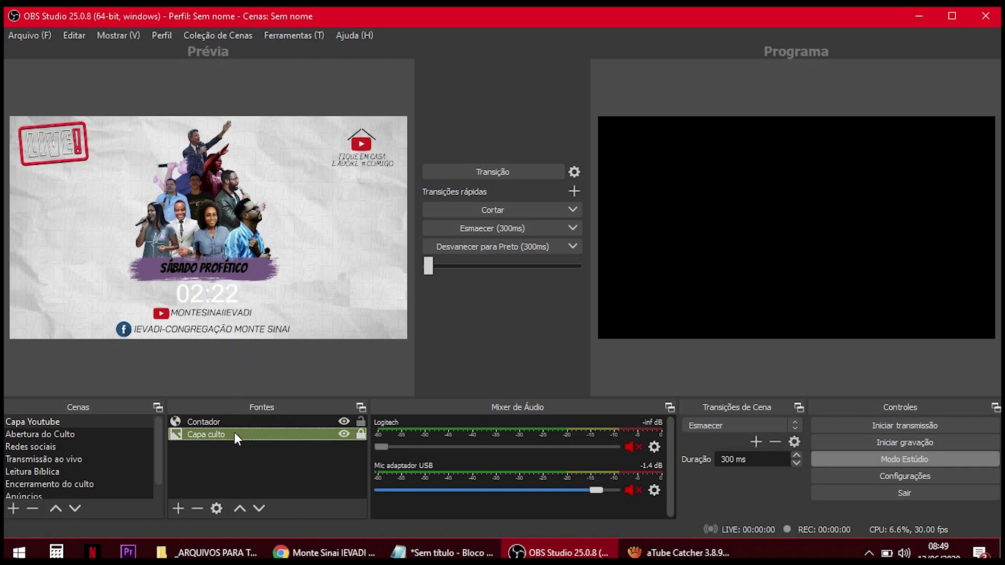
{"action": "double_click", "coordinate": [292, 435]}
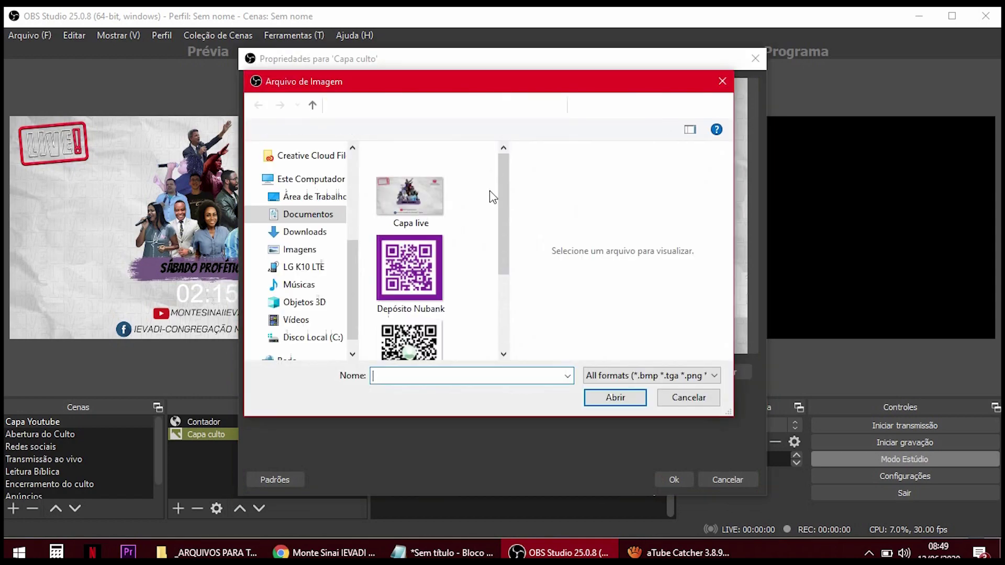
{"action": "left_click", "coordinate": [362, 105]}
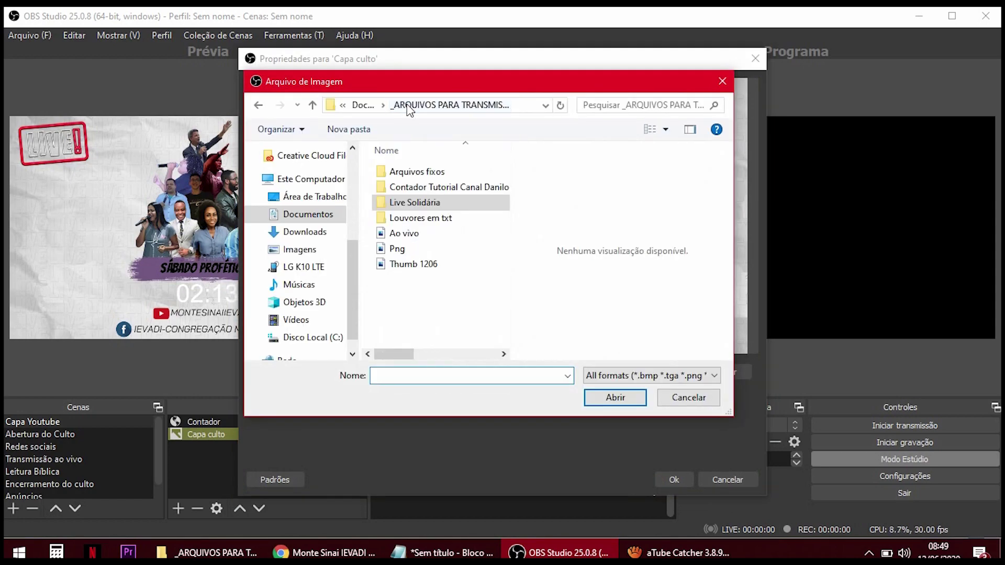
{"action": "left_click", "coordinate": [438, 266]}
{"action": "double_click", "coordinate": [438, 263]}
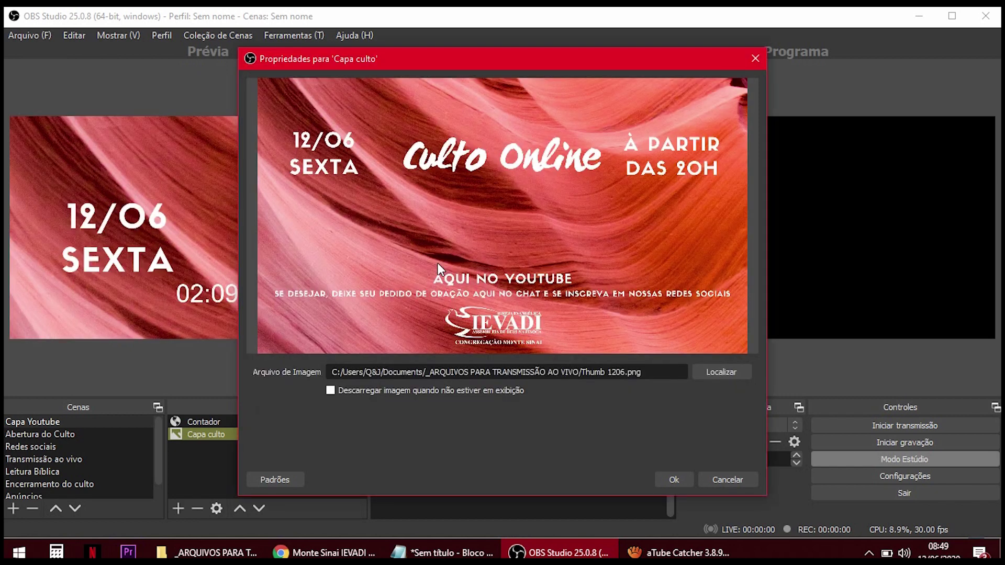
{"action": "left_click", "coordinate": [673, 481]}
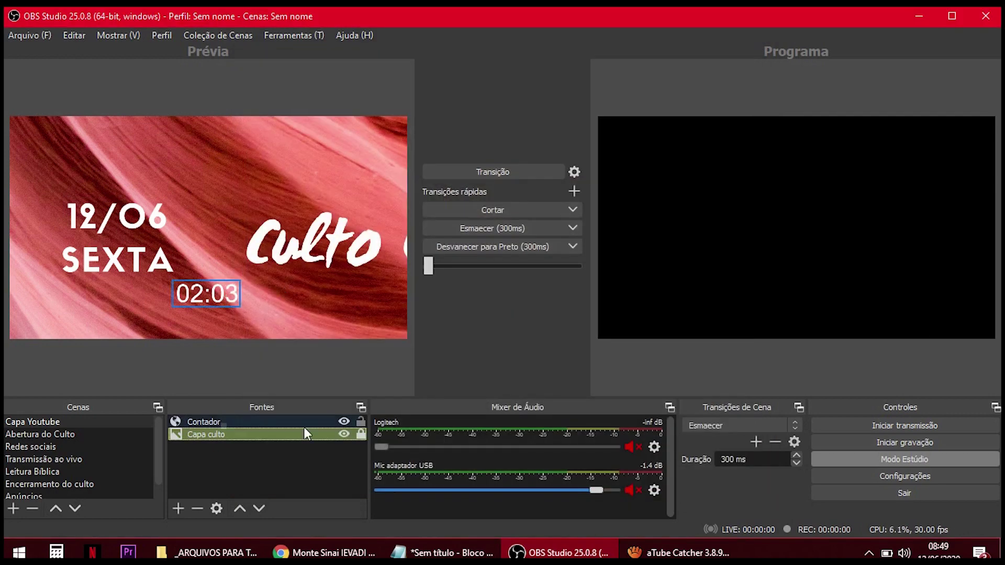
{"action": "left_click", "coordinate": [344, 422]}
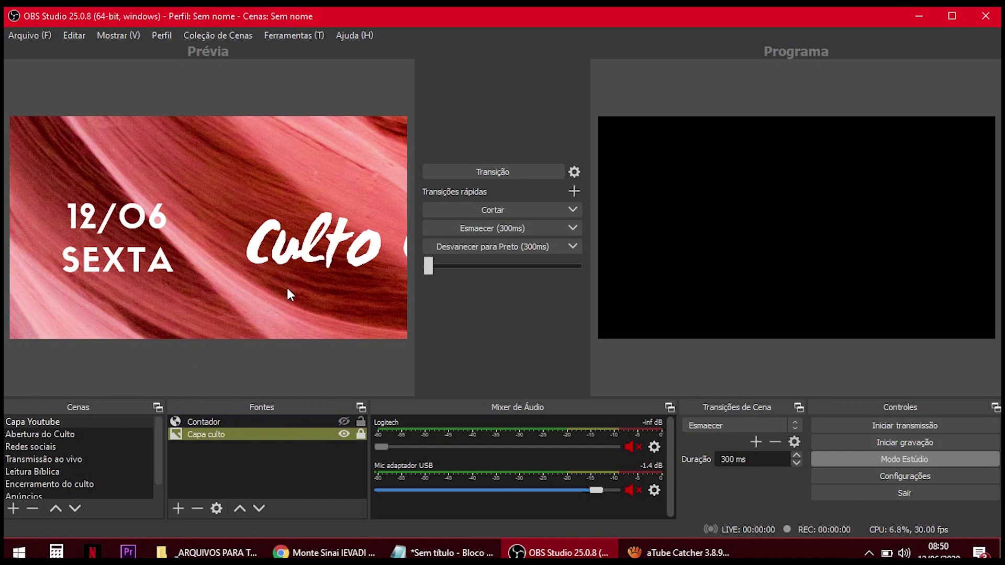
Unlock Capa culto, move and scale its image to fill the whole preview canvas, and lock the source again
{"action": "left_click", "coordinate": [362, 435]}
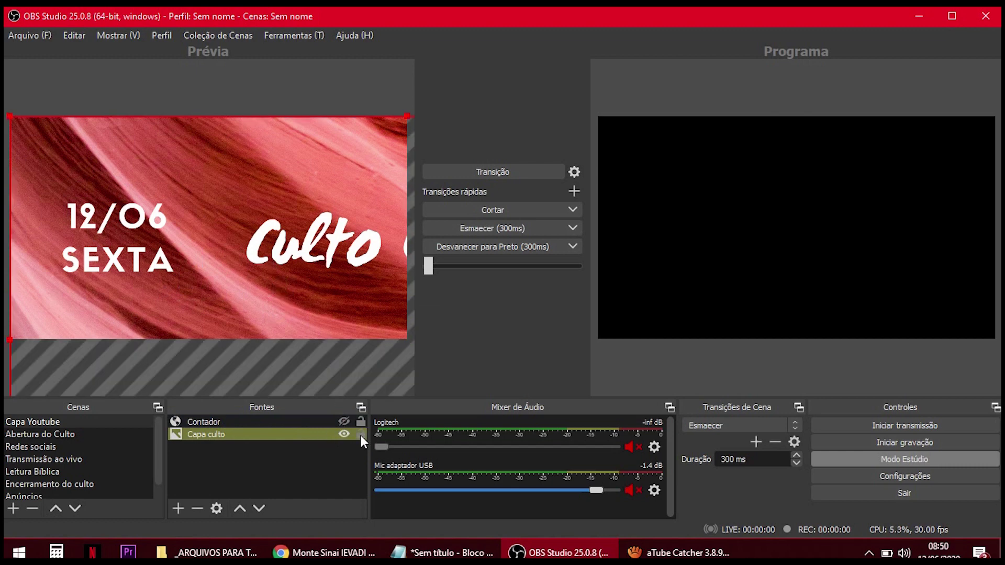
{"action": "left_click_drag", "start_coordinate": [360, 312], "coordinate": [168, 98]}
{"action": "left_click_drag", "start_coordinate": [297, 225], "coordinate": [120, 244]}
{"action": "left_click_drag", "start_coordinate": [320, 305], "coordinate": [414, 299]}
{"action": "left_click_drag", "start_coordinate": [433, 255], "coordinate": [293, 259]}
{"action": "left_click", "coordinate": [362, 433]}
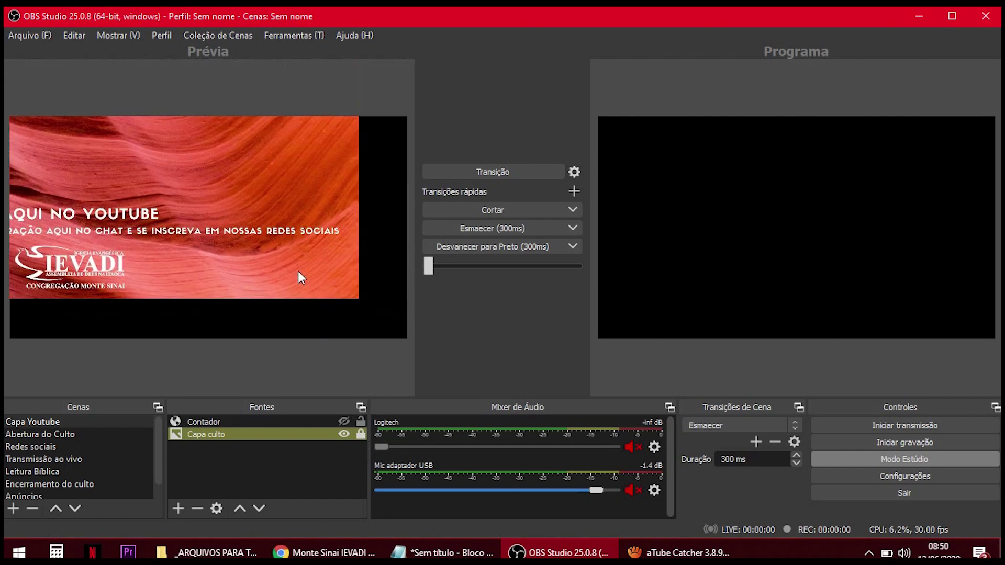
{"action": "left_click", "coordinate": [362, 434]}
{"action": "left_click_drag", "start_coordinate": [360, 298], "coordinate": [397, 337]}
{"action": "left_click", "coordinate": [361, 434]}
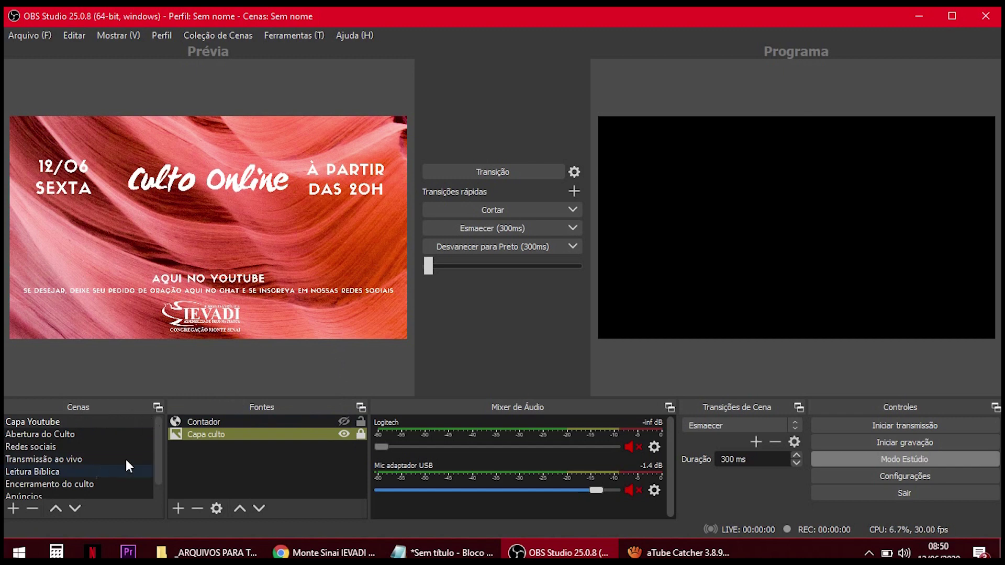
{"action": "left_click", "coordinate": [68, 421]}
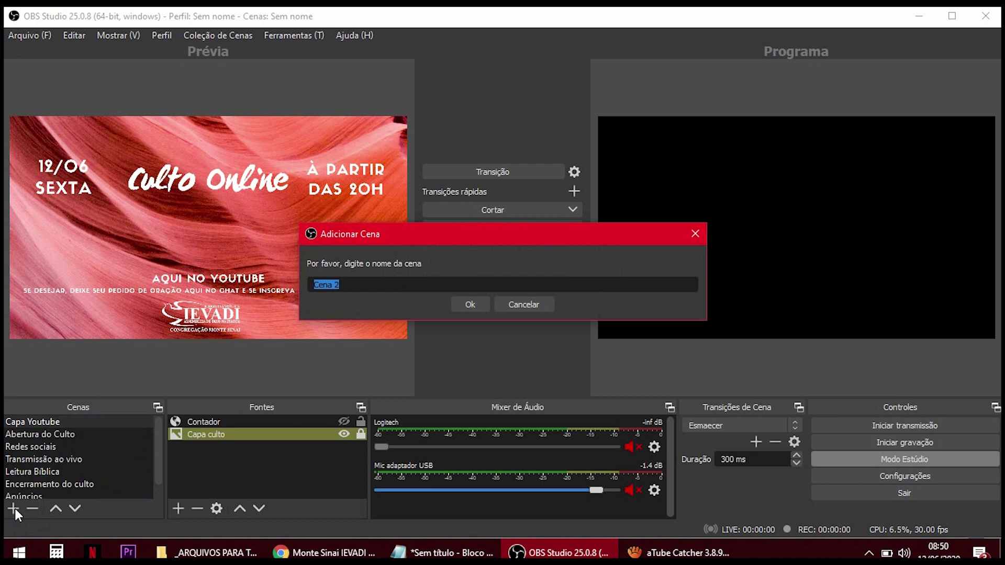
{"action": "left_click", "coordinate": [515, 299]}
{"action": "left_click", "coordinate": [211, 416]}
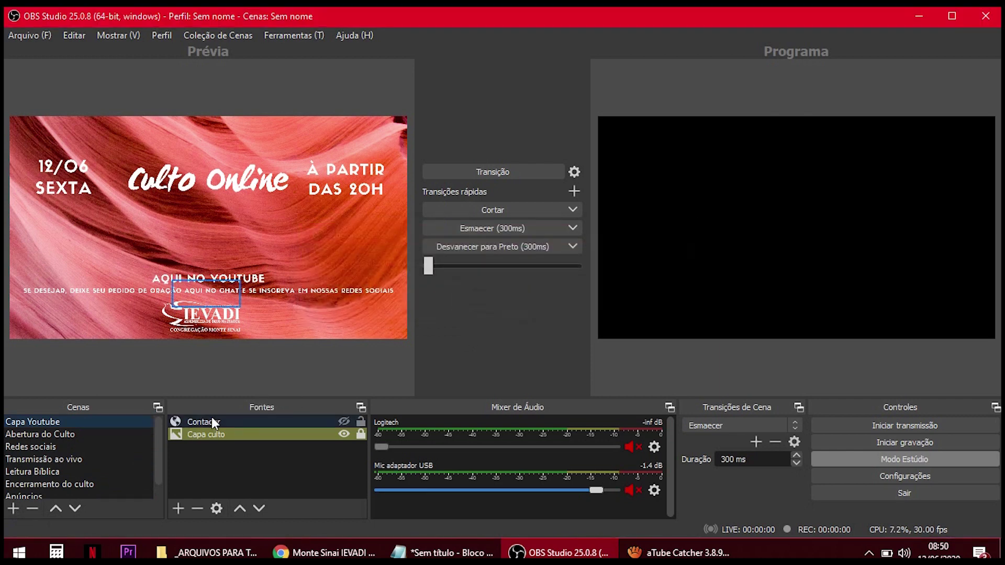
{"action": "left_click", "coordinate": [122, 422]}
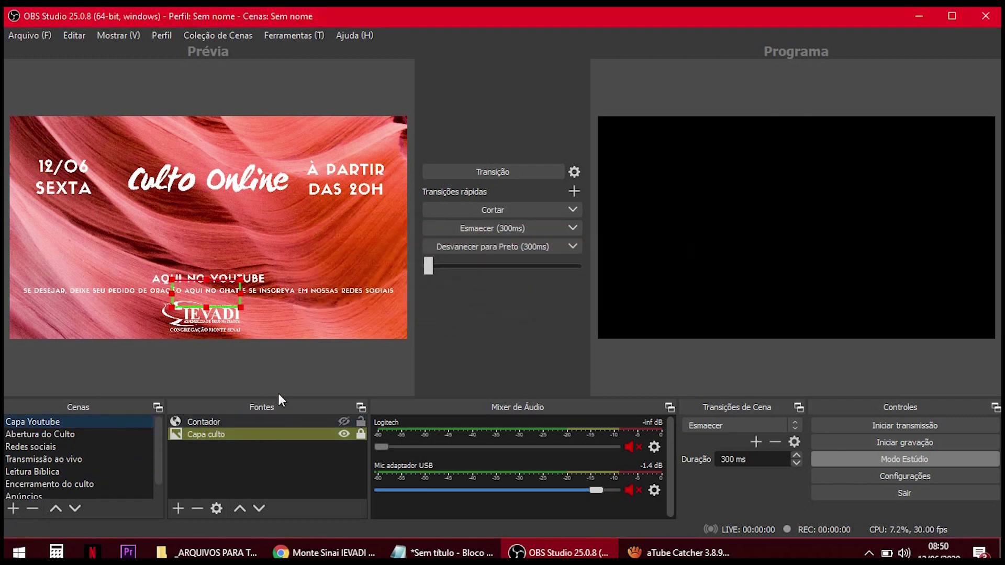
{"action": "left_click", "coordinate": [279, 359]}
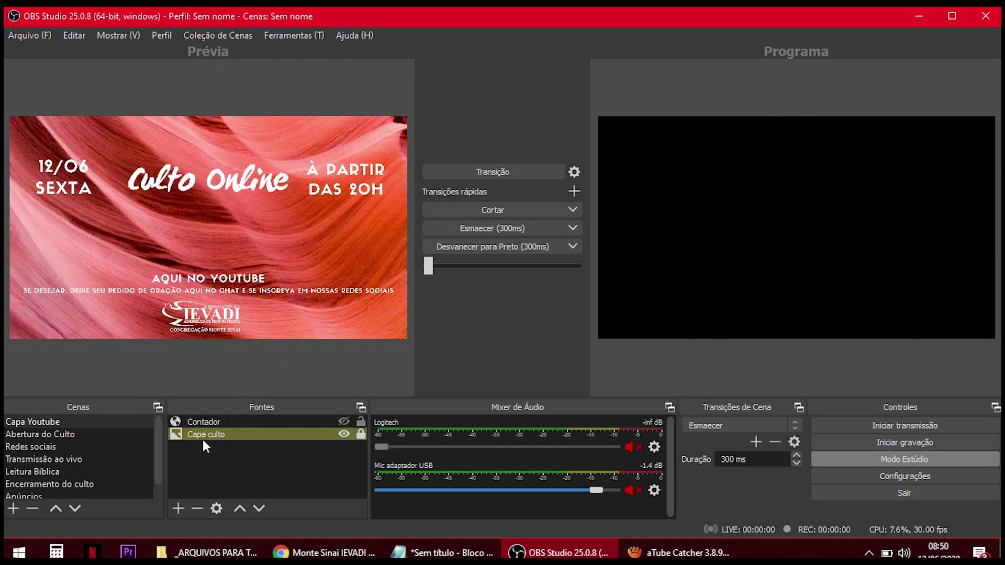
View the creation dialogs for Apresentação de Slides and Captura de Entrada de Áudio sources, cancelling each one
{"action": "left_click", "coordinate": [178, 509]}
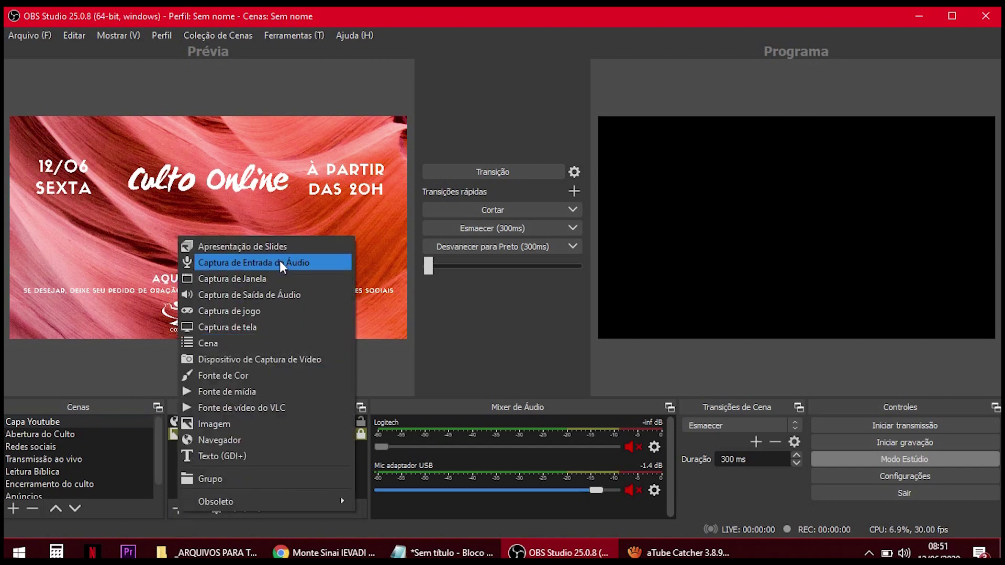
{"action": "left_click", "coordinate": [278, 247]}
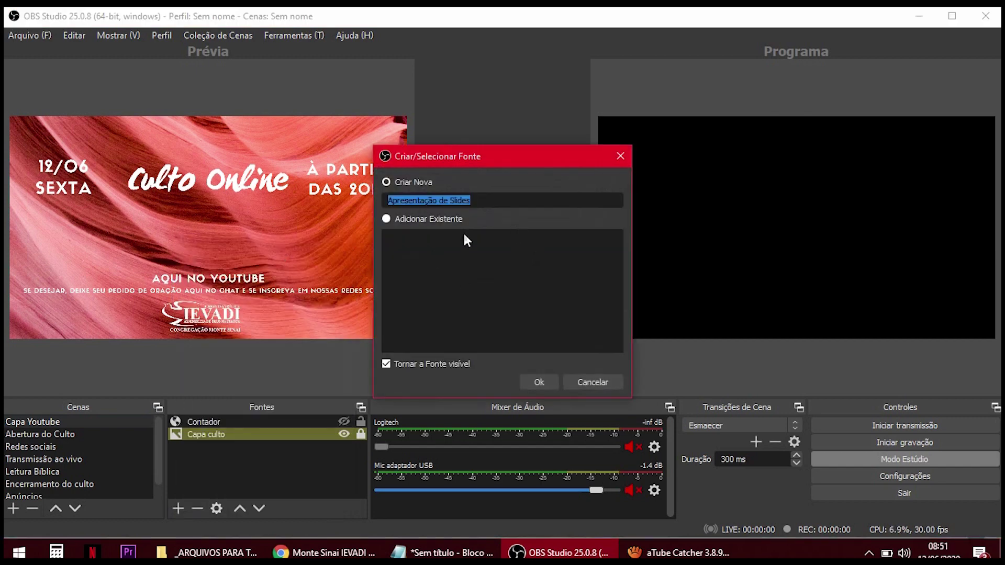
{"action": "left_click", "coordinate": [578, 382]}
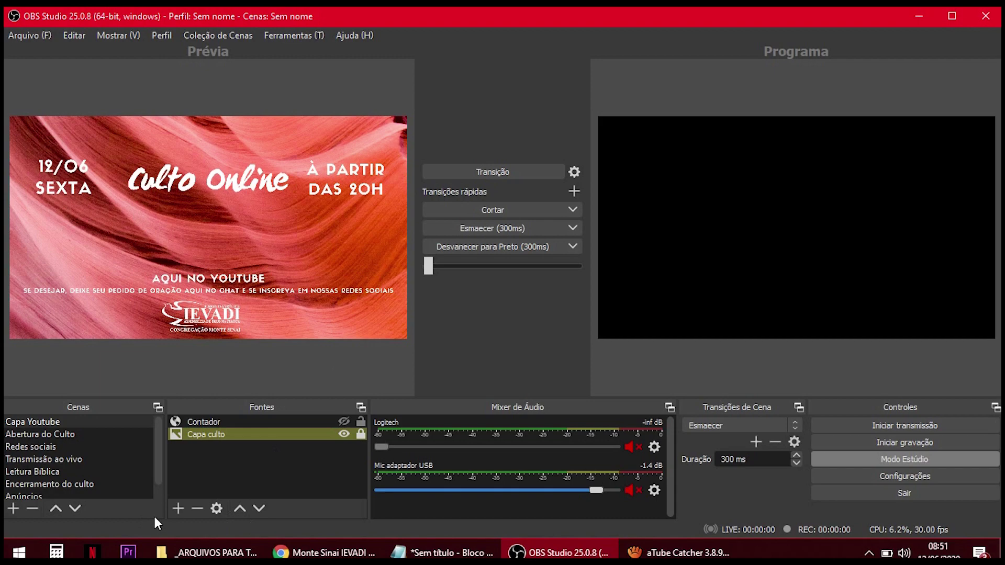
{"action": "left_click", "coordinate": [173, 510]}
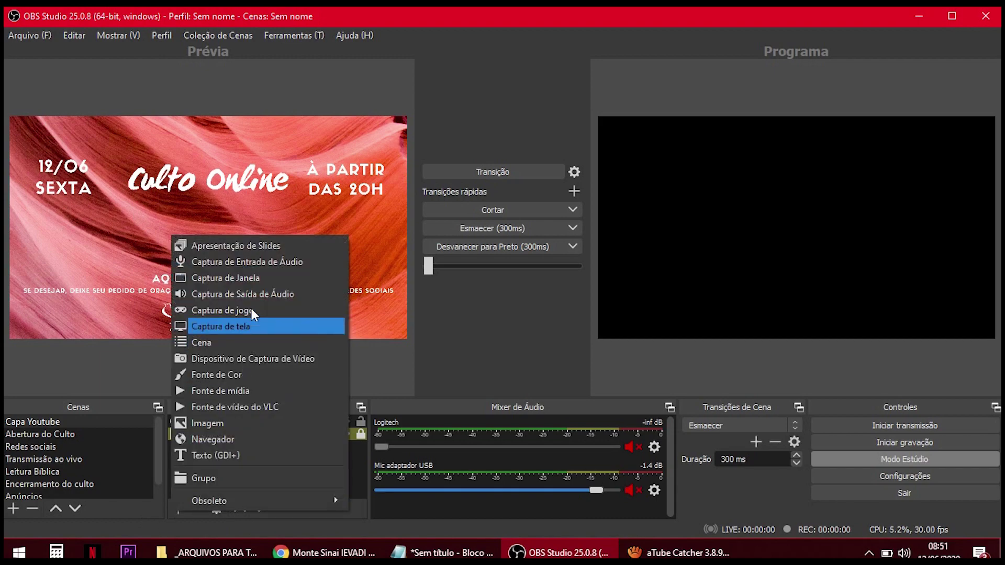
{"action": "left_click", "coordinate": [248, 268]}
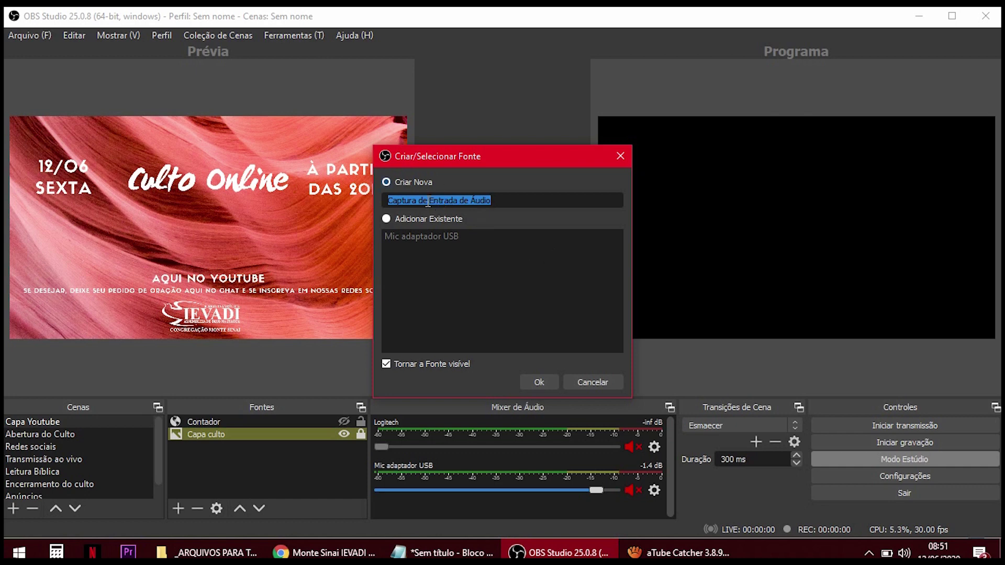
{"action": "left_click", "coordinate": [581, 383]}
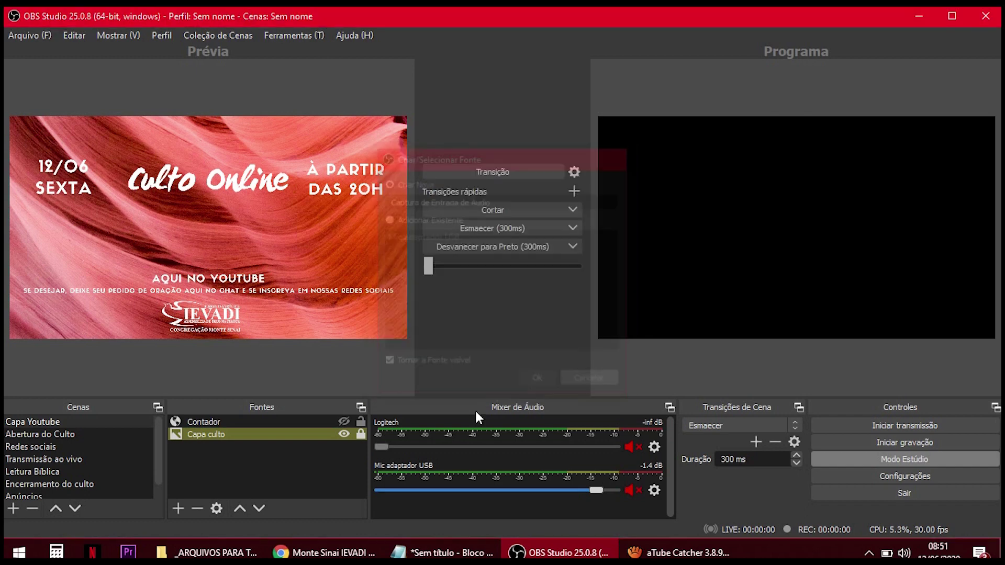
Try a Captura de Janela source that captures the _ARQUIVOS PARA TRANSMISSÃO AO VIVO Explorer window
{"action": "left_click", "coordinate": [178, 510]}
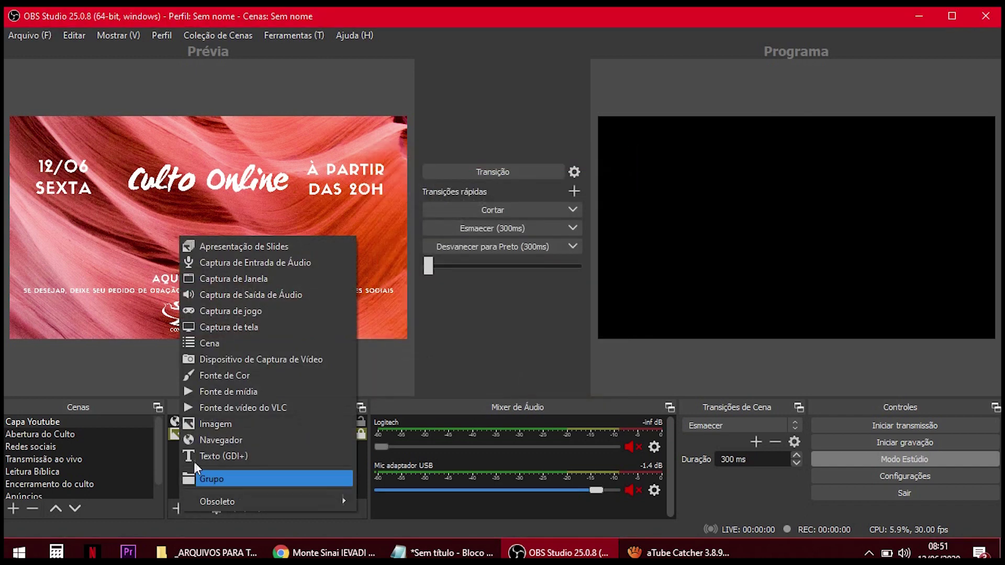
{"action": "left_click", "coordinate": [249, 285]}
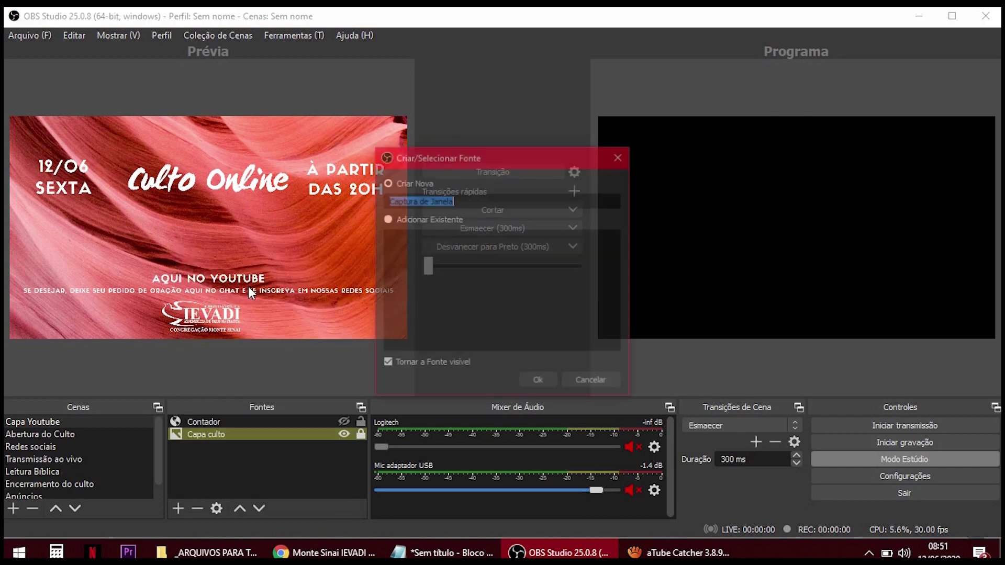
{"action": "left_click", "coordinate": [532, 388]}
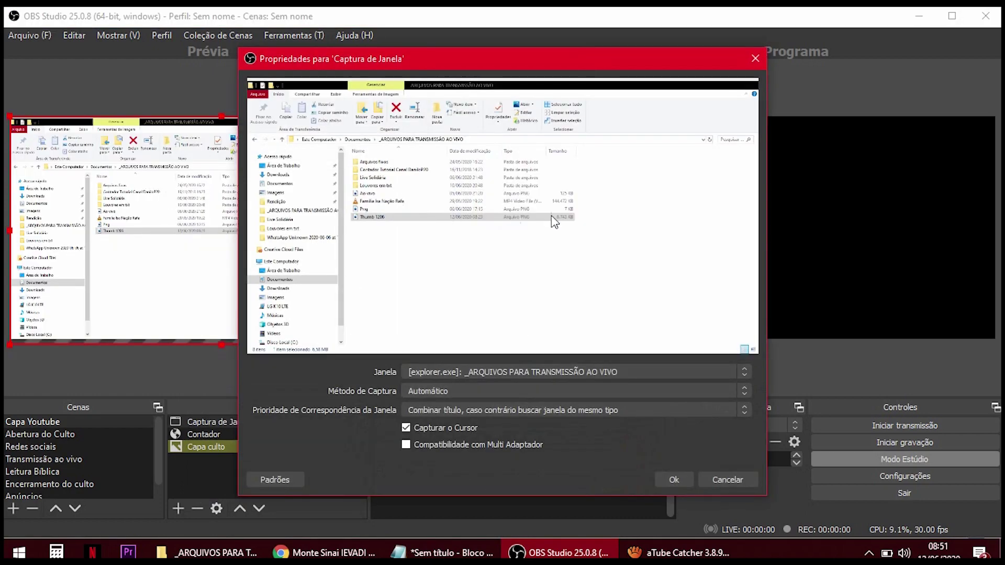
{"action": "left_click", "coordinate": [556, 375]}
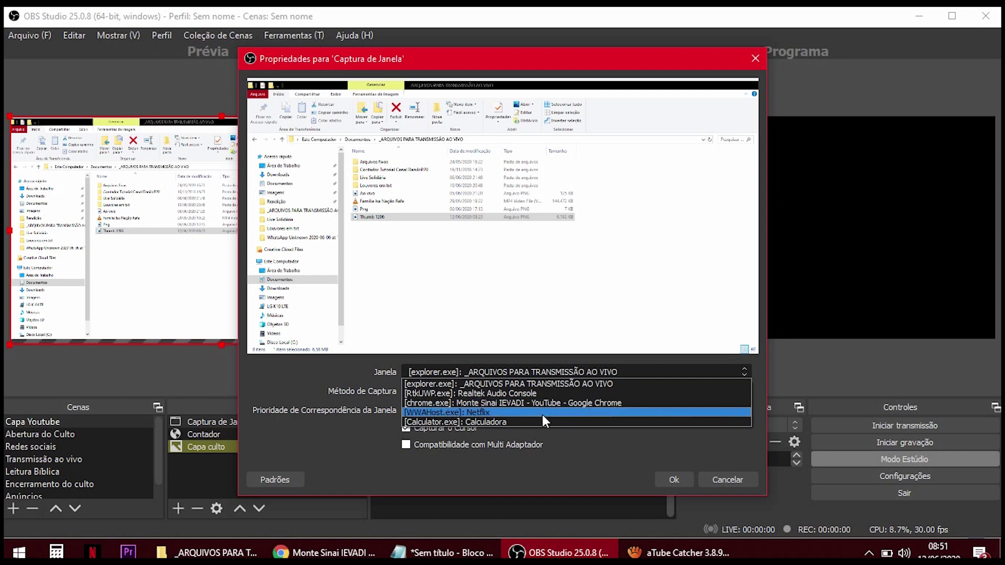
{"action": "left_click", "coordinate": [516, 386]}
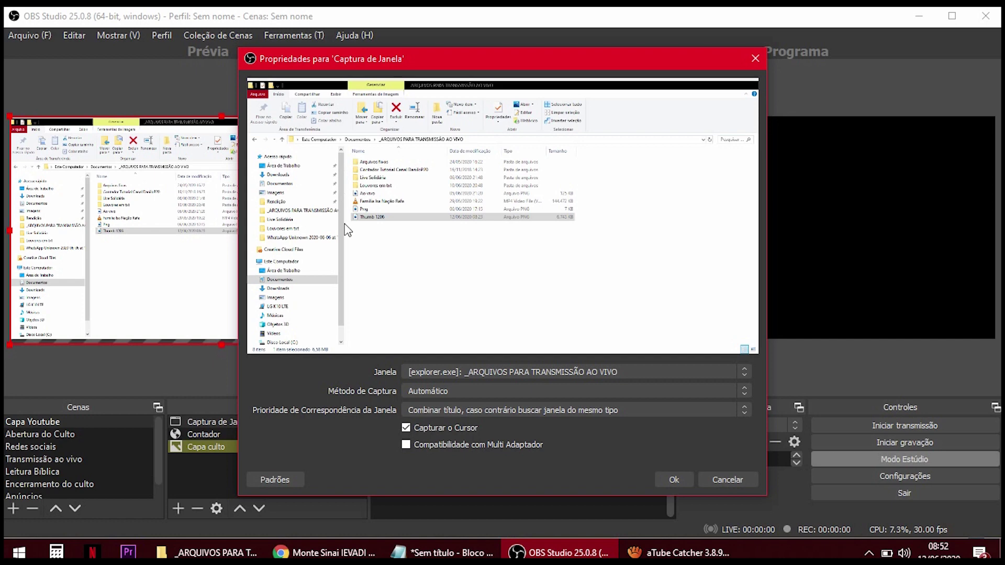
{"action": "left_click", "coordinate": [673, 480]}
{"action": "left_click", "coordinate": [740, 476]}
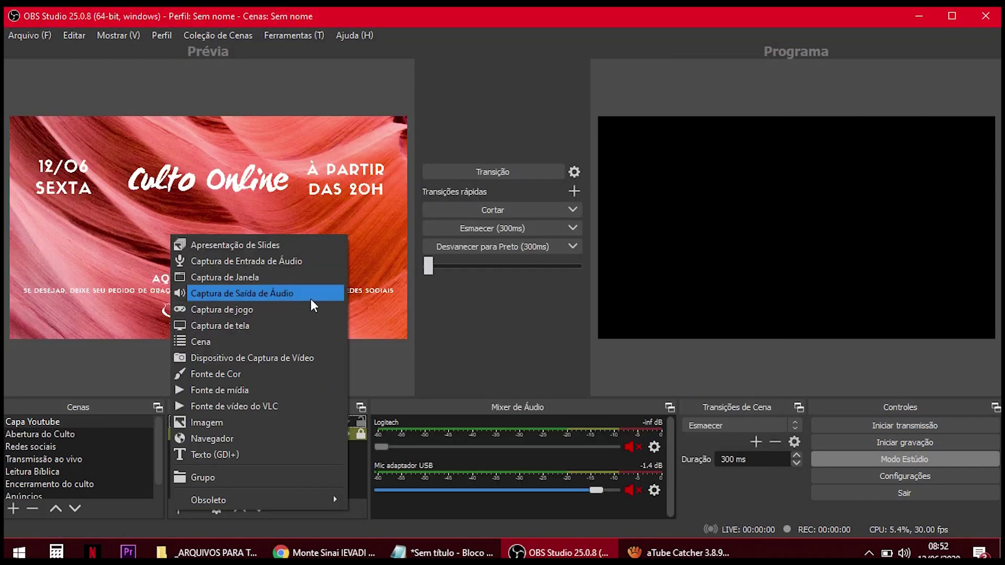
Add a Captura de Saída de Áudio source to Capa Youtube, review its device choices and cancel its properties
{"action": "left_click", "coordinate": [310, 299]}
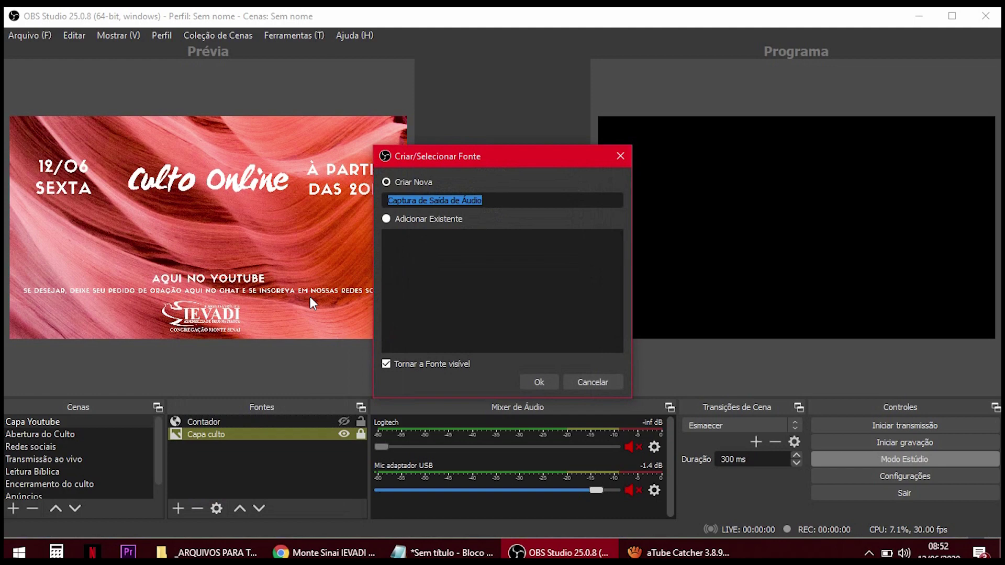
{"action": "left_click", "coordinate": [539, 382]}
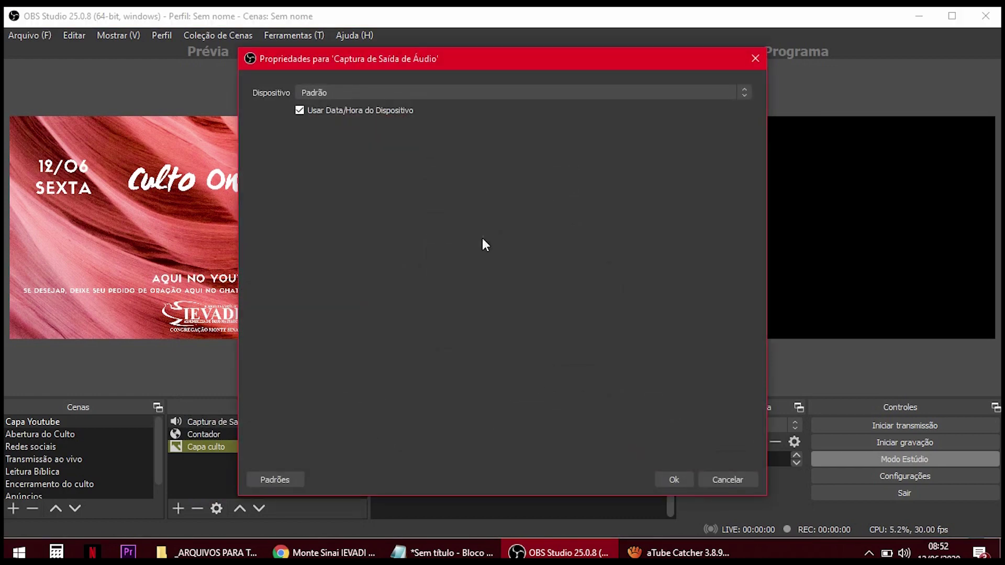
{"action": "left_click", "coordinate": [429, 92]}
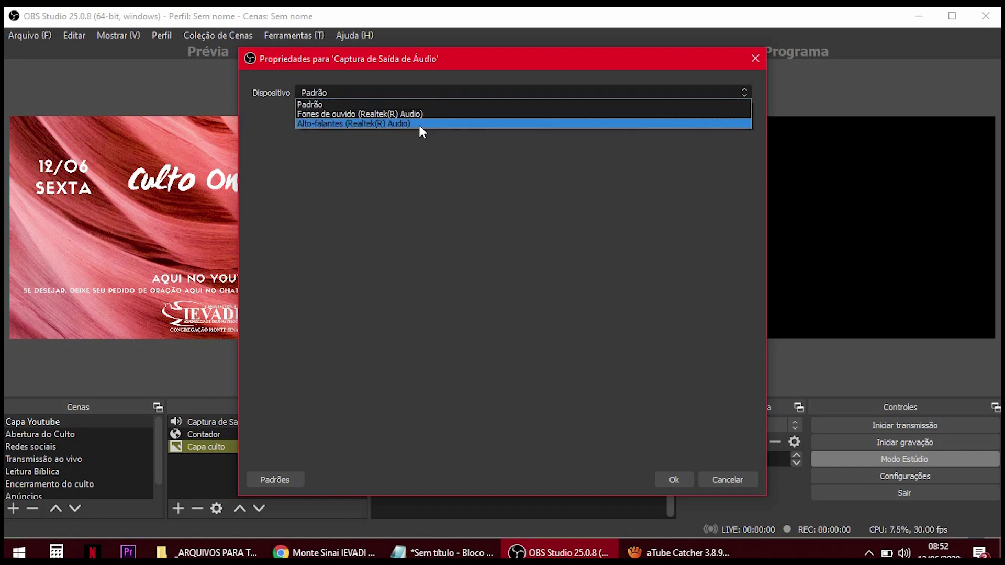
{"action": "left_click", "coordinate": [724, 480]}
Add a Captura de jogo source to Capa Youtube, review its capture modes and cancel its properties
{"action": "left_click", "coordinate": [186, 511]}
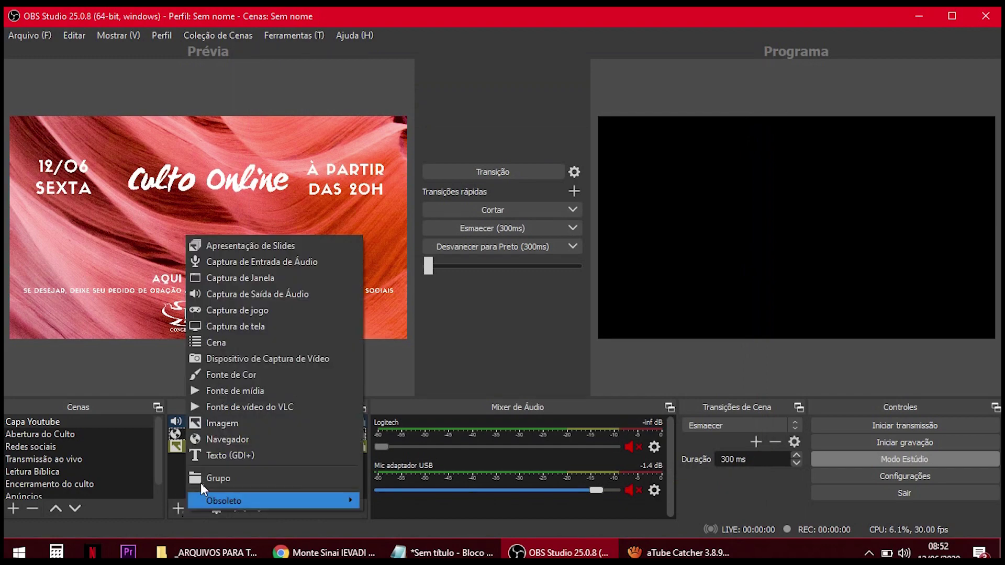
{"action": "left_click", "coordinate": [271, 312]}
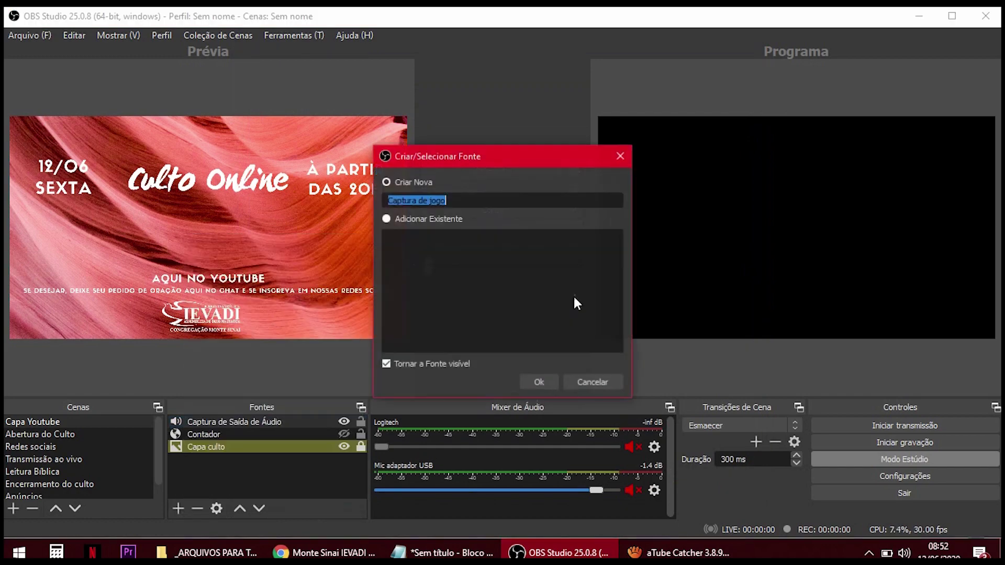
{"action": "left_click", "coordinate": [538, 382]}
{"action": "left_click", "coordinate": [483, 341]}
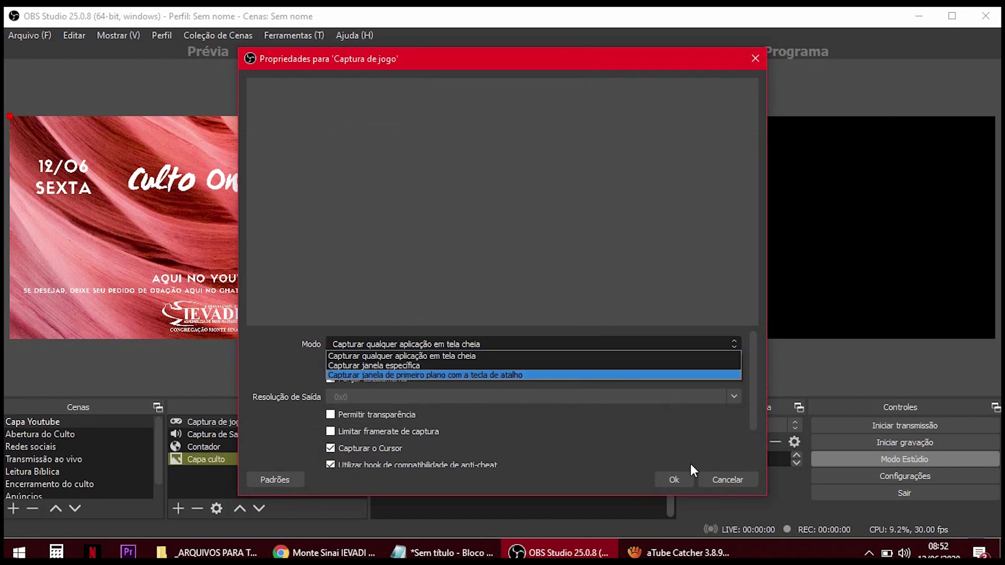
{"action": "left_click", "coordinate": [724, 479]}
Add a Captura de tela source to Capa Youtube, review its monitor choices and cancel its properties
{"action": "left_click", "coordinate": [178, 508]}
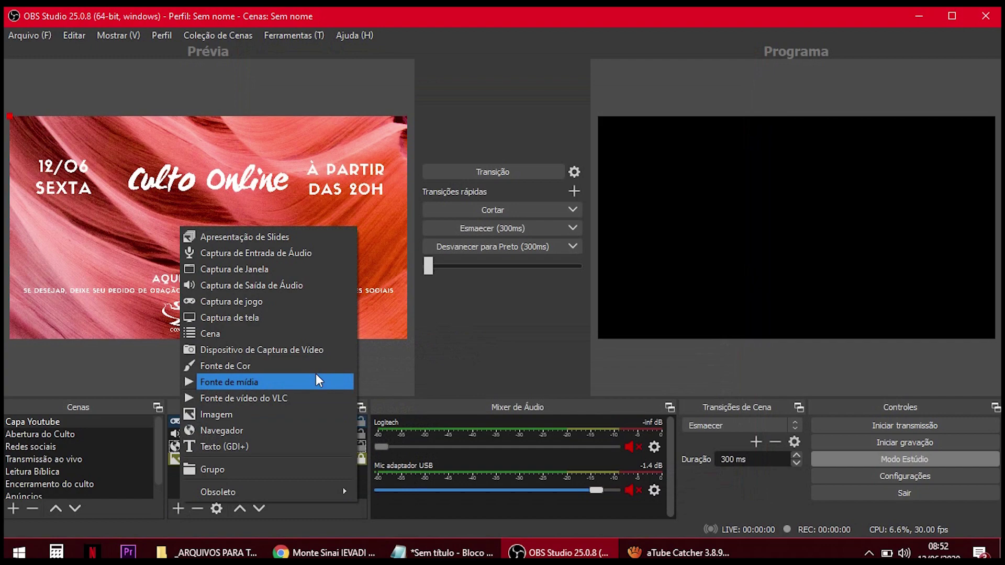
{"action": "left_click", "coordinate": [241, 319]}
{"action": "left_click", "coordinate": [533, 386]}
{"action": "left_click", "coordinate": [375, 372]}
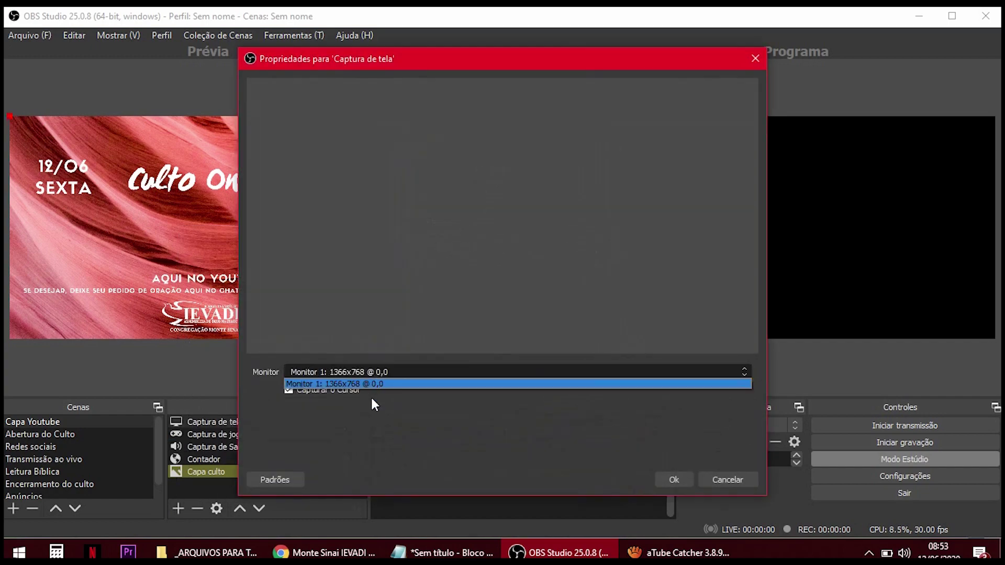
{"action": "left_click", "coordinate": [733, 483]}
Add the existing Abertura do Culto scene as a source in Capa Youtube and transition the scene to the program output
{"action": "left_click", "coordinate": [179, 507]}
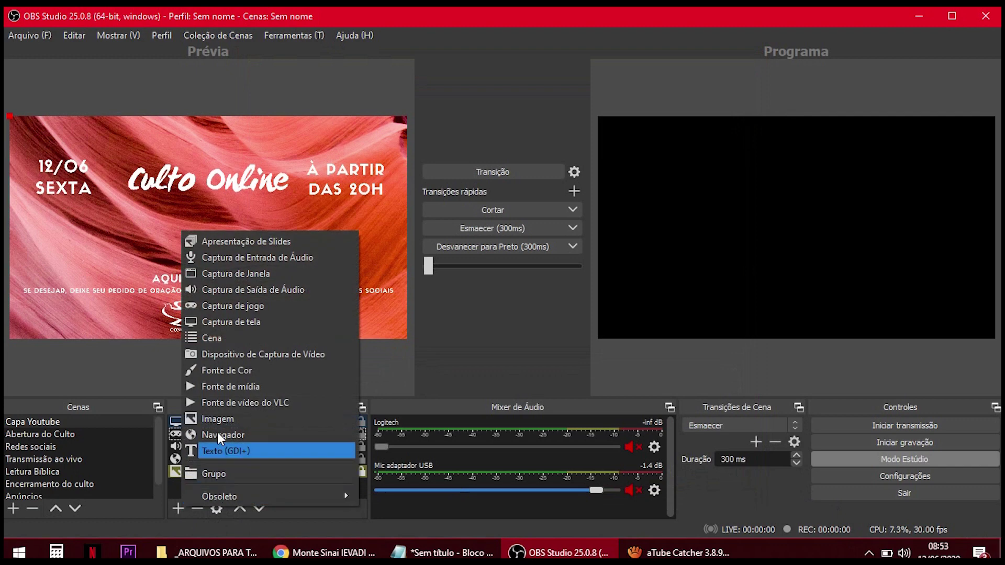
{"action": "left_click", "coordinate": [273, 338]}
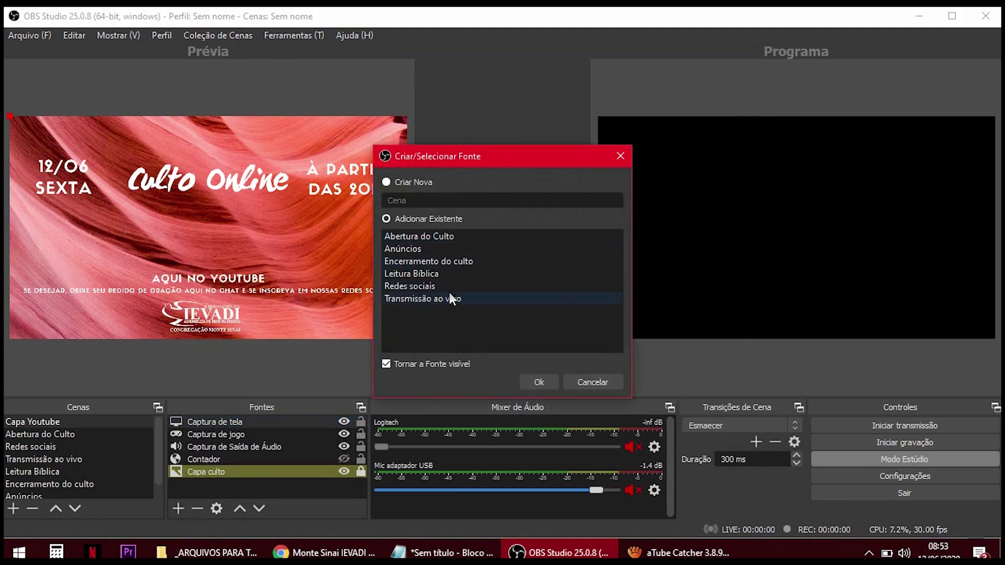
{"action": "left_click", "coordinate": [444, 240]}
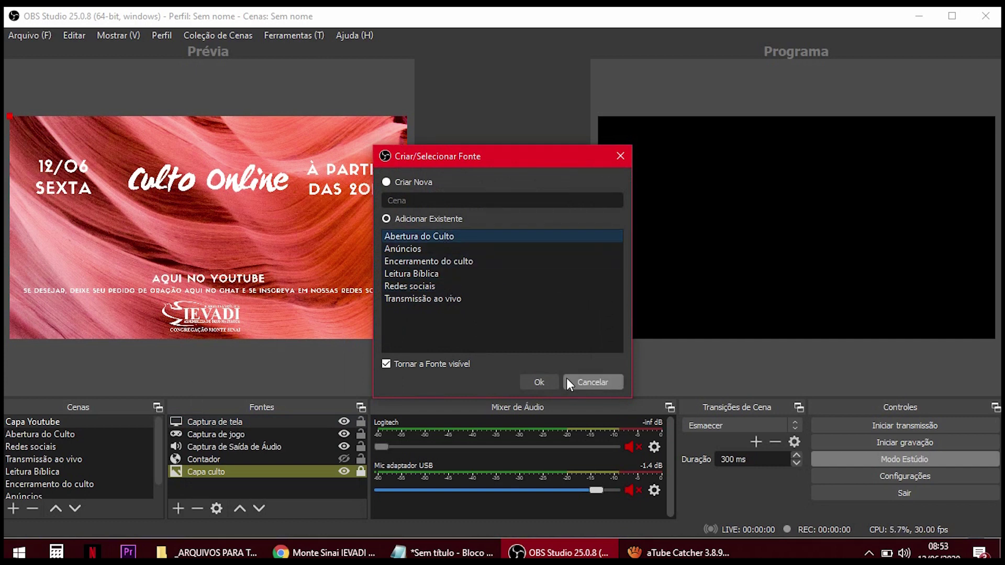
{"action": "left_click", "coordinate": [538, 383]}
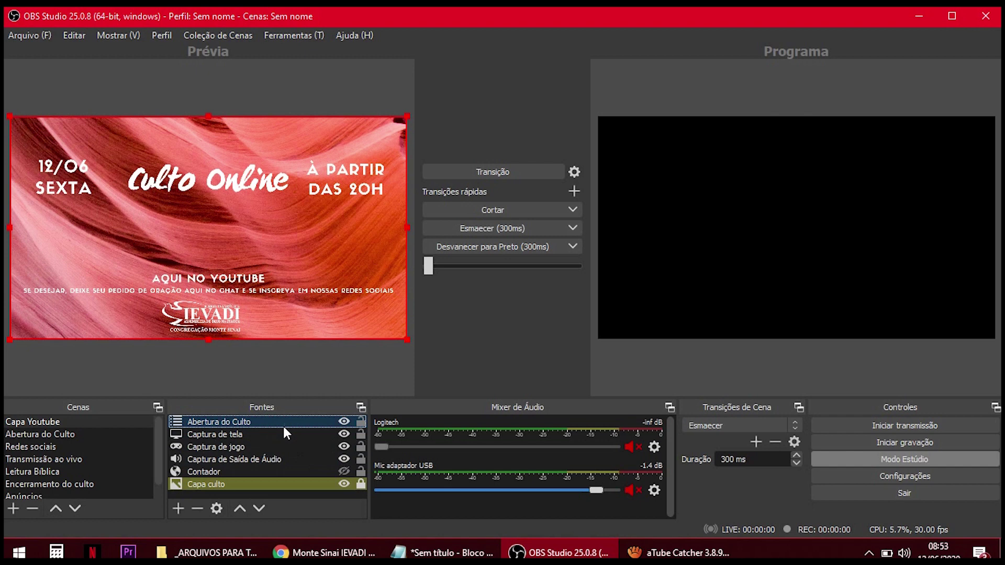
{"action": "left_click_drag", "start_coordinate": [432, 272], "coordinate": [581, 268]}
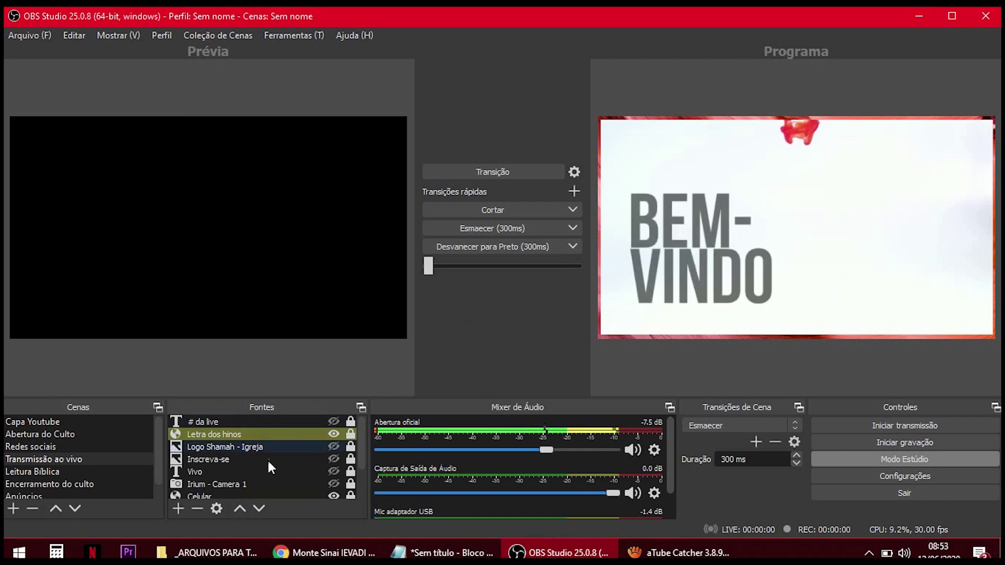
Compare the sources and previews of the Capa Youtube, Abertura do Culto and Redes sociais scenes
{"action": "left_click", "coordinate": [77, 434]}
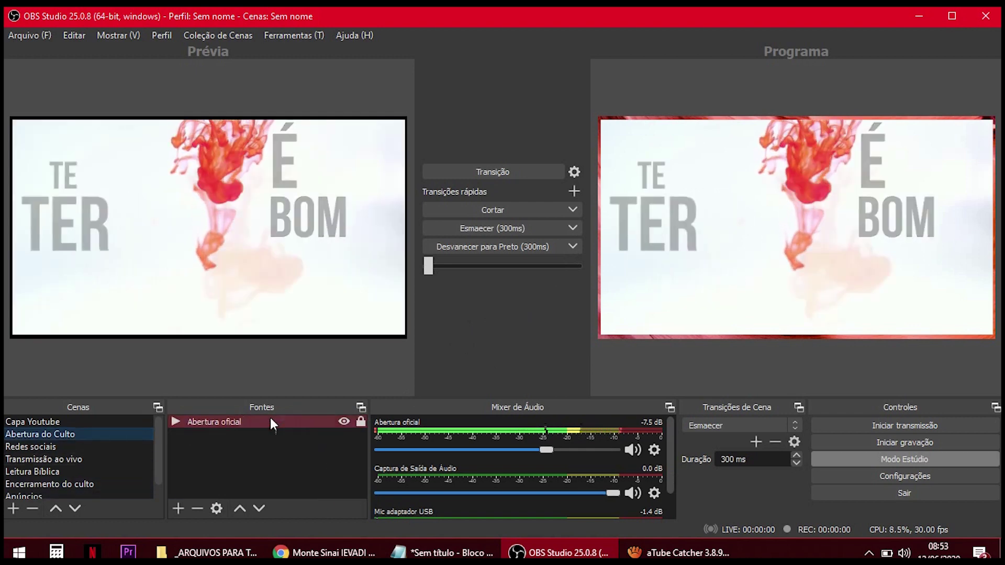
{"action": "left_click", "coordinate": [83, 423]}
{"action": "left_click", "coordinate": [265, 422]}
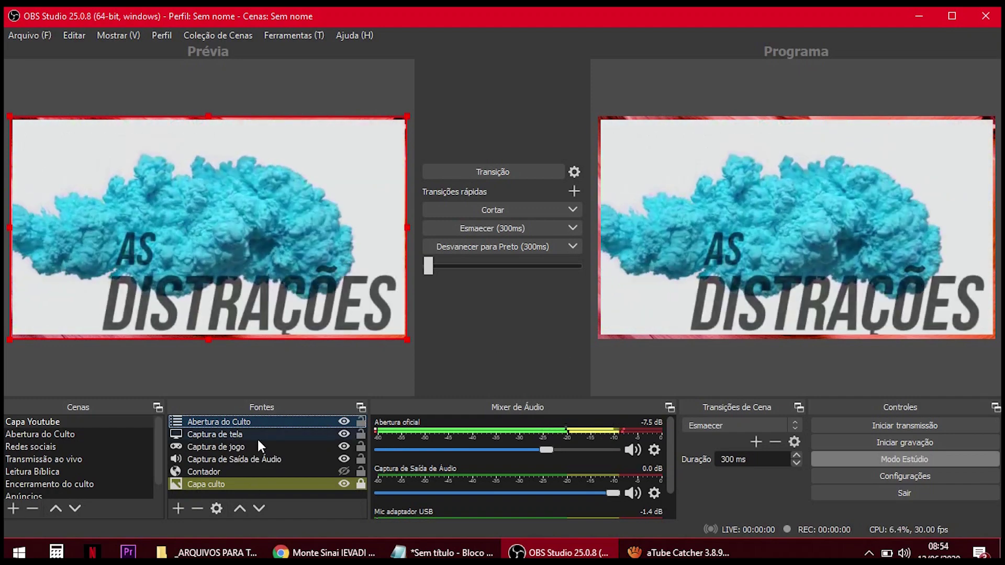
{"action": "left_click", "coordinate": [108, 434]}
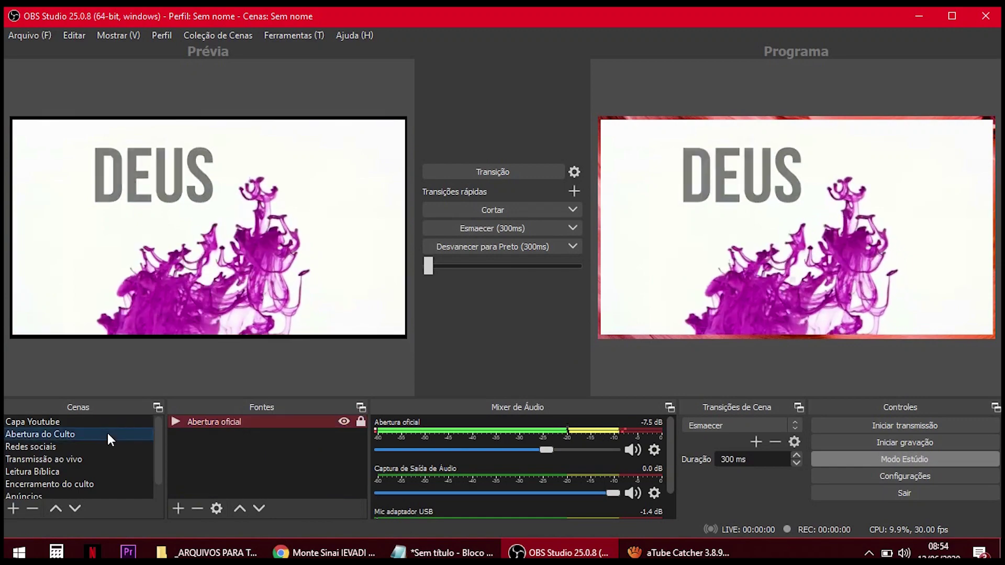
{"action": "left_click", "coordinate": [106, 422]}
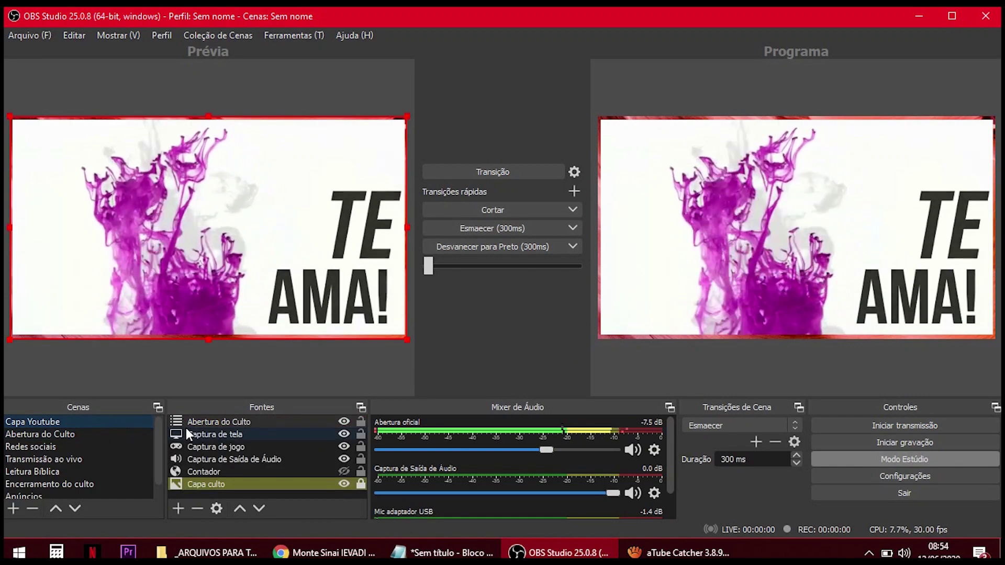
{"action": "left_click", "coordinate": [126, 436]}
{"action": "left_click", "coordinate": [105, 447]}
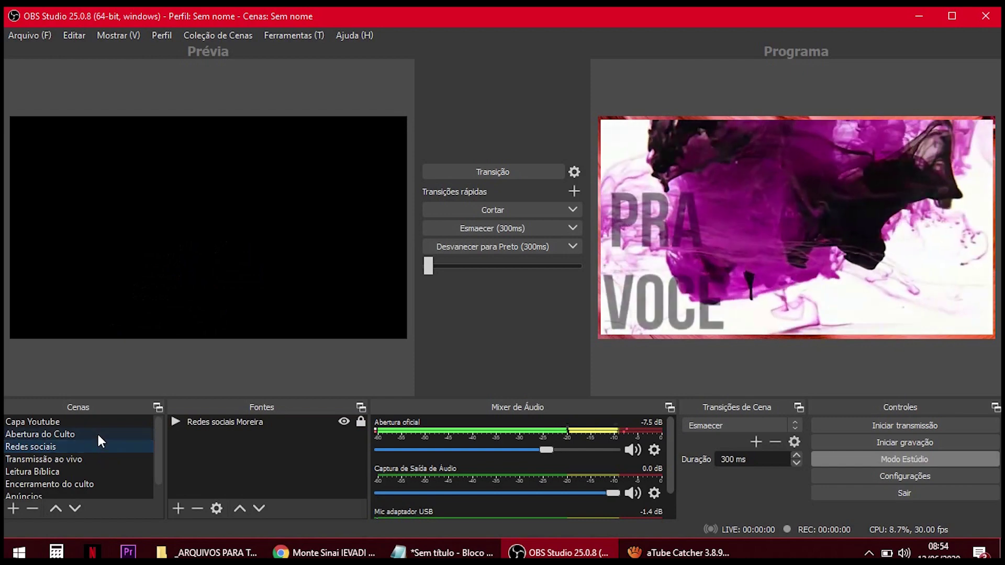
{"action": "left_click", "coordinate": [97, 426]}
{"action": "left_click", "coordinate": [97, 435]}
{"action": "left_click", "coordinate": [97, 444]}
{"action": "left_click", "coordinate": [90, 424]}
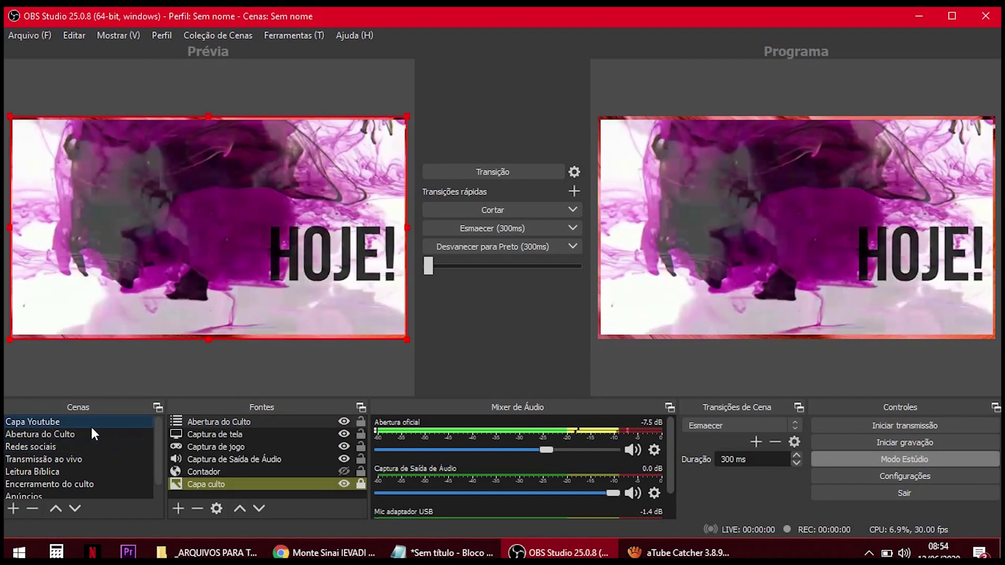
Go through the scenes in order from Abertura do Culto to Anúncios, examining each one's preview and sources
{"action": "left_click", "coordinate": [123, 434]}
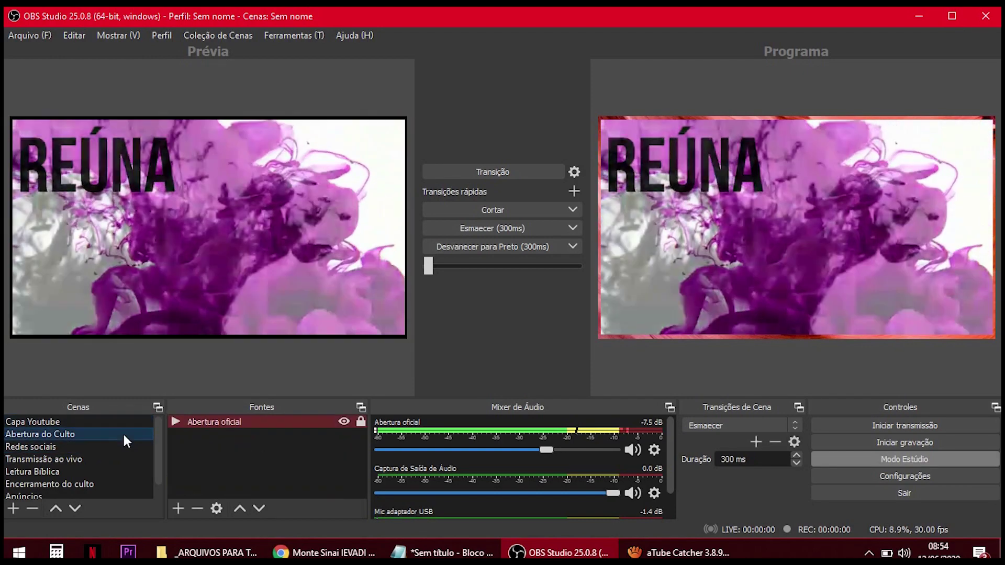
{"action": "left_click", "coordinate": [112, 447]}
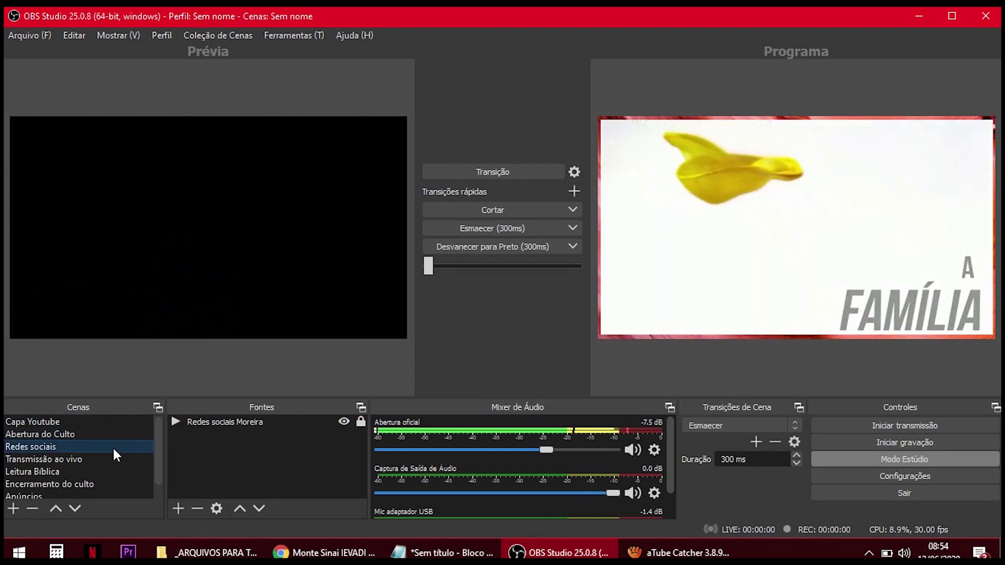
{"action": "left_click", "coordinate": [109, 463]}
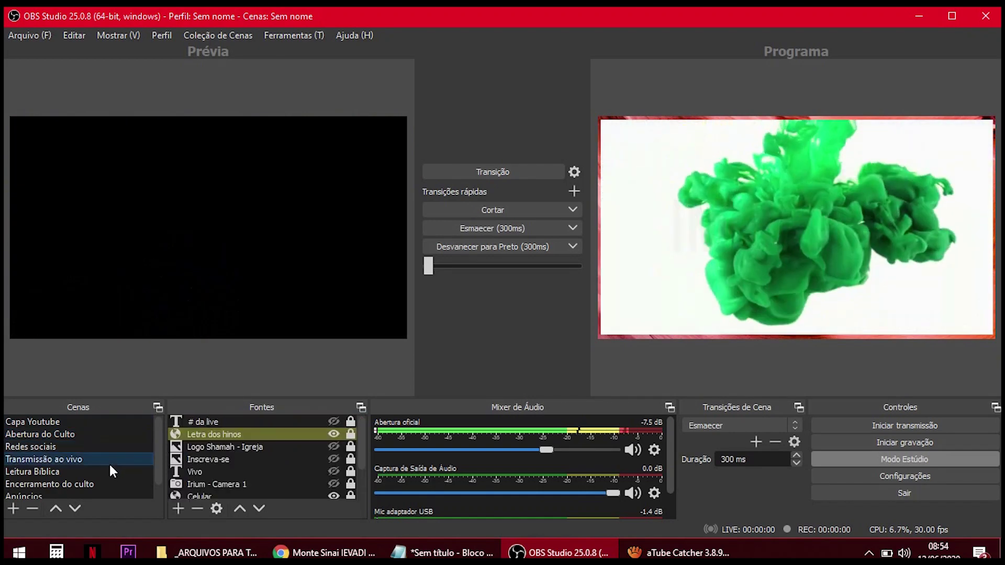
{"action": "scroll", "coordinate": [110, 464], "scroll_direction": "down", "scroll_amount": 1}
{"action": "left_click", "coordinate": [110, 461]}
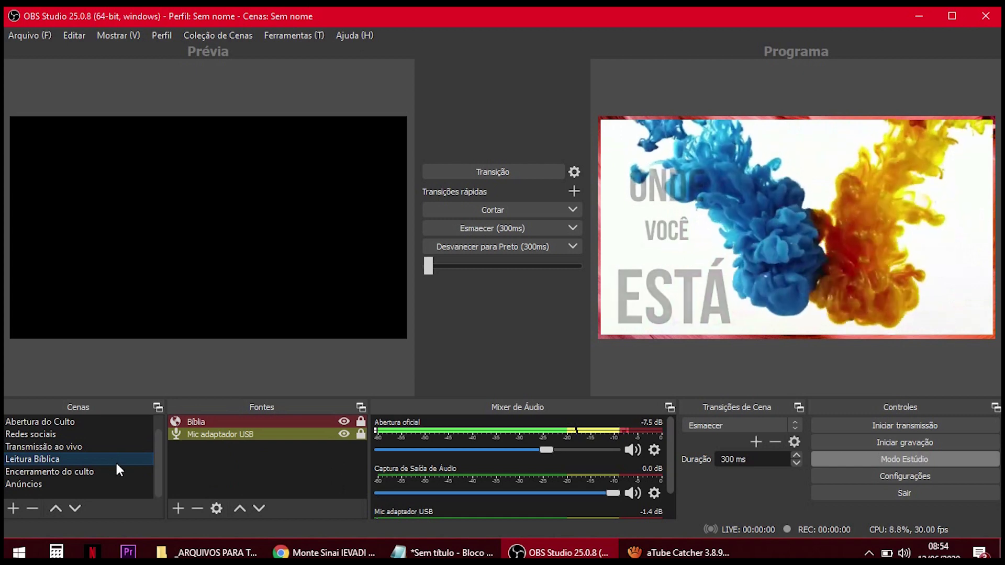
{"action": "left_click", "coordinate": [113, 485]}
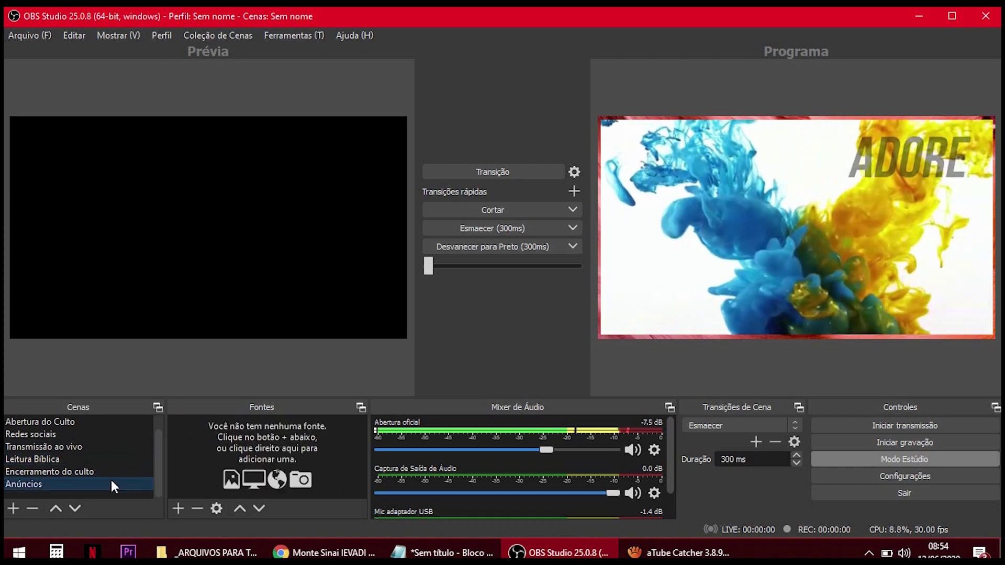
Reorder the scenes so Encerramento do culto sits below Anúncios, and select Anúncios
{"action": "left_click", "coordinate": [111, 469]}
{"action": "left_click", "coordinate": [105, 478]}
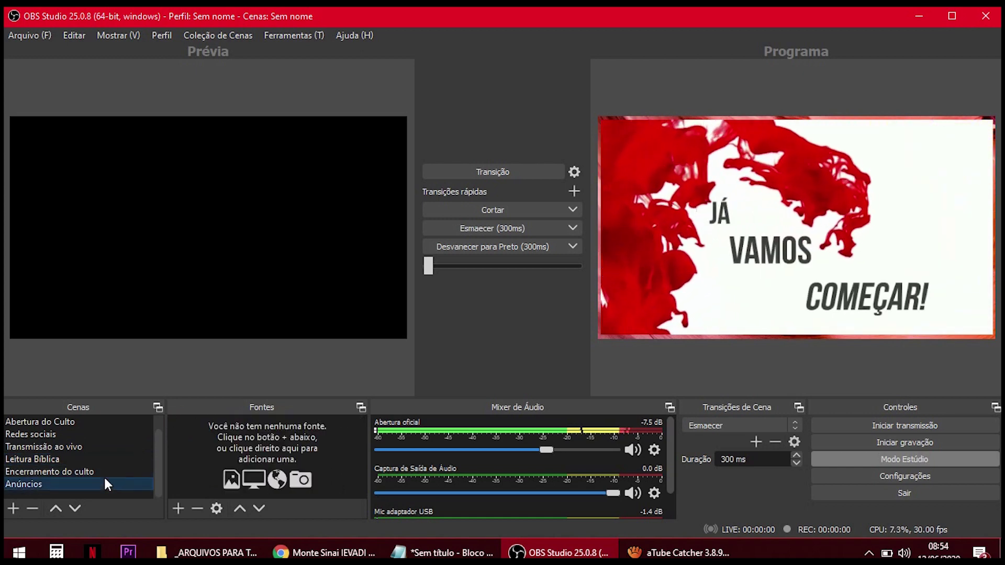
{"action": "left_click_drag", "start_coordinate": [96, 467], "coordinate": [87, 476]}
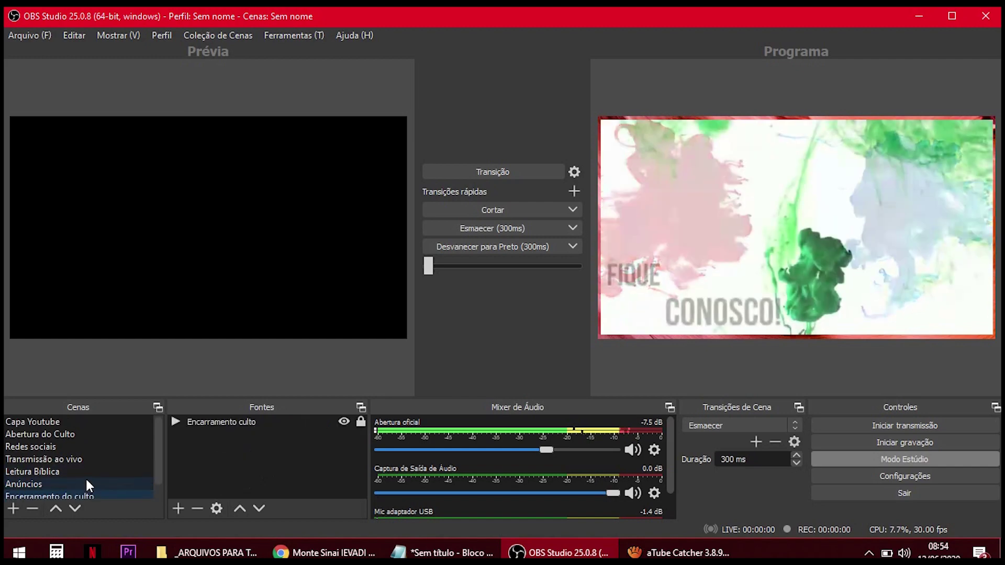
{"action": "scroll", "coordinate": [86, 479], "scroll_direction": "down", "scroll_amount": 1}
{"action": "left_click", "coordinate": [74, 473]}
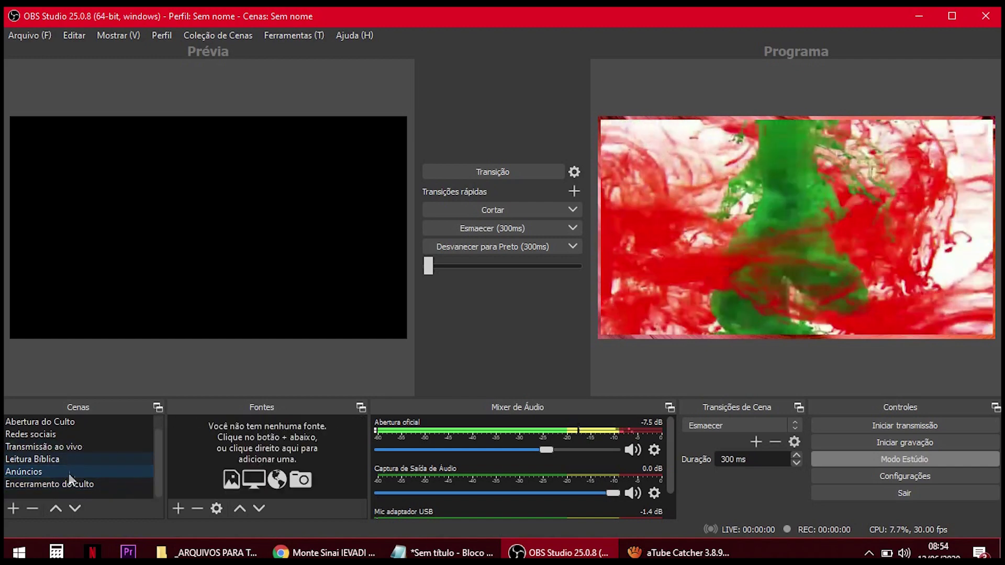
Try moving the Anúncios scene up one position and back down, and select Encerramento do culto
{"action": "left_click", "coordinate": [55, 509]}
{"action": "left_click", "coordinate": [75, 509]}
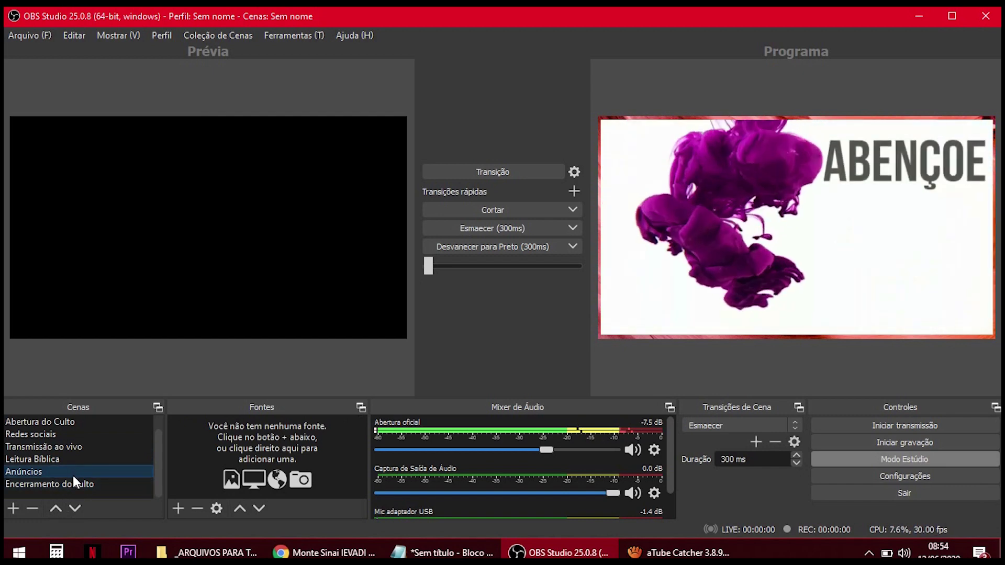
{"action": "left_click", "coordinate": [79, 486]}
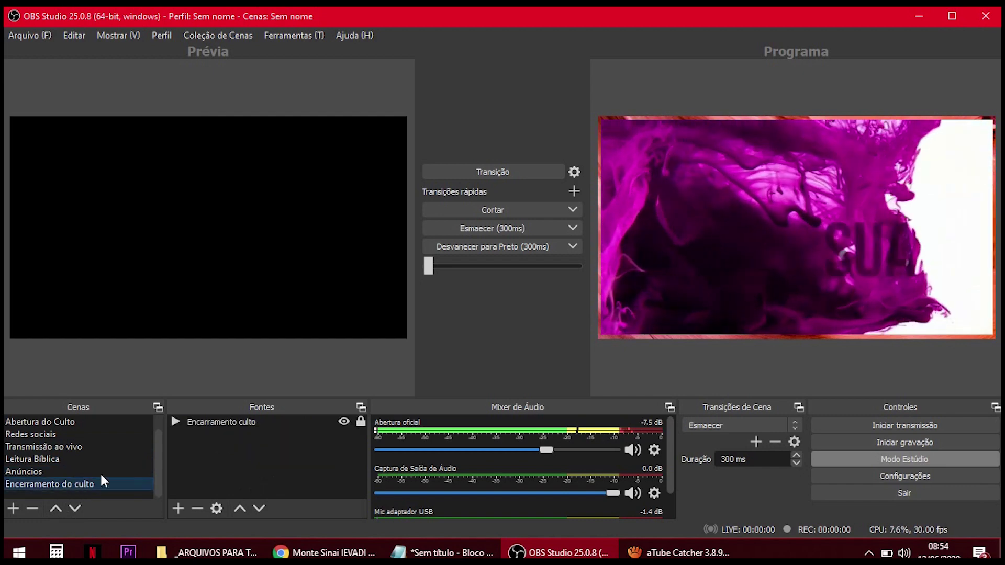
Add a new Dispositivo de Captura de Vídeo source with its default name to the Capa Youtube scene
{"action": "scroll", "coordinate": [105, 461], "scroll_direction": "up", "scroll_amount": 1}
{"action": "left_click", "coordinate": [107, 421]}
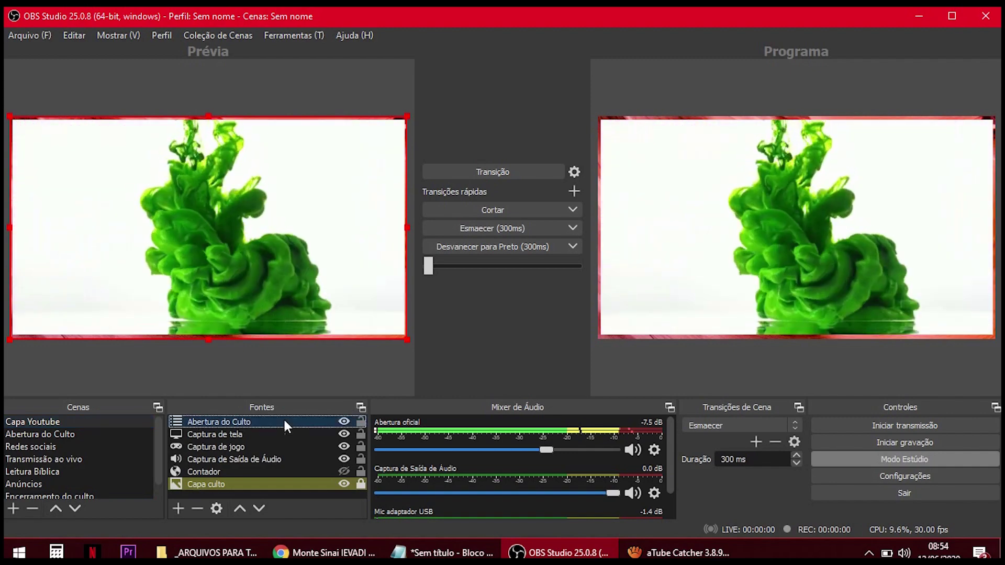
{"action": "left_click", "coordinate": [178, 508]}
{"action": "left_click", "coordinate": [274, 350]}
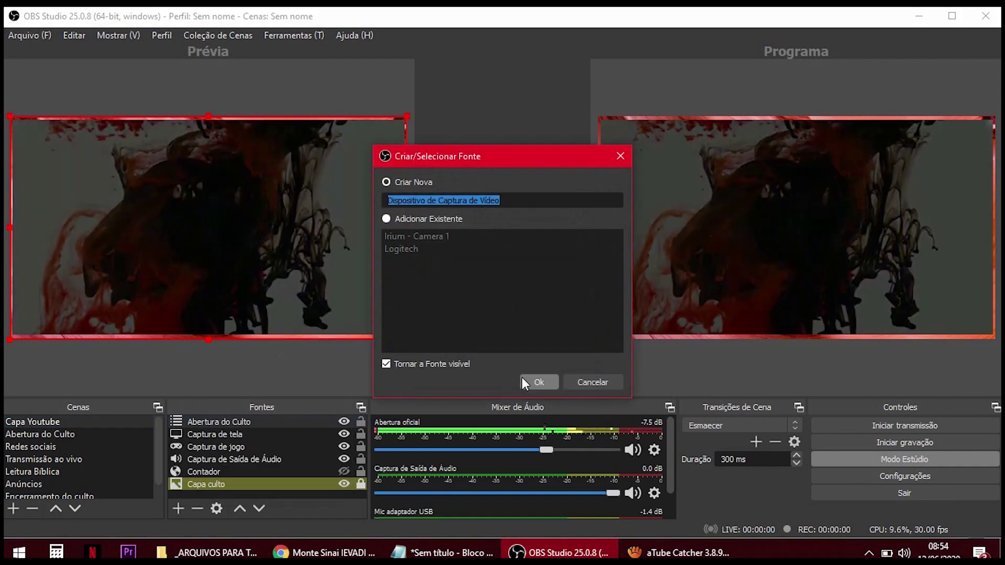
{"action": "left_click", "coordinate": [524, 381]}
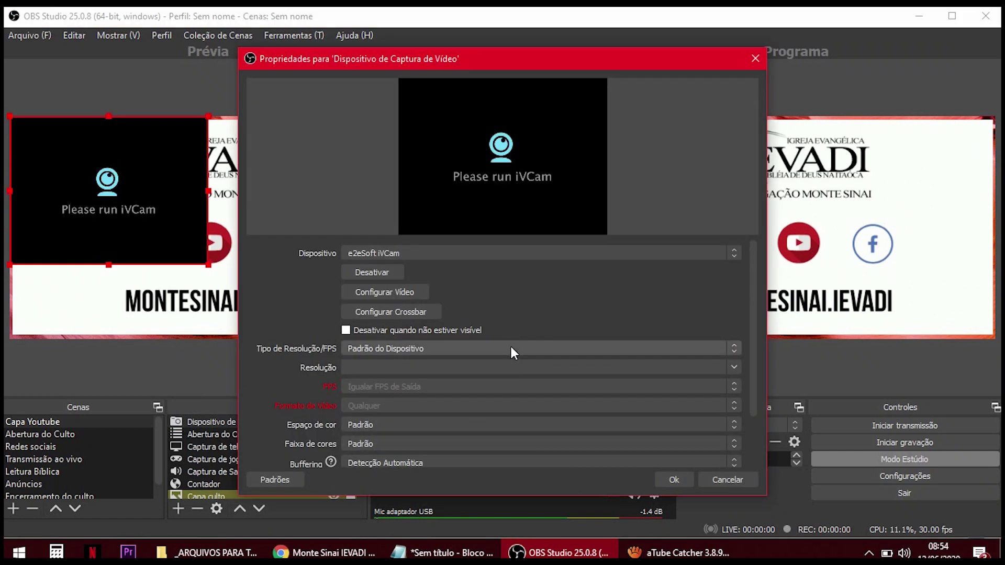
Try Web Camera, Iriun Webcam and Logi Capture in turn as the video capture source's device
{"action": "left_click", "coordinate": [498, 253]}
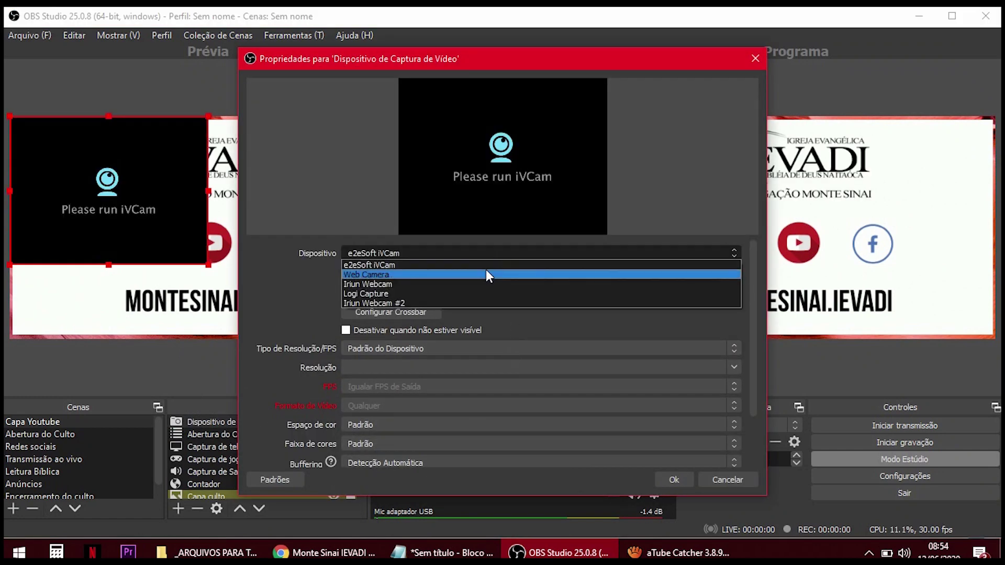
{"action": "left_click", "coordinate": [486, 273]}
{"action": "left_click", "coordinate": [476, 254]}
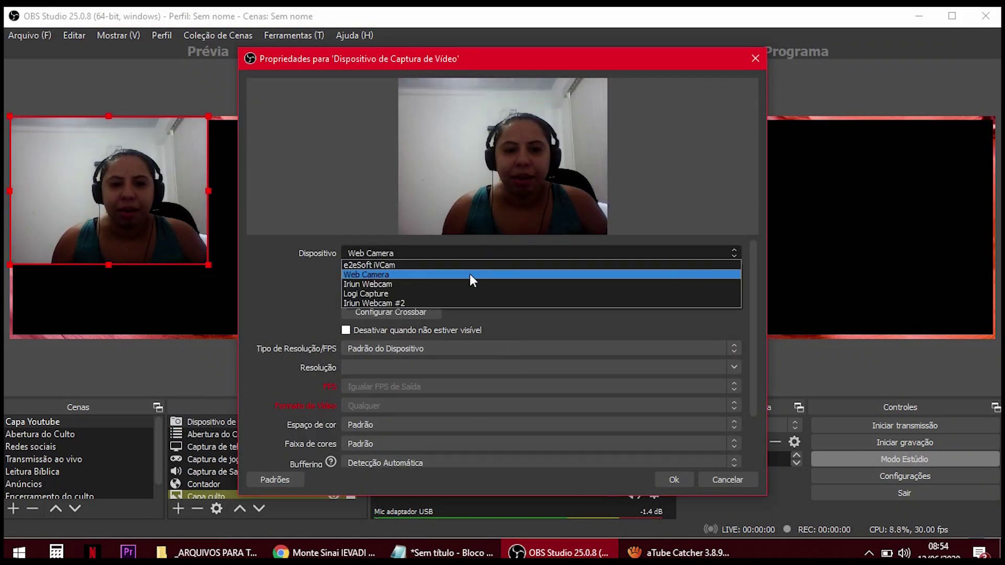
{"action": "left_click", "coordinate": [461, 283]}
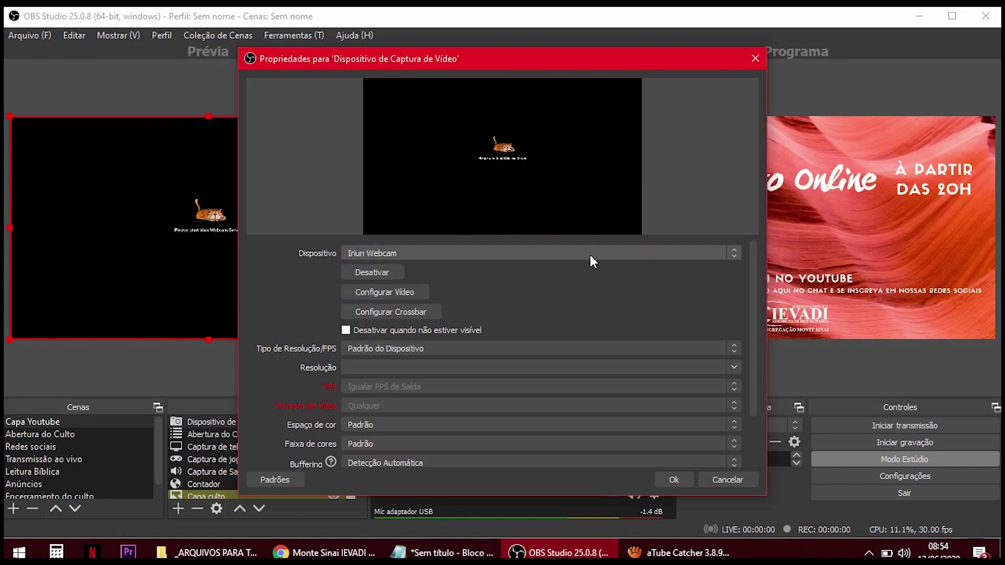
{"action": "left_click", "coordinate": [523, 253]}
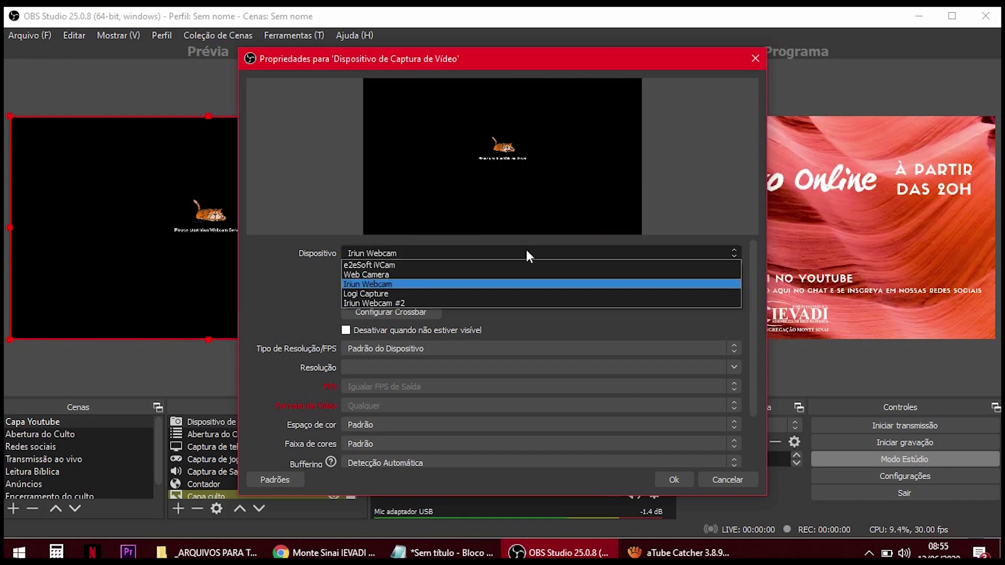
{"action": "left_click", "coordinate": [425, 295]}
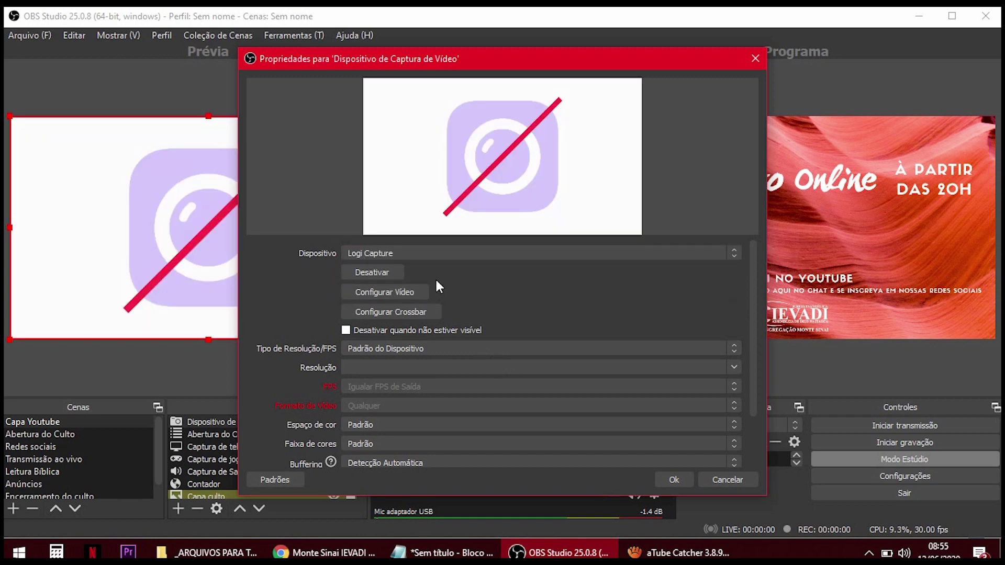
Set the video capture source's device to Web Camera and open its video configuration
{"action": "left_click", "coordinate": [435, 253]}
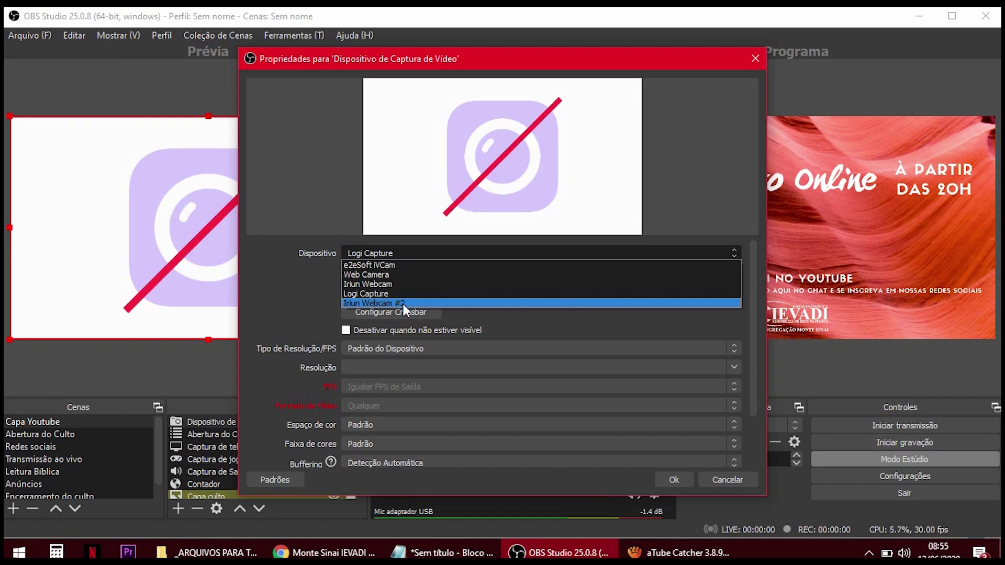
{"action": "left_click", "coordinate": [413, 255]}
{"action": "left_click", "coordinate": [376, 256]}
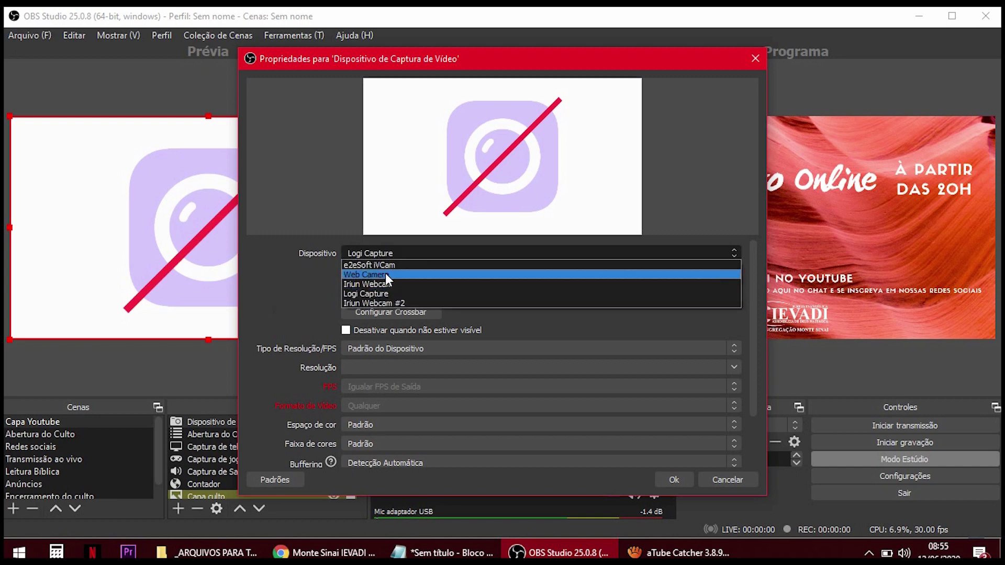
{"action": "left_click", "coordinate": [385, 273]}
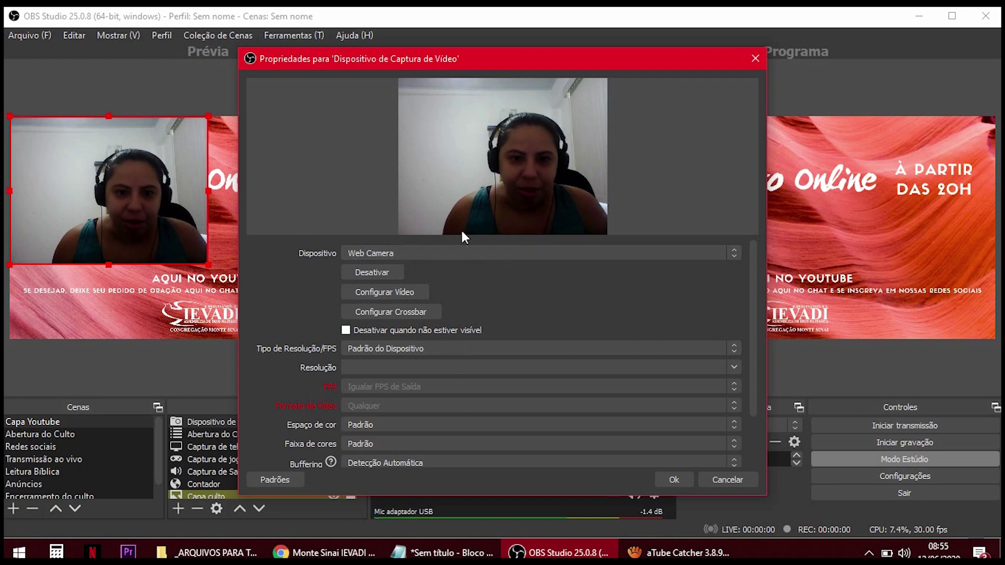
{"action": "left_click", "coordinate": [378, 294]}
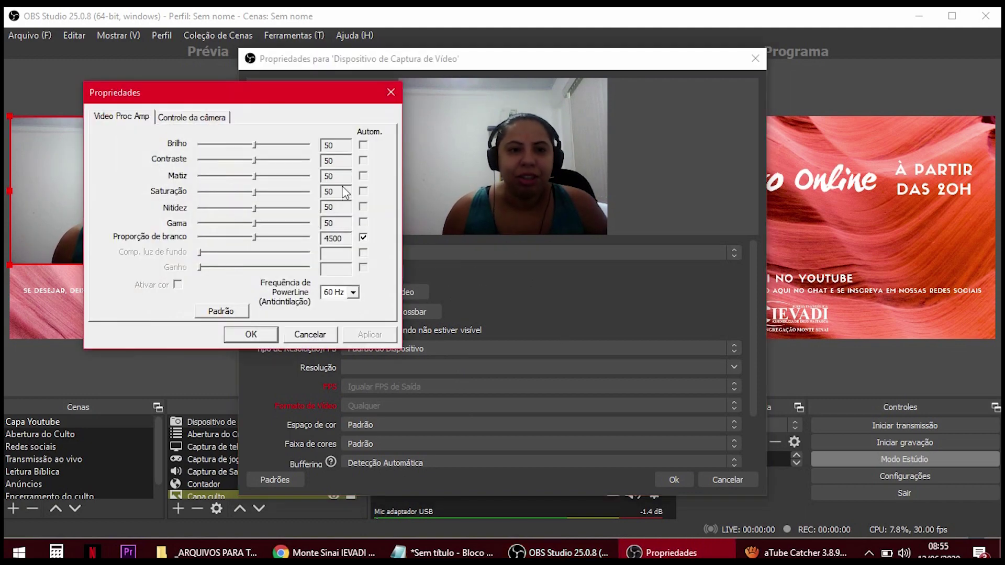
Set the web camera's Brilho to 75, check the Controle da câmera settings and accept the video configuration
{"action": "left_click_drag", "start_coordinate": [255, 143], "coordinate": [283, 145]}
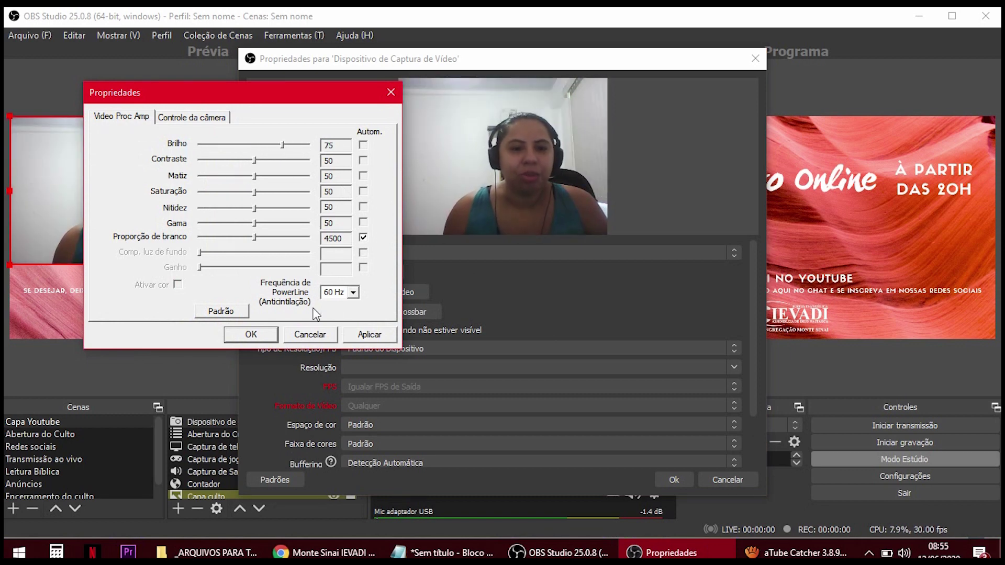
{"action": "left_click", "coordinate": [185, 118]}
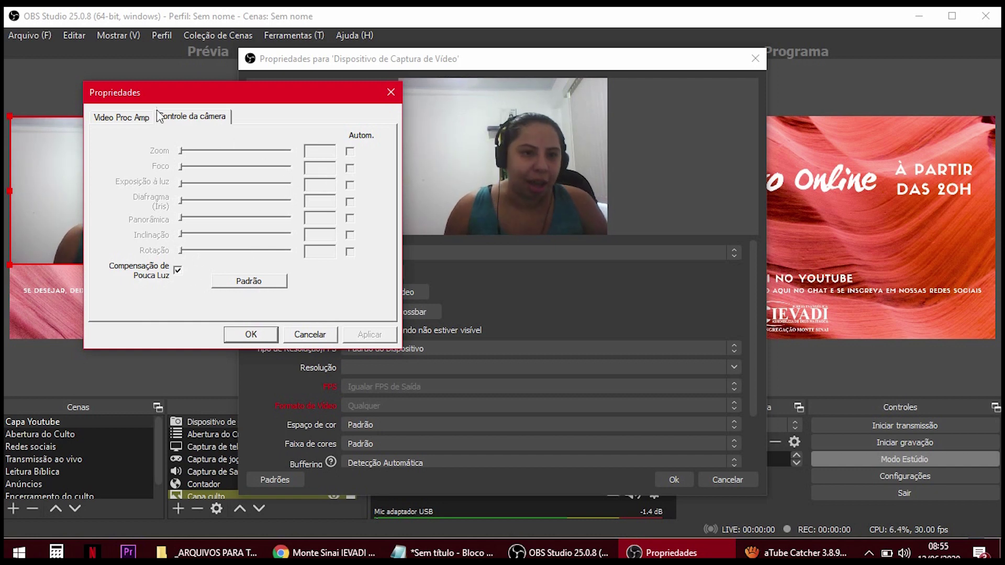
{"action": "left_click", "coordinate": [132, 117]}
{"action": "left_click_drag", "start_coordinate": [249, 108], "coordinate": [450, 110]}
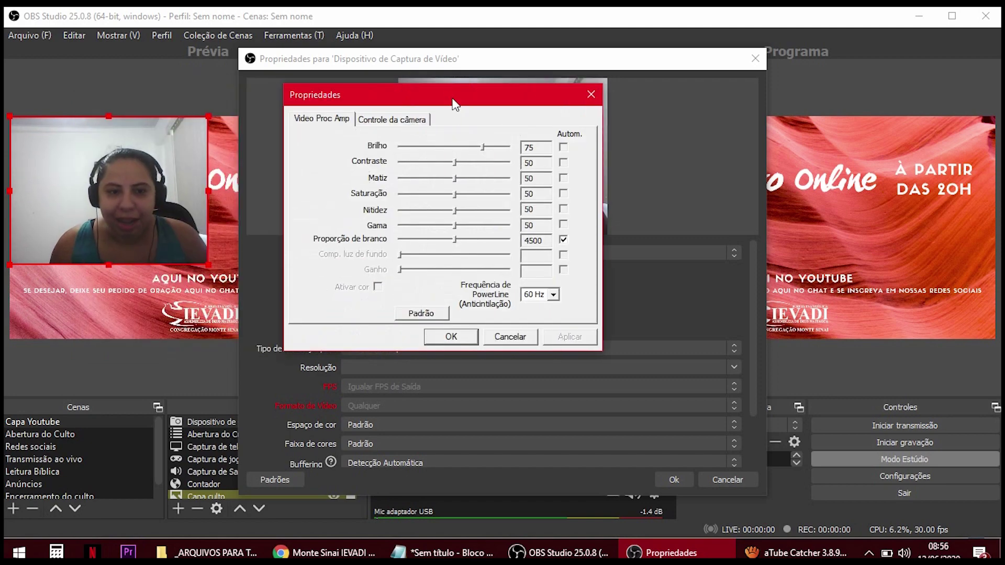
{"action": "left_click", "coordinate": [453, 335]}
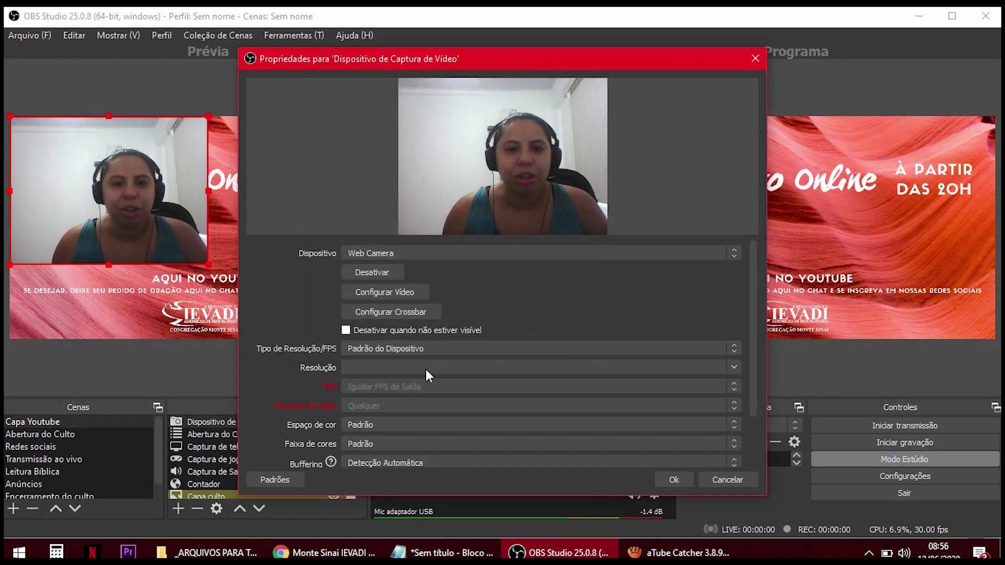
Examine the video capture source's resolution type, resolution and audio output options, and close its properties without saving
{"action": "left_click", "coordinate": [412, 350]}
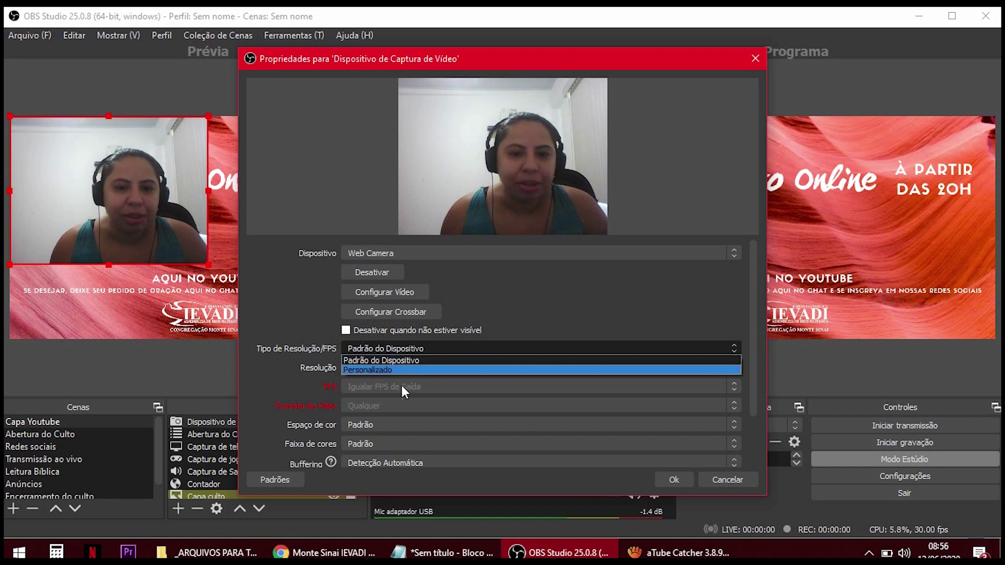
{"action": "left_click", "coordinate": [450, 390]}
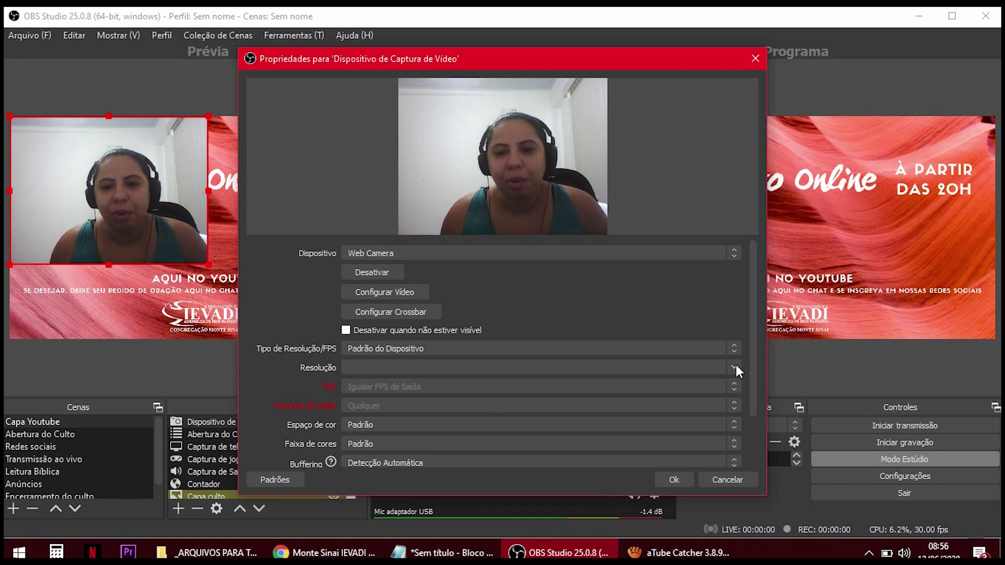
{"action": "scroll", "coordinate": [736, 366], "scroll_direction": "down", "scroll_amount": 2}
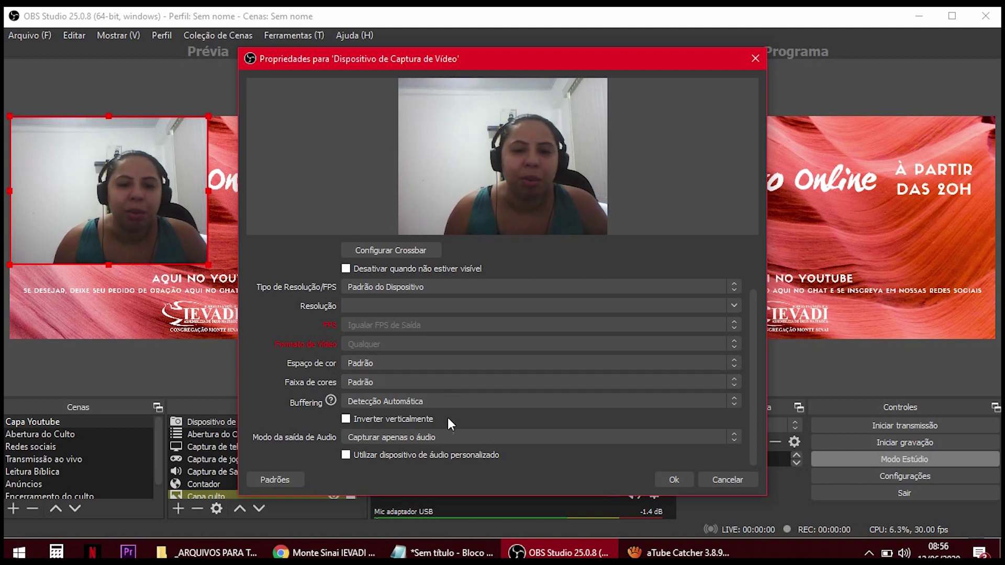
{"action": "left_click", "coordinate": [431, 440]}
{"action": "left_click", "coordinate": [430, 448]}
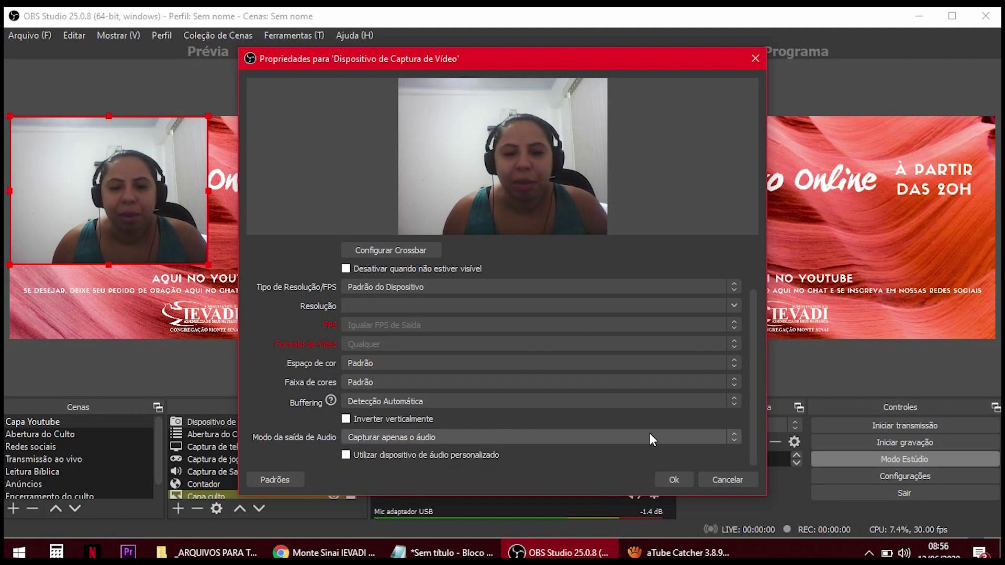
{"action": "scroll", "coordinate": [650, 435], "scroll_direction": "down", "scroll_amount": 1}
{"action": "scroll", "coordinate": [677, 438], "scroll_direction": "up", "scroll_amount": 1}
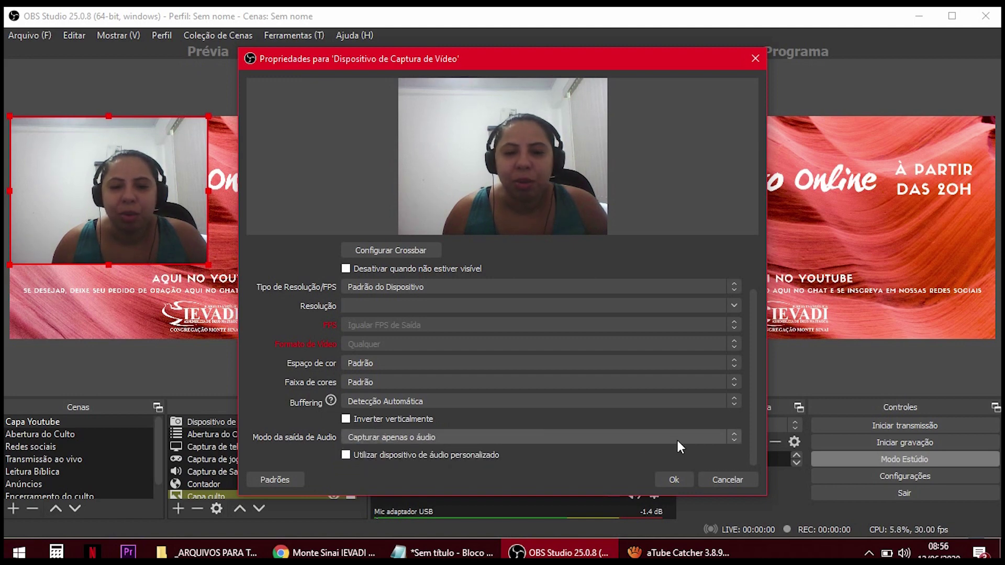
{"action": "left_click", "coordinate": [726, 478]}
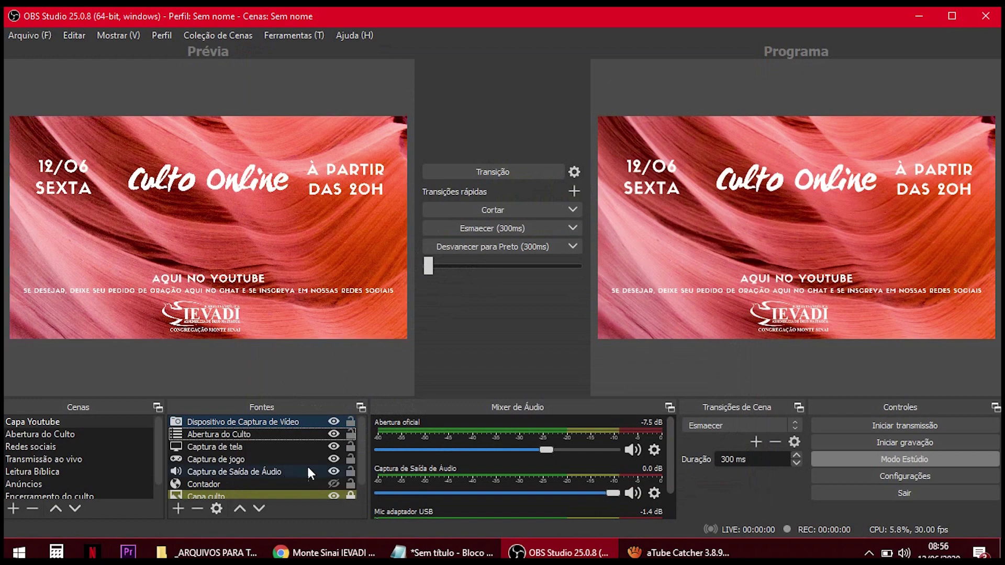
Reopen the Dispositivo de Captura de Vídeo source's properties and set its device to Web Camera
{"action": "double_click", "coordinate": [275, 423]}
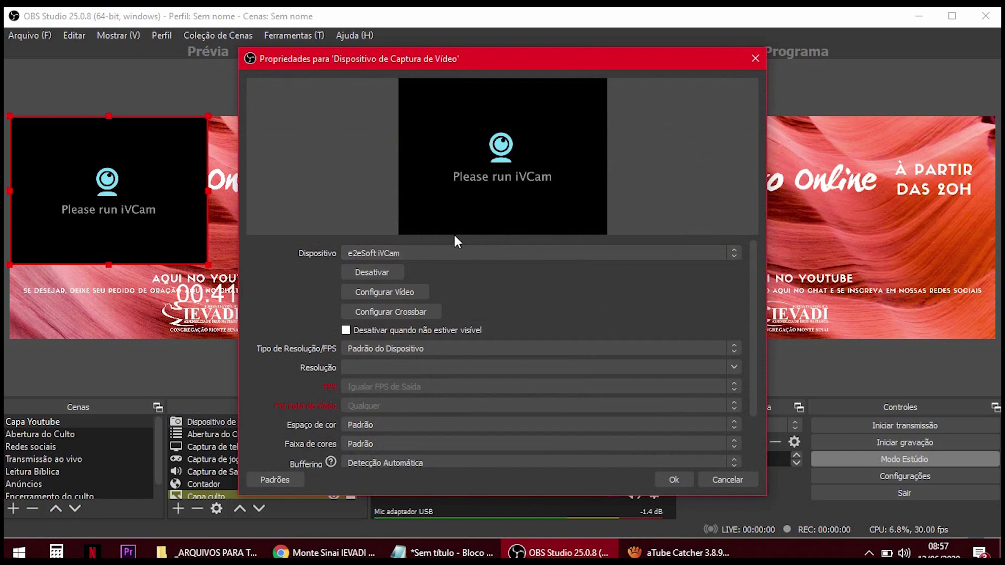
{"action": "left_click", "coordinate": [365, 254]}
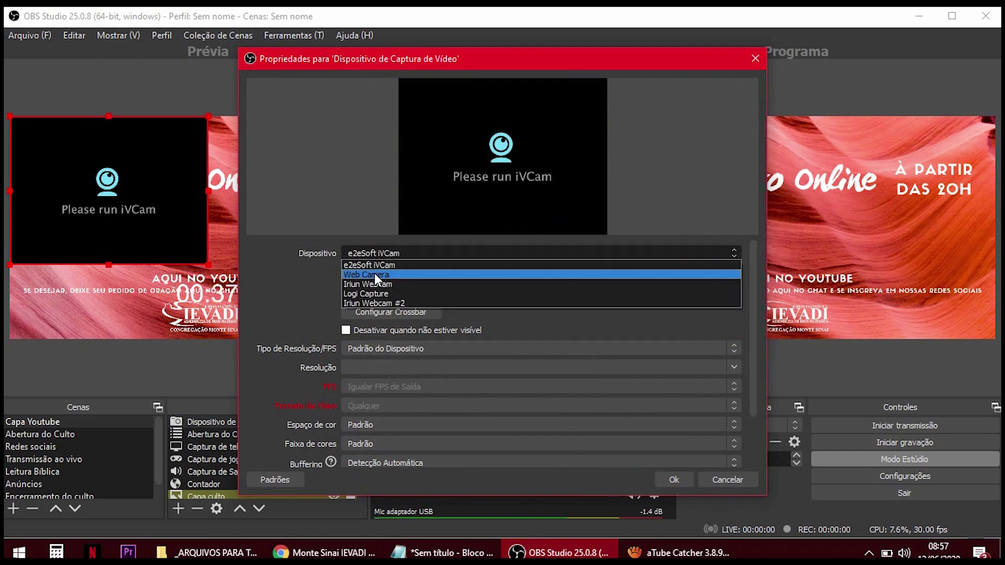
{"action": "left_click", "coordinate": [375, 273]}
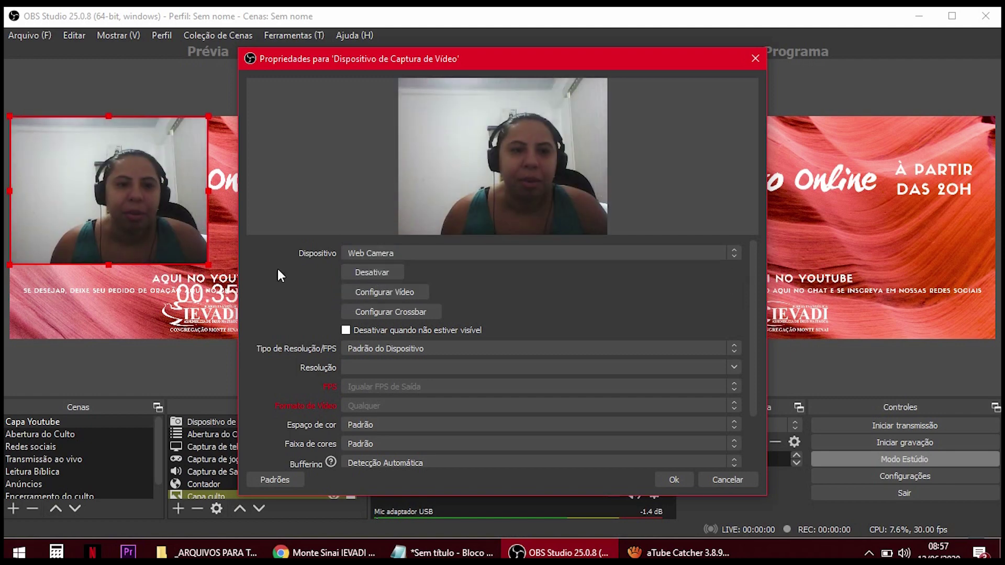
{"action": "left_click", "coordinate": [671, 478]}
Enlarge the camera image to the full height of the preview canvas and move it toward the middle
{"action": "mouse_move", "coordinate": [141, 218]}
{"action": "left_mouse_down"}
{"action": "mouse_move", "coordinate": [218, 234]}
{"action": "mouse_move", "coordinate": [133, 212]}
{"action": "left_mouse_up"}
{"action": "left_click_drag", "start_coordinate": [210, 264], "coordinate": [303, 337]}
{"action": "left_click_drag", "start_coordinate": [256, 287], "coordinate": [314, 284]}
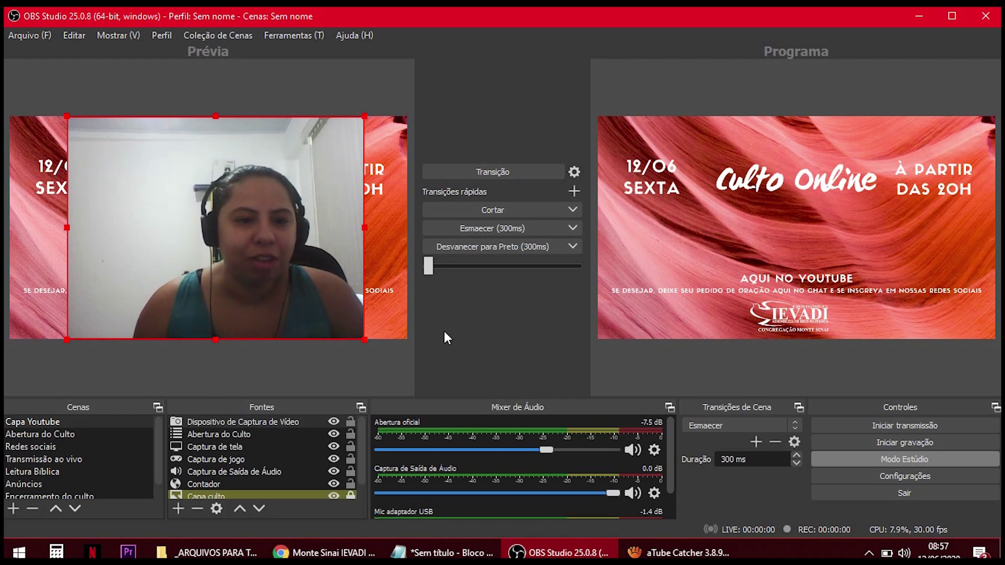
Hide all the sources above Capa culto, from Dispositivo de Captura de Vídeo down to Contador
{"action": "left_click", "coordinate": [334, 422]}
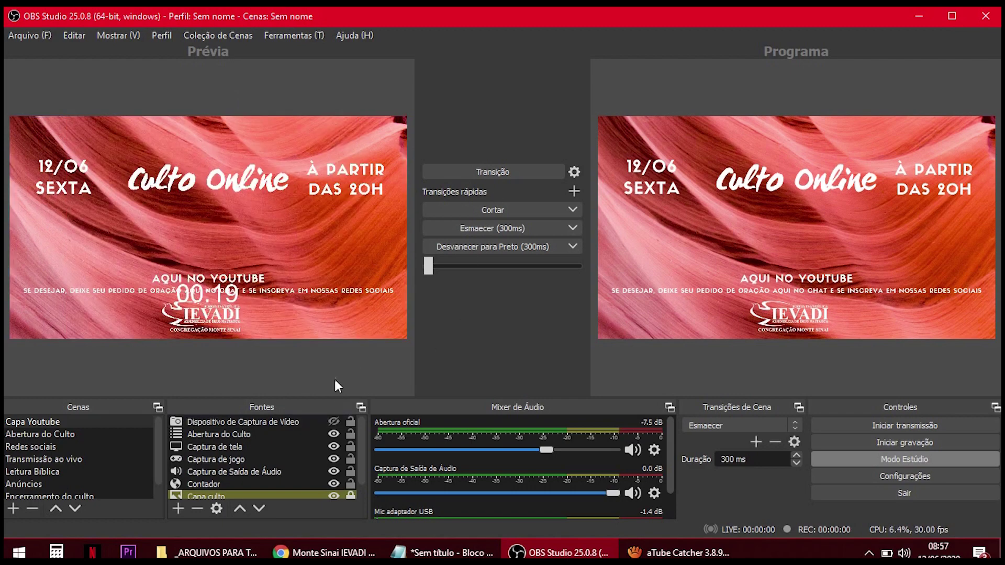
{"action": "left_click", "coordinate": [334, 435]}
{"action": "left_click", "coordinate": [335, 473]}
{"action": "left_click", "coordinate": [334, 485]}
{"action": "left_click", "coordinate": [351, 483]}
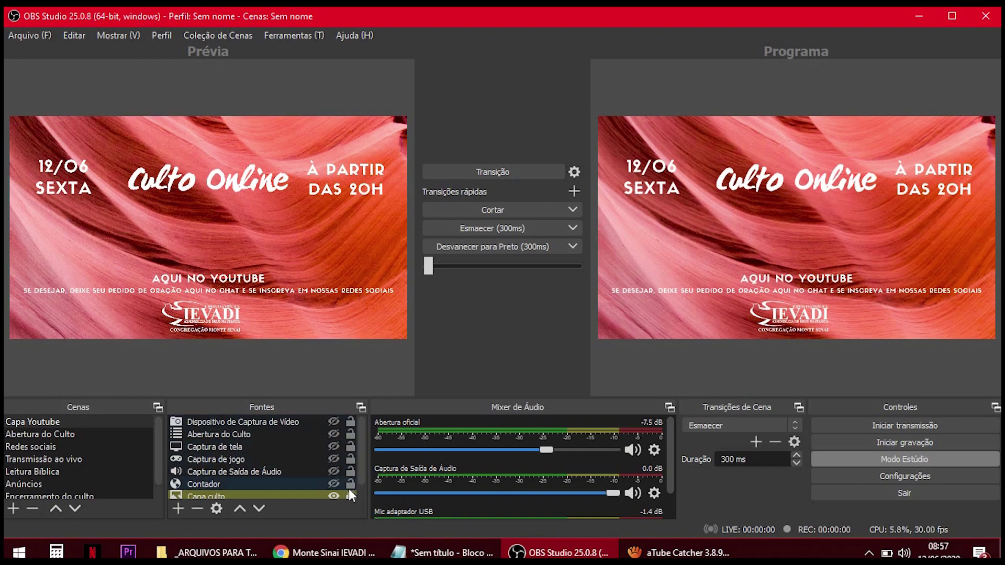
Add a new Fonte de Cor source with its default name, white colour and 1920 × 1080 size
{"action": "scroll", "coordinate": [349, 489], "scroll_direction": "down", "scroll_amount": 1}
{"action": "left_click", "coordinate": [178, 508]}
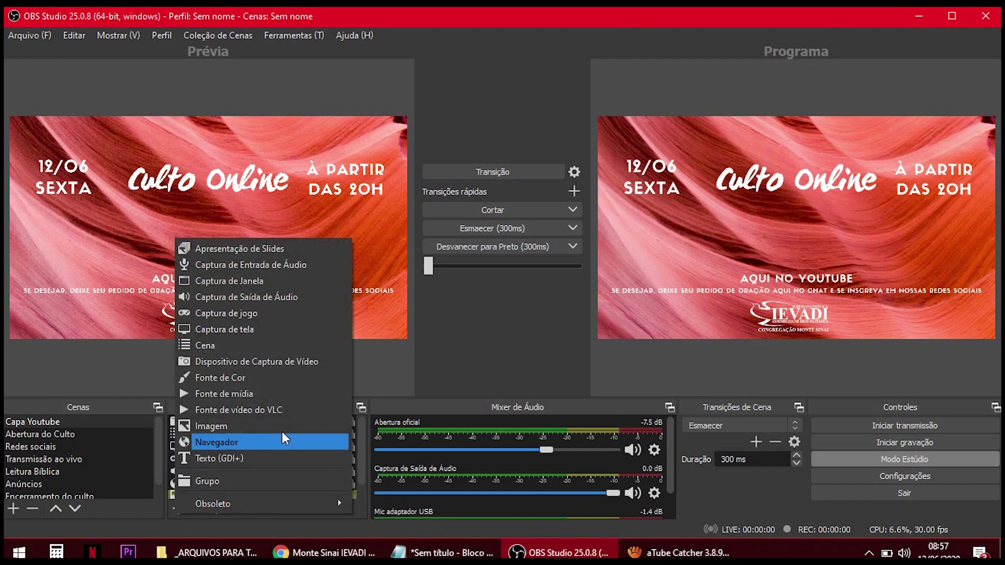
{"action": "left_click", "coordinate": [290, 377]}
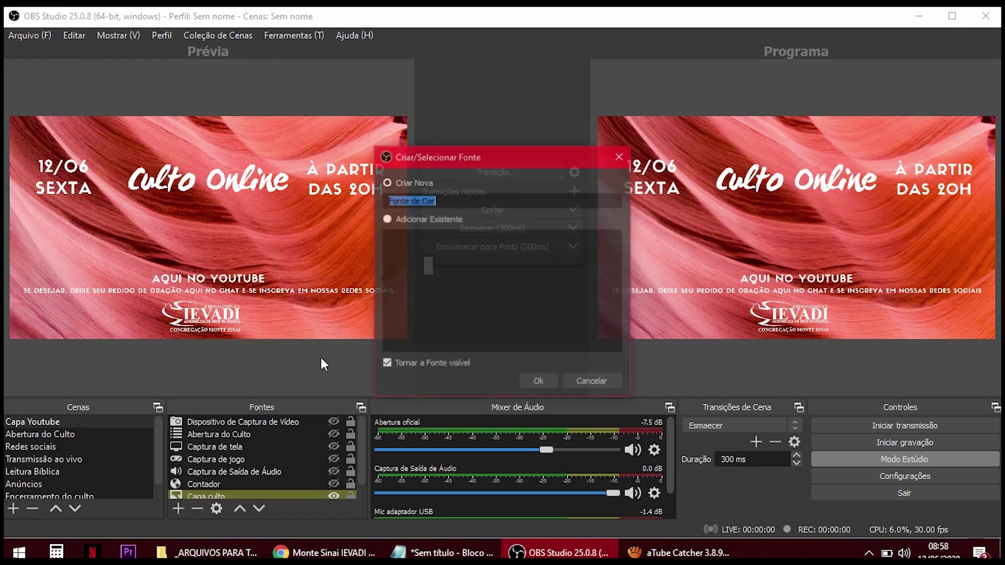
{"action": "left_click", "coordinate": [540, 382]}
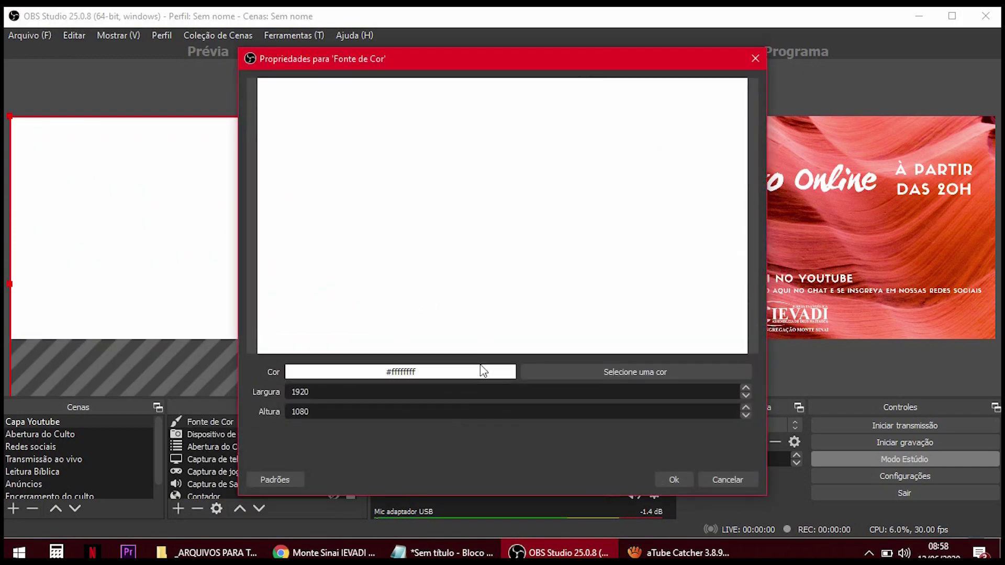
{"action": "left_click", "coordinate": [674, 480]}
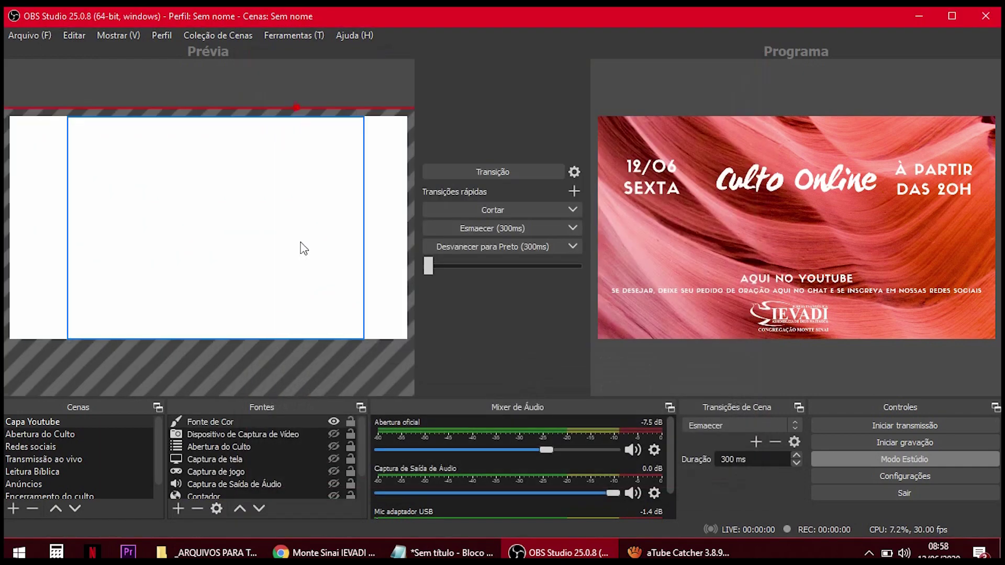
Shrink and stretch the white colour source into a full-width band between the Culto Online title and the AQUI NO YOUTUBE text
{"action": "left_click_drag", "start_coordinate": [395, 279], "coordinate": [88, 249]}
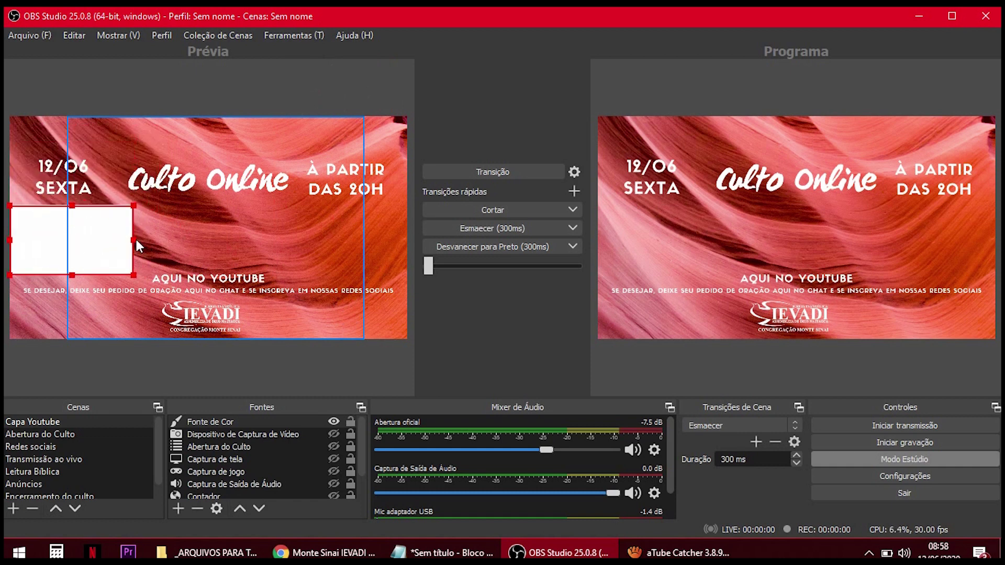
{"action": "mouse_move", "coordinate": [99, 243]}
{"action": "left_mouse_down"}
{"action": "mouse_move", "coordinate": [155, 244]}
{"action": "mouse_move", "coordinate": [96, 247]}
{"action": "left_mouse_up"}
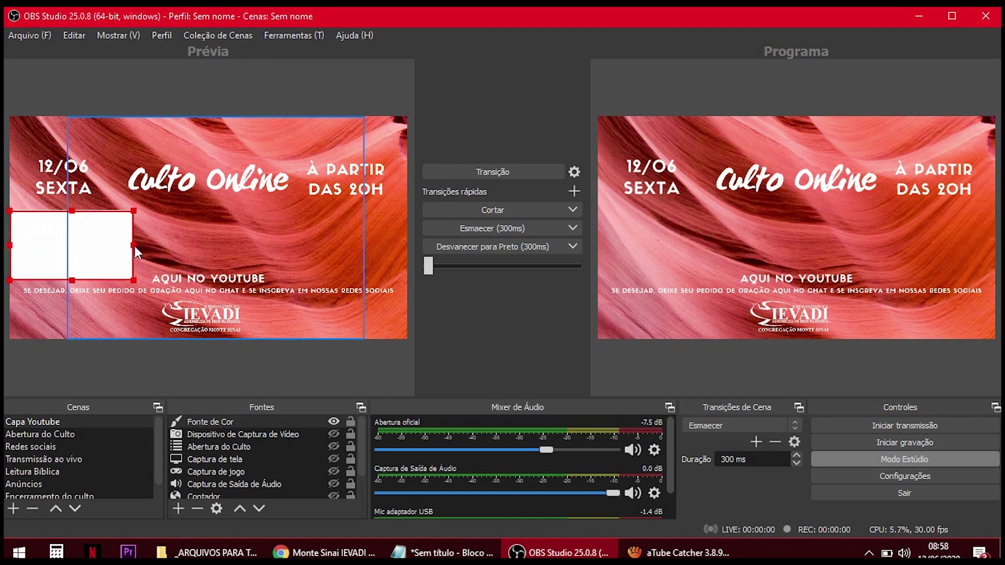
{"action": "left_click_drag", "start_coordinate": [134, 246], "coordinate": [404, 244]}
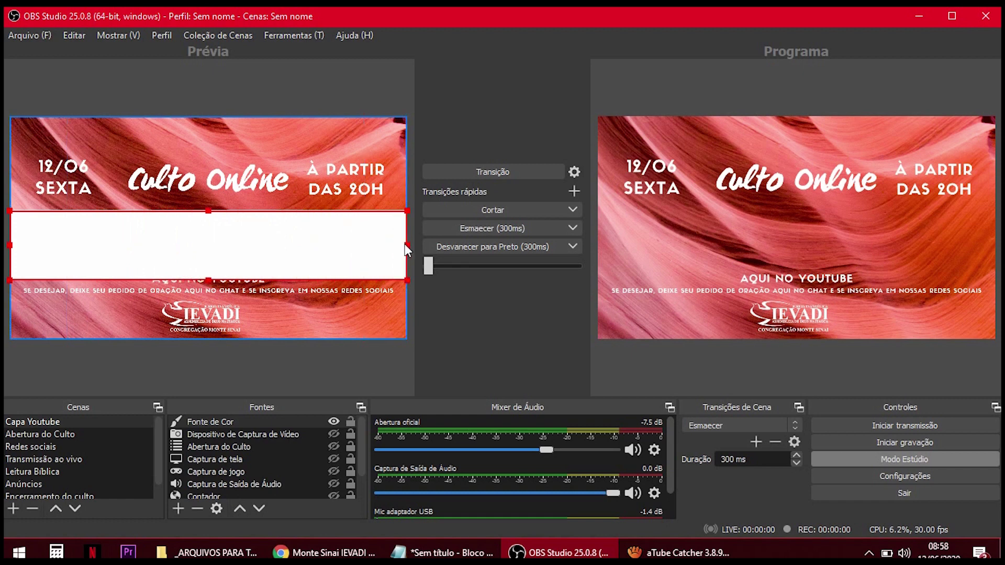
{"action": "left_click_drag", "start_coordinate": [320, 231], "coordinate": [301, 224]}
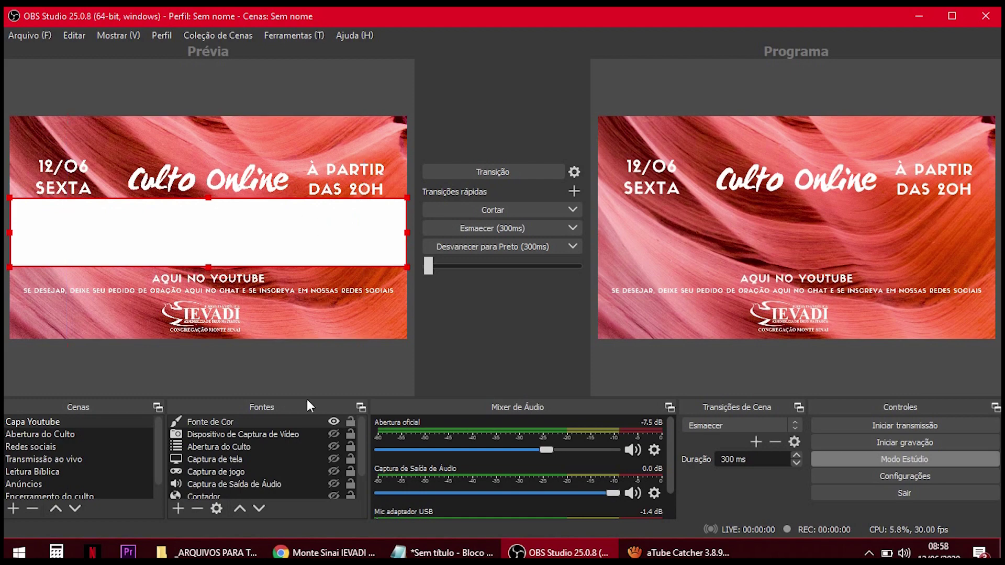
Add a new Fonte de mídia source with its default name and load Abertura Oficial.mp4 from the Arquivos fixos folder
{"action": "left_click", "coordinate": [179, 508]}
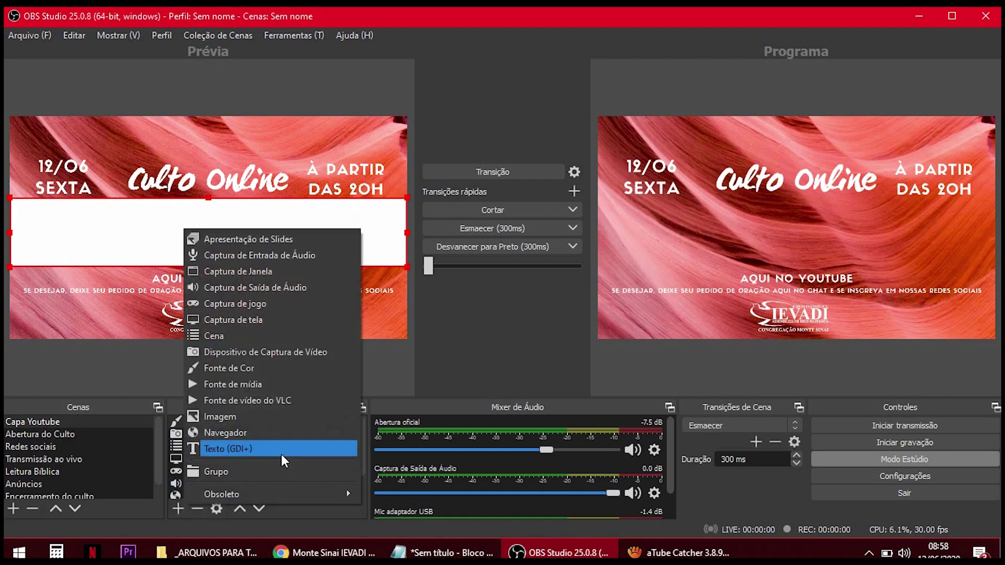
{"action": "left_click", "coordinate": [297, 384]}
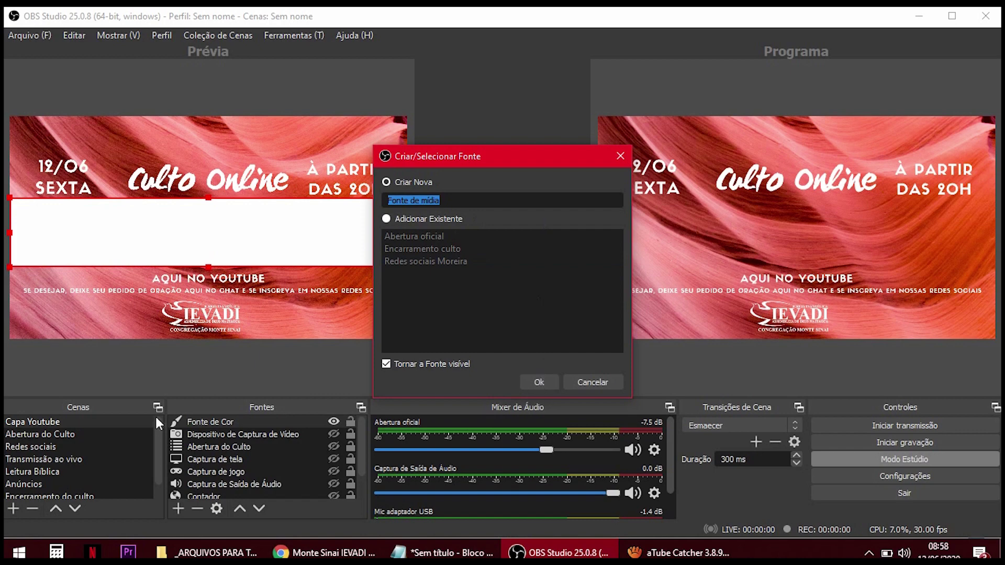
{"action": "left_click", "coordinate": [533, 384]}
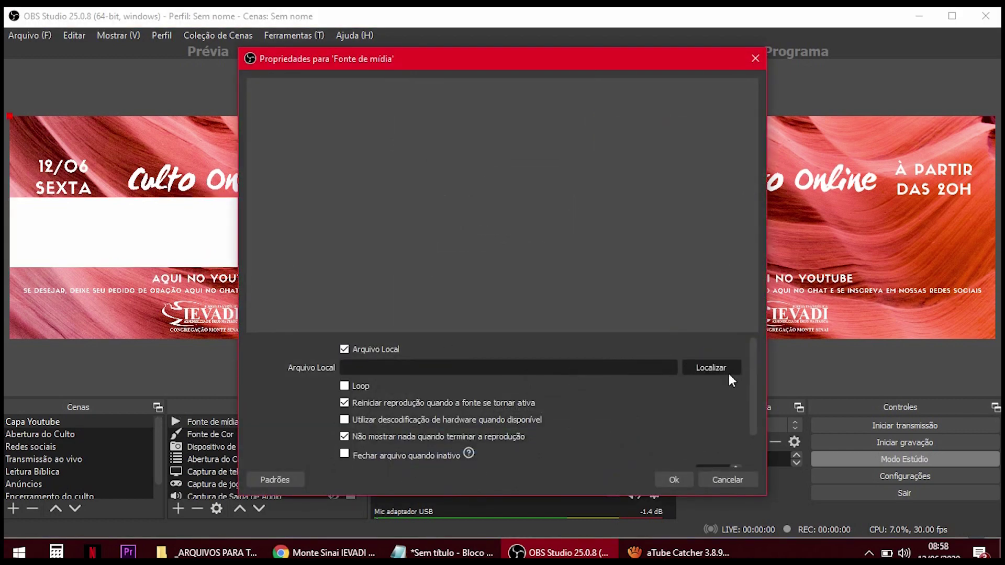
{"action": "left_click", "coordinate": [728, 373]}
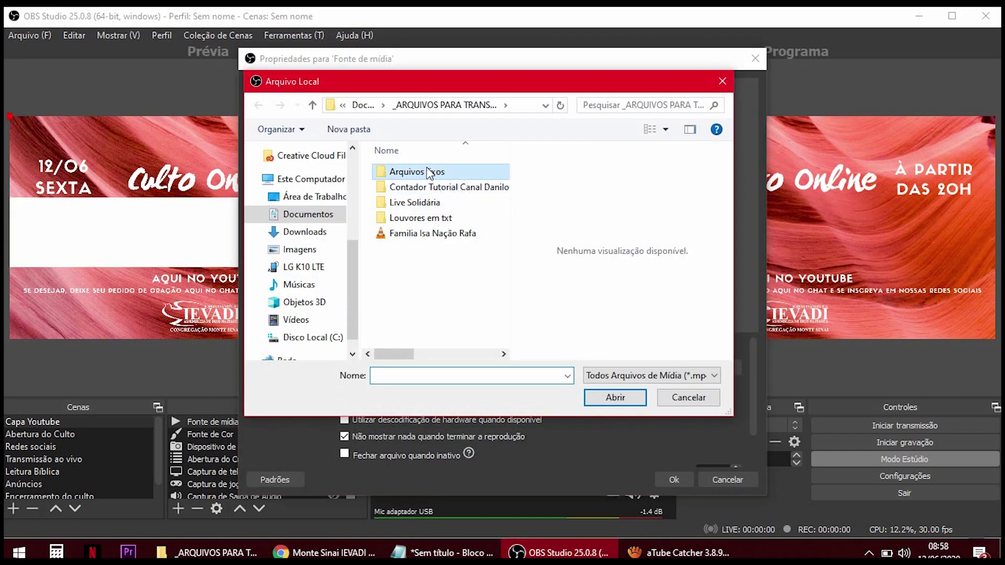
{"action": "double_click", "coordinate": [414, 168]}
{"action": "left_click", "coordinate": [425, 208]}
{"action": "left_click", "coordinate": [615, 397]}
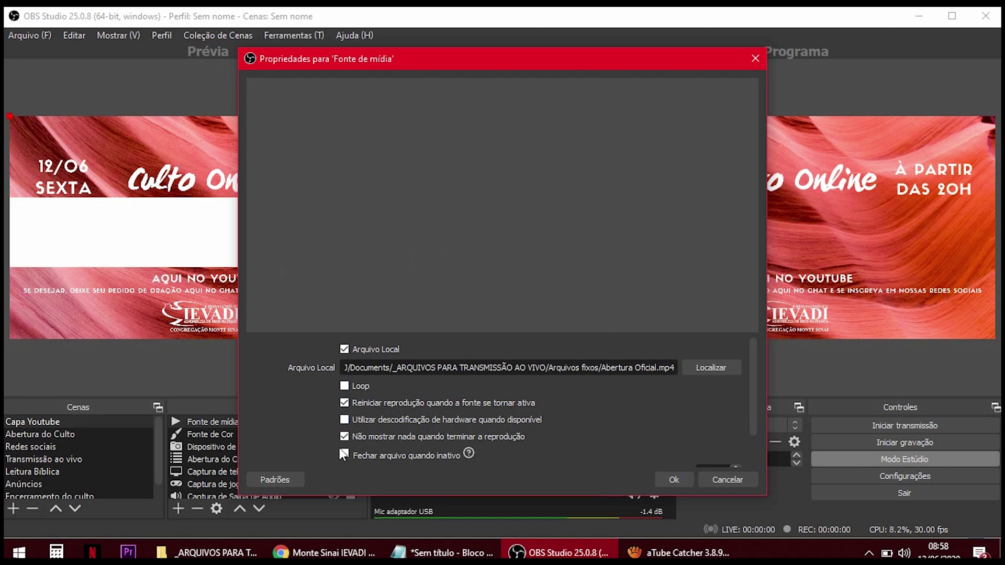
Review the media source's playback options, turn on Loop, accept the properties and select Fonte de mídia
{"action": "scroll", "coordinate": [489, 423], "scroll_direction": "down", "scroll_amount": 2}
{"action": "scroll", "coordinate": [492, 418], "scroll_direction": "up", "scroll_amount": 2}
{"action": "scroll", "coordinate": [636, 419], "scroll_direction": "down", "scroll_amount": 2}
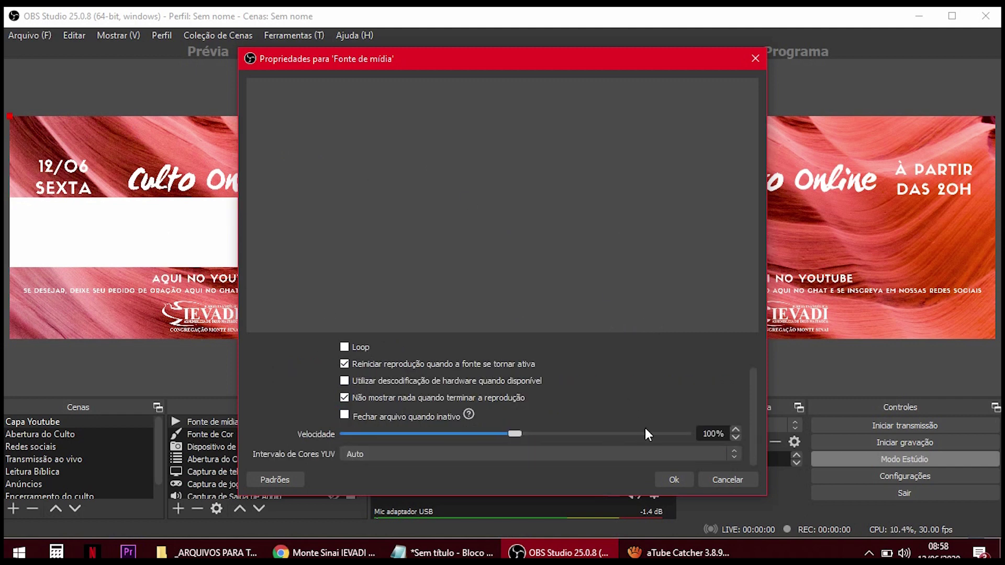
{"action": "scroll", "coordinate": [647, 434], "scroll_direction": "up", "scroll_amount": 2}
{"action": "scroll", "coordinate": [645, 435], "scroll_direction": "down", "scroll_amount": 2}
{"action": "scroll", "coordinate": [573, 435], "scroll_direction": "up", "scroll_amount": 2}
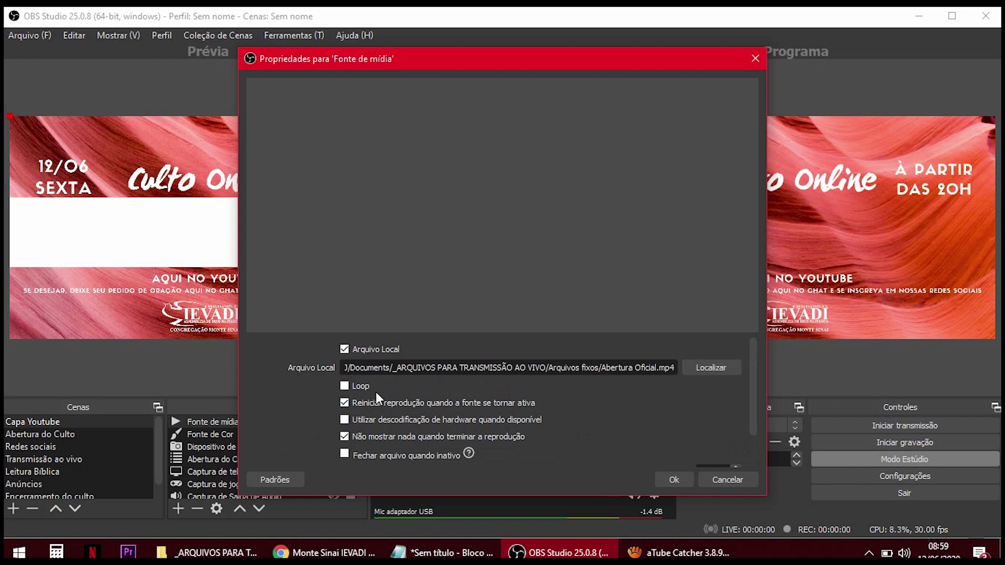
{"action": "left_click", "coordinate": [344, 387]}
{"action": "left_click", "coordinate": [674, 480]}
{"action": "left_click", "coordinate": [297, 422]}
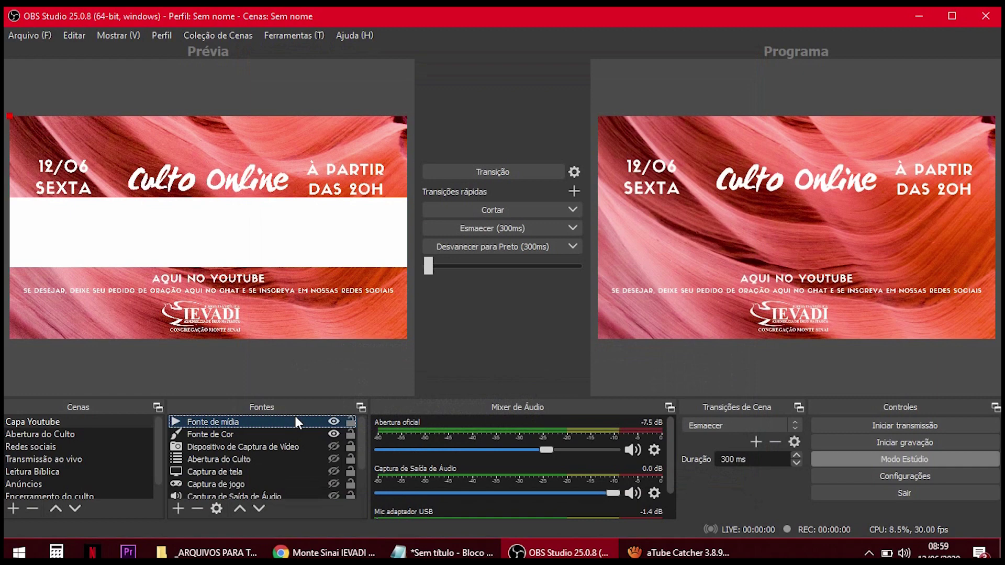
Add a new Imagem source showing Capa live.png from the Live Solidária folder, accept its properties and remove the source again
{"action": "left_click", "coordinate": [183, 508]}
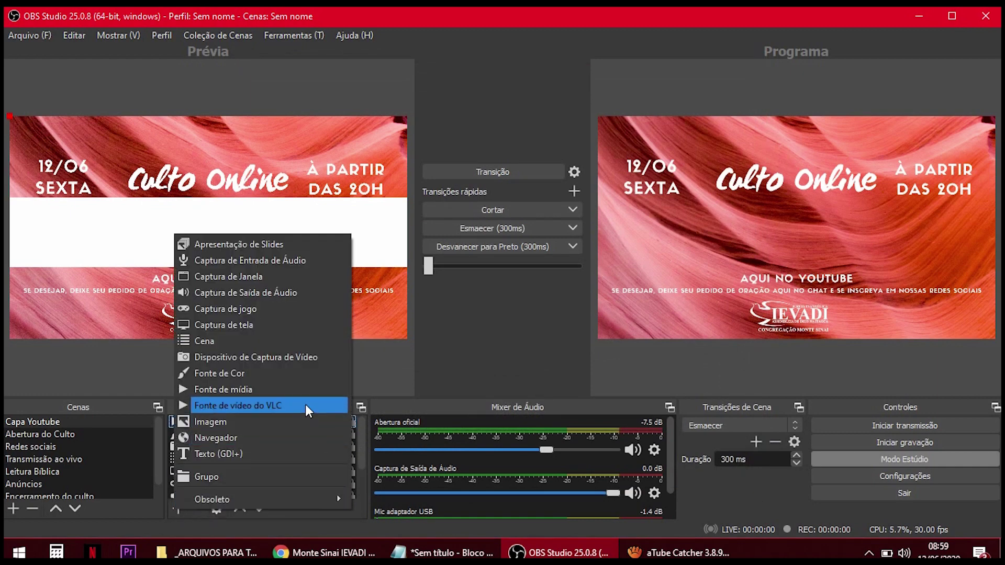
{"action": "left_click", "coordinate": [282, 424]}
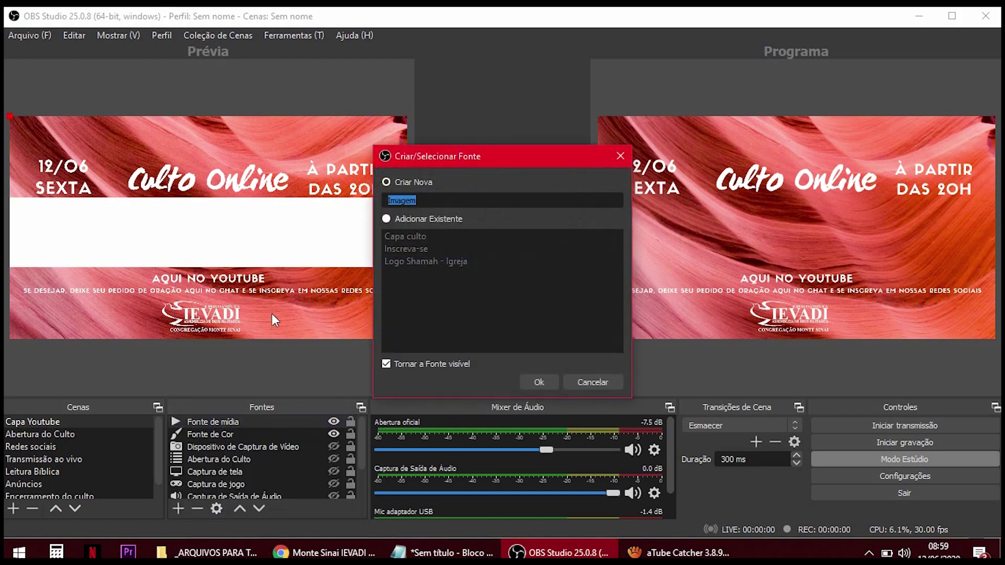
{"action": "left_click", "coordinate": [536, 385]}
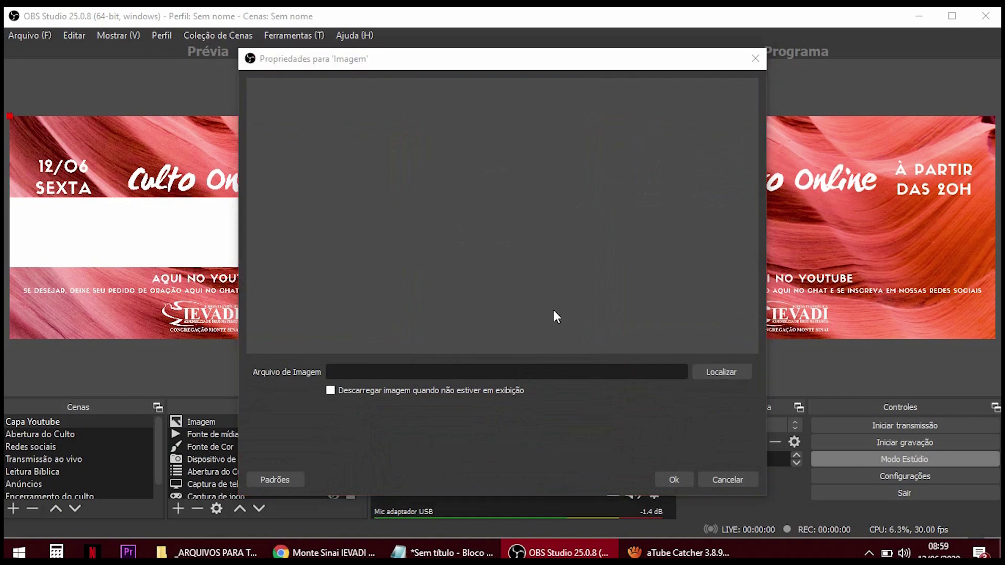
{"action": "left_click", "coordinate": [721, 372]}
{"action": "scroll", "coordinate": [336, 238], "scroll_direction": "up", "scroll_amount": 1}
{"action": "scroll", "coordinate": [328, 220], "scroll_direction": "up", "scroll_amount": 3}
{"action": "left_click", "coordinate": [301, 267]}
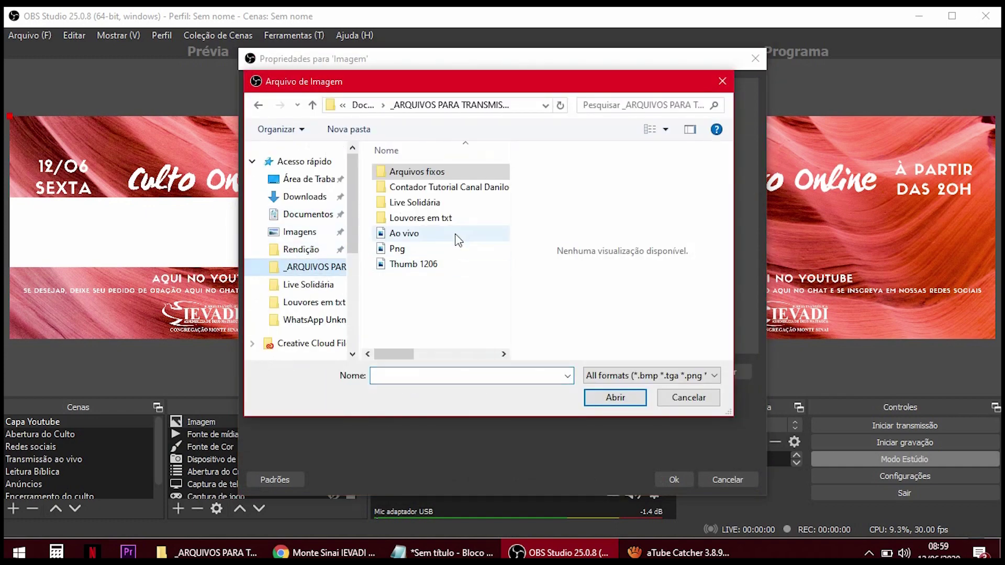
{"action": "double_click", "coordinate": [416, 203]}
{"action": "double_click", "coordinate": [439, 204]}
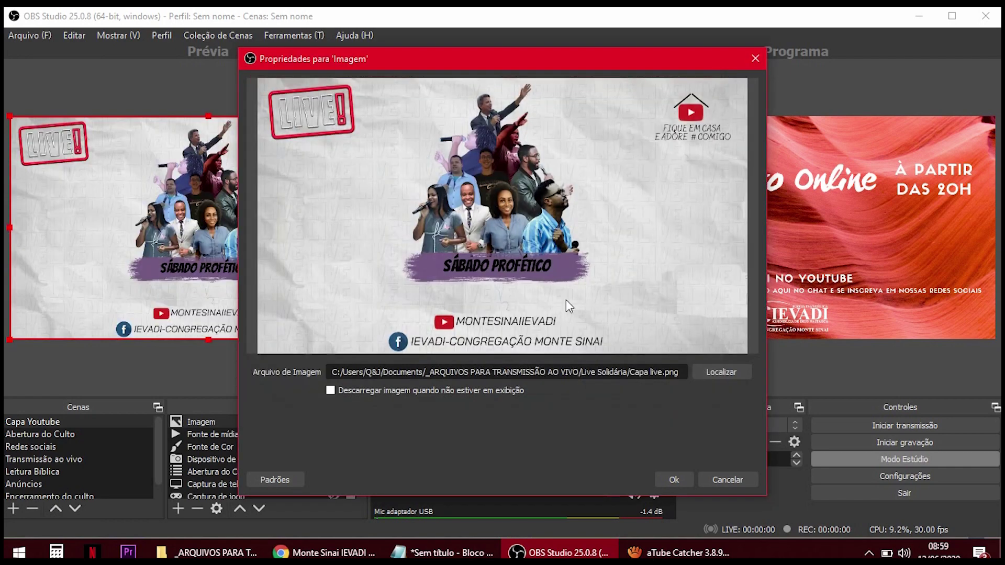
{"action": "left_click", "coordinate": [671, 476]}
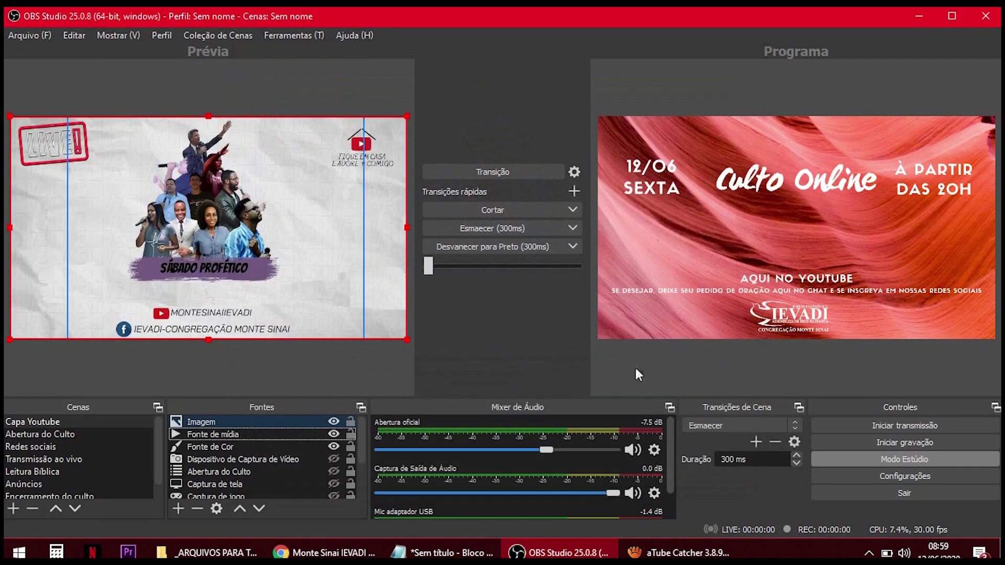
{"action": "left_click", "coordinate": [194, 510]}
{"action": "left_click", "coordinate": [178, 509]}
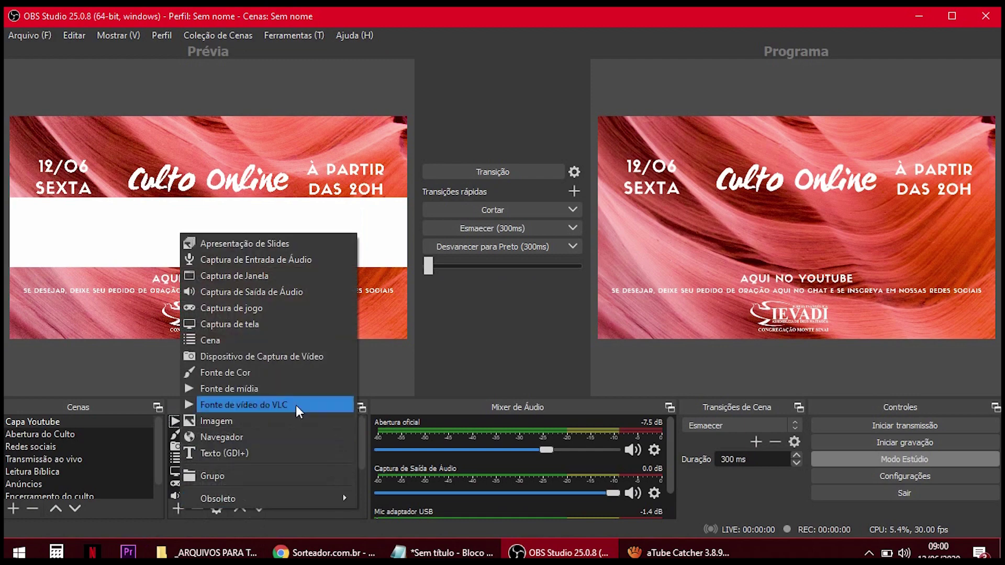
{"action": "left_click", "coordinate": [225, 497]}
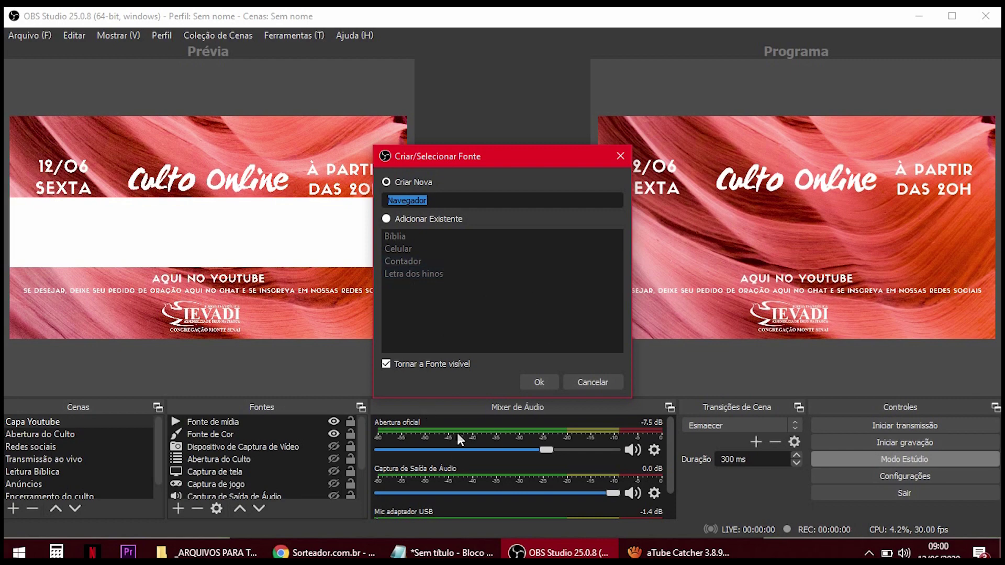
{"action": "left_click", "coordinate": [623, 379]}
Add a new Texto (GDI+) source with its default name and set its text to #MonteSinai
{"action": "left_click", "coordinate": [178, 508]}
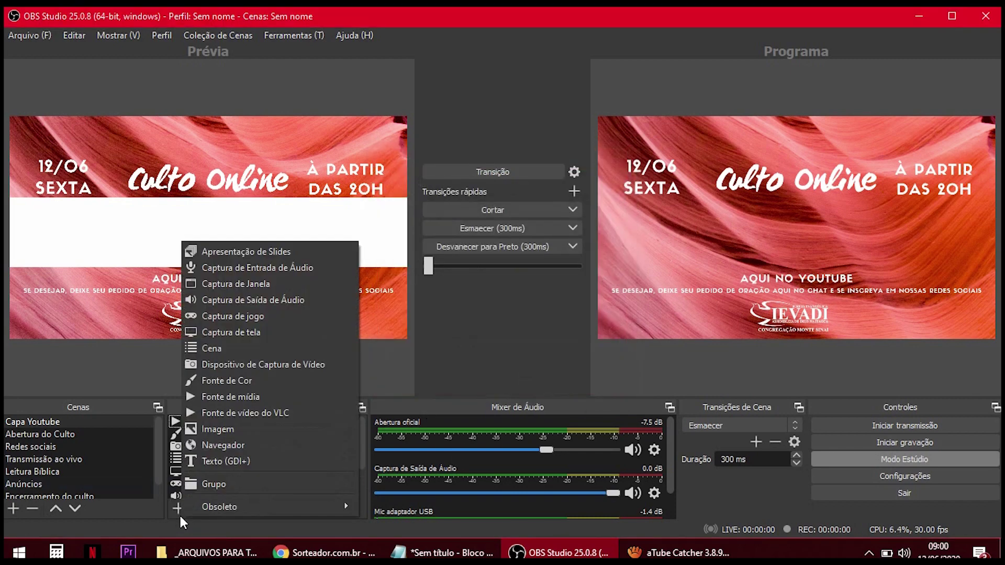
{"action": "left_click", "coordinate": [238, 460]}
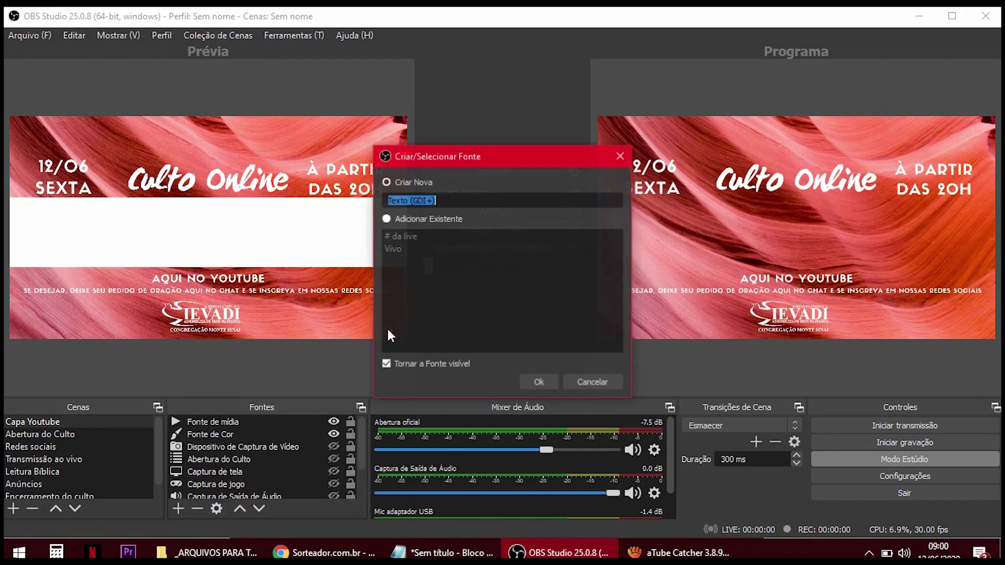
{"action": "left_click", "coordinate": [540, 382]}
{"action": "left_click", "coordinate": [437, 380]}
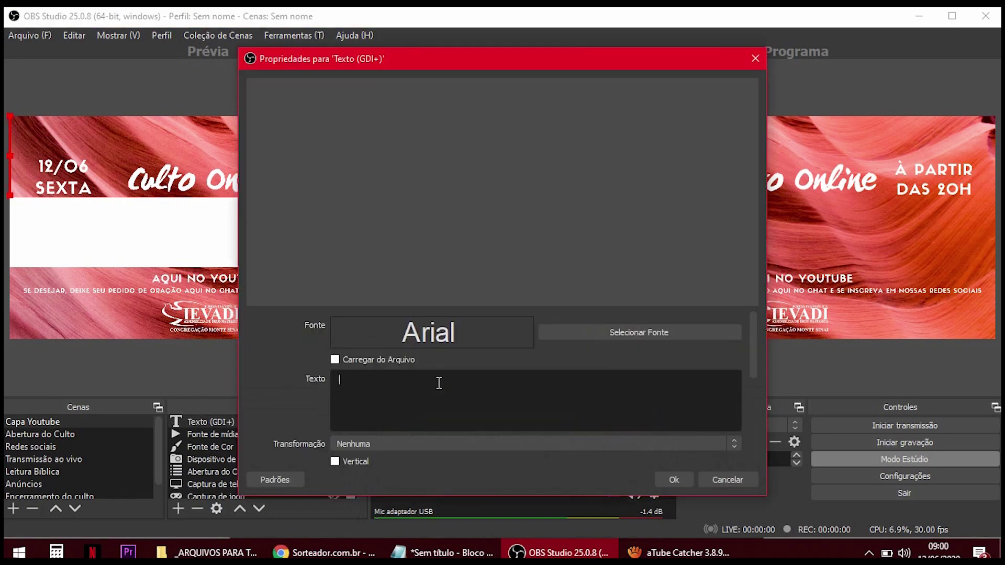
{"action": "type", "text": "#"}
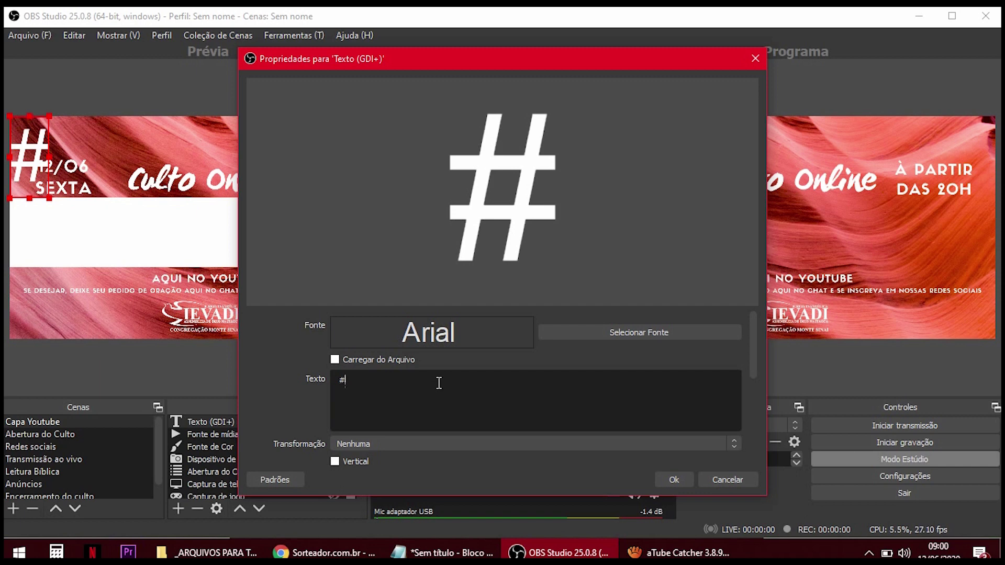
{"action": "type", "text": "mONT"}
{"action": "key", "text": "BackSpace"}
{"action": "key", "text": "BackSpace"}
{"action": "key", "text": "BackSpace"}
{"action": "key", "text": "BackSpace"}
{"action": "type", "text": "M"}
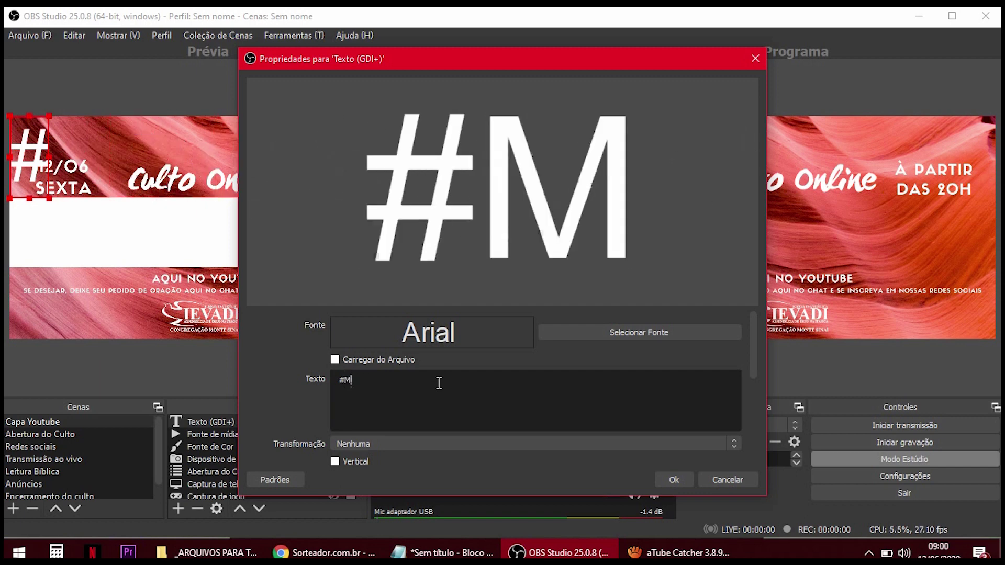
{"action": "type", "text": "onteSinai"}
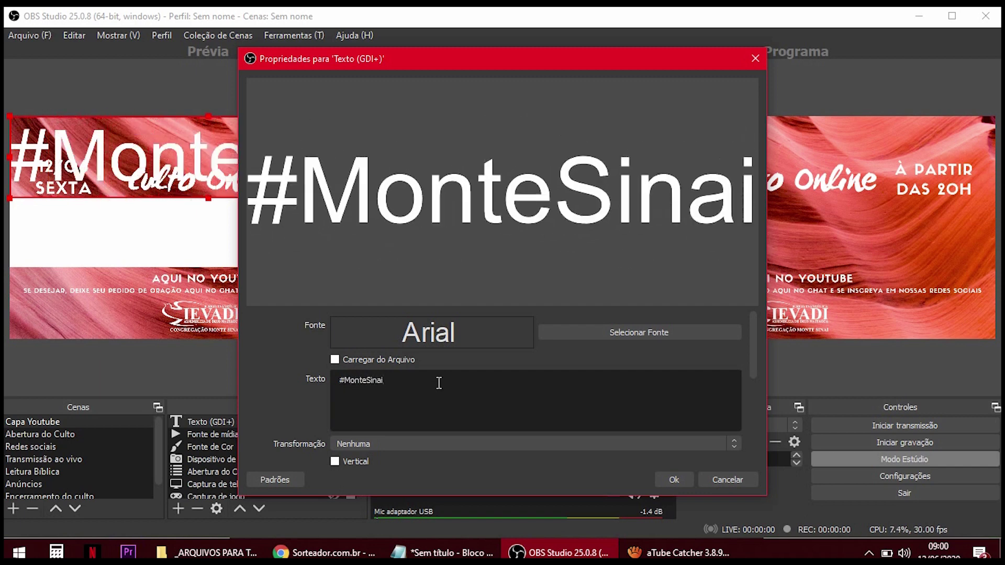
Review the text source's font, background, alignment and outline options without changing them, and accept its properties
{"action": "left_click", "coordinate": [559, 335]}
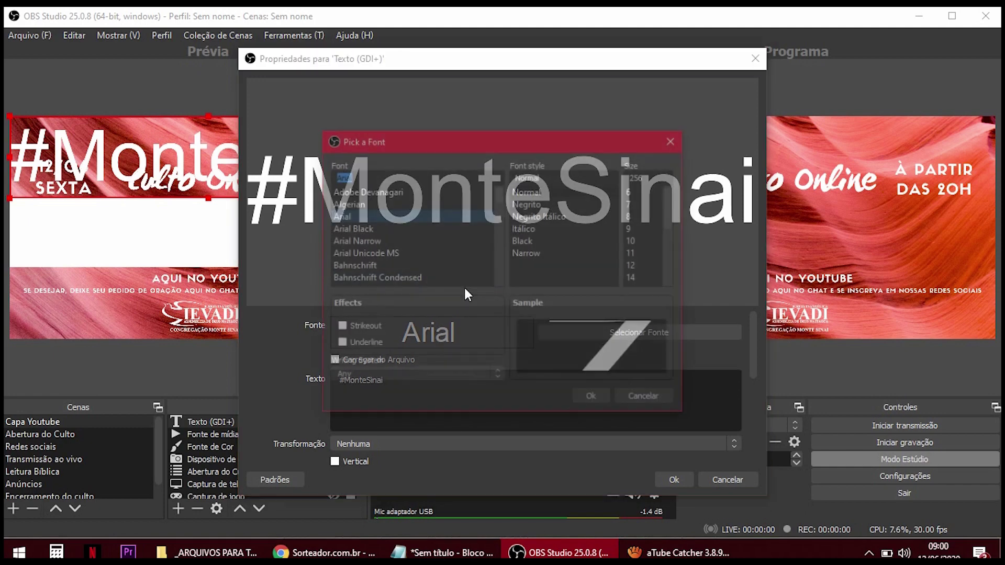
{"action": "left_click", "coordinate": [637, 399]}
{"action": "scroll", "coordinate": [549, 409], "scroll_direction": "down", "scroll_amount": 5}
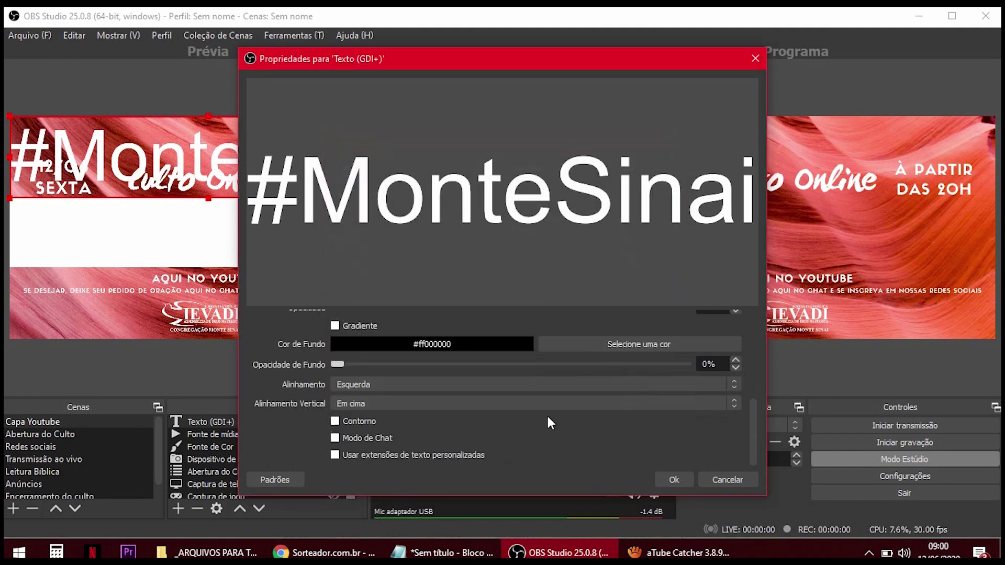
{"action": "scroll", "coordinate": [523, 414], "scroll_direction": "up", "scroll_amount": 1}
{"action": "scroll", "coordinate": [576, 456], "scroll_direction": "down", "scroll_amount": 1}
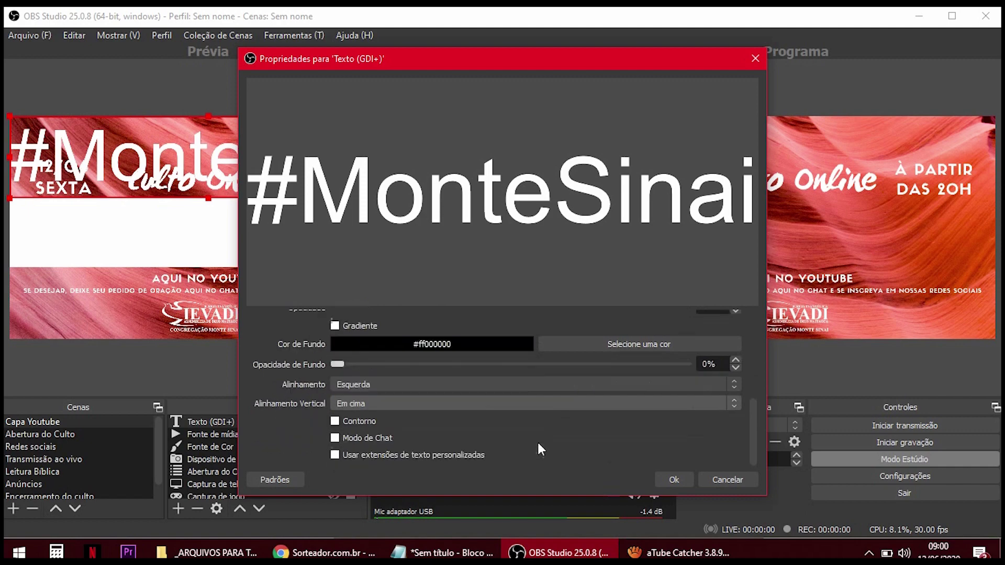
{"action": "scroll", "coordinate": [538, 448], "scroll_direction": "up", "scroll_amount": 5}
{"action": "left_click", "coordinate": [673, 480]}
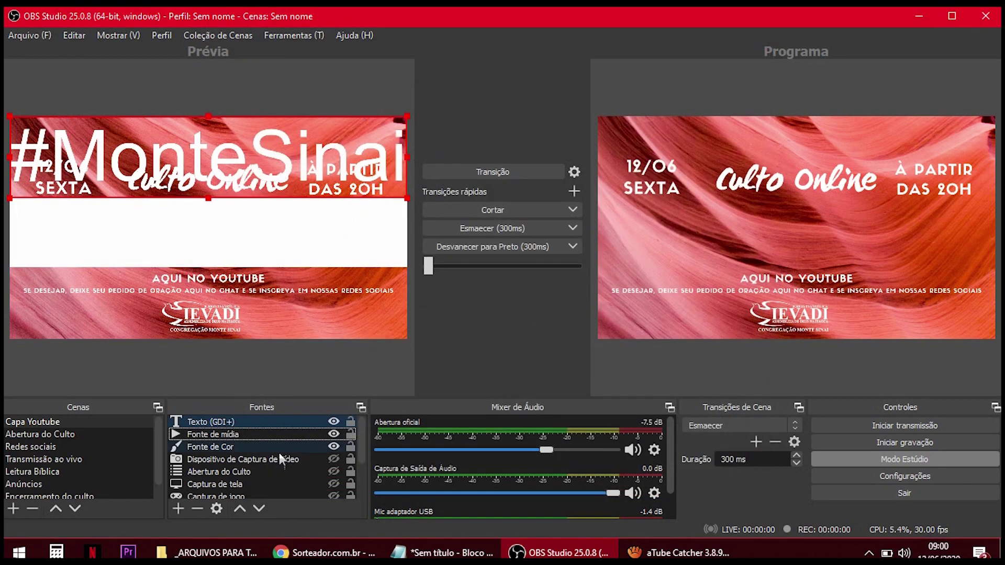
Hide the Fonte de mídia, Fonte de Cor and Capa culto sources in the Capa Youtube scene
{"action": "left_click", "coordinate": [333, 446]}
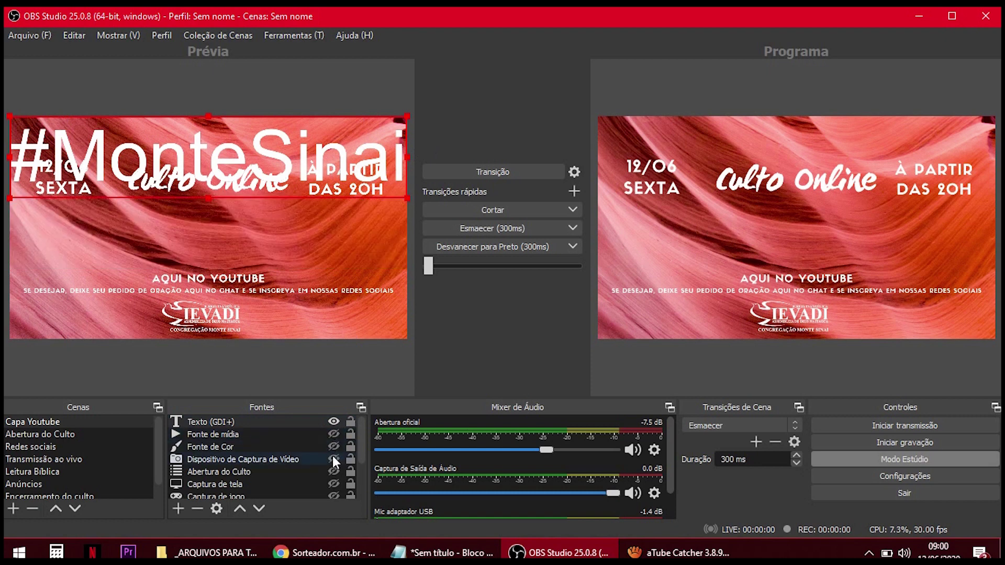
{"action": "scroll", "coordinate": [333, 471], "scroll_direction": "down", "scroll_amount": 2}
{"action": "left_click", "coordinate": [335, 484]}
Shrink the #MonteSinai text and place it in the upper-right corner of the preview canvas
{"action": "left_click_drag", "start_coordinate": [309, 148], "coordinate": [298, 238]}
{"action": "left_click_drag", "start_coordinate": [388, 274], "coordinate": [350, 144]}
{"action": "left_click", "coordinate": [181, 511]}
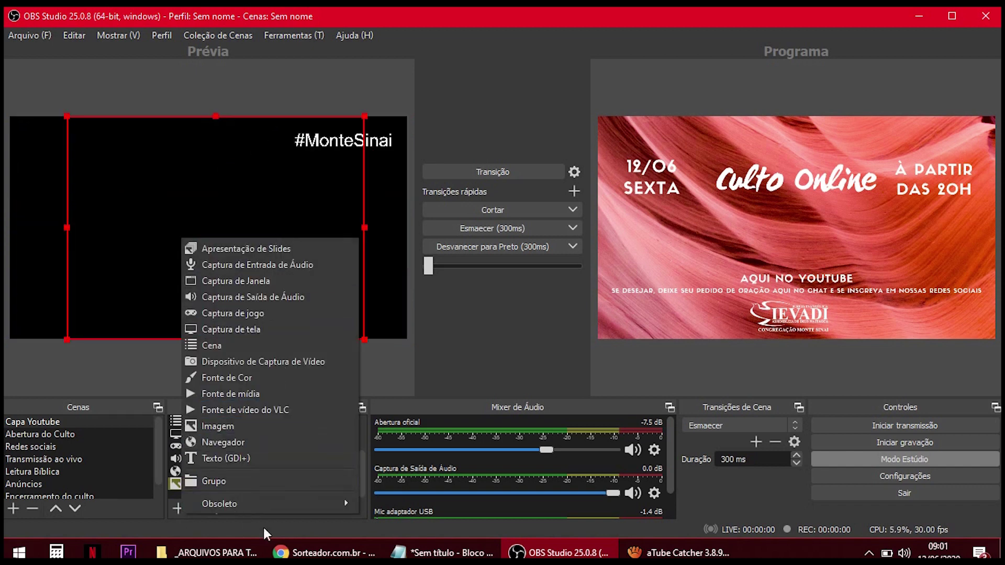
{"action": "left_click", "coordinate": [452, 347]}
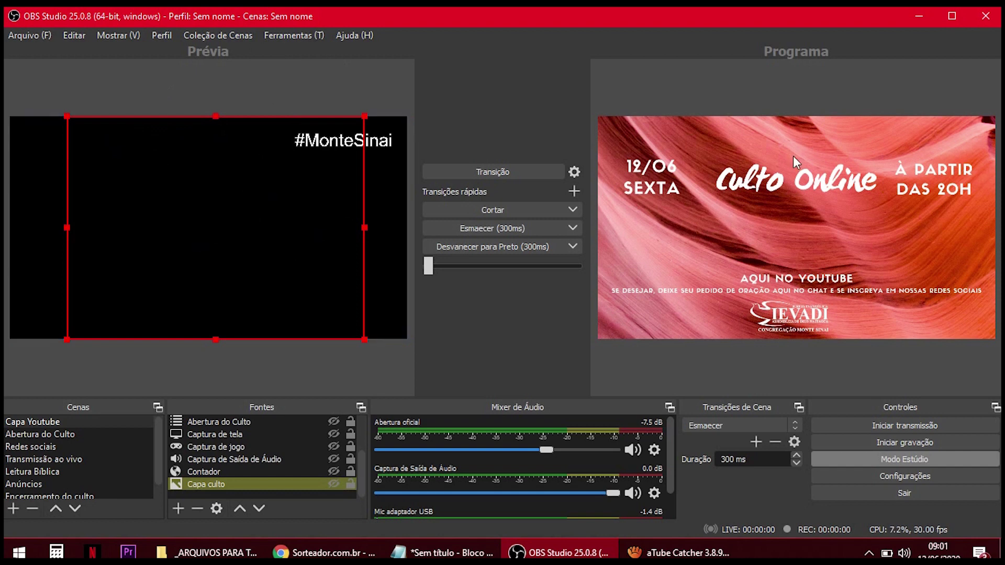
Transition the text-only preview to Programa, make Capa culto visible again and transition the updated preview to Programa
{"action": "left_click", "coordinate": [532, 168]}
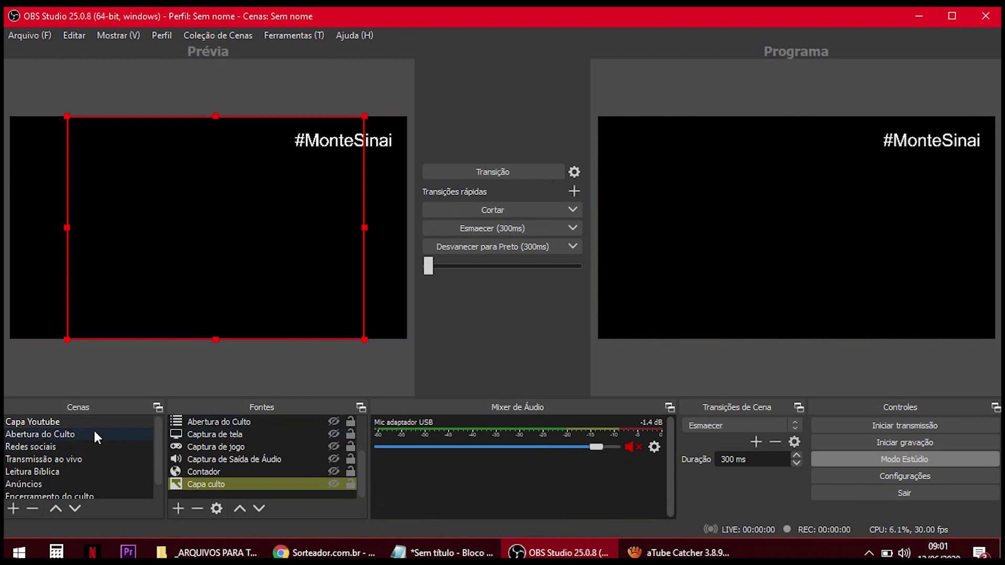
{"action": "left_click", "coordinate": [334, 484]}
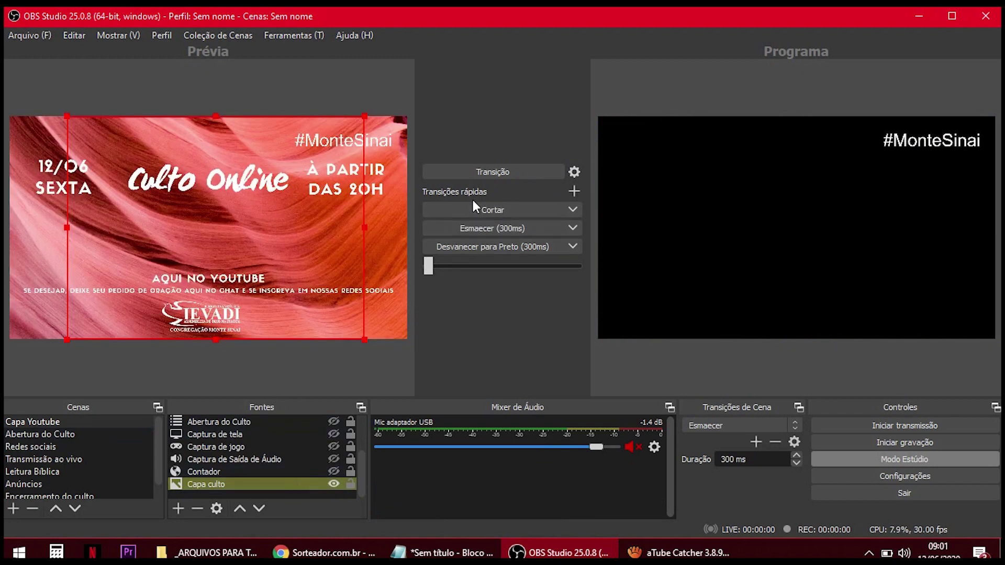
{"action": "left_click", "coordinate": [475, 172]}
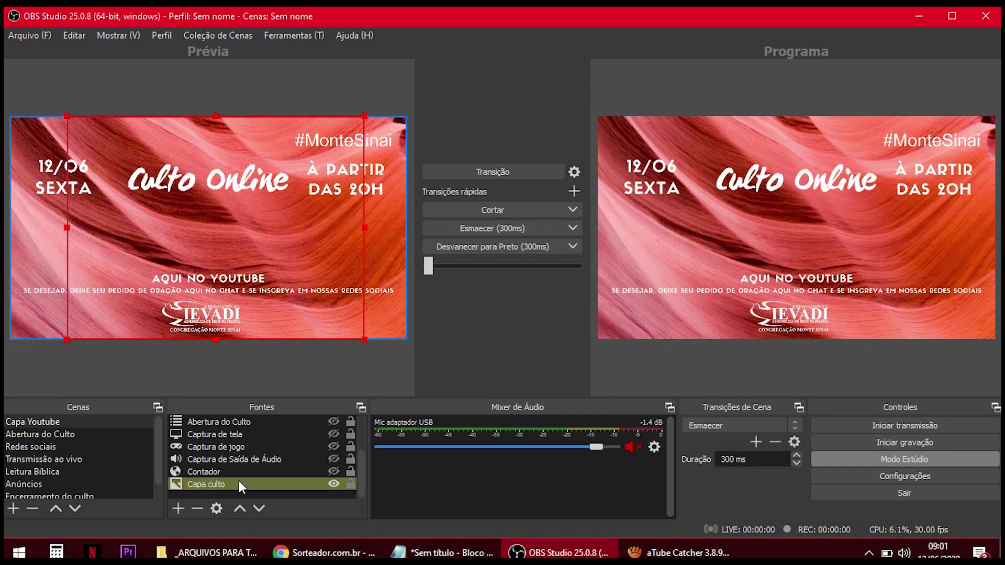
Put the Abertura do Culto scene on air with the manual transition slider and return to Capa Youtube with the Cortar quick transition
{"action": "left_click", "coordinate": [104, 435]}
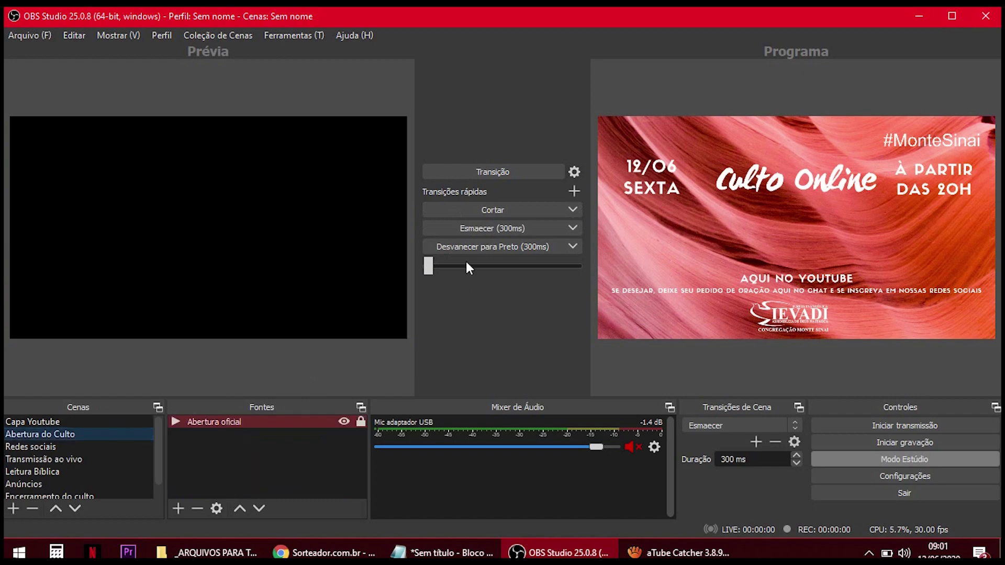
{"action": "left_click_drag", "start_coordinate": [444, 265], "coordinate": [594, 275]}
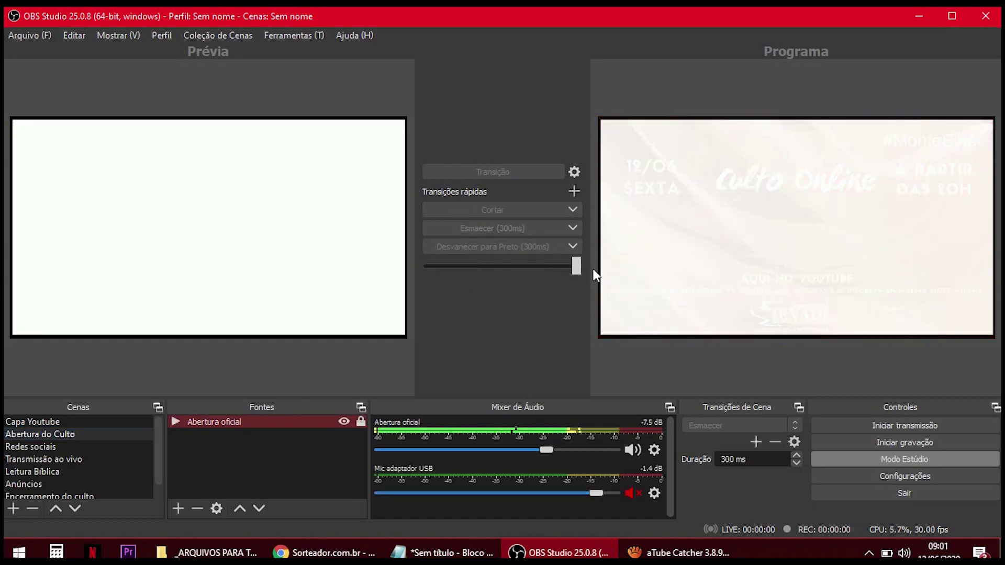
{"action": "left_click", "coordinate": [108, 423]}
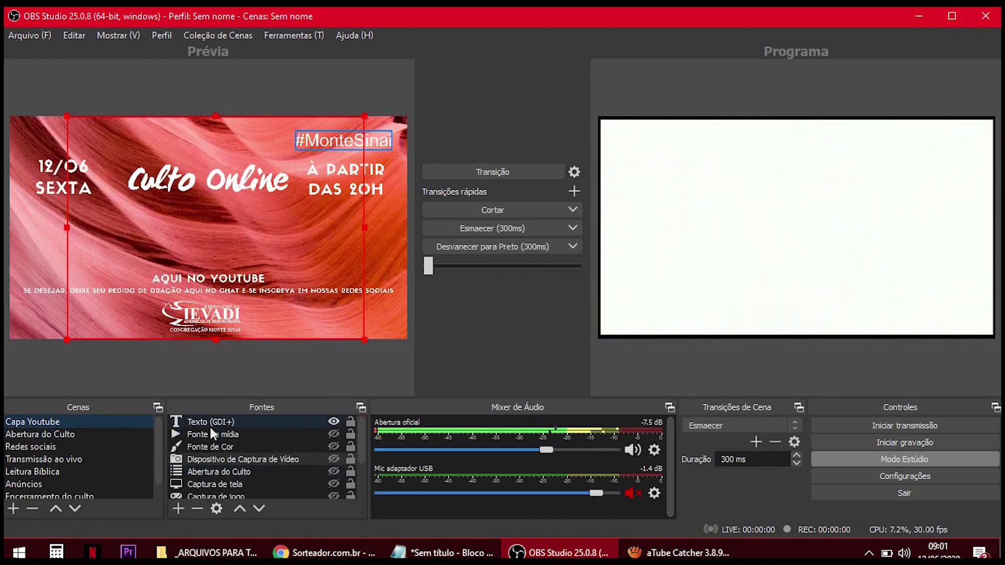
{"action": "left_click", "coordinate": [469, 210]}
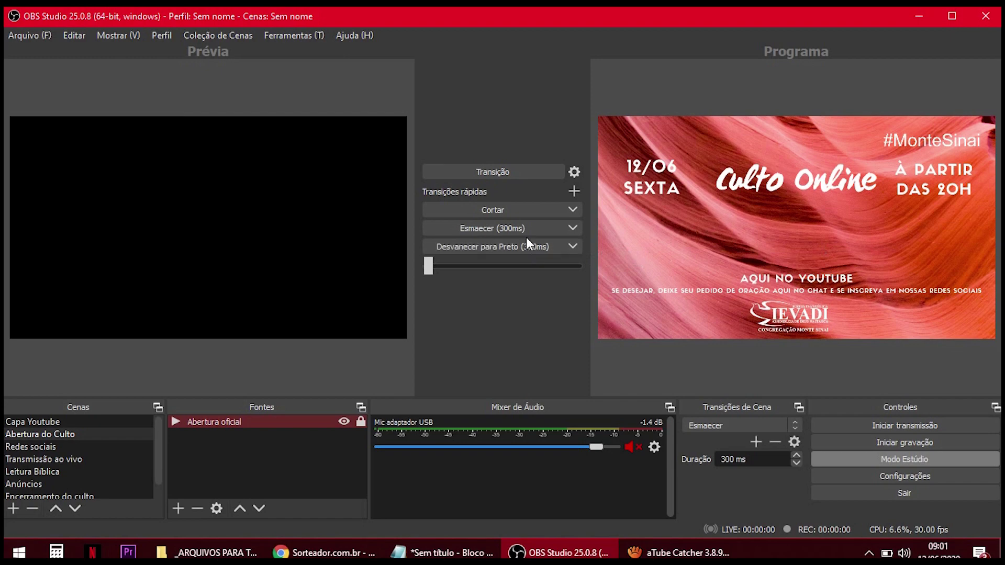
Put Abertura do Culto on air with the manual transition slider and return to Capa Youtube with the Esmaecer (300ms) quick transition
{"action": "left_click", "coordinate": [123, 423]}
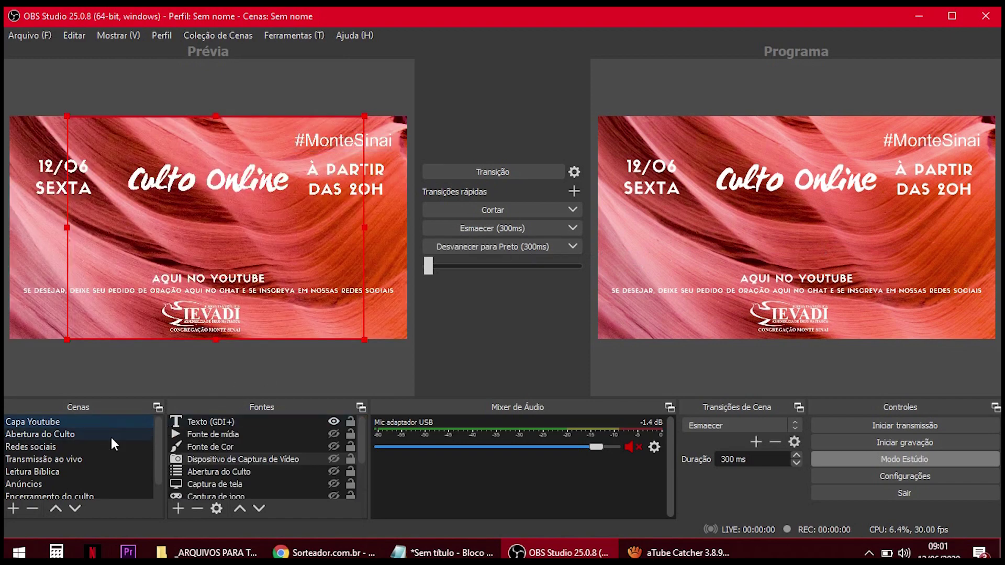
{"action": "left_click", "coordinate": [111, 435]}
{"action": "left_click_drag", "start_coordinate": [432, 268], "coordinate": [608, 253]}
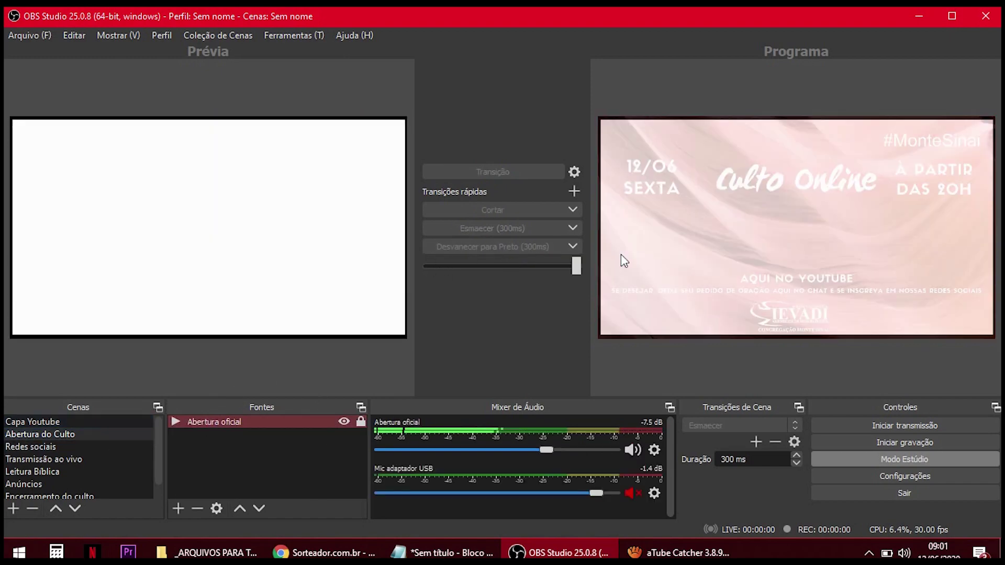
{"action": "left_click", "coordinate": [41, 426]}
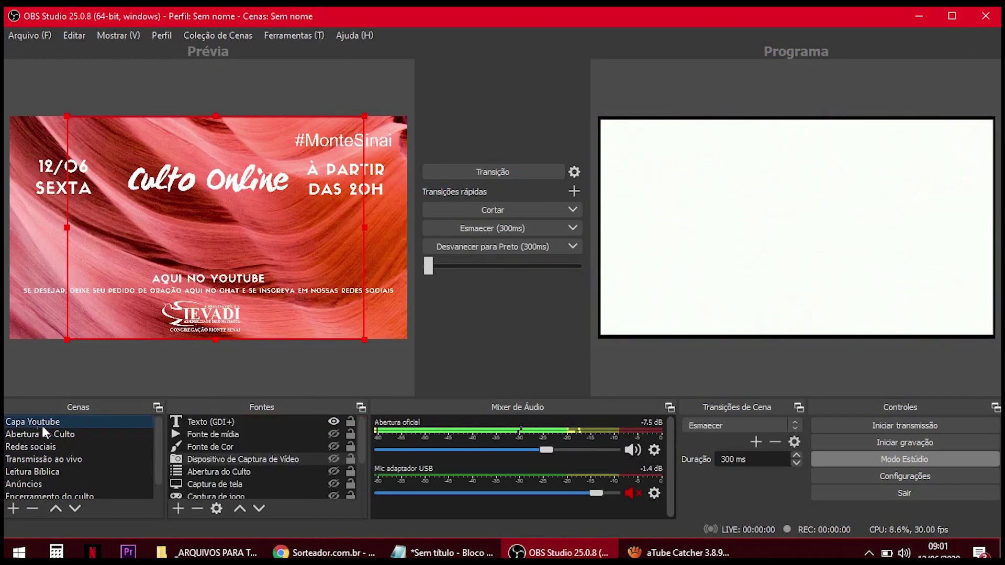
{"action": "left_click", "coordinate": [463, 233]}
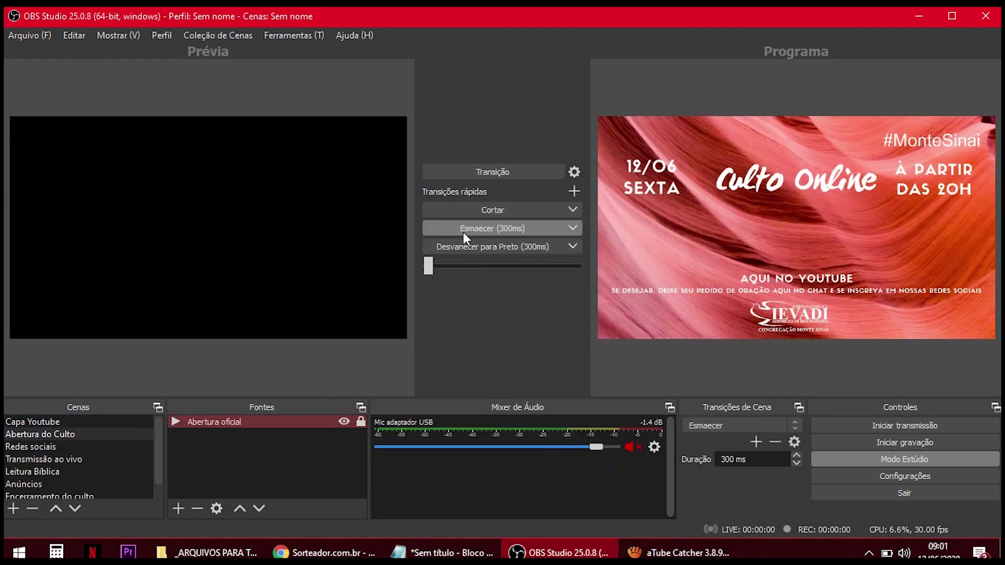
Put Abertura do Culto on air with the manual slider and bring Capa Youtube back using the Desvanecer para Preto (300ms) quick transition
{"action": "left_click", "coordinate": [112, 425]}
{"action": "left_click", "coordinate": [116, 434]}
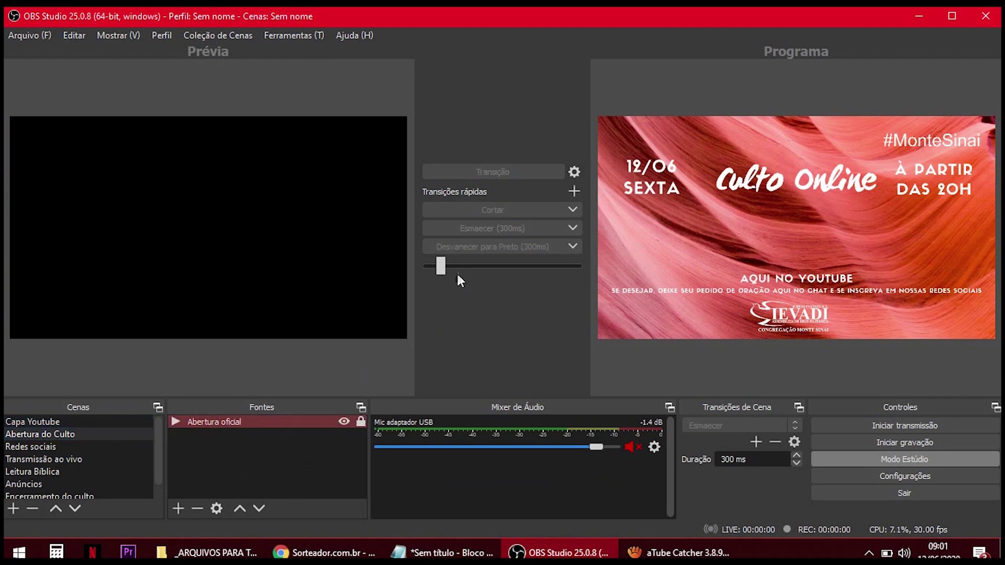
{"action": "left_click_drag", "start_coordinate": [428, 268], "coordinate": [649, 278]}
{"action": "left_click", "coordinate": [86, 424]}
{"action": "left_click", "coordinate": [556, 245]}
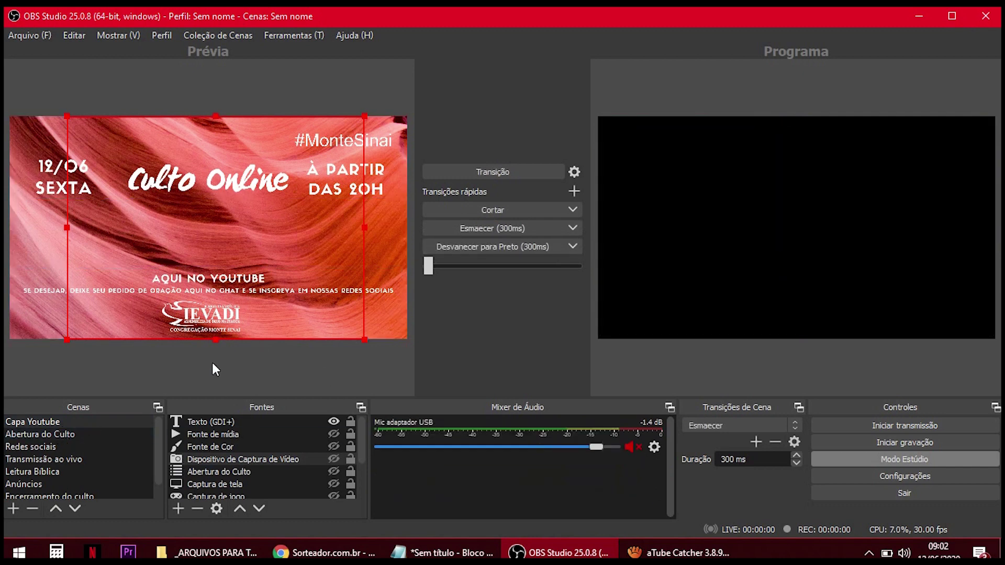
Put the Abertura do Culto scene on air with the manual transition slider and load Capa Youtube into the preview
{"action": "left_click", "coordinate": [131, 436]}
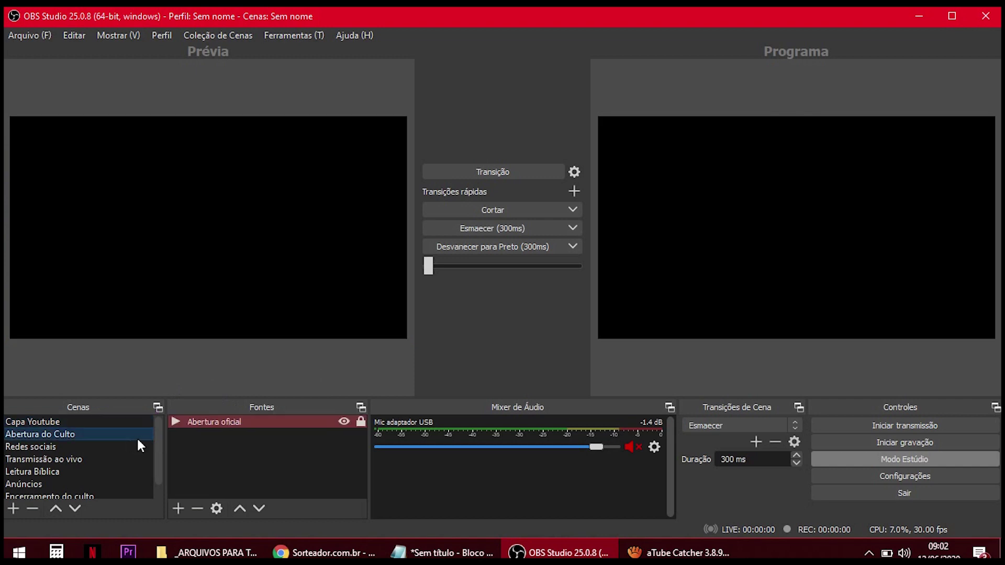
{"action": "left_click_drag", "start_coordinate": [432, 267], "coordinate": [591, 317]}
{"action": "left_click", "coordinate": [333, 421]}
{"action": "left_click", "coordinate": [118, 421]}
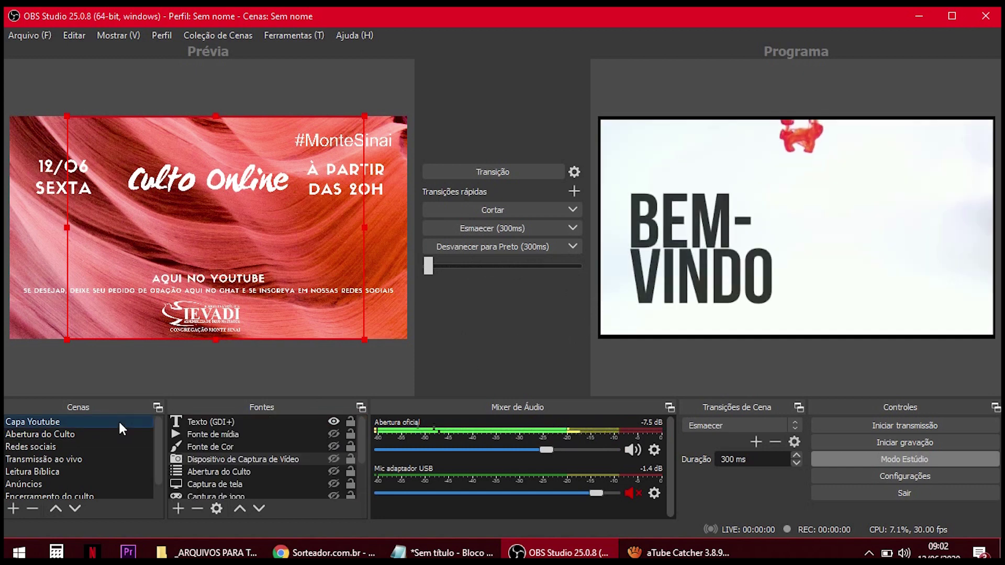
{"action": "mouse_move", "coordinate": [429, 269]}
{"action": "left_mouse_down"}
{"action": "mouse_move", "coordinate": [463, 272]}
{"action": "mouse_move", "coordinate": [408, 268]}
{"action": "mouse_move", "coordinate": [459, 280]}
{"action": "mouse_move", "coordinate": [417, 274]}
{"action": "left_mouse_up"}
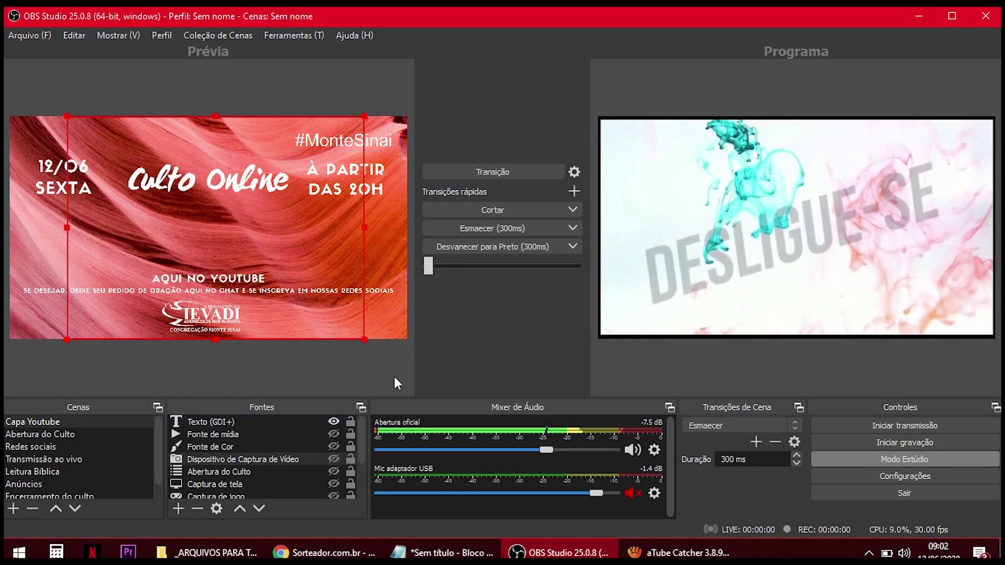
Delete the Texto (GDI+) and Fonte de mídia sources from the Capa Youtube scene
{"action": "scroll", "coordinate": [224, 470], "scroll_direction": "down", "scroll_amount": 3}
{"action": "scroll", "coordinate": [227, 464], "scroll_direction": "up", "scroll_amount": 3}
{"action": "scroll", "coordinate": [227, 462], "scroll_direction": "down", "scroll_amount": 2}
{"action": "scroll", "coordinate": [228, 466], "scroll_direction": "up", "scroll_amount": 2}
{"action": "left_click", "coordinate": [272, 417]}
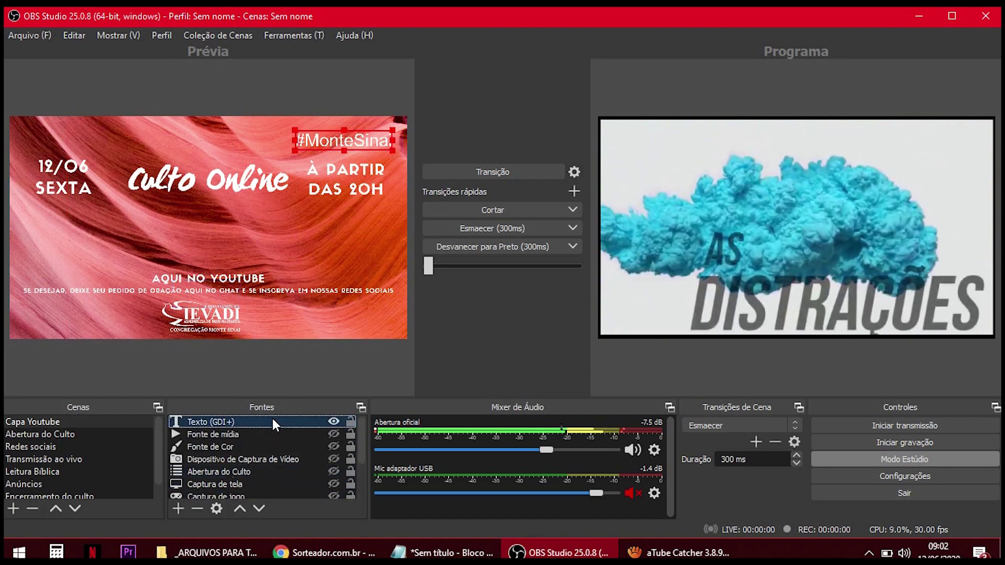
{"action": "key", "text": "Delete"}
{"action": "left_click", "coordinate": [543, 300]}
{"action": "left_click", "coordinate": [248, 422]}
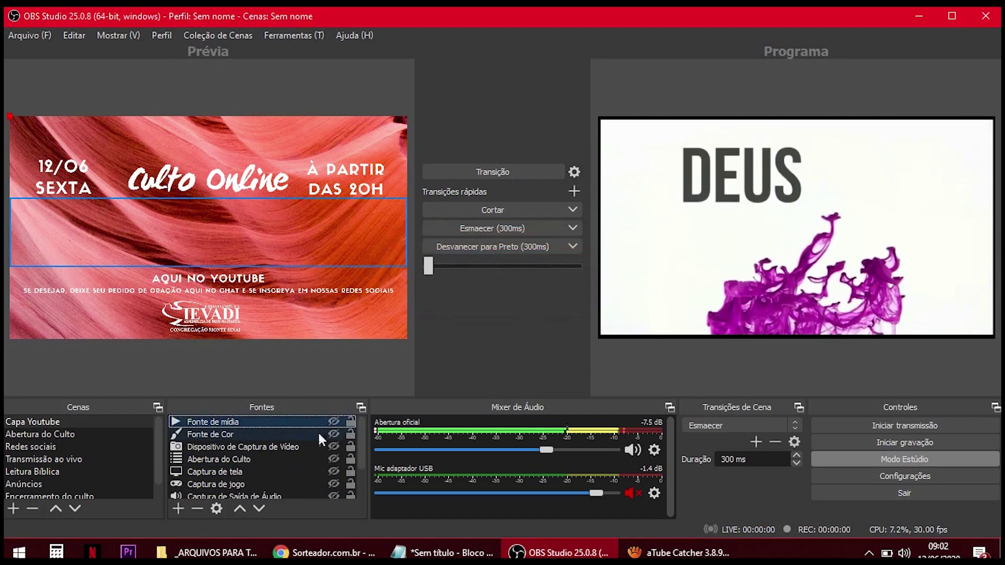
{"action": "key", "text": "Delete"}
{"action": "left_click", "coordinate": [531, 298]}
Delete the Fonte de Cor, Dispositivo de Captura de Vídeo and Abertura do Culto sources from Capa Youtube
{"action": "left_click", "coordinate": [252, 425]}
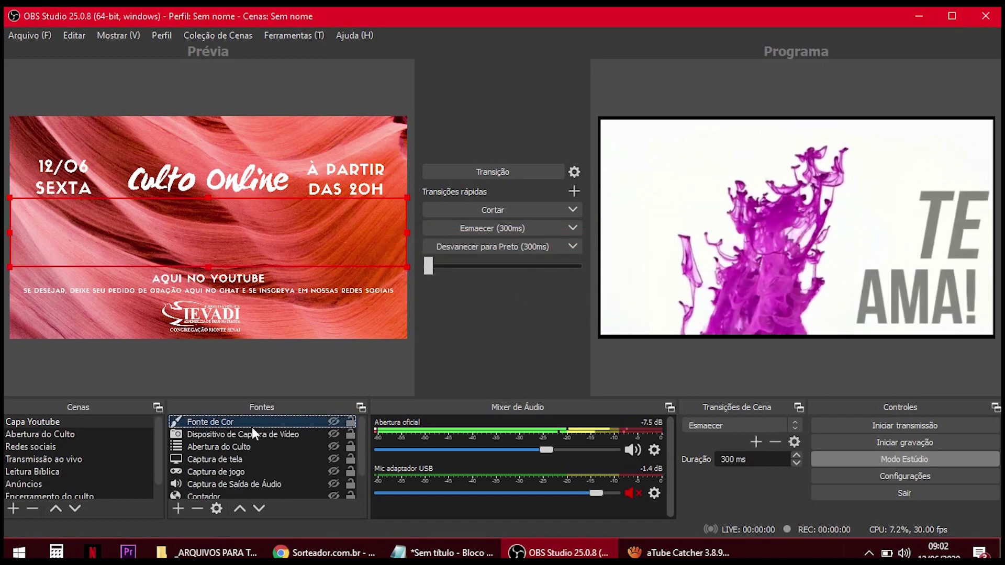
{"action": "key", "text": "Delete"}
{"action": "left_click", "coordinate": [544, 298]}
{"action": "left_click", "coordinate": [259, 424]}
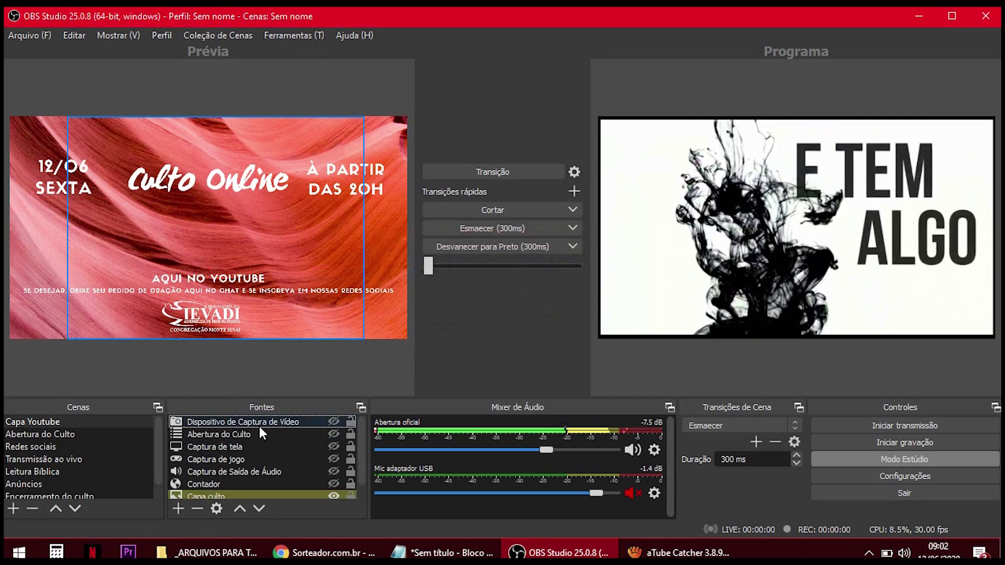
{"action": "key", "text": "Delete"}
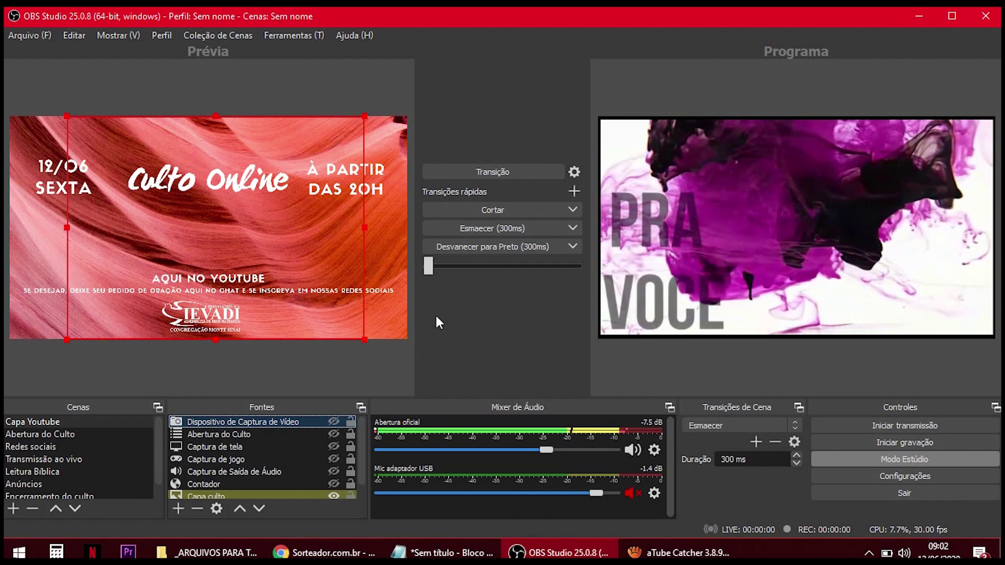
{"action": "left_click", "coordinate": [435, 313]}
{"action": "left_click", "coordinate": [276, 419]}
Mark the Captura de tela source with the yellow preset colour
{"action": "right_click", "coordinate": [277, 422]}
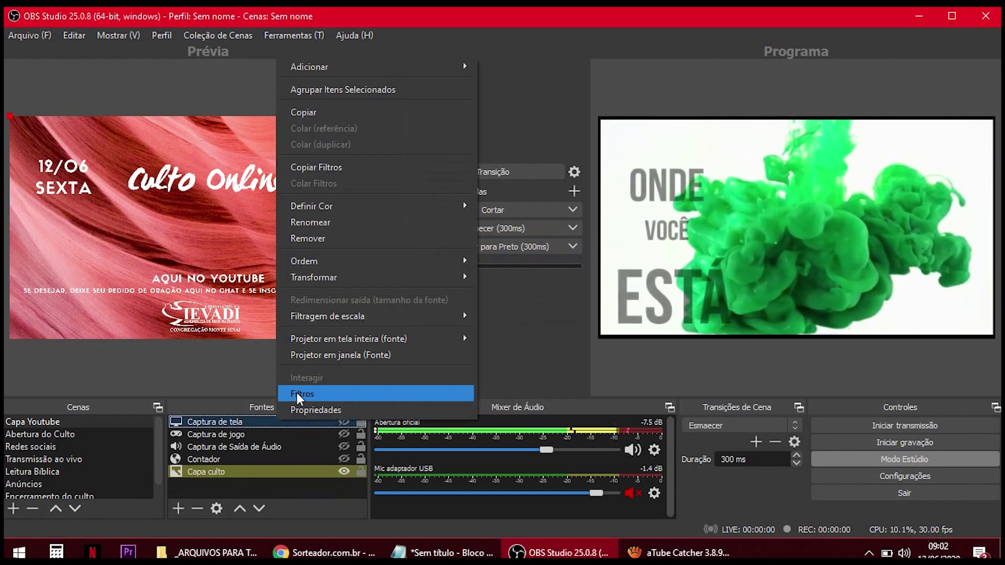
{"action": "mouse_move", "coordinate": [400, 67]}
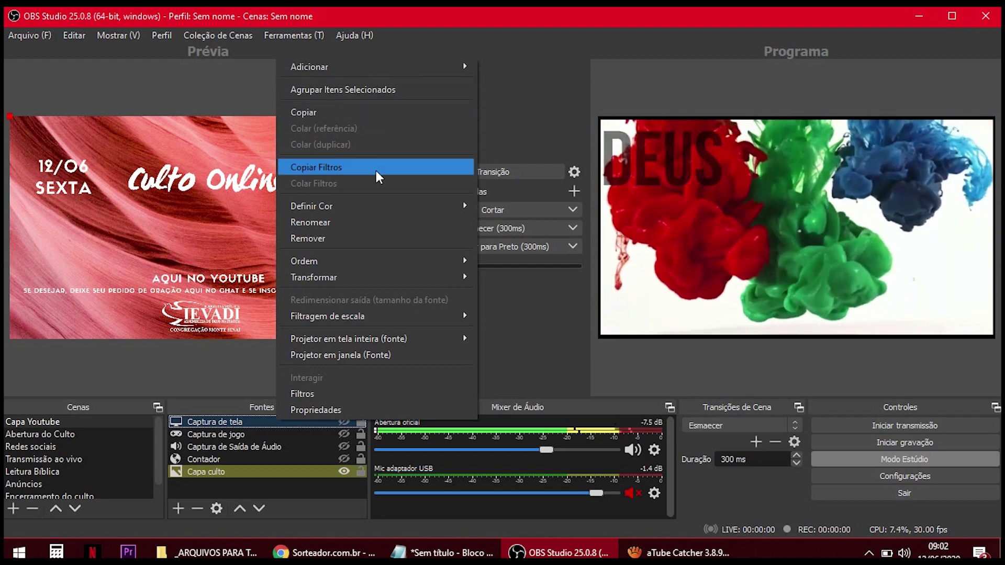
{"action": "mouse_move", "coordinate": [363, 212]}
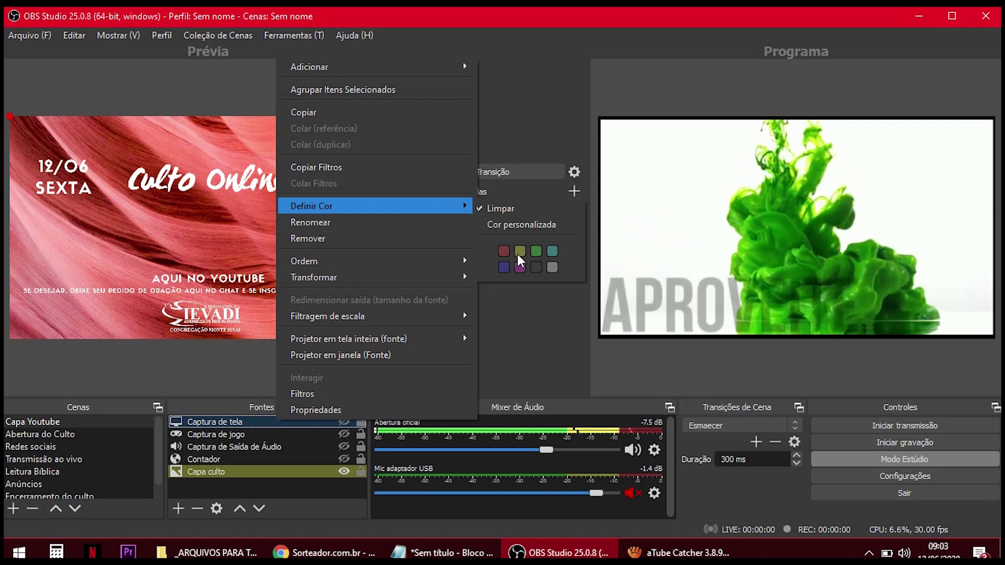
{"action": "left_click", "coordinate": [520, 254]}
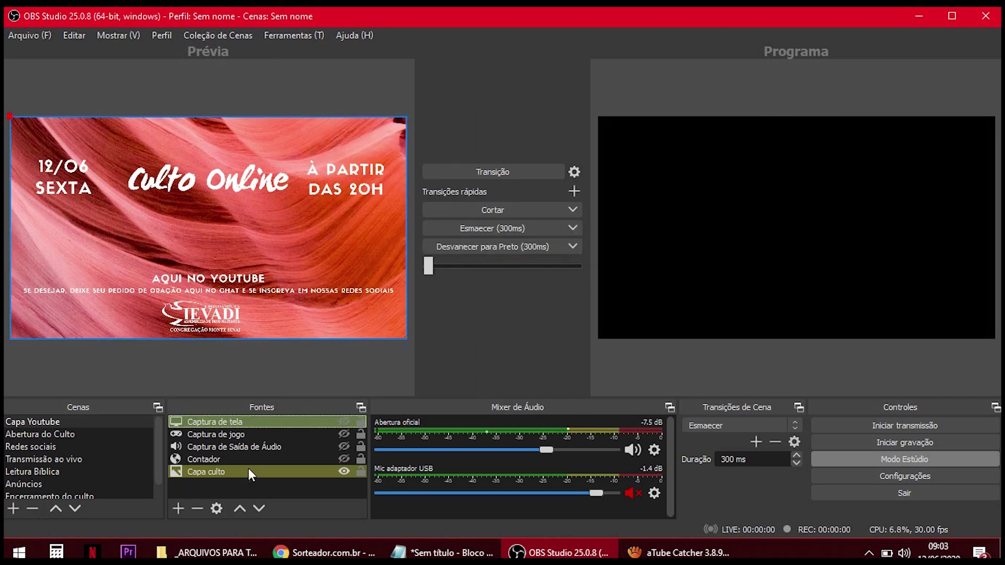
Rename the Captura de tela source as Video 1
{"action": "right_click", "coordinate": [287, 423]}
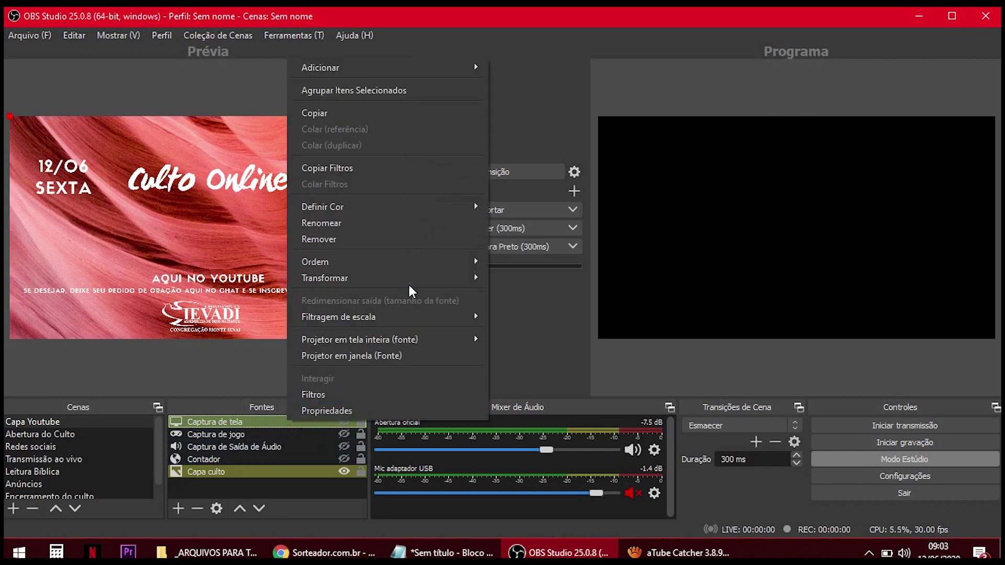
{"action": "left_click", "coordinate": [407, 219]}
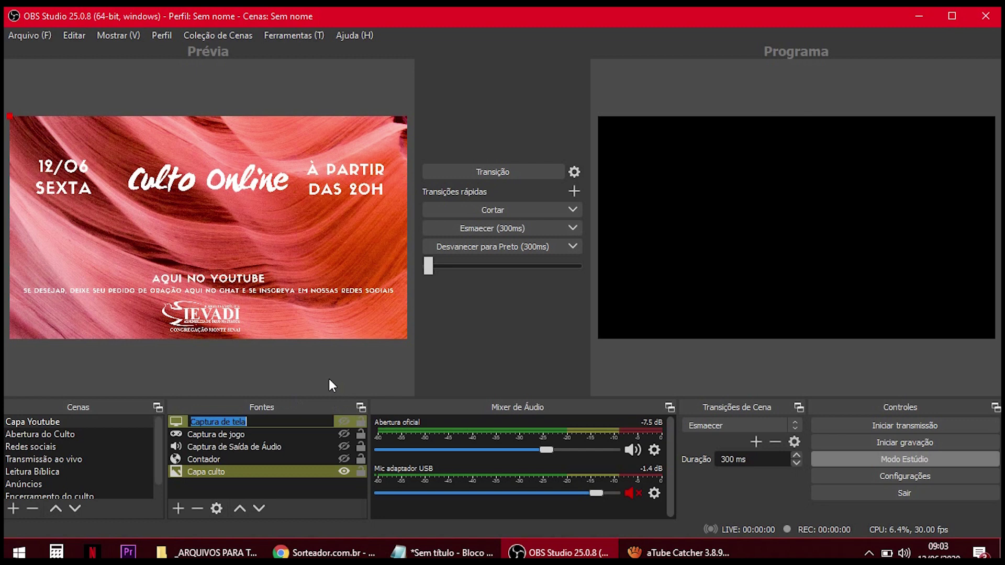
{"action": "type", "text": "Video 1"}
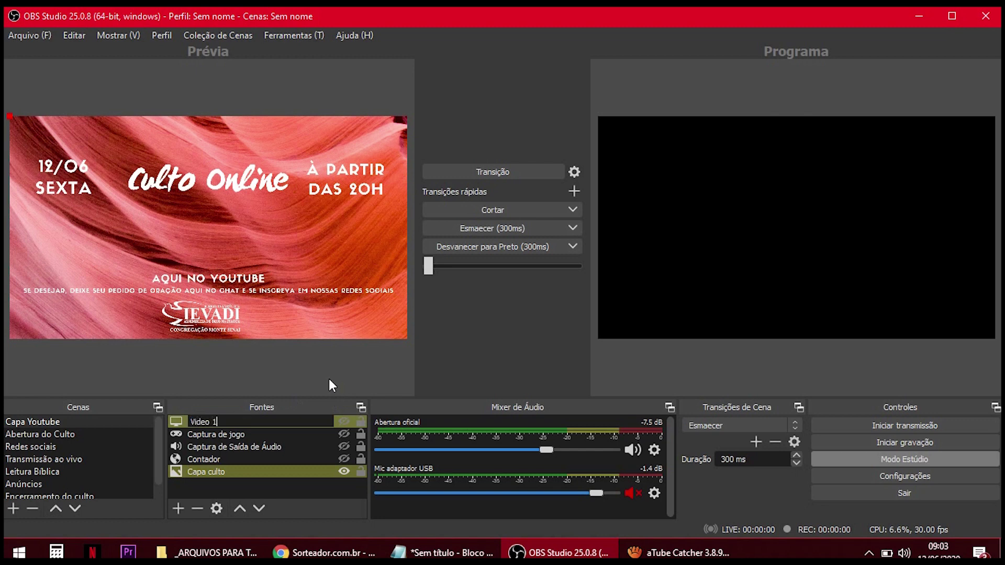
{"action": "key", "text": "Return"}
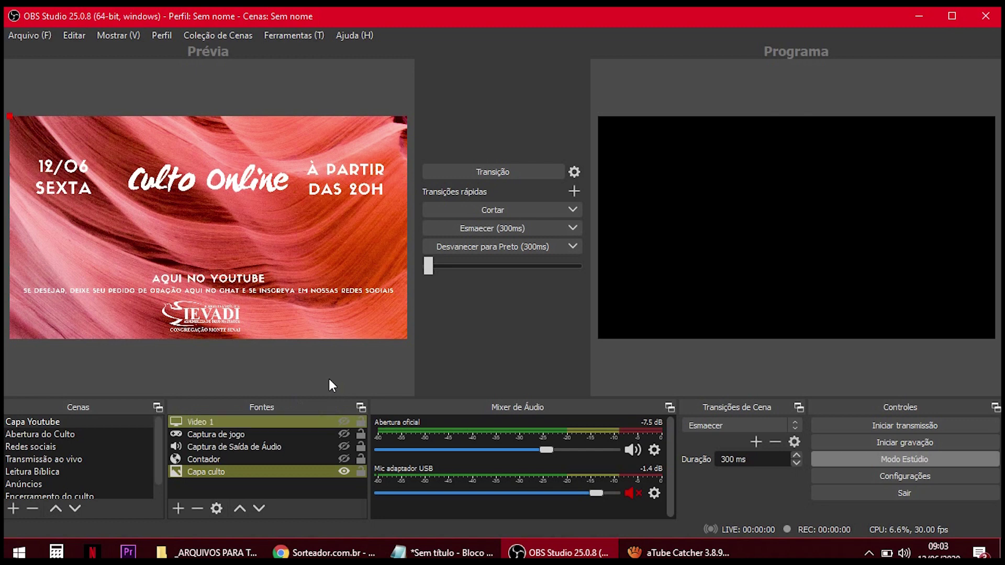
Remove the Video 1 source from the Capa Youtube scene
{"action": "right_click", "coordinate": [267, 420]}
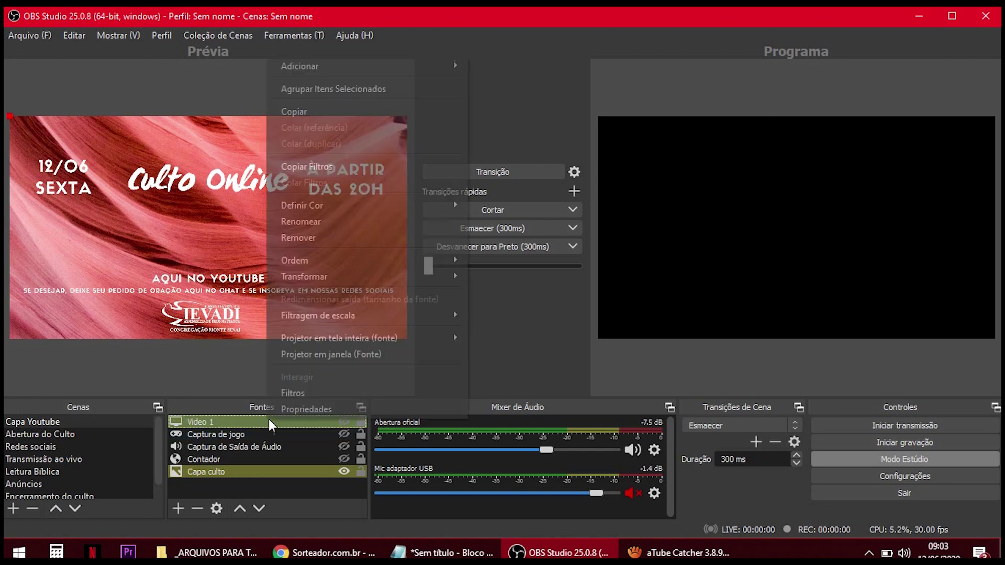
{"action": "left_click", "coordinate": [381, 238]}
{"action": "left_click", "coordinate": [524, 301]}
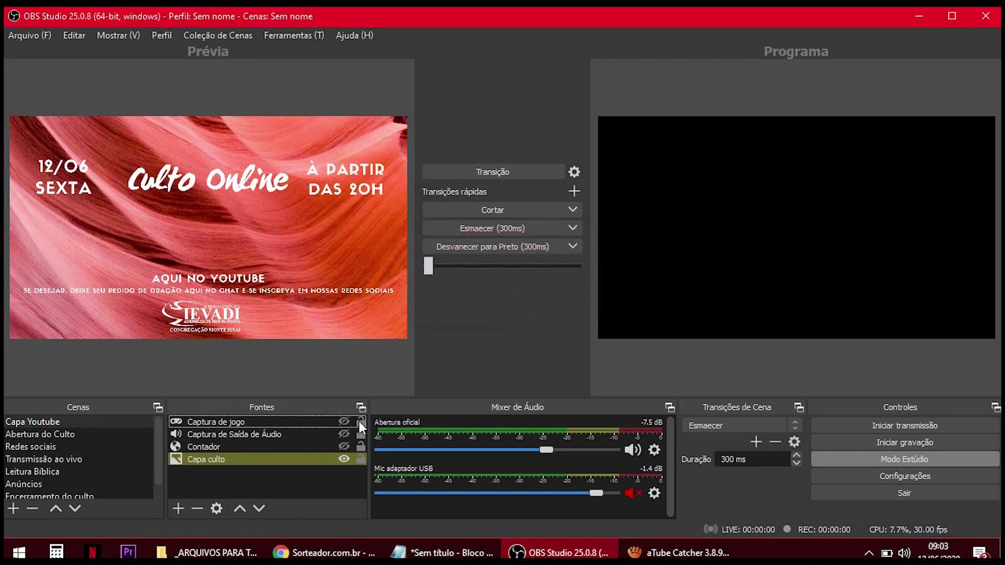
Examine the ordering, transform and scale-filtering options available for the Captura de jogo source
{"action": "right_click", "coordinate": [295, 422]}
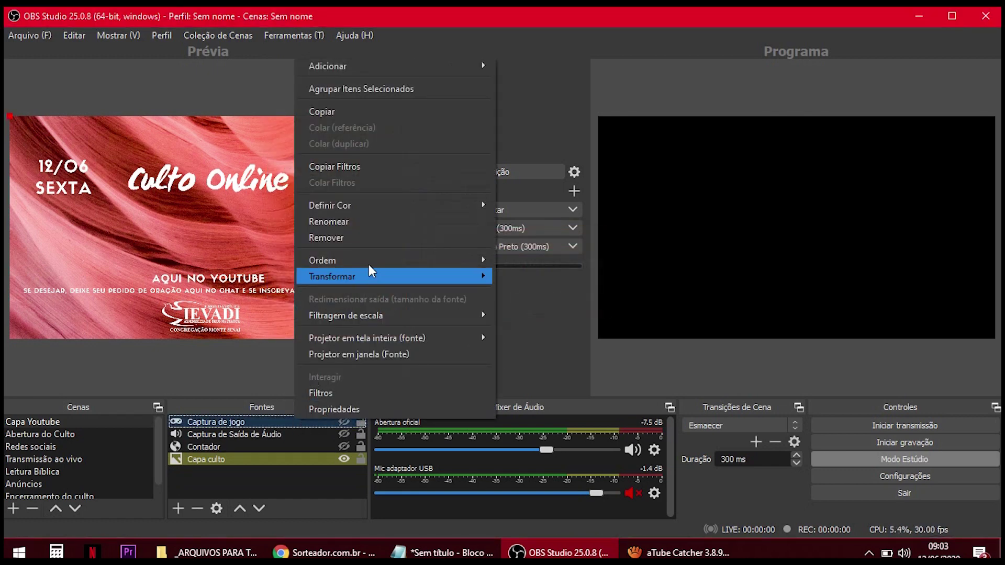
{"action": "mouse_move", "coordinate": [369, 260]}
{"action": "mouse_move", "coordinate": [478, 279]}
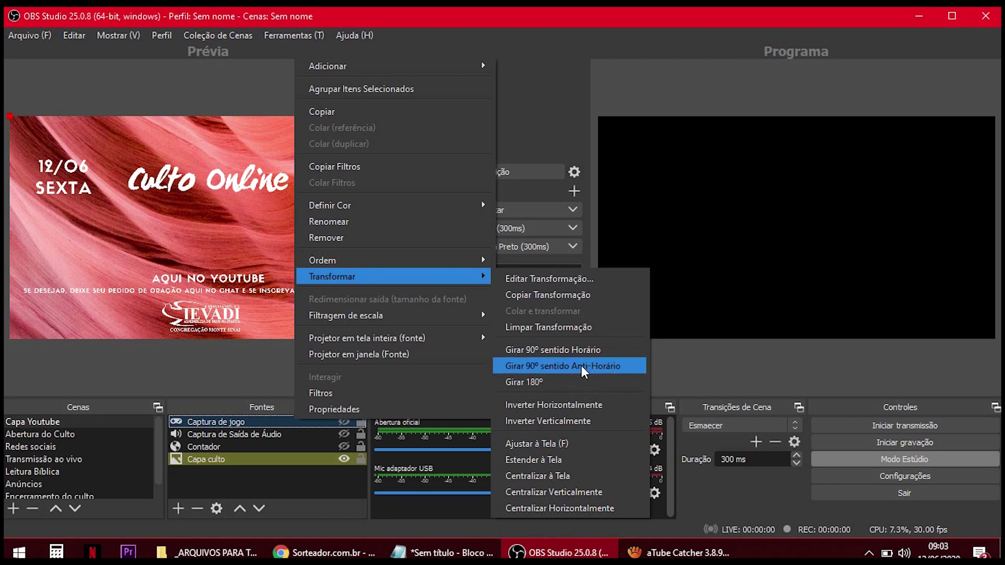
{"action": "mouse_move", "coordinate": [416, 317]}
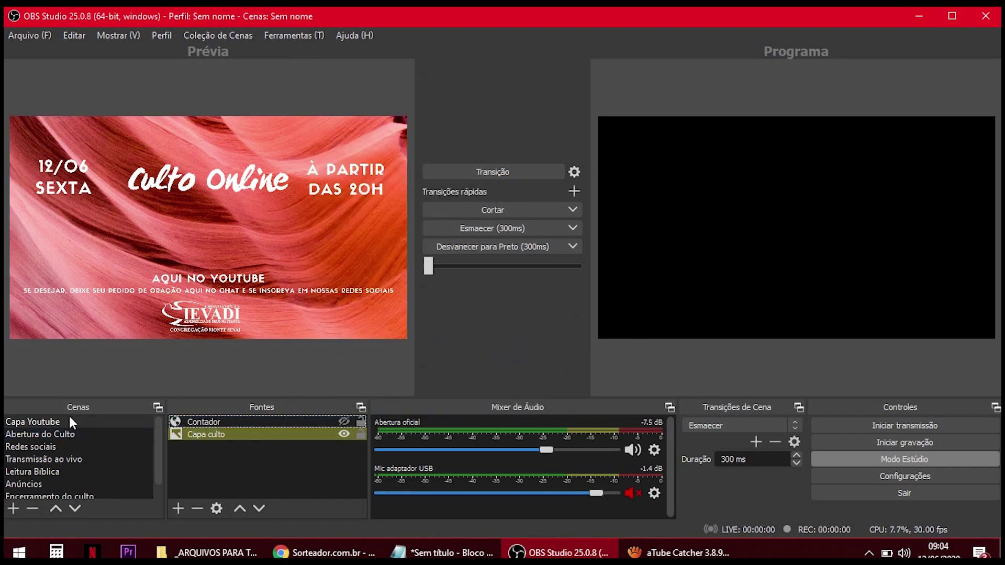
Show the Contador source, position its countdown below the Culto Online title and transition Capa Youtube to Programa
{"action": "left_click", "coordinate": [344, 422]}
{"action": "left_click_drag", "start_coordinate": [206, 290], "coordinate": [232, 244]}
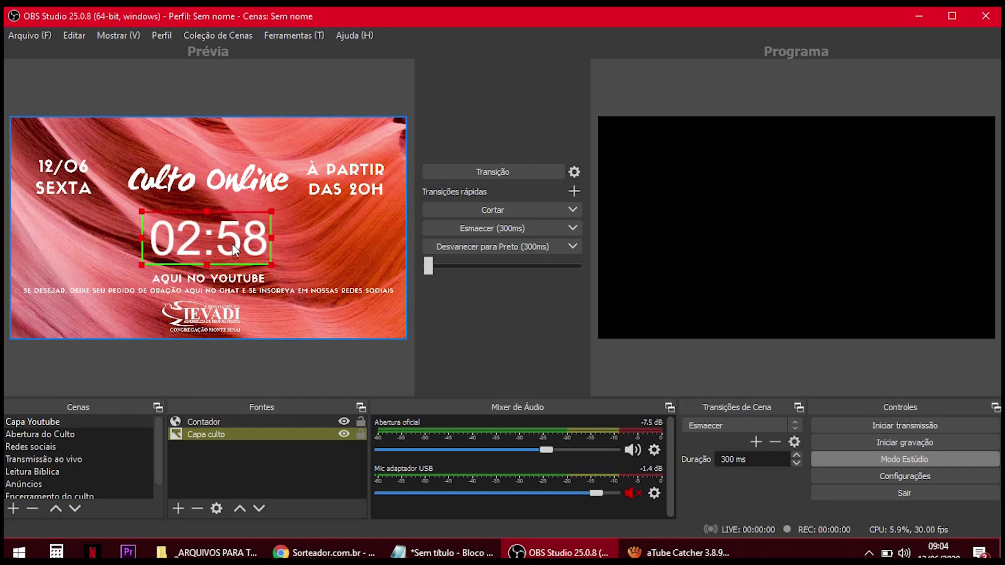
{"action": "key", "text": "space"}
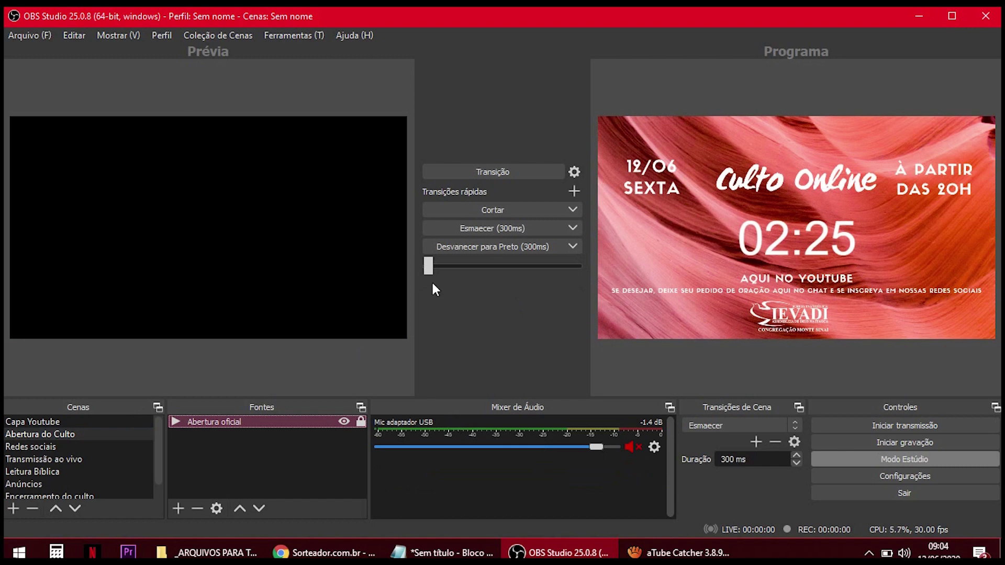
Put the Abertura do Culto and Redes sociais scenes on air in turn with the manual transition slider
{"action": "left_click_drag", "start_coordinate": [430, 265], "coordinate": [618, 277]}
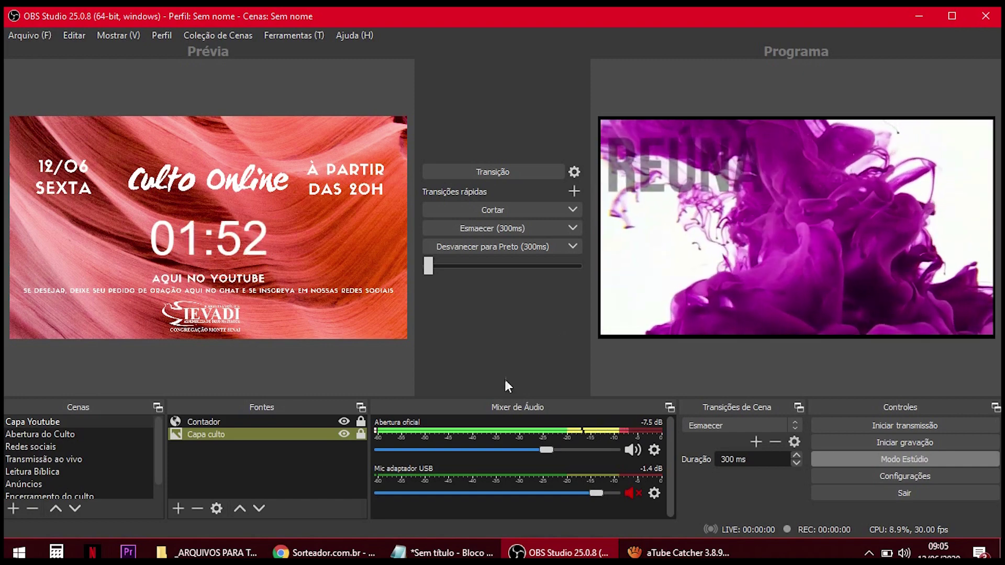
{"action": "left_click", "coordinate": [111, 439]}
{"action": "left_click", "coordinate": [108, 447]}
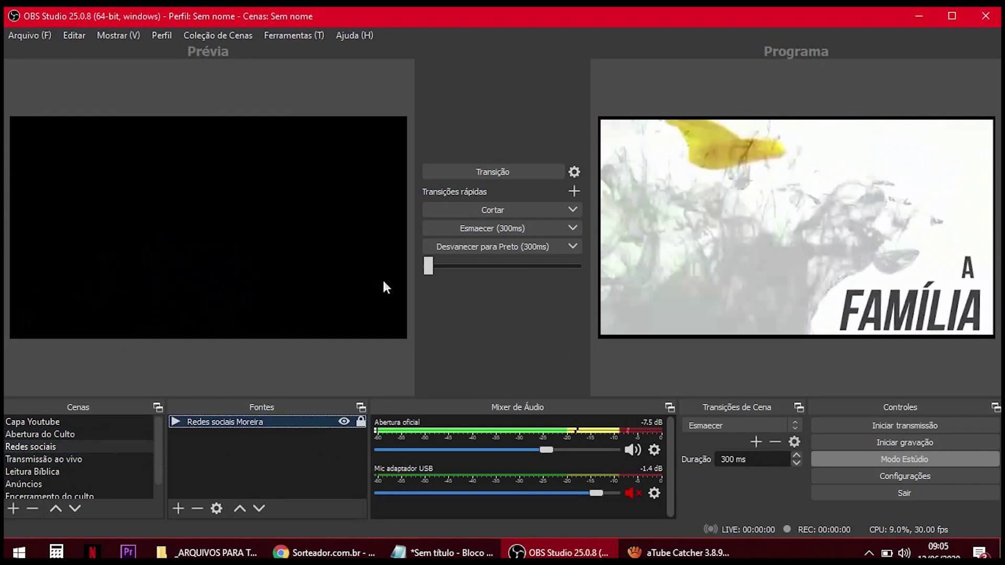
{"action": "left_click_drag", "start_coordinate": [428, 266], "coordinate": [550, 269]}
Review the sources inside the Redes sociais, Transmissão ao vivo and Leitura Bíblica scenes
{"action": "left_click", "coordinate": [89, 433]}
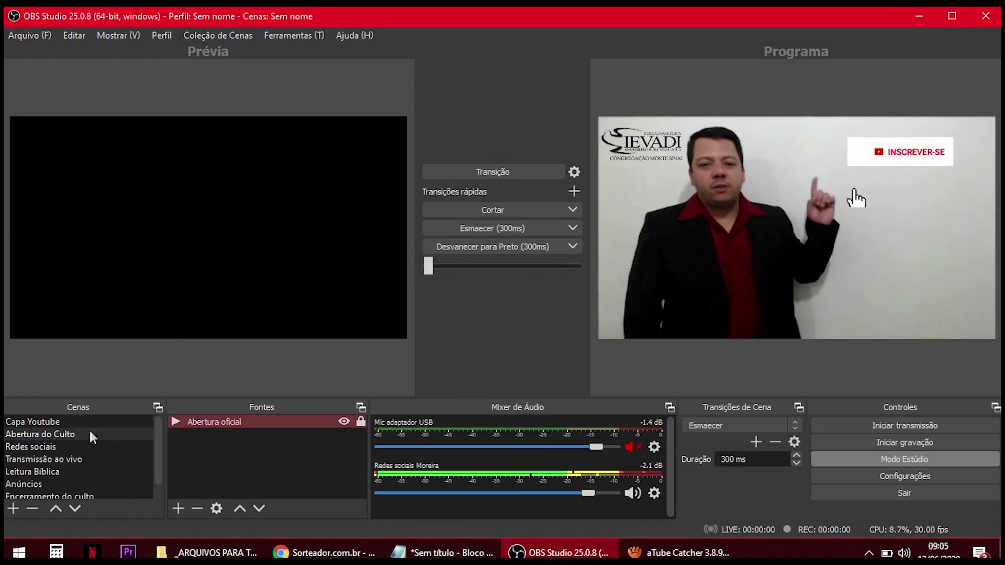
{"action": "left_click", "coordinate": [74, 448]}
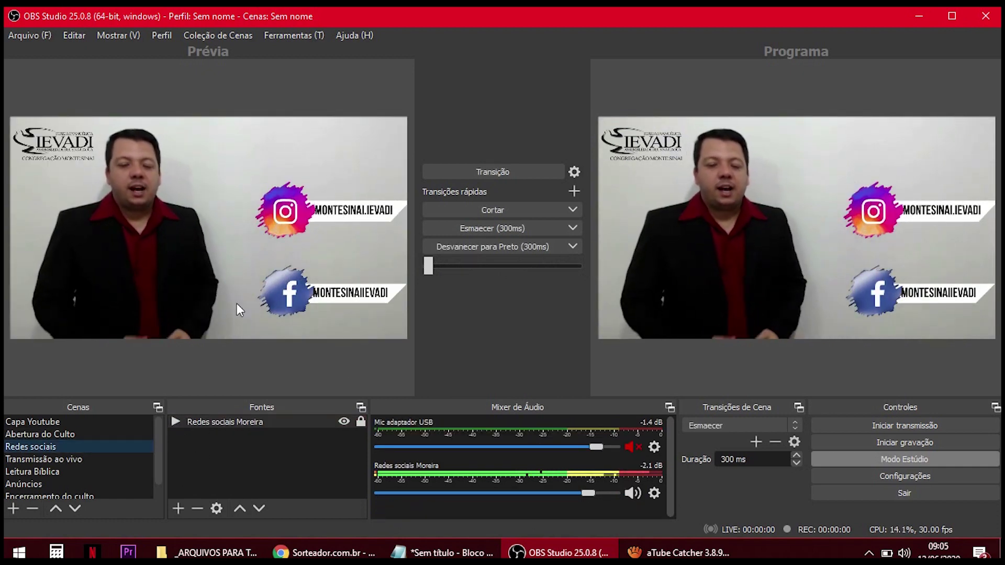
{"action": "left_click", "coordinate": [218, 421]}
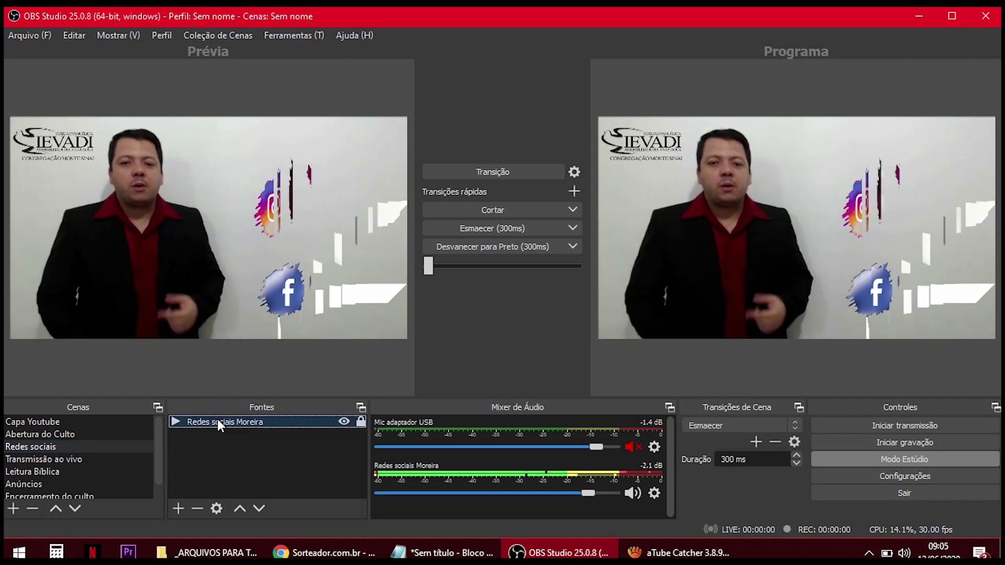
{"action": "double_click", "coordinate": [102, 455]}
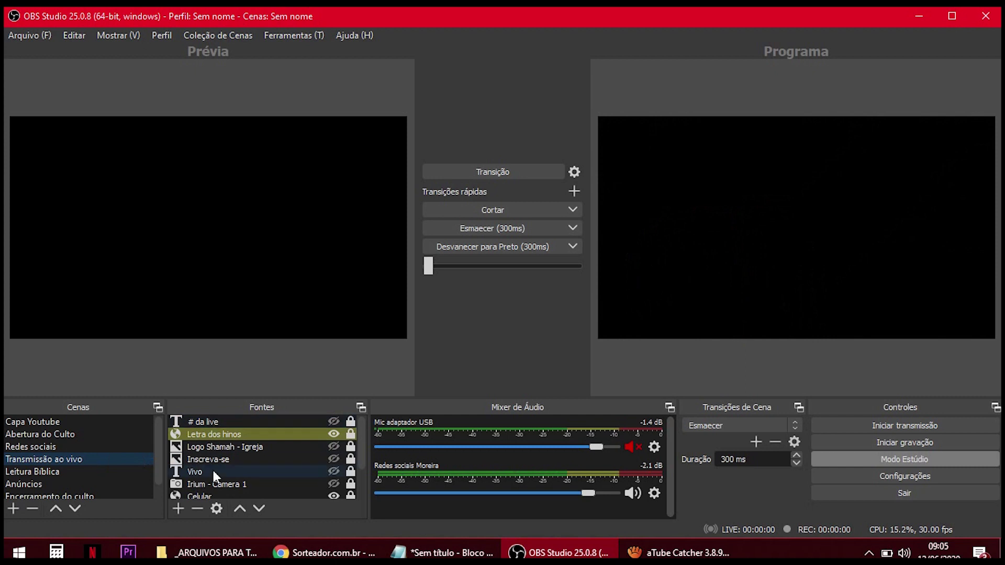
{"action": "scroll", "coordinate": [94, 466], "scroll_direction": "down", "scroll_amount": 1}
{"action": "left_click", "coordinate": [71, 459]}
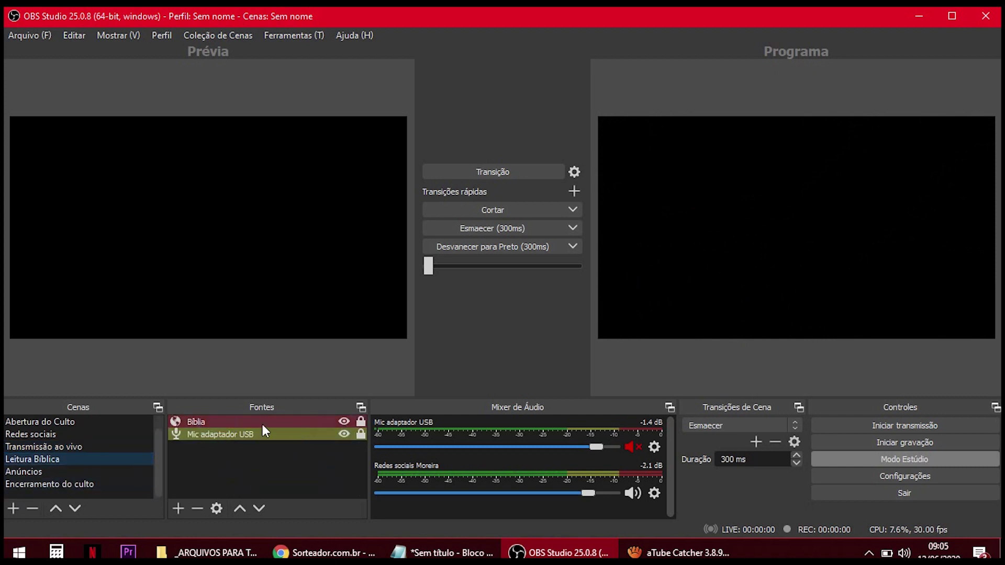
{"action": "left_click", "coordinate": [65, 481]}
Add a new Imagem source to the empty Anúncios scene
{"action": "left_click", "coordinate": [64, 469]}
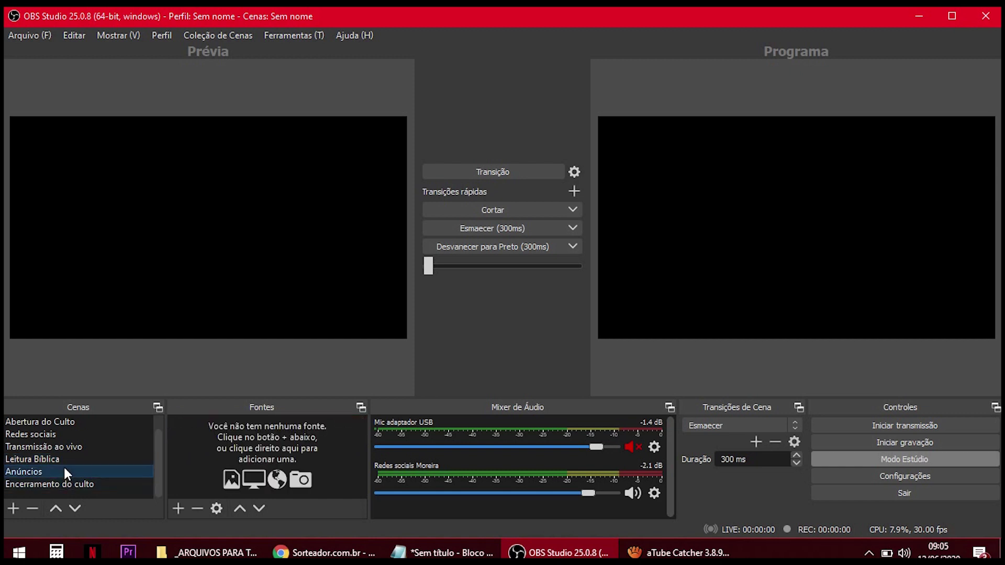
{"action": "left_click", "coordinate": [173, 512]}
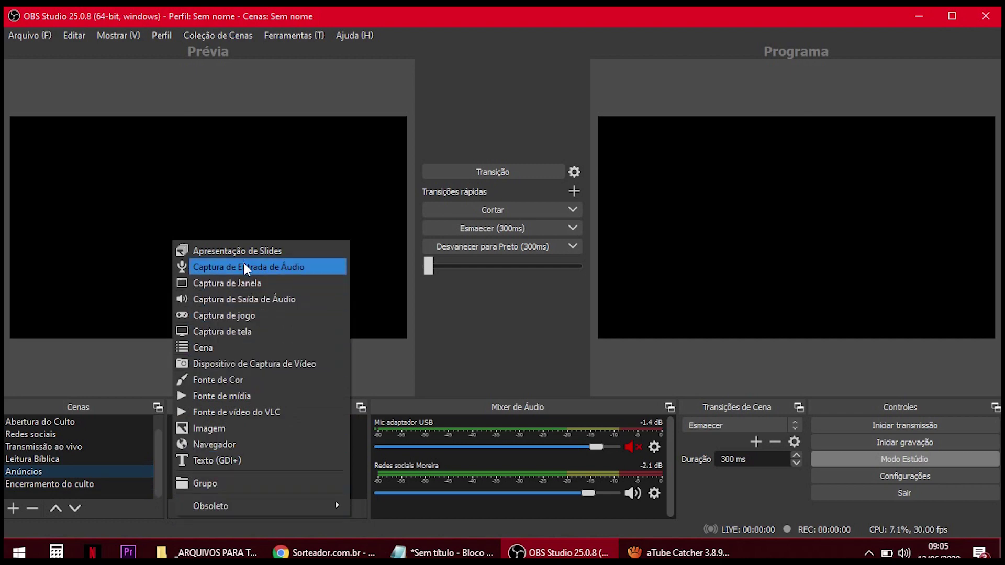
{"action": "left_click", "coordinate": [235, 429]}
{"action": "left_click", "coordinate": [530, 384]}
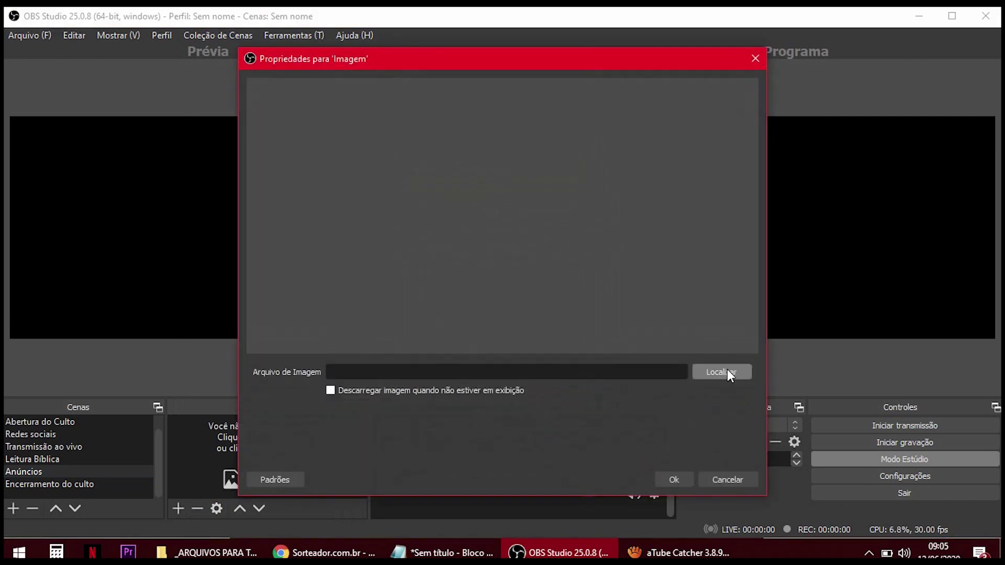
Load Capa live.png from the Live Solidária folder as the image source's file and accept its properties
{"action": "left_click", "coordinate": [727, 371]}
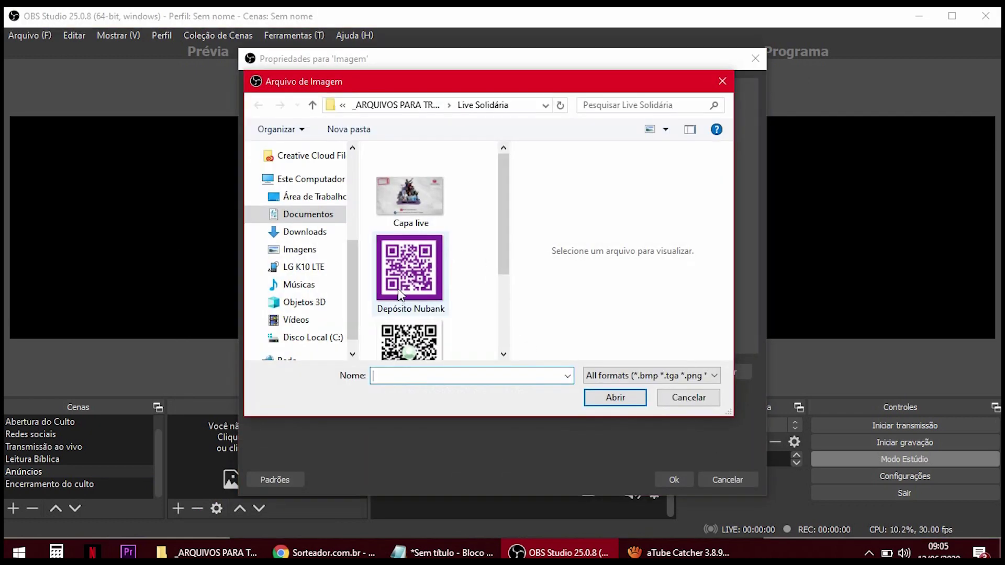
{"action": "scroll", "coordinate": [413, 293], "scroll_direction": "down", "scroll_amount": 3}
{"action": "scroll", "coordinate": [436, 340], "scroll_direction": "up", "scroll_amount": 3}
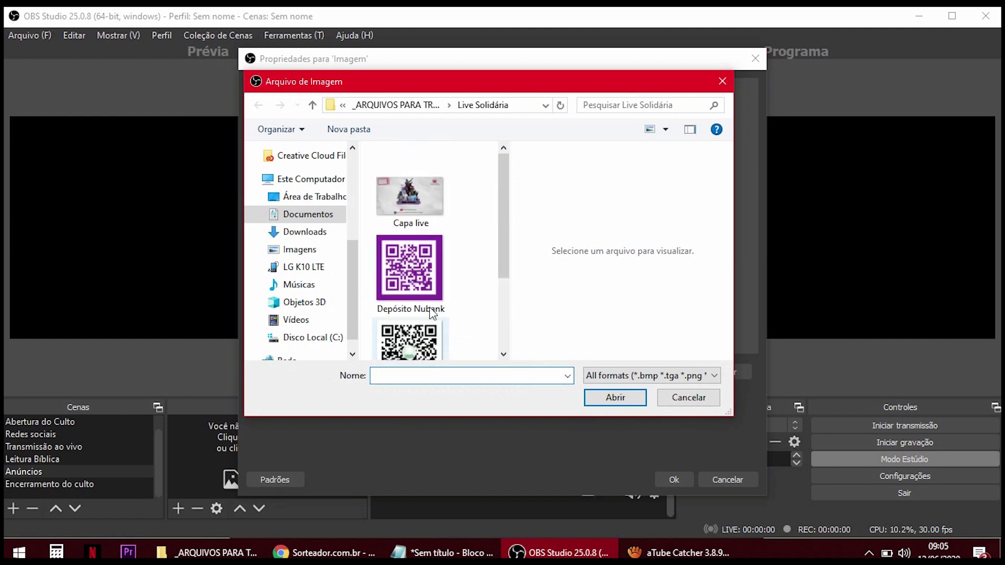
{"action": "left_click", "coordinate": [410, 194]}
{"action": "left_click", "coordinate": [615, 397]}
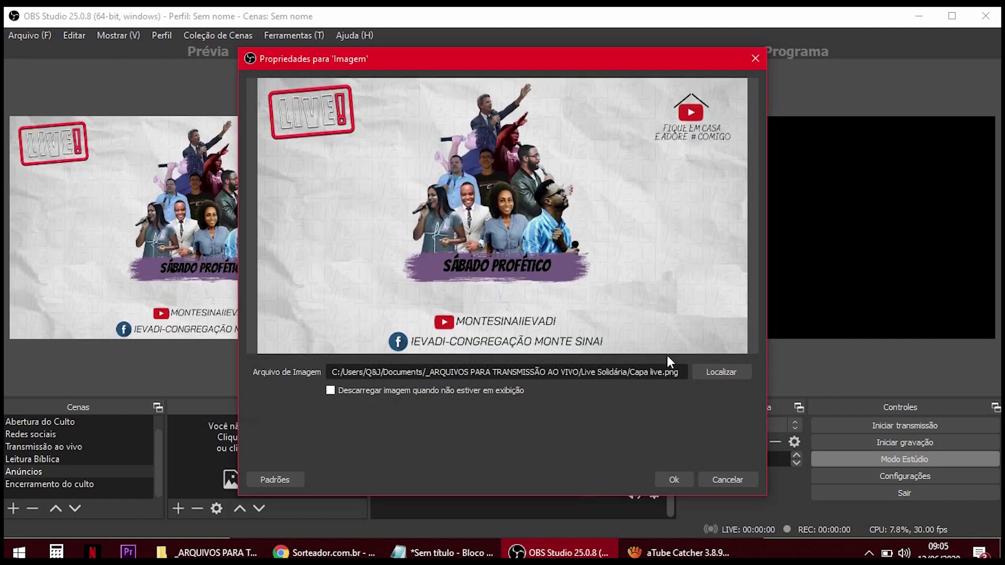
{"action": "left_click", "coordinate": [673, 480]}
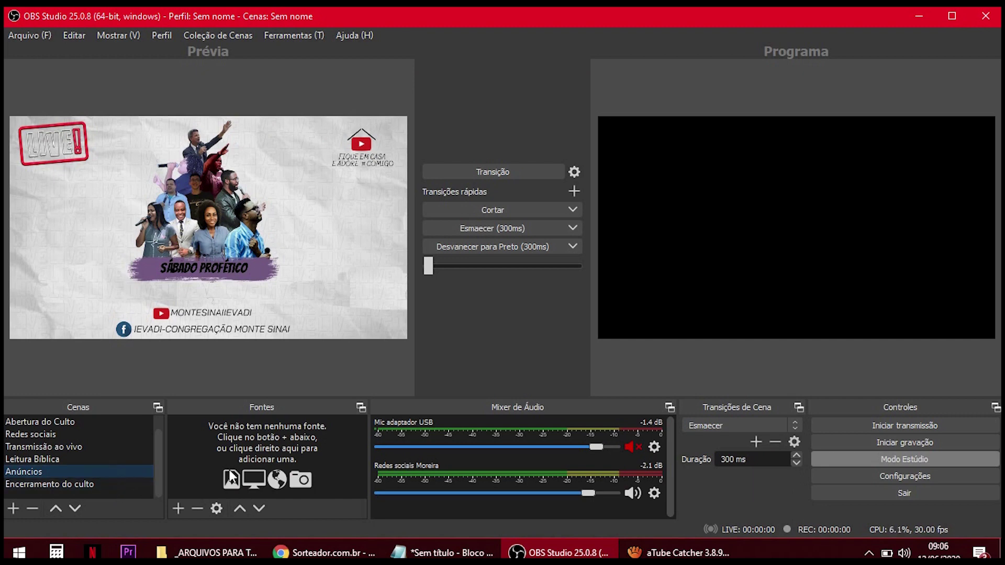
Put the Anúncios scene with its new image on air using the manual transition
{"action": "left_click", "coordinate": [111, 484]}
{"action": "left_click", "coordinate": [109, 471]}
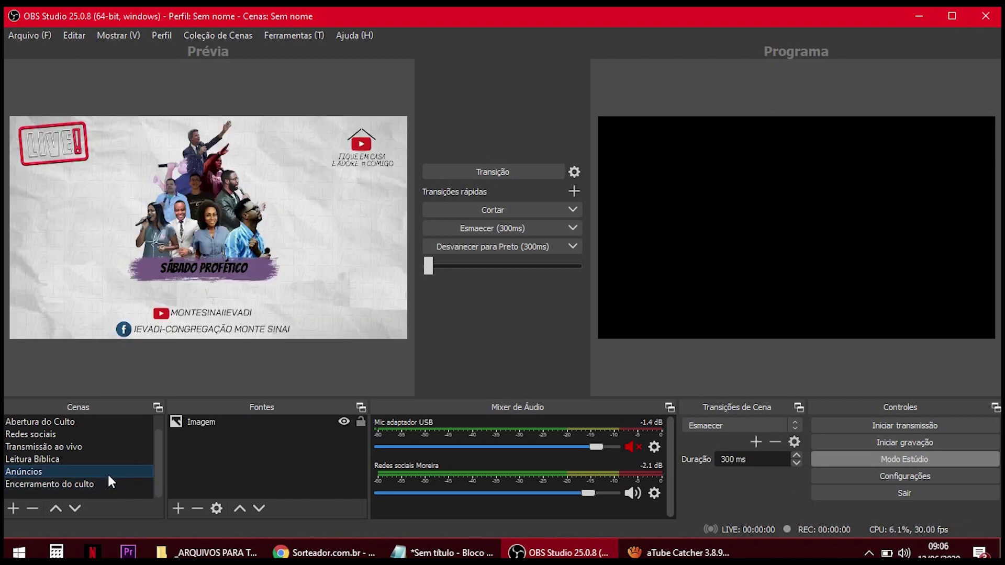
{"action": "left_click", "coordinate": [276, 422]}
{"action": "left_click_drag", "start_coordinate": [439, 266], "coordinate": [582, 275]}
Put the Encerramento do culto scene on air using the manual transition
{"action": "left_click", "coordinate": [50, 484]}
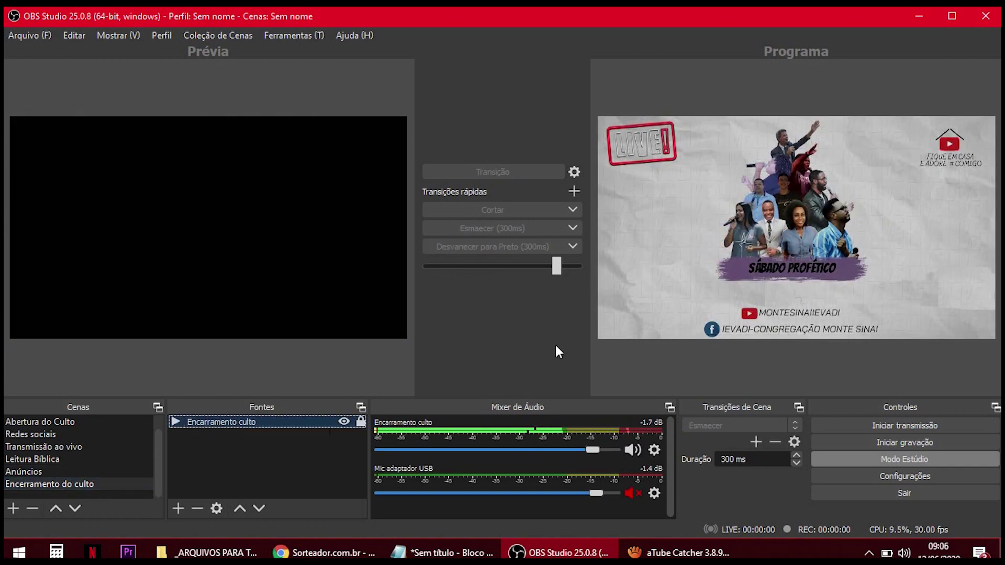
{"action": "left_click_drag", "start_coordinate": [557, 266], "coordinate": [414, 268]}
{"action": "left_click", "coordinate": [253, 423]}
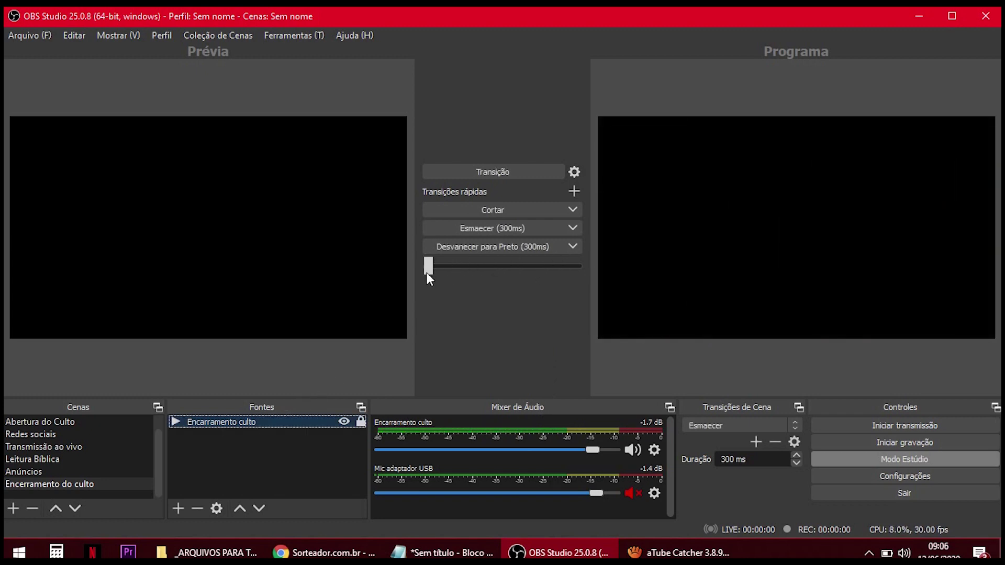
{"action": "left_click_drag", "start_coordinate": [427, 268], "coordinate": [450, 278]}
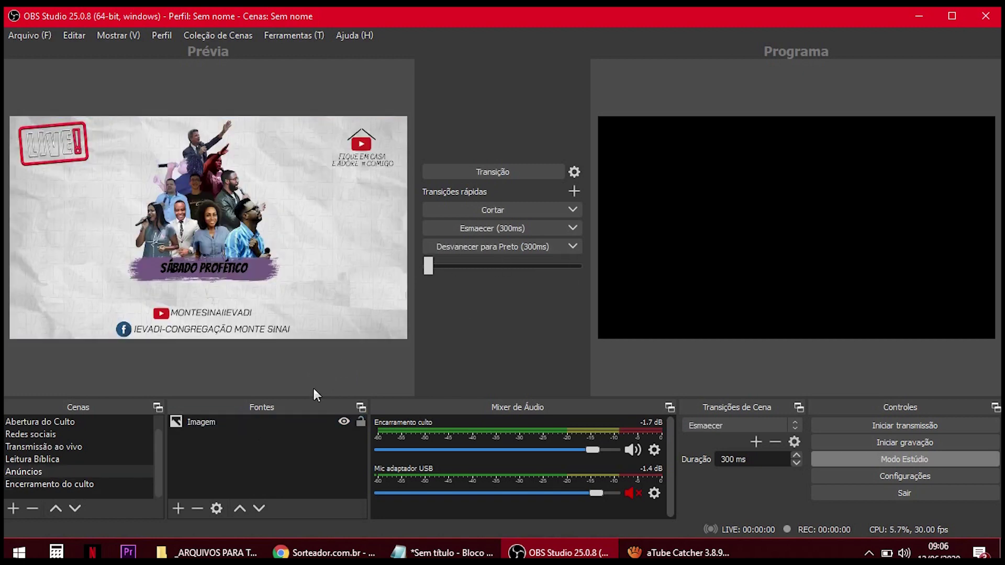
Review the sources of the Capa Youtube and Transmissão ao vivo scenes, through to the Mic adaptador USB source
{"action": "scroll", "coordinate": [87, 421], "scroll_direction": "up", "scroll_amount": 1}
{"action": "left_click", "coordinate": [86, 421]}
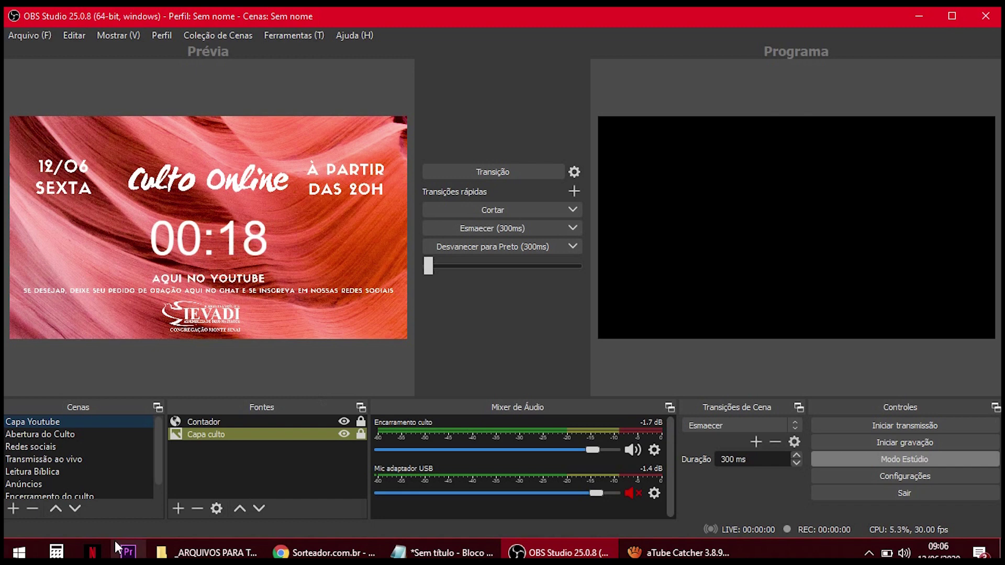
{"action": "left_click", "coordinate": [33, 462]}
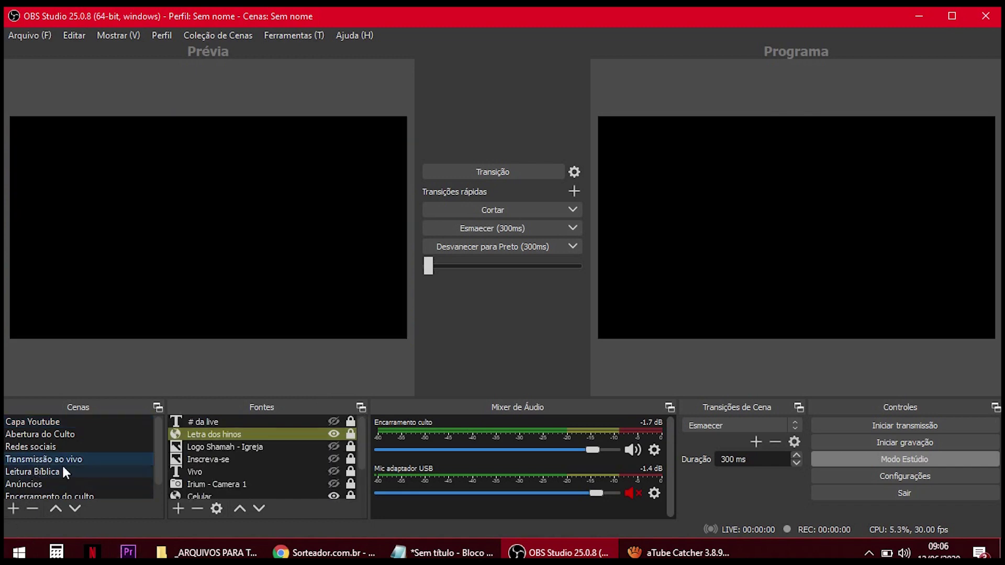
{"action": "scroll", "coordinate": [230, 461], "scroll_direction": "down", "scroll_amount": 1}
{"action": "left_click", "coordinate": [237, 484]}
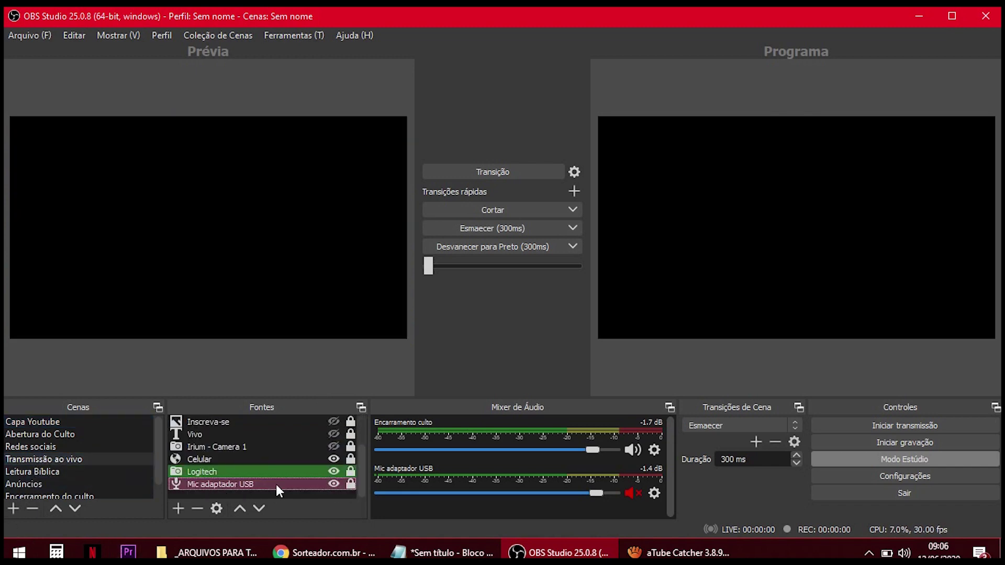
Set the Mic adaptador USB volume to -1.7 dB in the mixer and keep the microphone muted
{"action": "left_click", "coordinate": [180, 508]}
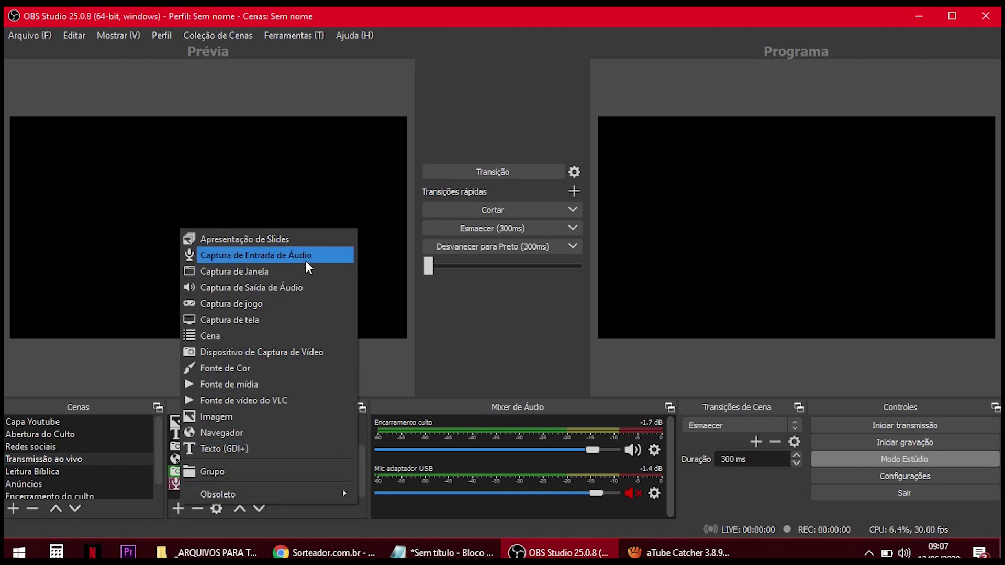
{"action": "left_click", "coordinate": [405, 361]}
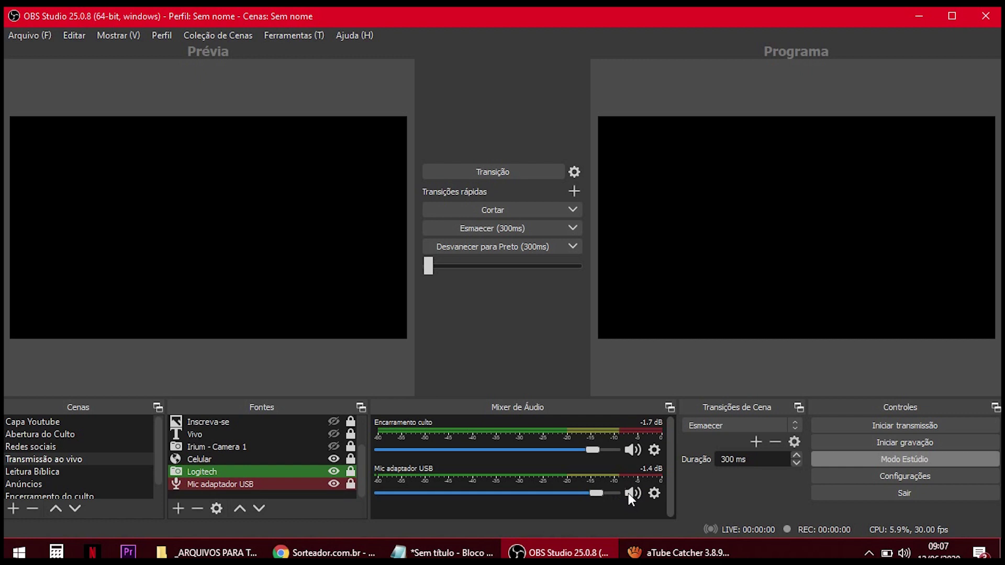
{"action": "mouse_move", "coordinate": [595, 495]}
{"action": "left_mouse_down"}
{"action": "mouse_move", "coordinate": [488, 490]}
{"action": "mouse_move", "coordinate": [604, 501]}
{"action": "left_mouse_up"}
{"action": "left_click", "coordinate": [599, 493]}
{"action": "left_click", "coordinate": [630, 493]}
{"action": "left_click", "coordinate": [249, 467]}
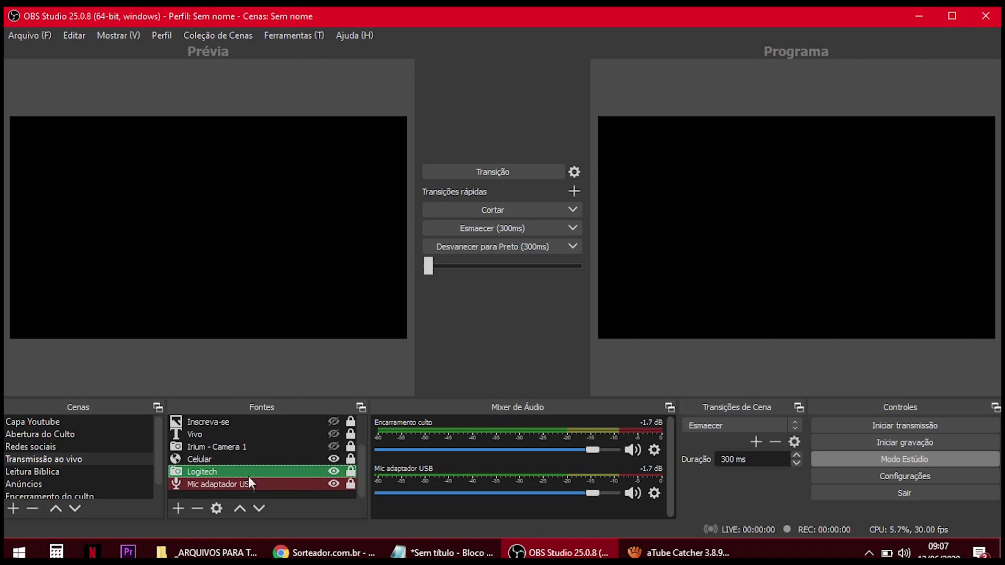
{"action": "left_click", "coordinate": [635, 495]}
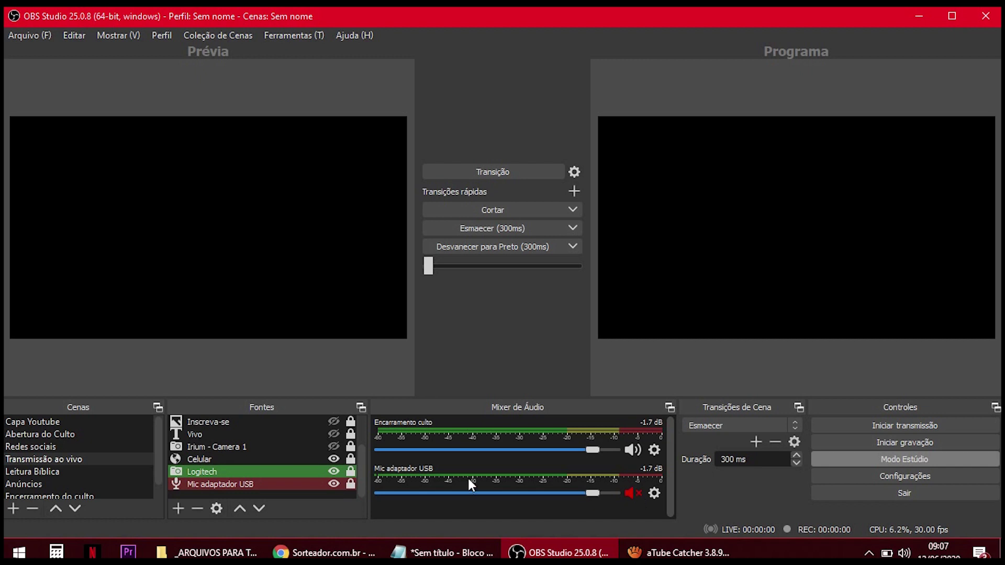
{"action": "left_click", "coordinate": [275, 482]}
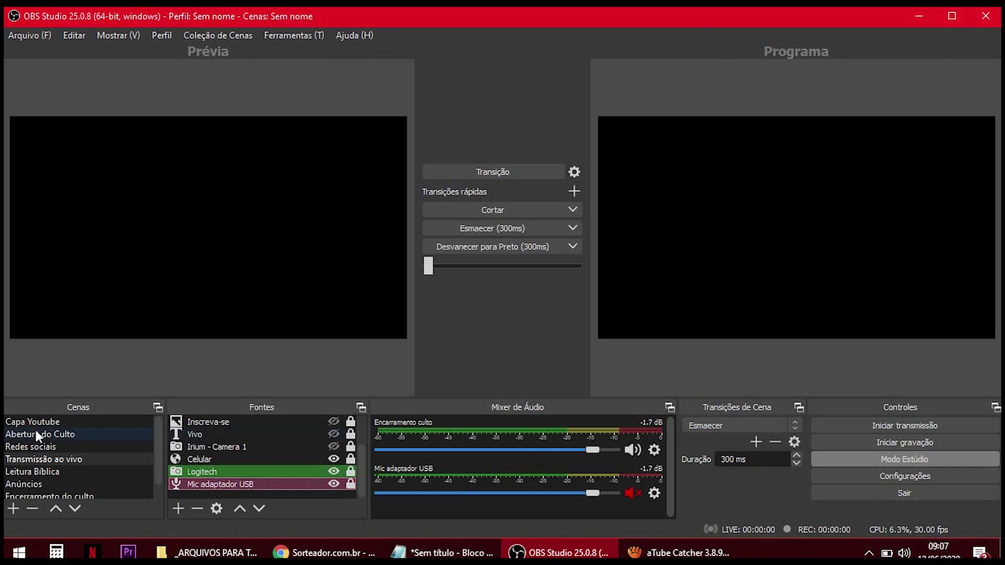
Select the Abertura do Culto scene and transition it to the program output
{"action": "left_click", "coordinate": [52, 493]}
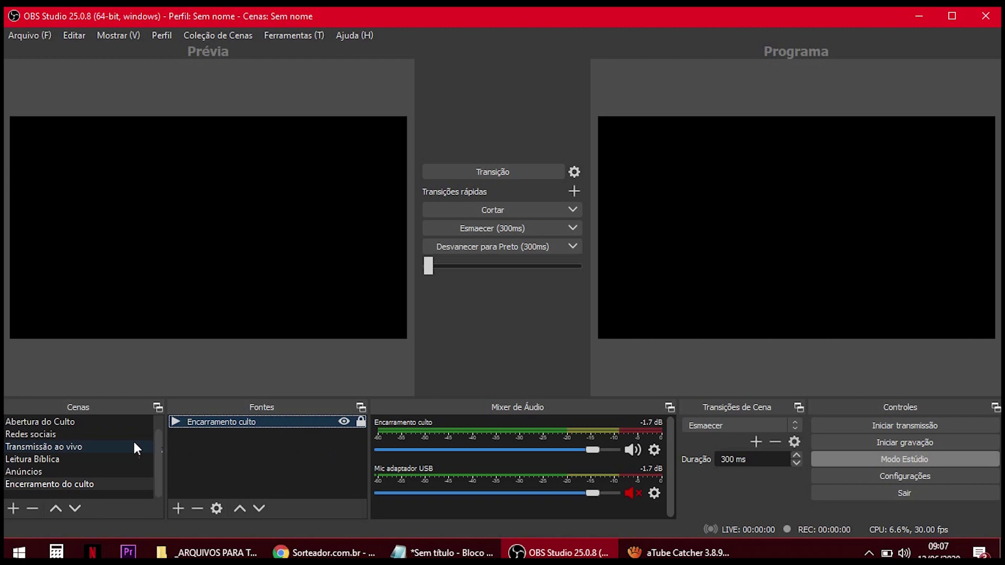
{"action": "scroll", "coordinate": [100, 455], "scroll_direction": "up", "scroll_amount": 1}
{"action": "scroll", "coordinate": [99, 456], "scroll_direction": "down", "scroll_amount": 1}
{"action": "scroll", "coordinate": [29, 433], "scroll_direction": "up", "scroll_amount": 1}
{"action": "left_click", "coordinate": [34, 425]}
{"action": "left_click", "coordinate": [34, 435]}
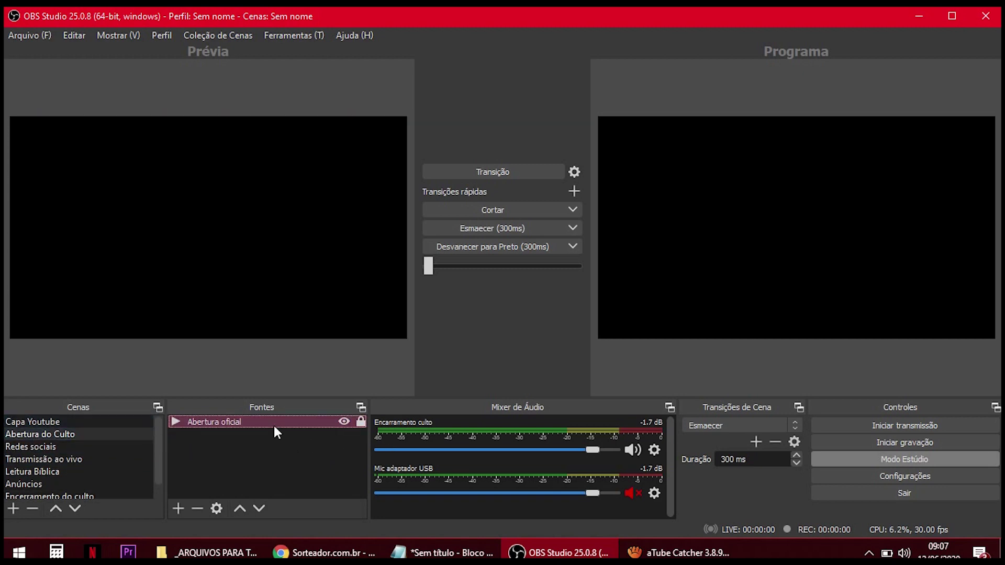
{"action": "left_click_drag", "start_coordinate": [428, 266], "coordinate": [583, 272]}
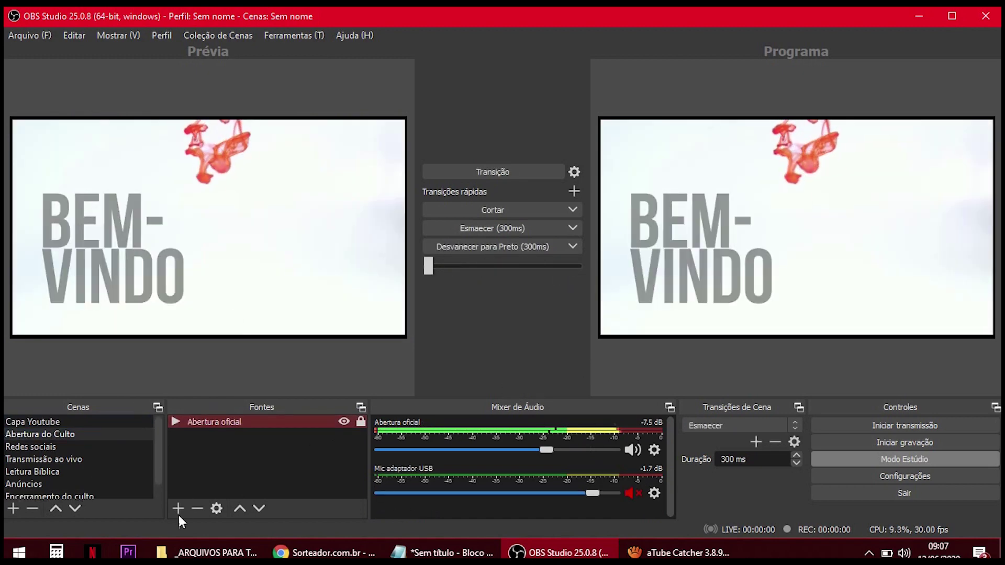
Add a new media source to the Abertura do Culto scene using the local file Live Theaser.mp4
{"action": "left_click", "coordinate": [177, 511]}
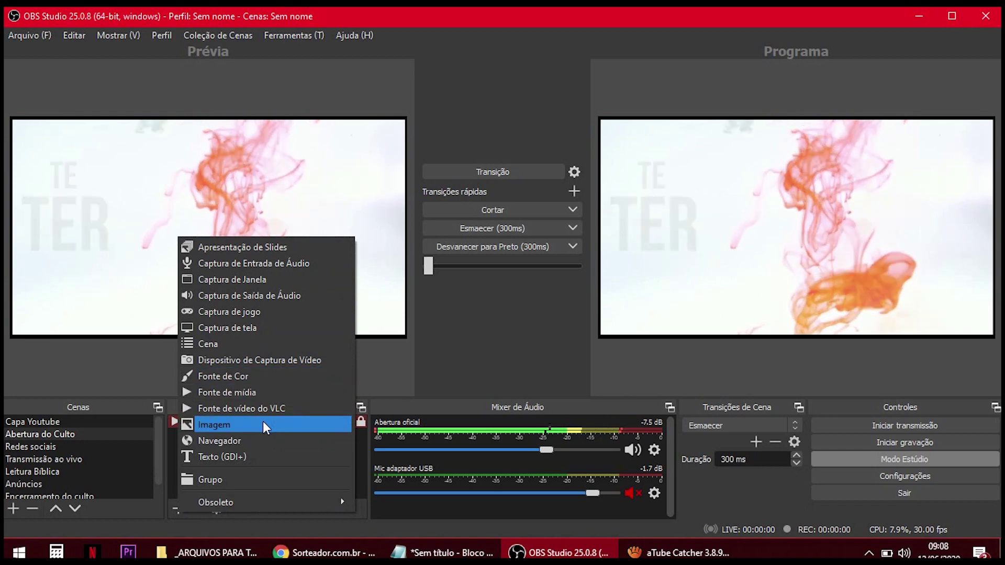
{"action": "left_click", "coordinate": [262, 392]}
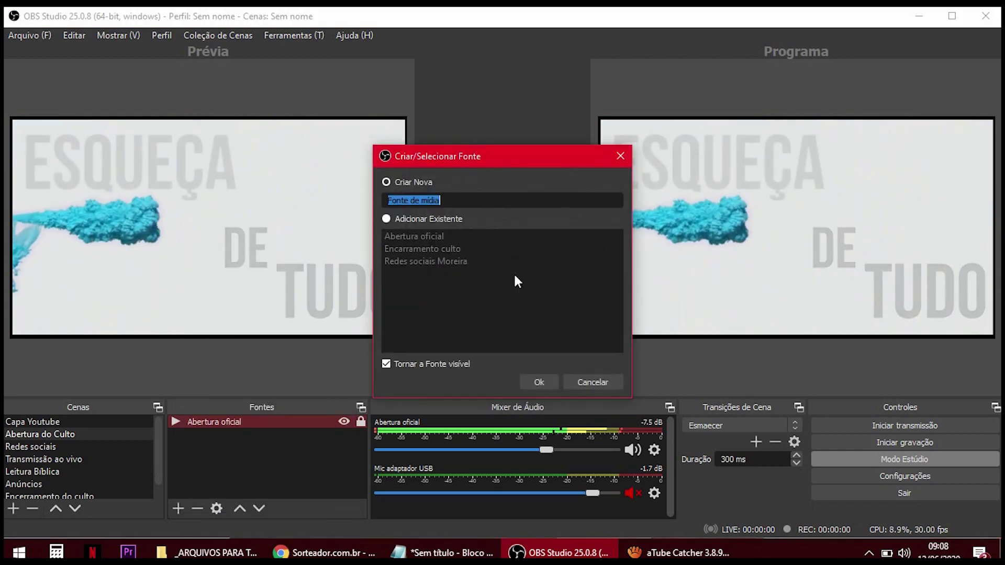
{"action": "left_click", "coordinate": [540, 381]}
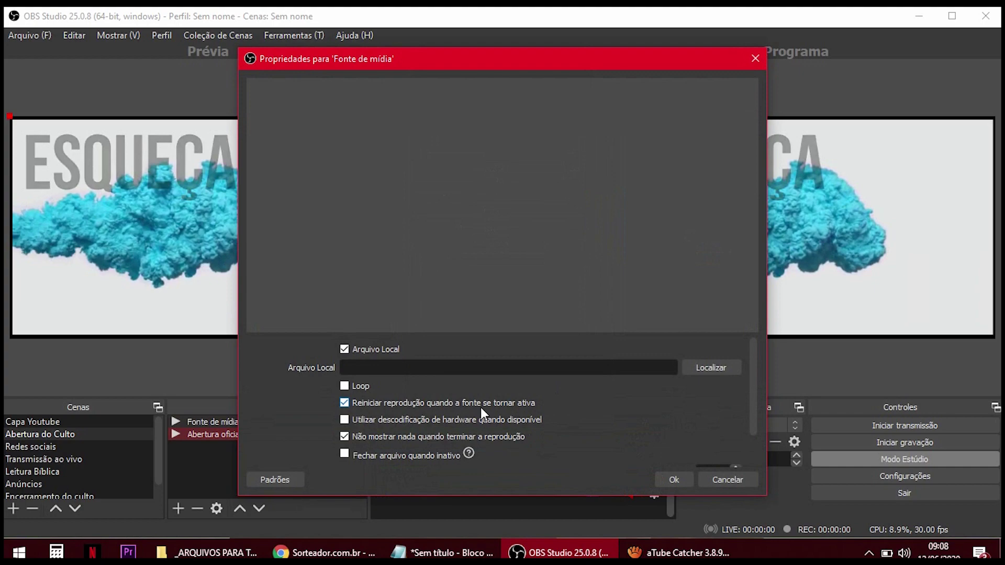
{"action": "left_click", "coordinate": [728, 367]}
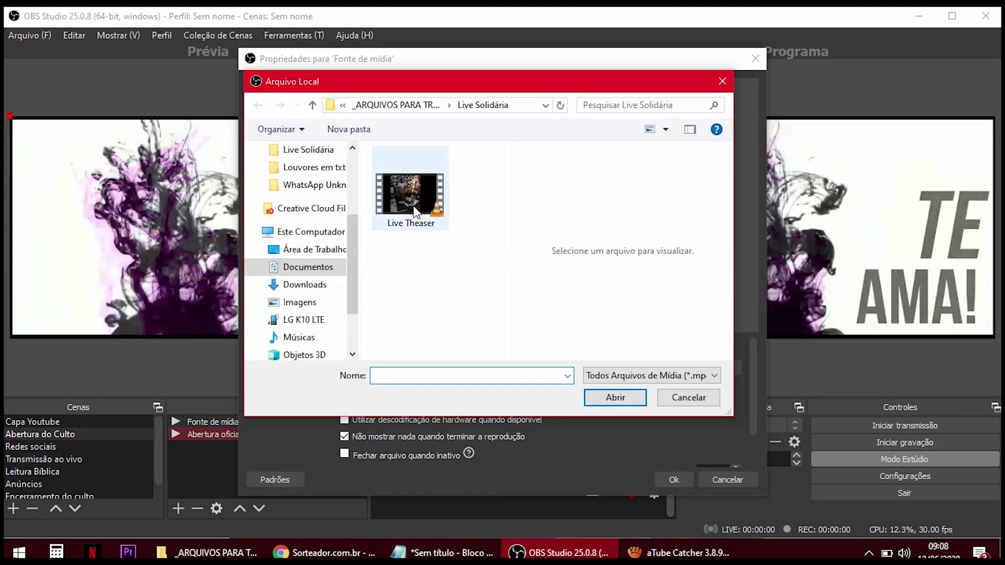
{"action": "double_click", "coordinate": [413, 210]}
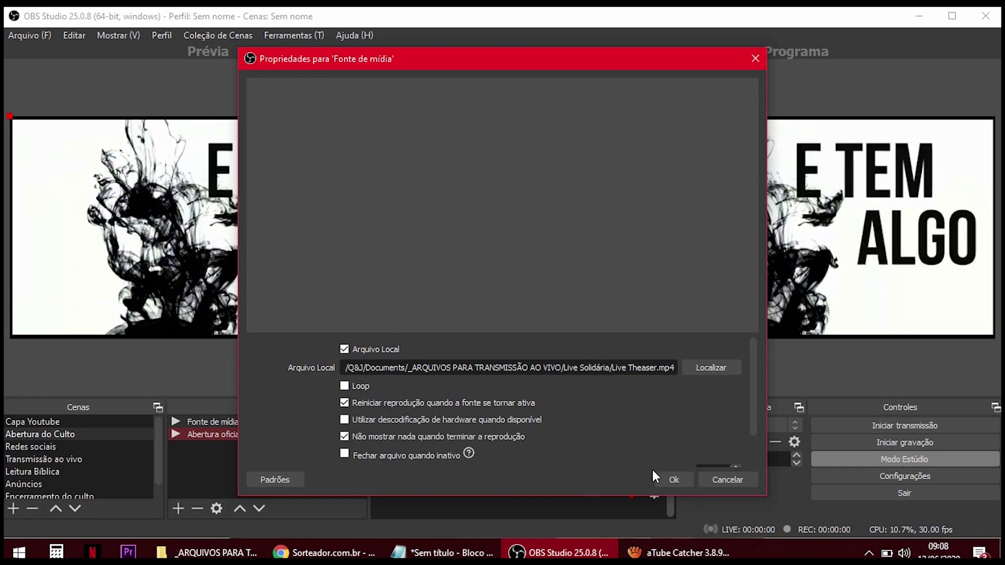
{"action": "left_click", "coordinate": [663, 480]}
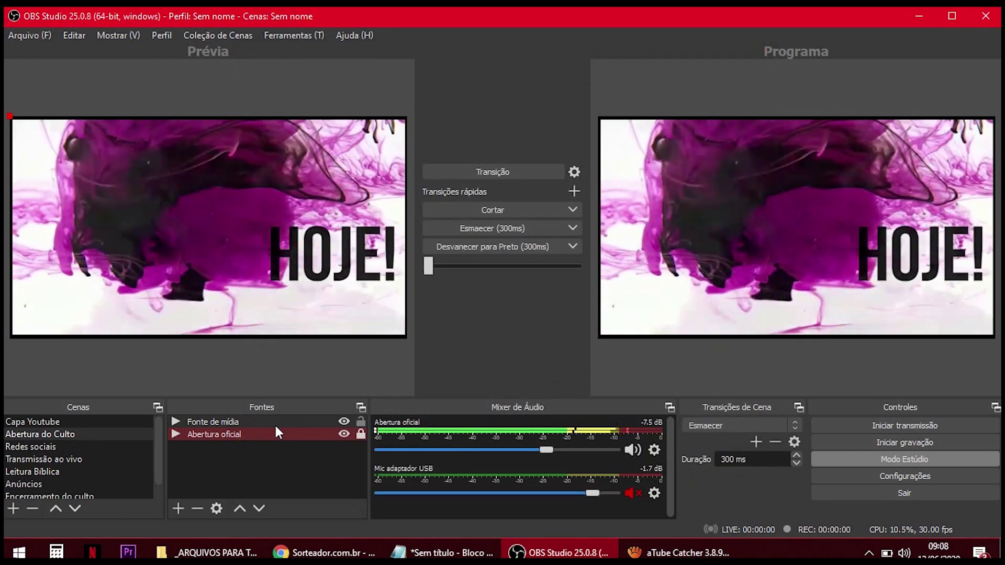
Rename the new media source as Teaser
{"action": "right_click", "coordinate": [244, 421]}
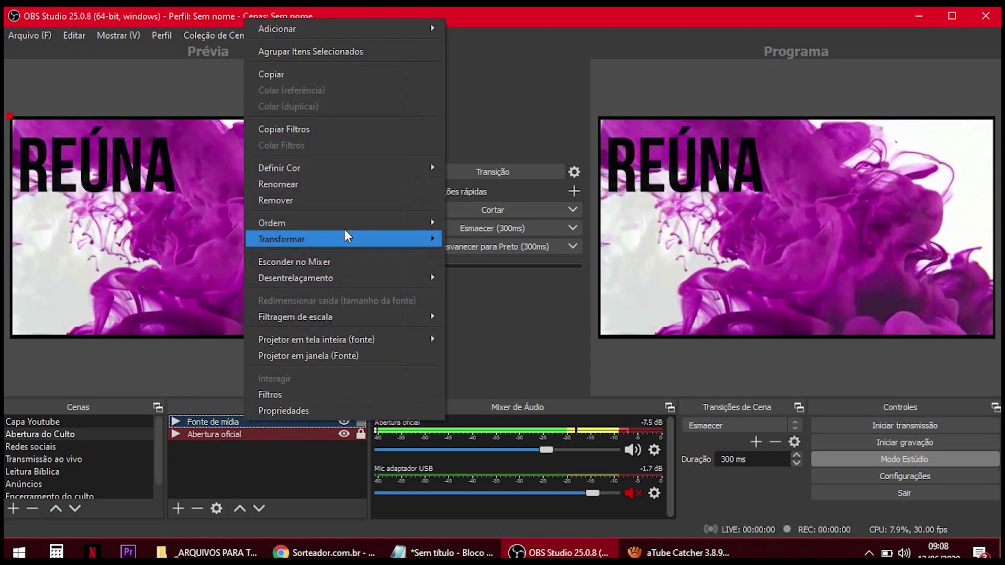
{"action": "left_click", "coordinate": [324, 188]}
{"action": "type", "text": "Teaser"}
{"action": "key", "text": "Return"}
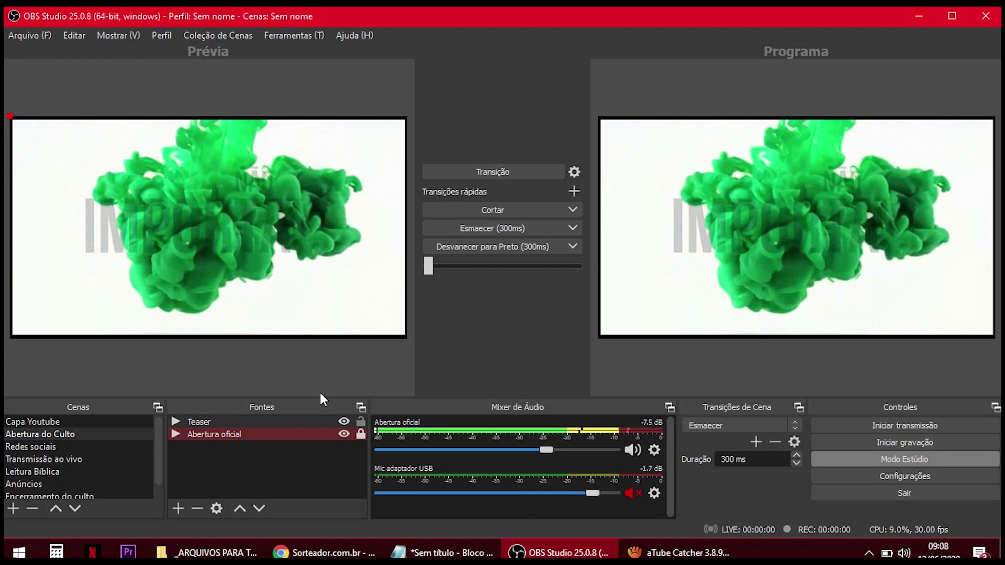
Hide the Abertura oficial source and check the Teaser source's properties without changing them
{"action": "left_click", "coordinate": [343, 435]}
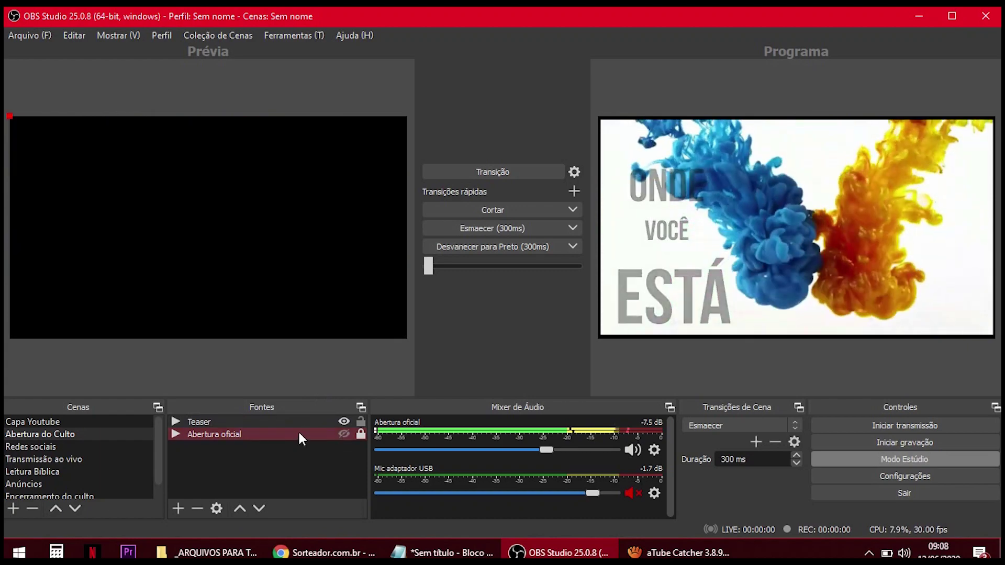
{"action": "double_click", "coordinate": [292, 422]}
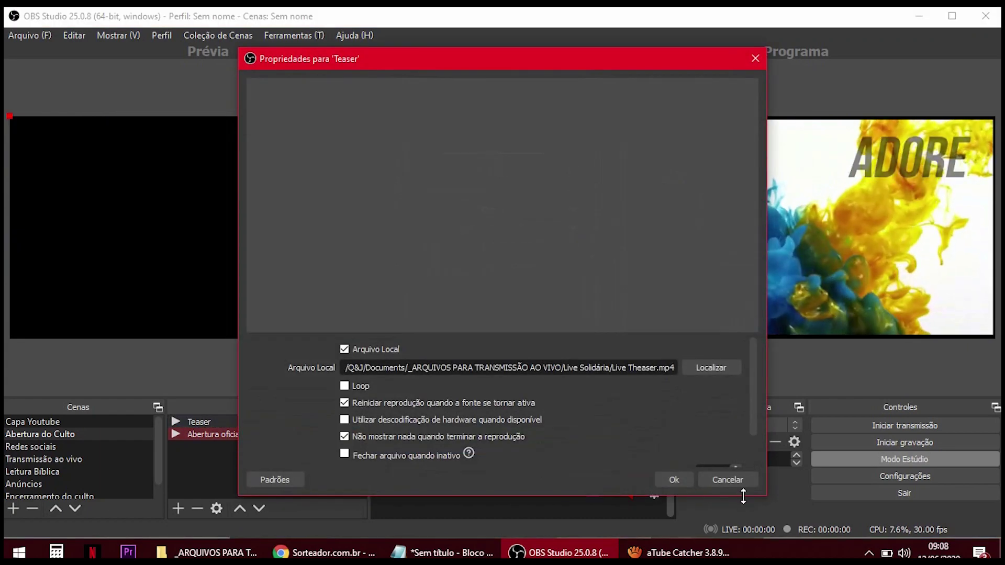
{"action": "left_click", "coordinate": [727, 479]}
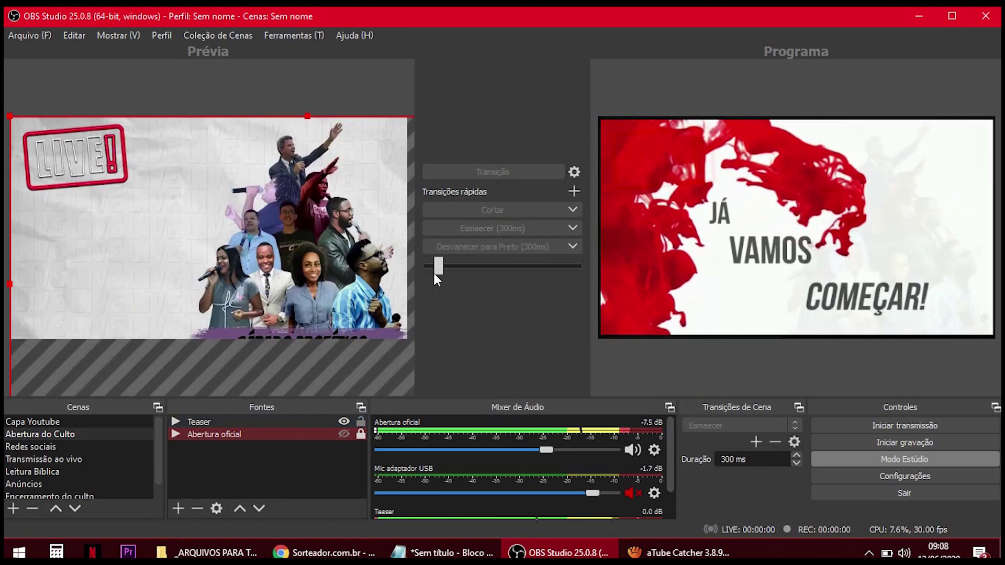
{"action": "left_click_drag", "start_coordinate": [435, 273], "coordinate": [418, 264]}
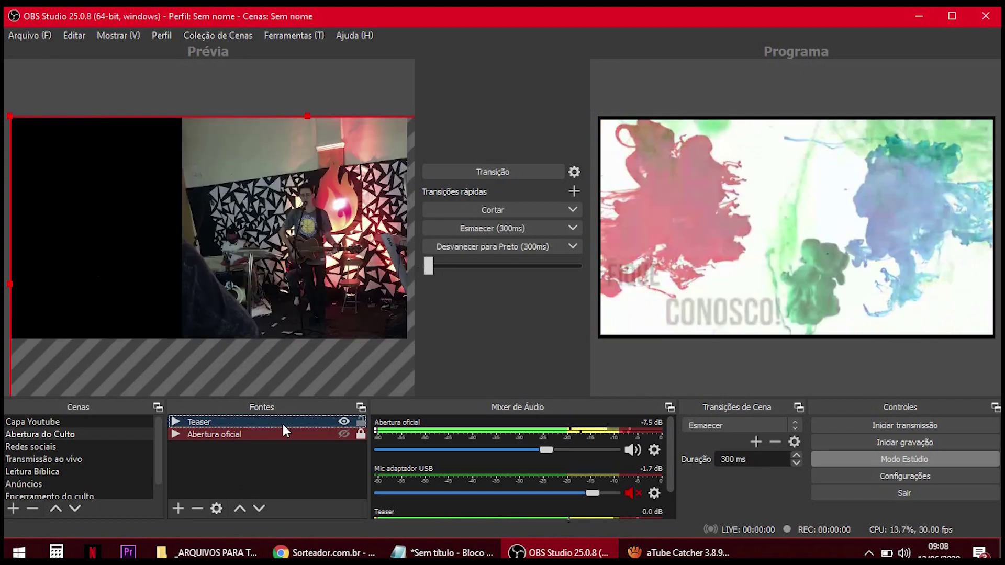
Move and scale the Teaser video so that it fills the whole preview canvas
{"action": "left_click_drag", "start_coordinate": [428, 266], "coordinate": [149, 90]}
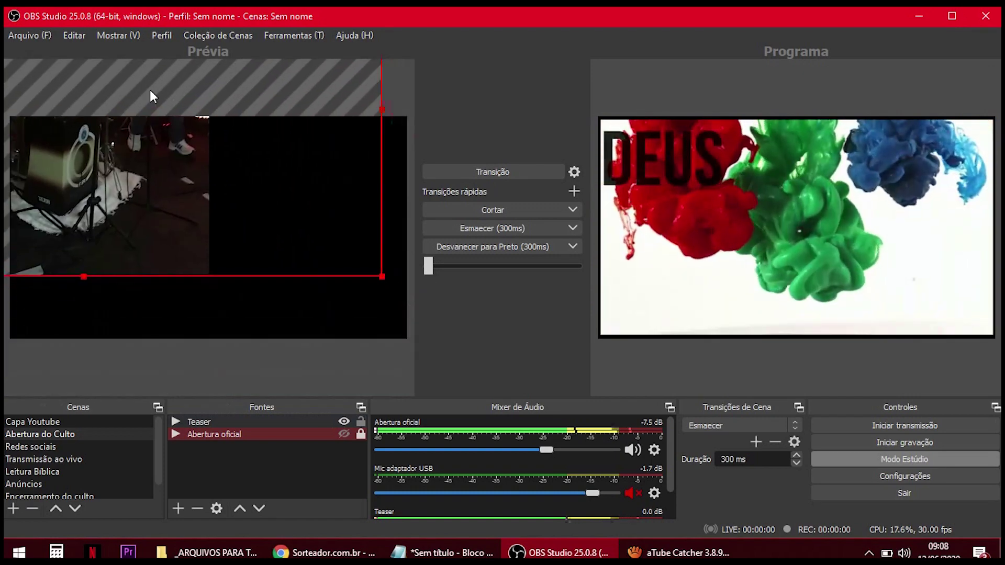
{"action": "left_click_drag", "start_coordinate": [368, 267], "coordinate": [358, 305]}
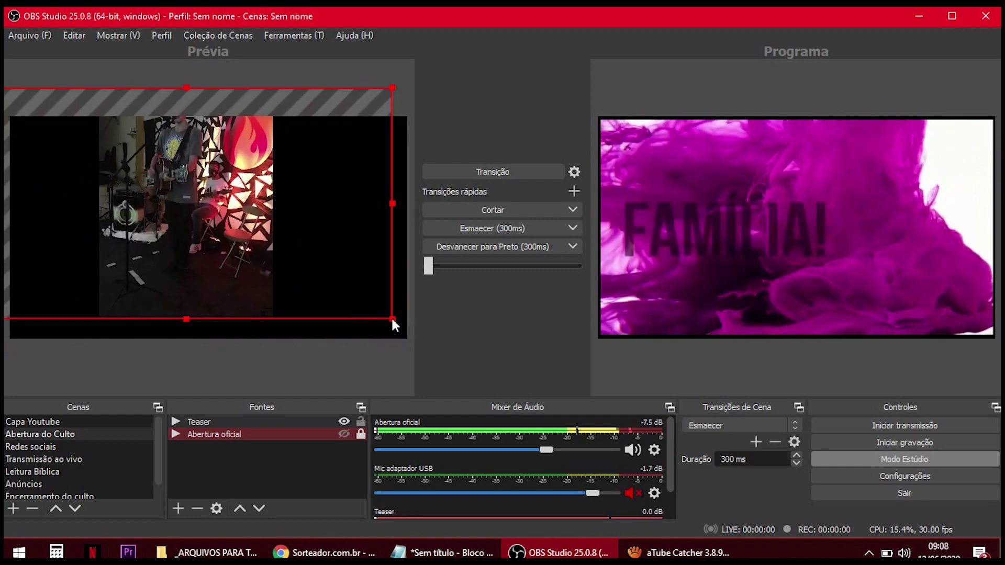
{"action": "key", "text": "ctrl+r"}
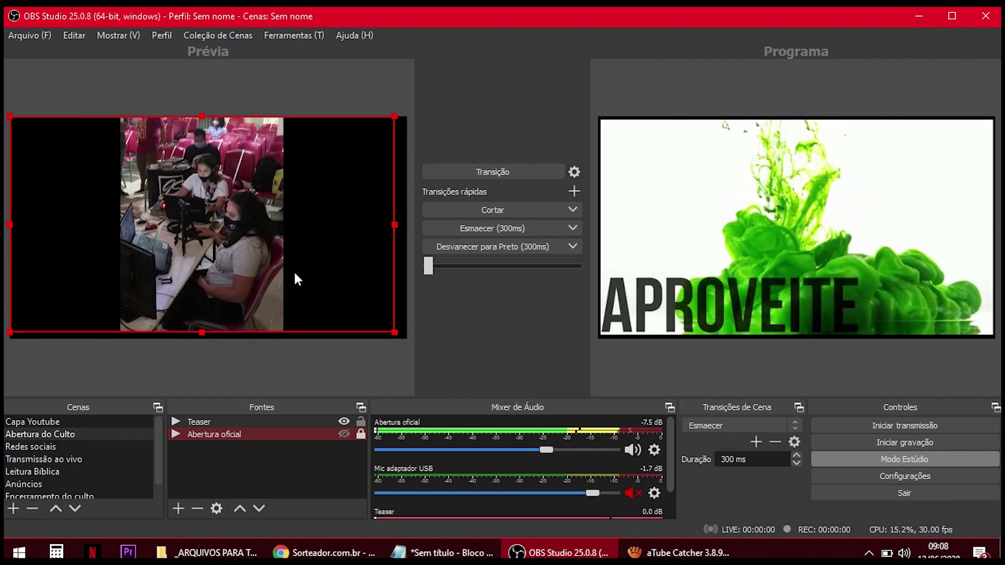
{"action": "left_click_drag", "start_coordinate": [394, 333], "coordinate": [406, 340]}
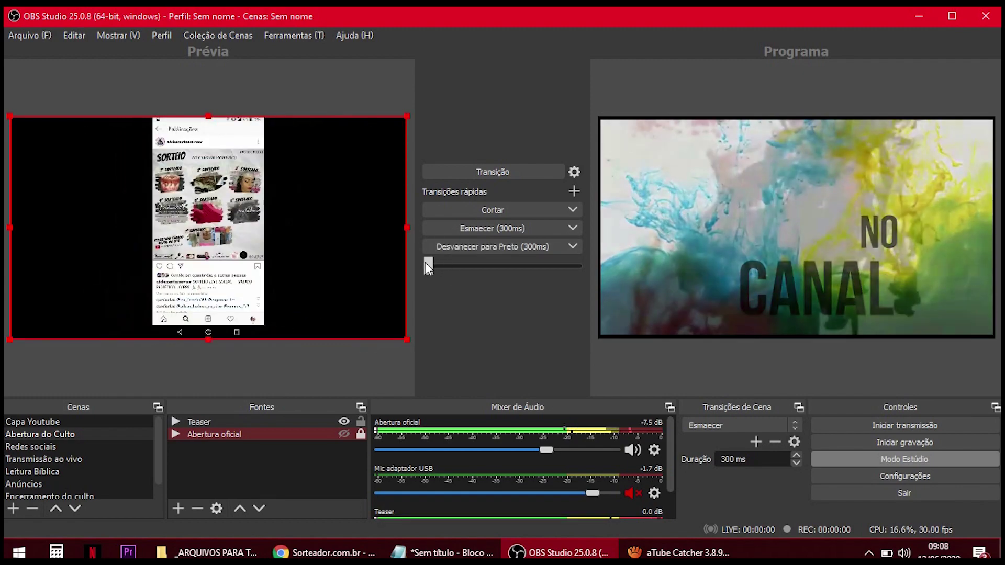
Transition the Teaser video to the program output and lower its volume to -9.5 dB
{"action": "left_click_drag", "start_coordinate": [427, 266], "coordinate": [595, 272]}
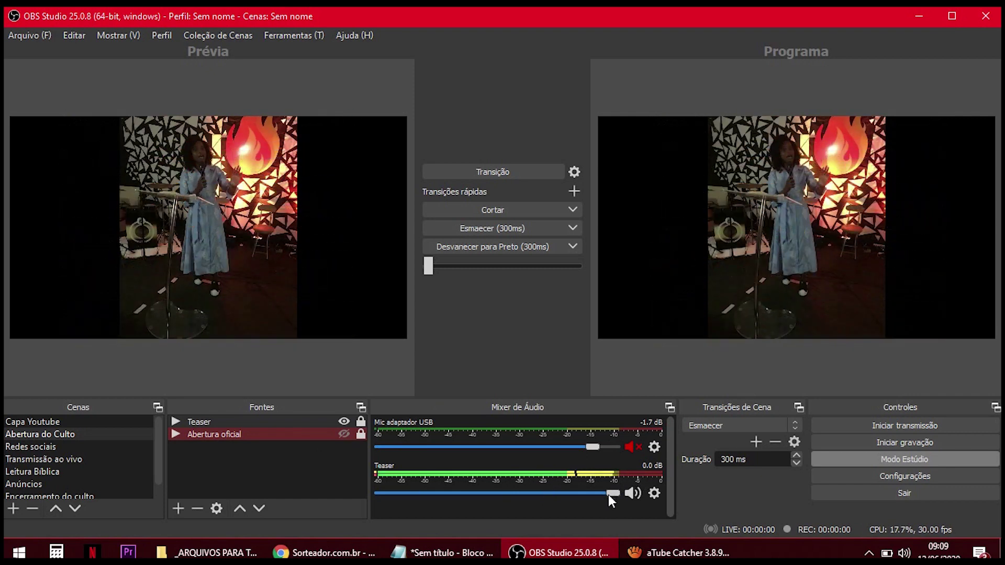
{"action": "left_click_drag", "start_coordinate": [610, 500], "coordinate": [535, 489]}
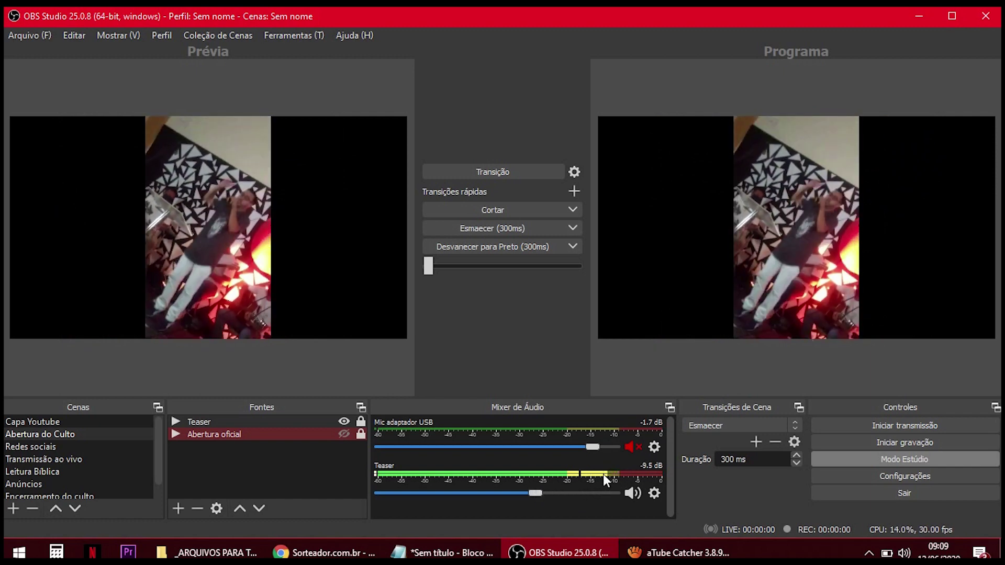
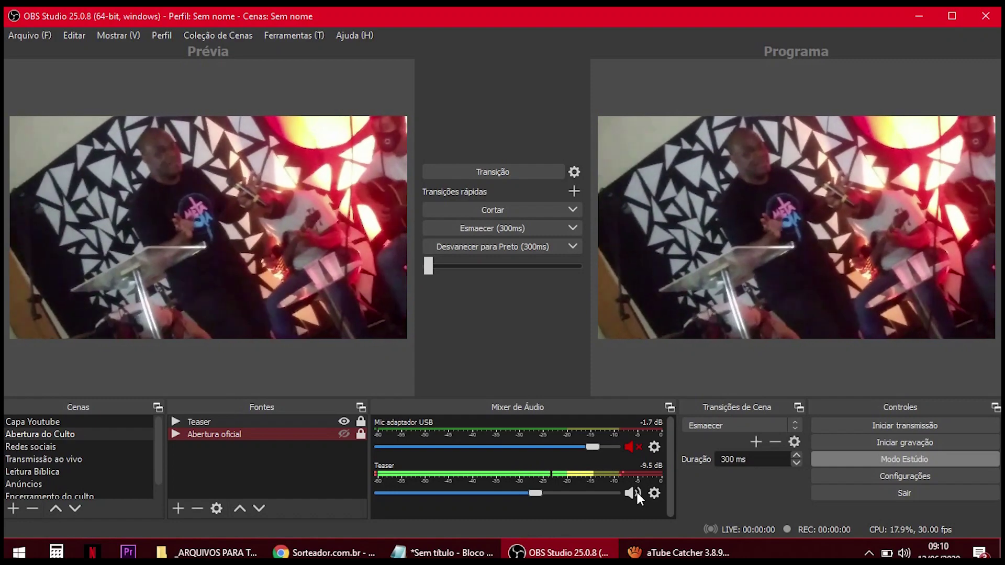
Lock the Teaser volume in the audio mixer, and unlock it again
{"action": "right_click", "coordinate": [636, 492]}
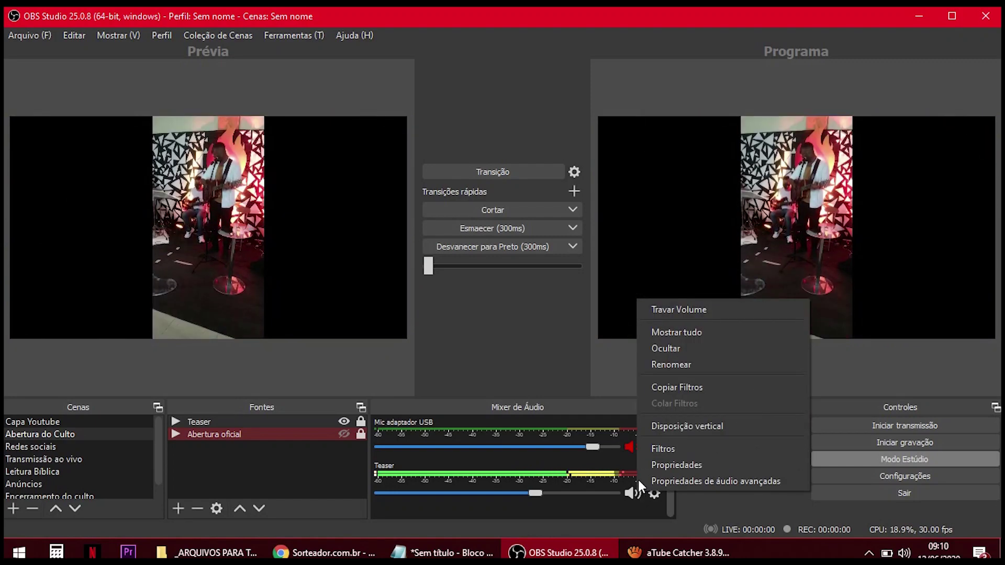
{"action": "left_click", "coordinate": [686, 310]}
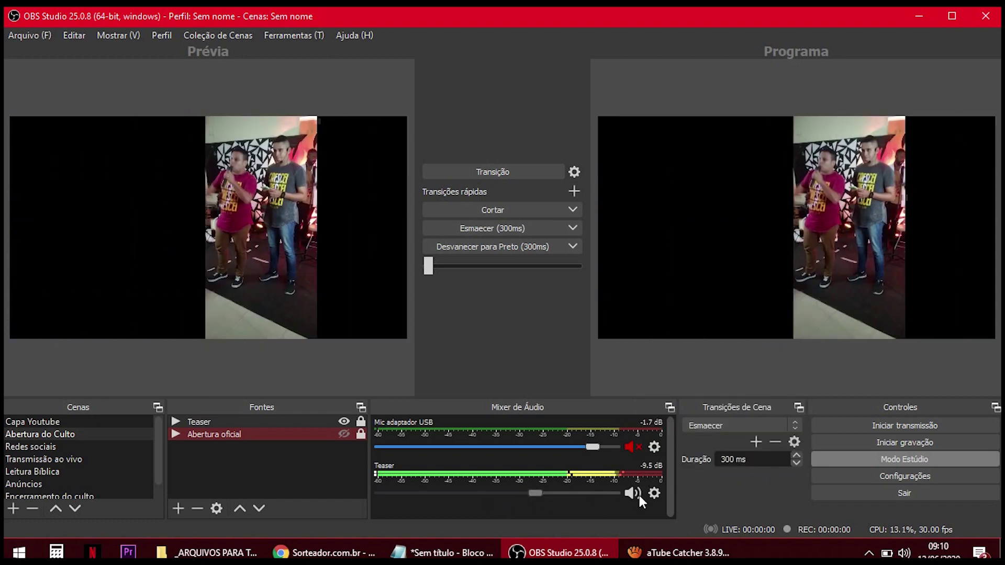
{"action": "right_click", "coordinate": [638, 493]}
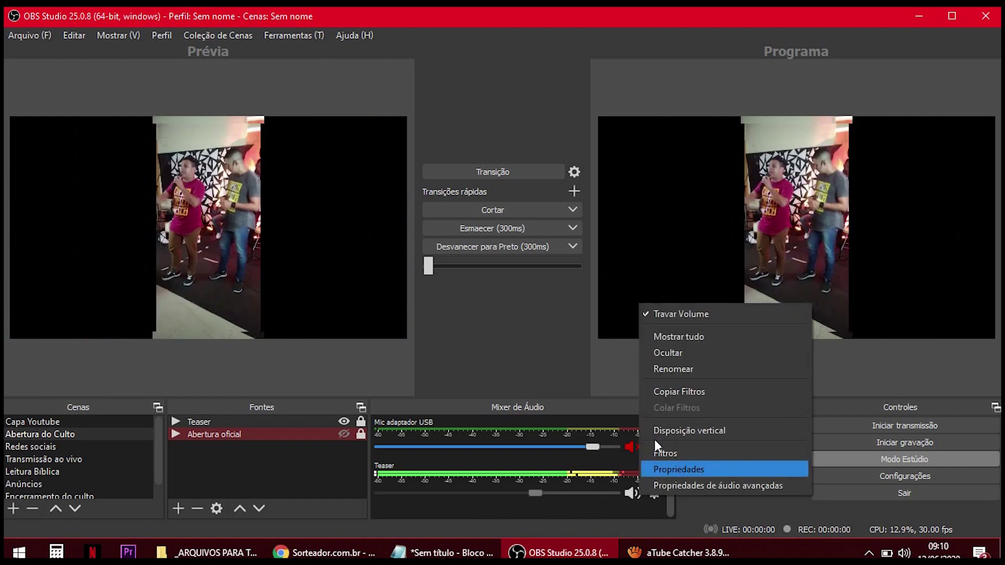
{"action": "left_click", "coordinate": [680, 314]}
{"action": "right_click", "coordinate": [658, 493]}
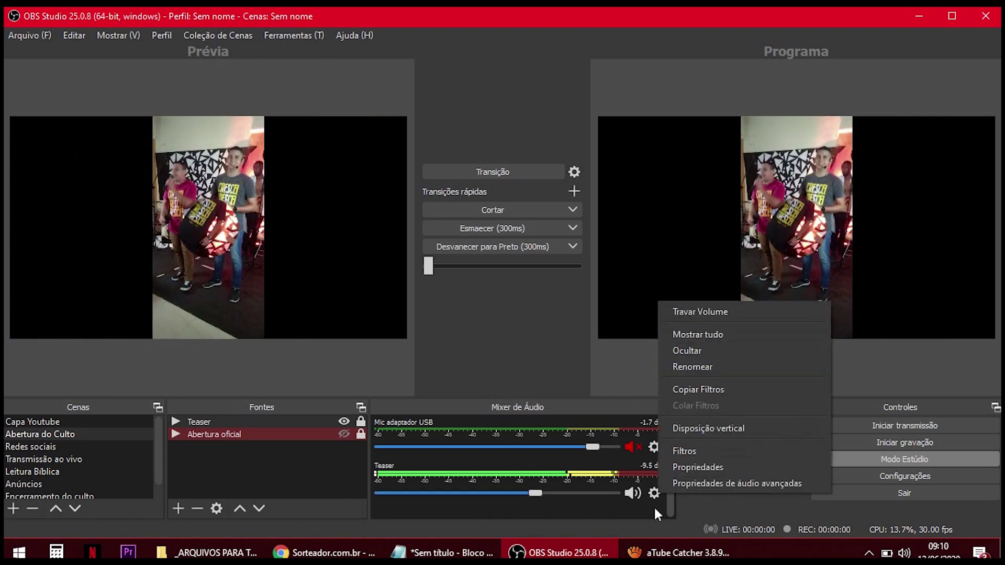
{"action": "left_click", "coordinate": [635, 493]}
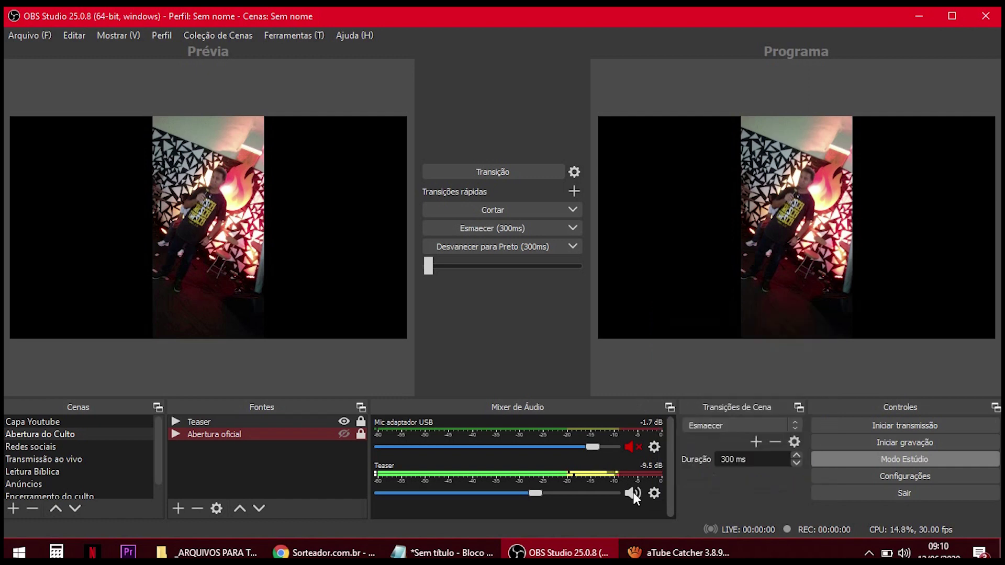
{"action": "right_click", "coordinate": [635, 493]}
{"action": "left_click", "coordinate": [535, 516]}
Open the Transmissão ao vivo scene and review the Logitech camera source's properties without changing them
{"action": "scroll", "coordinate": [120, 487], "scroll_direction": "down", "scroll_amount": 1}
{"action": "left_click", "coordinate": [85, 448]}
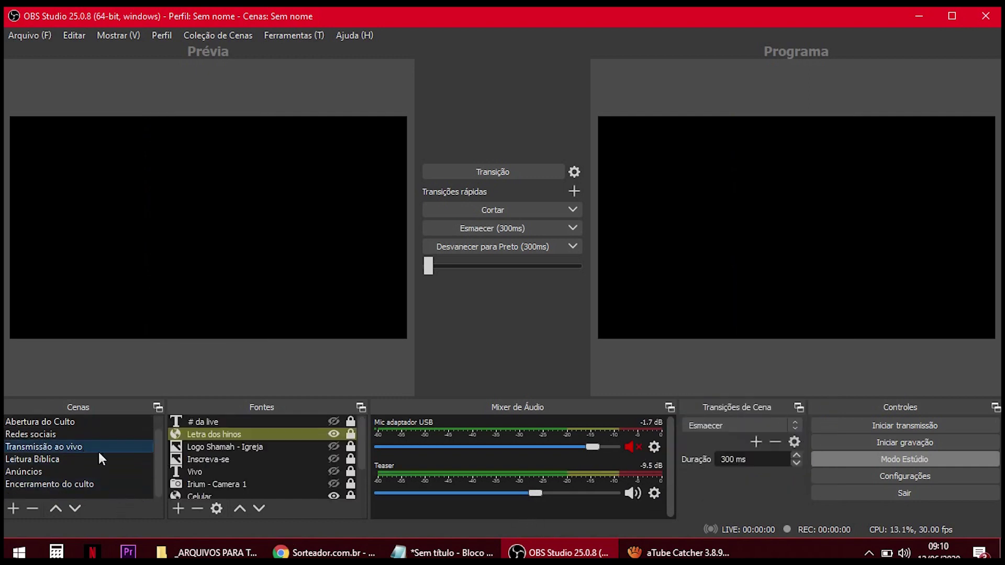
{"action": "scroll", "coordinate": [297, 449], "scroll_direction": "down", "scroll_amount": 1}
{"action": "left_click", "coordinate": [283, 471]}
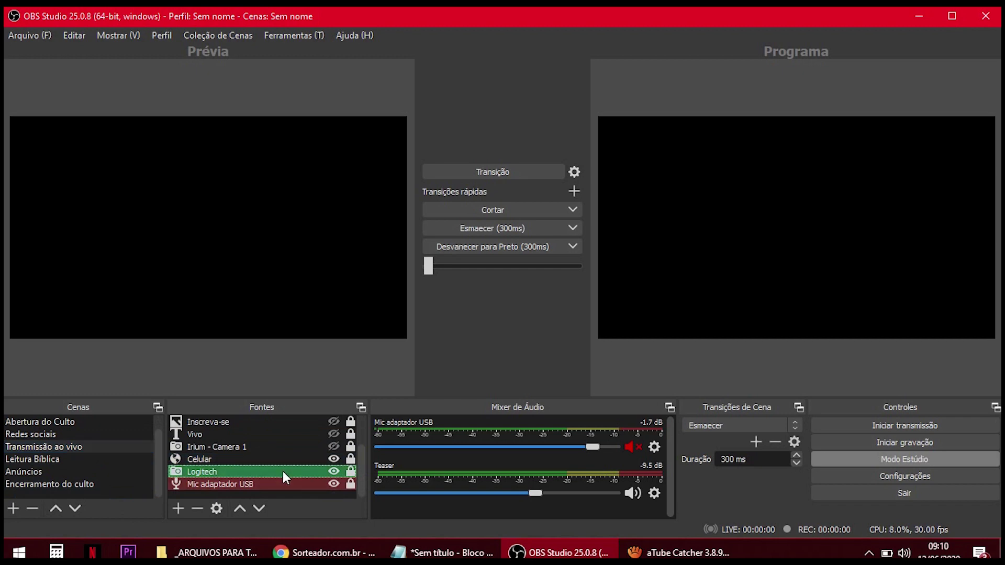
{"action": "double_click", "coordinate": [283, 471]}
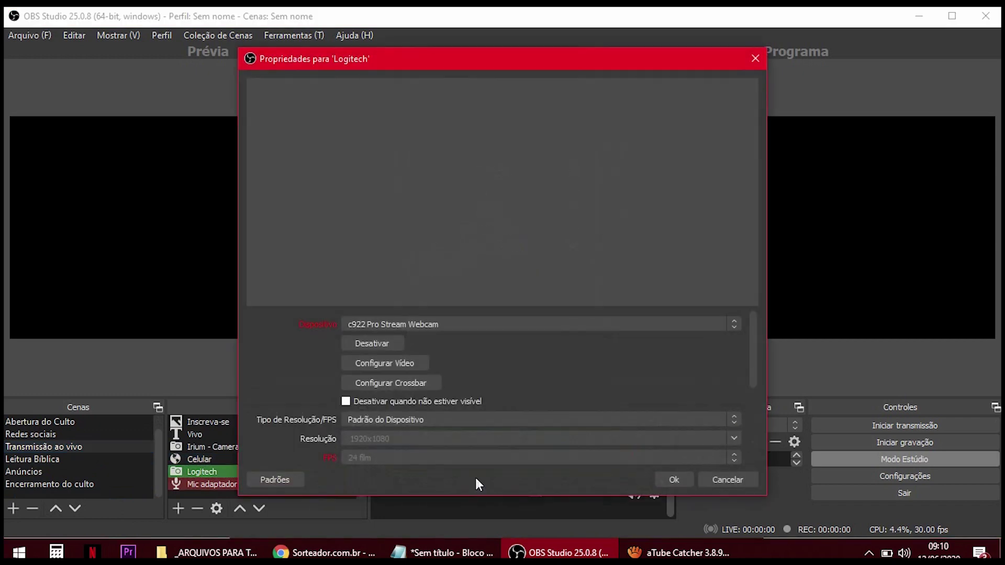
{"action": "left_click", "coordinate": [746, 472]}
{"action": "left_click", "coordinate": [177, 509]}
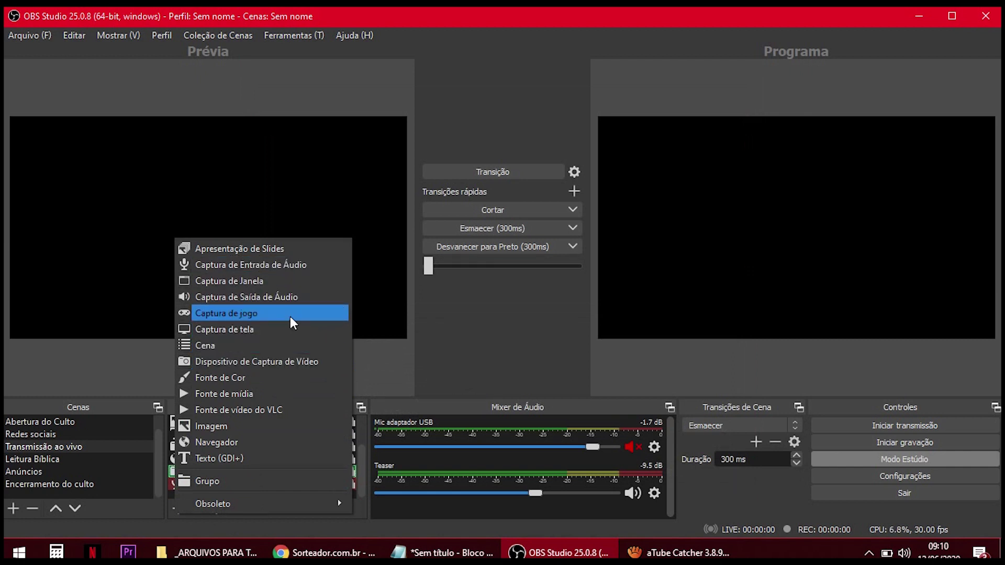
{"action": "left_click", "coordinate": [354, 376]}
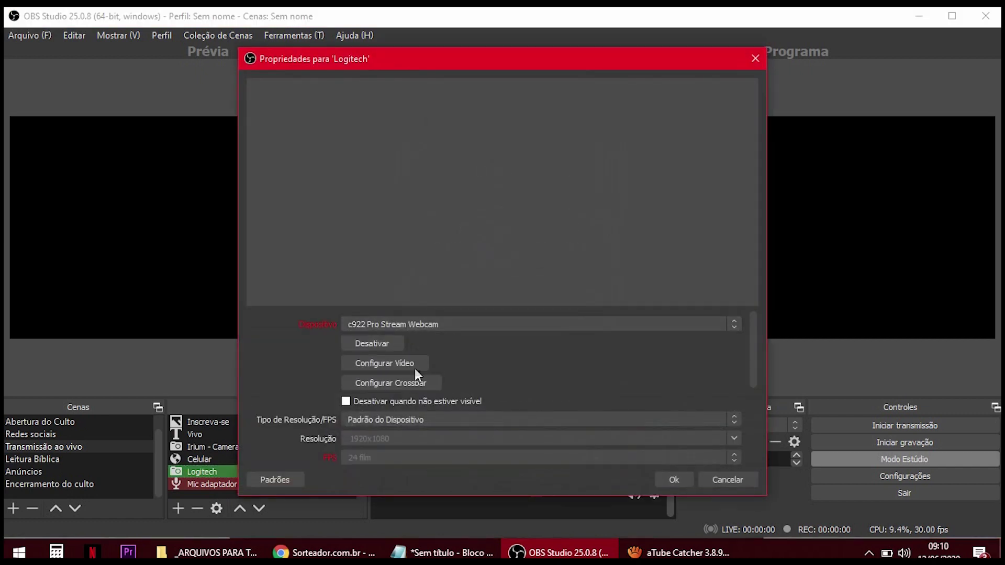
{"action": "scroll", "coordinate": [471, 445], "scroll_direction": "down", "scroll_amount": 4}
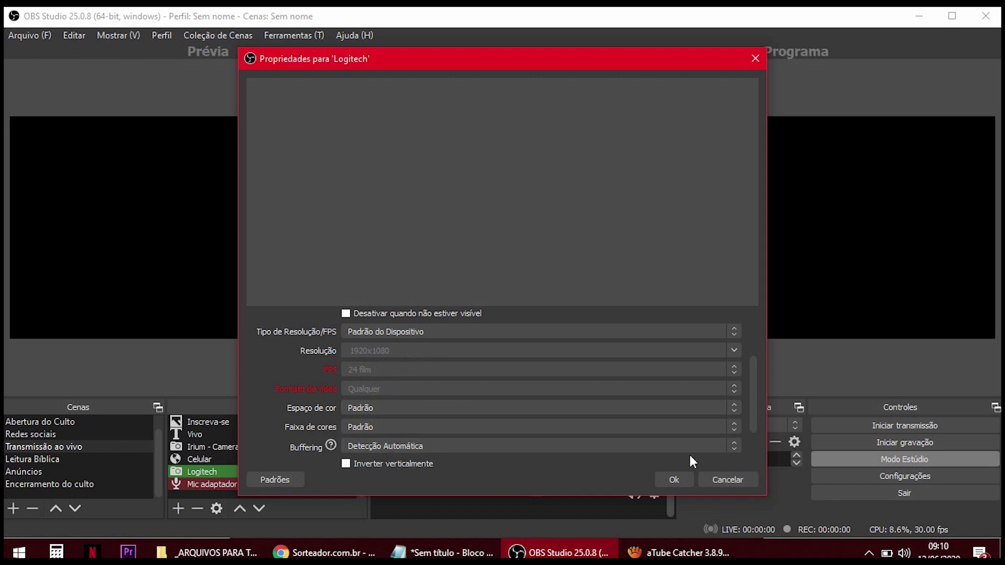
{"action": "left_click", "coordinate": [674, 479]}
Check the Celular browser source's properties without changing them
{"action": "left_click", "coordinate": [249, 459]}
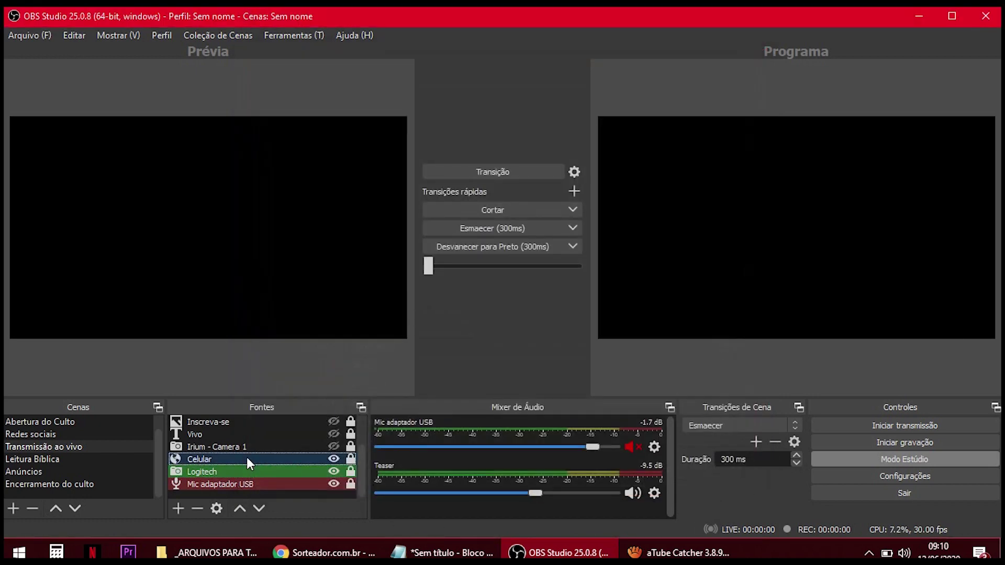
{"action": "double_click", "coordinate": [247, 457]}
{"action": "left_click", "coordinate": [659, 479]}
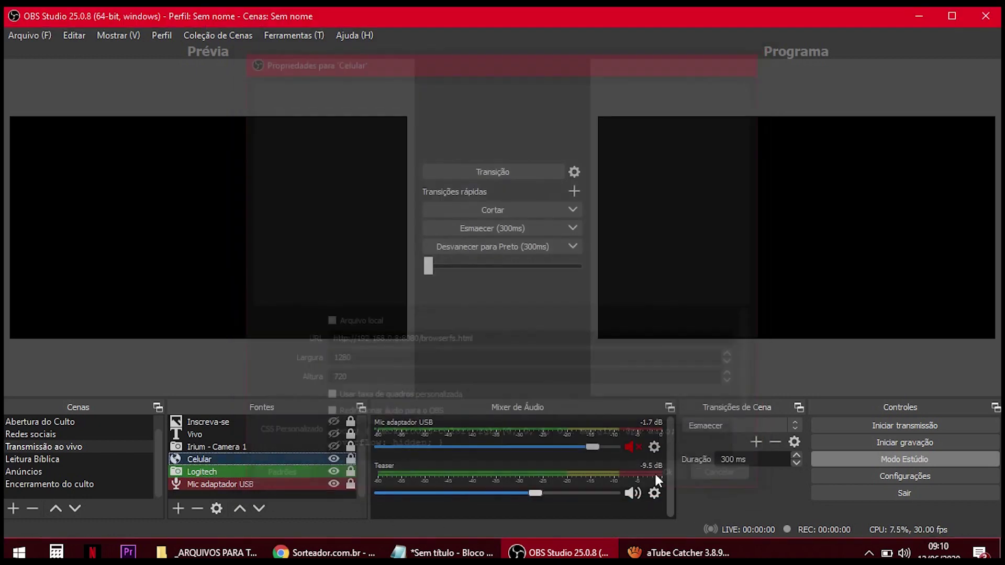
Show the Vivo text source in the preview and review its text and colour properties without changing them
{"action": "scroll", "coordinate": [259, 467], "scroll_direction": "up", "scroll_amount": 1}
{"action": "left_click", "coordinate": [246, 472]}
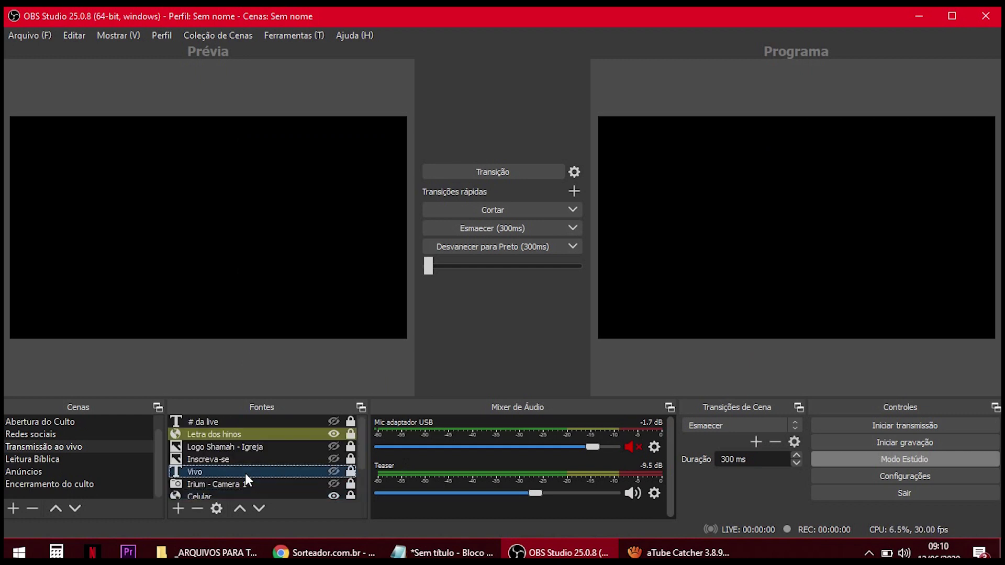
{"action": "left_click", "coordinate": [334, 471]}
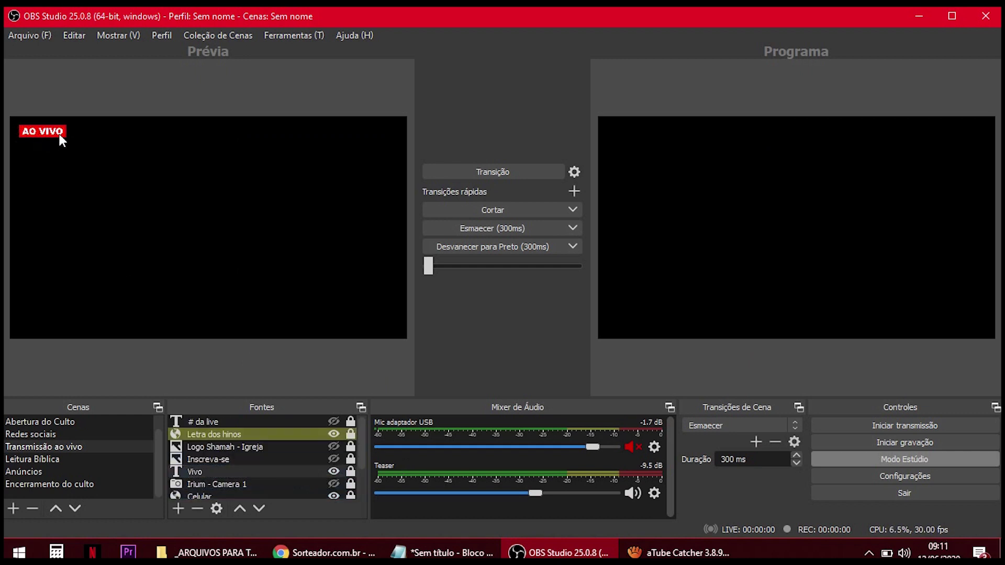
{"action": "double_click", "coordinate": [208, 472]}
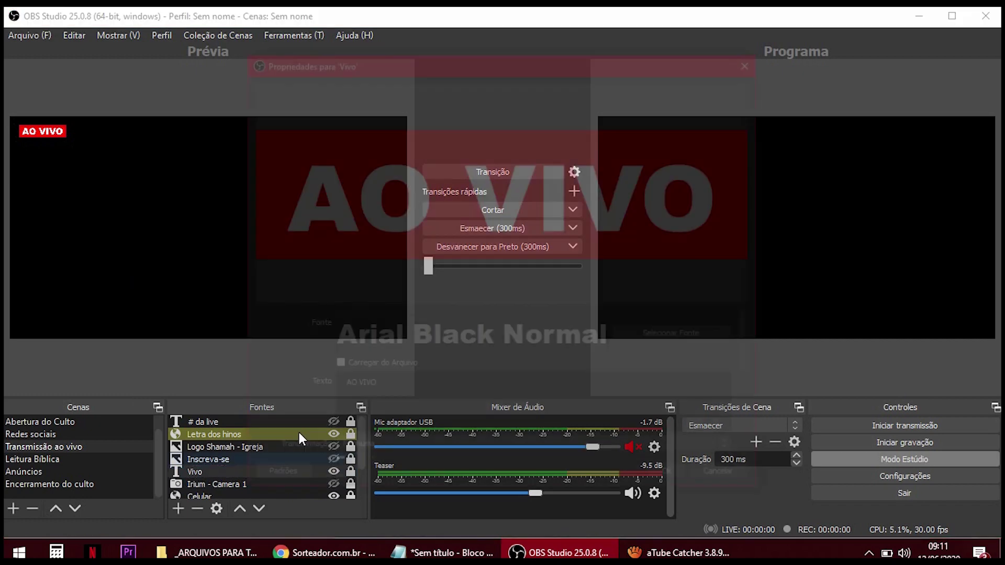
{"action": "scroll", "coordinate": [407, 408], "scroll_direction": "down", "scroll_amount": 4}
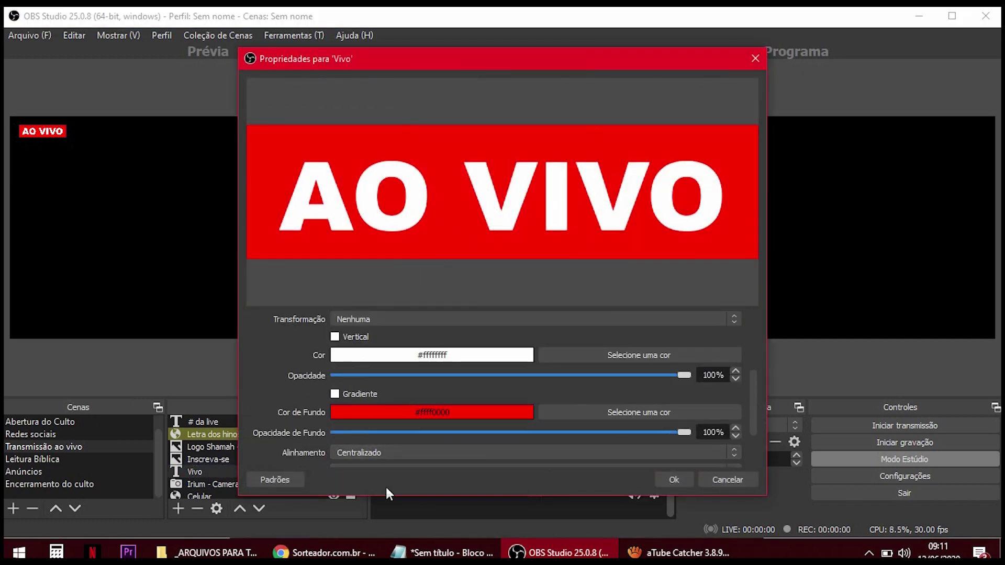
{"action": "left_click", "coordinate": [725, 480]}
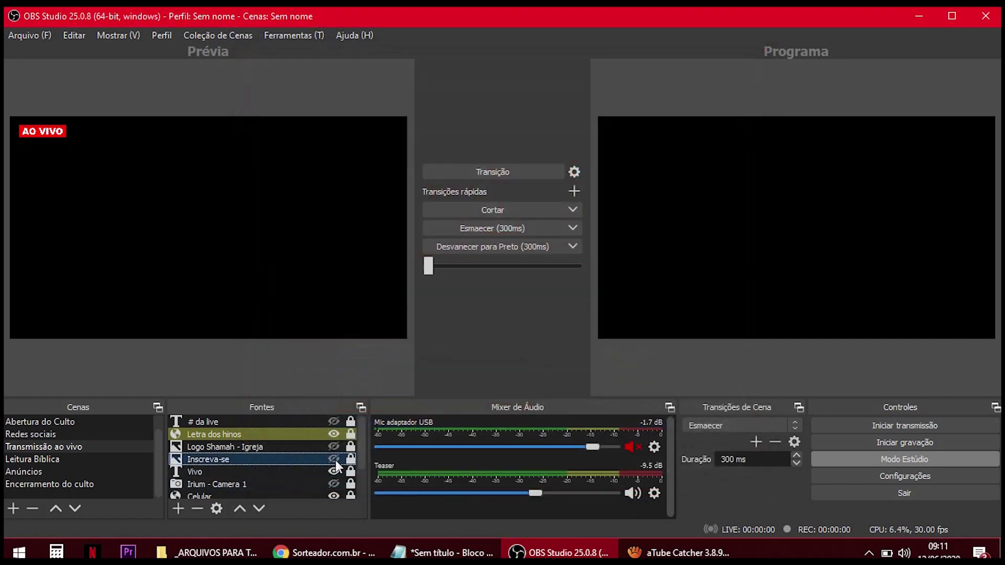
Show the Inscreva-se and Logo Shamah - Igreja overlays one at a time in the preview, hiding each one again
{"action": "left_click", "coordinate": [336, 459]}
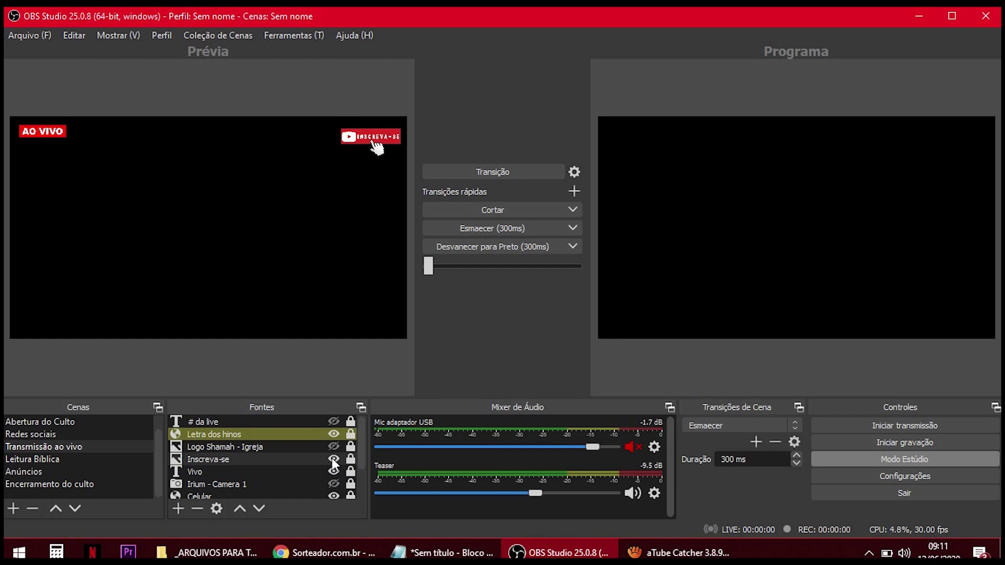
{"action": "left_click", "coordinate": [333, 459]}
{"action": "left_click", "coordinate": [333, 446]}
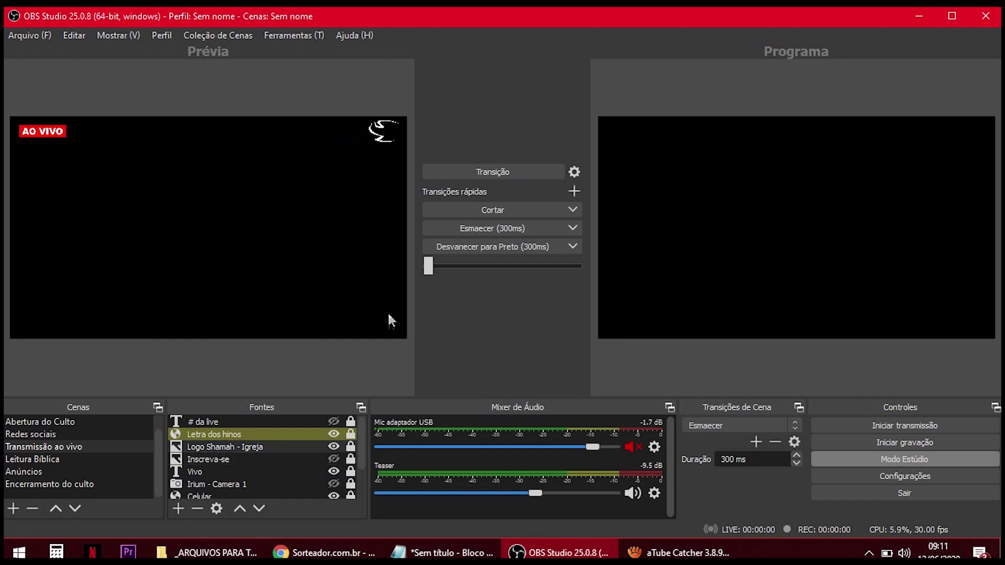
{"action": "left_click", "coordinate": [334, 447]}
{"action": "left_click", "coordinate": [332, 434]}
{"action": "scroll", "coordinate": [283, 437], "scroll_direction": "down", "scroll_amount": 1}
{"action": "scroll", "coordinate": [262, 455], "scroll_direction": "up", "scroll_amount": 1}
{"action": "scroll", "coordinate": [255, 464], "scroll_direction": "down", "scroll_amount": 1}
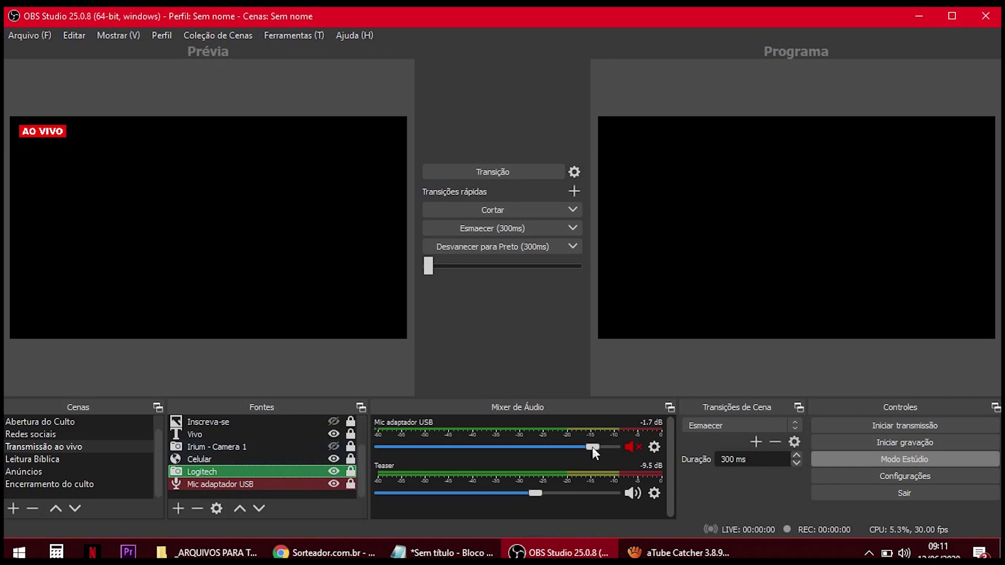
Open the Capa Youtube scene, and look up the countdown files in the Contador Tutorial folder in File Explorer
{"action": "scroll", "coordinate": [287, 445], "scroll_direction": "up", "scroll_amount": 1}
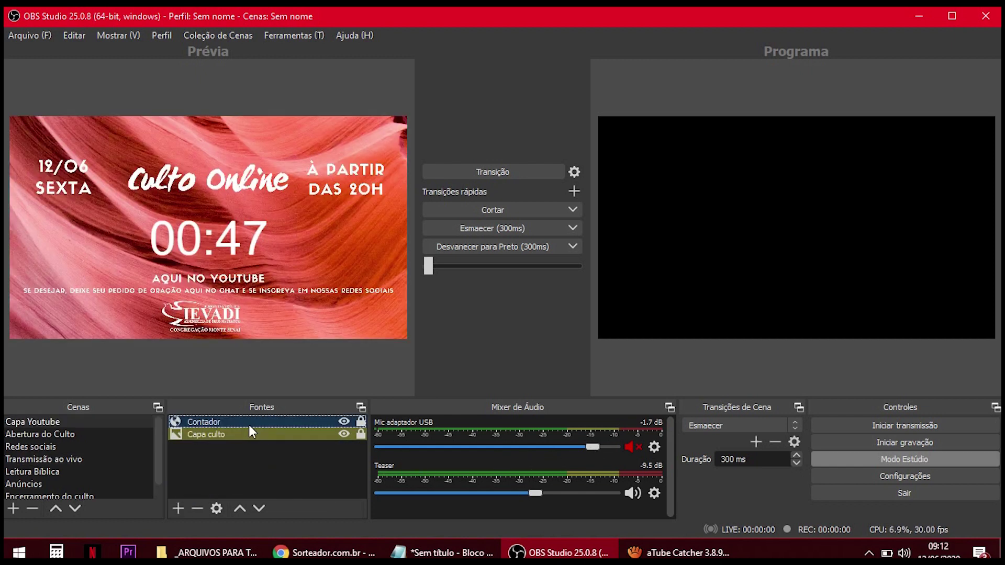
{"action": "scroll", "coordinate": [109, 454], "scroll_direction": "down", "scroll_amount": 1}
{"action": "scroll", "coordinate": [109, 455], "scroll_direction": "up", "scroll_amount": 1}
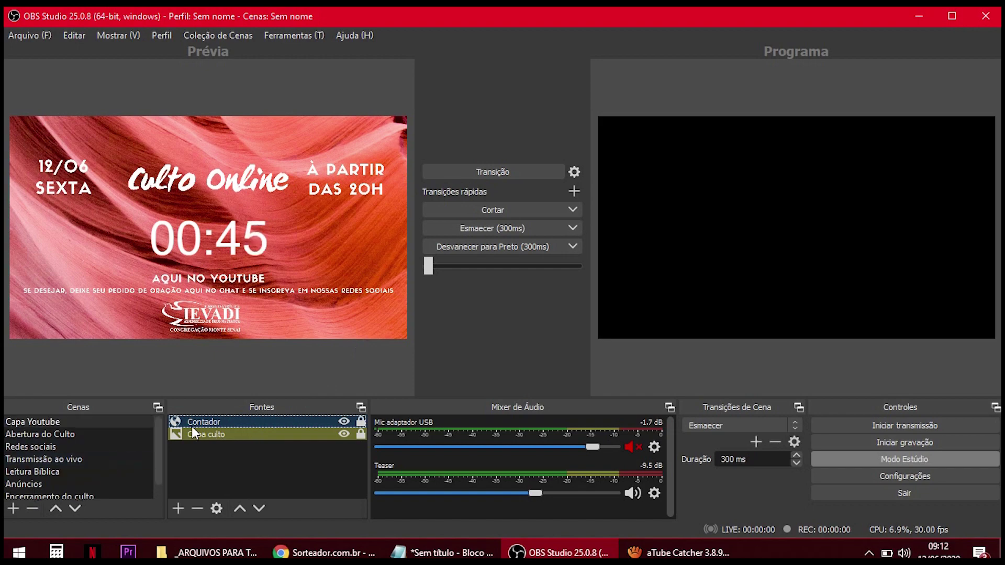
{"action": "left_click", "coordinate": [209, 553]}
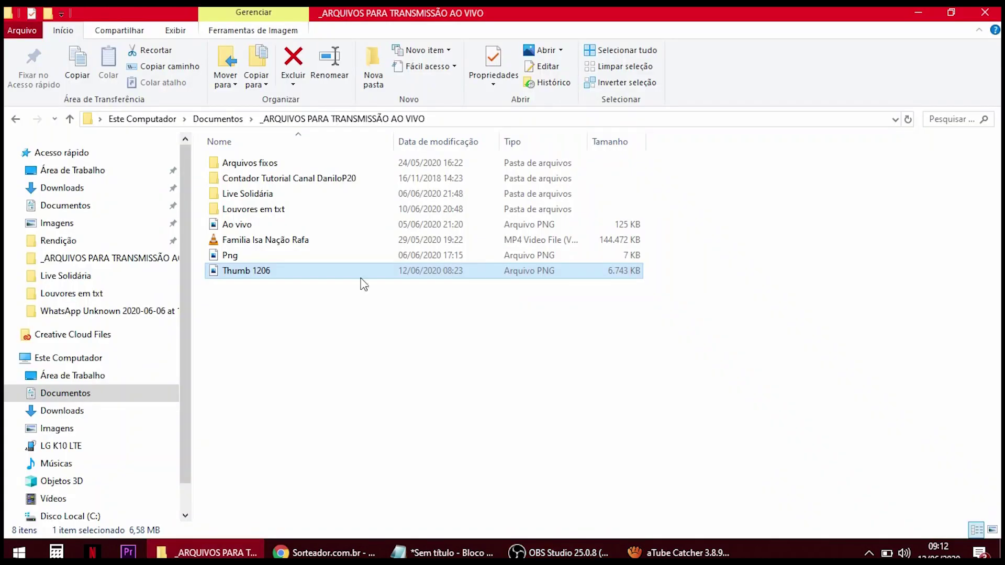
{"action": "double_click", "coordinate": [290, 182]}
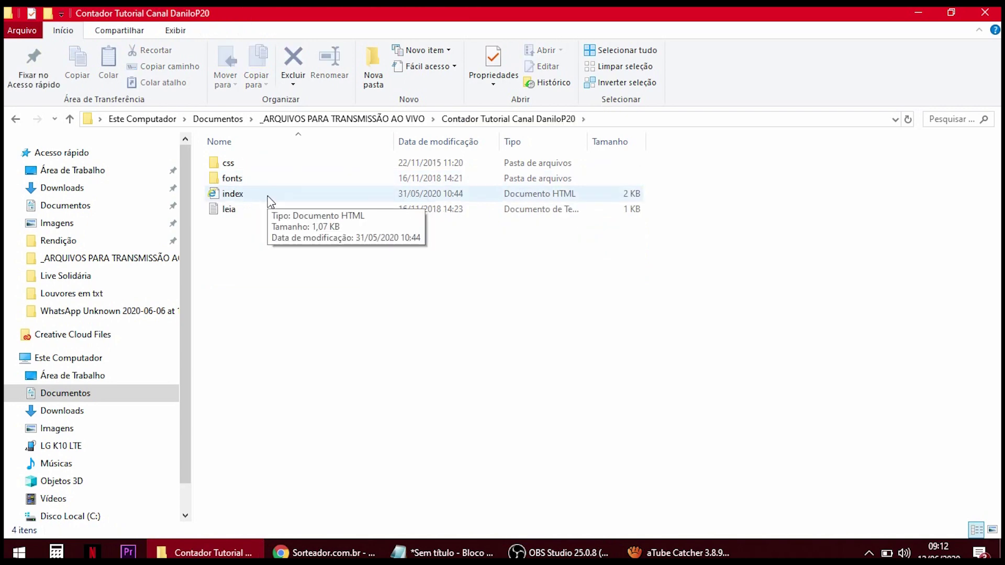
Switch back to OBS Studio and replace the Contador source with a new browser source named Navegador
{"action": "left_click", "coordinate": [558, 553]}
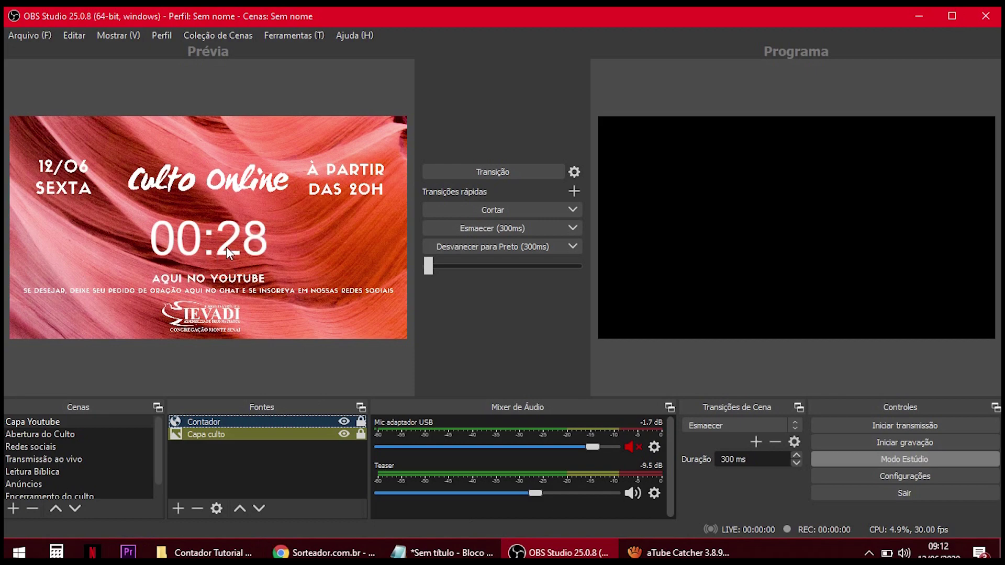
{"action": "left_click", "coordinate": [178, 508]}
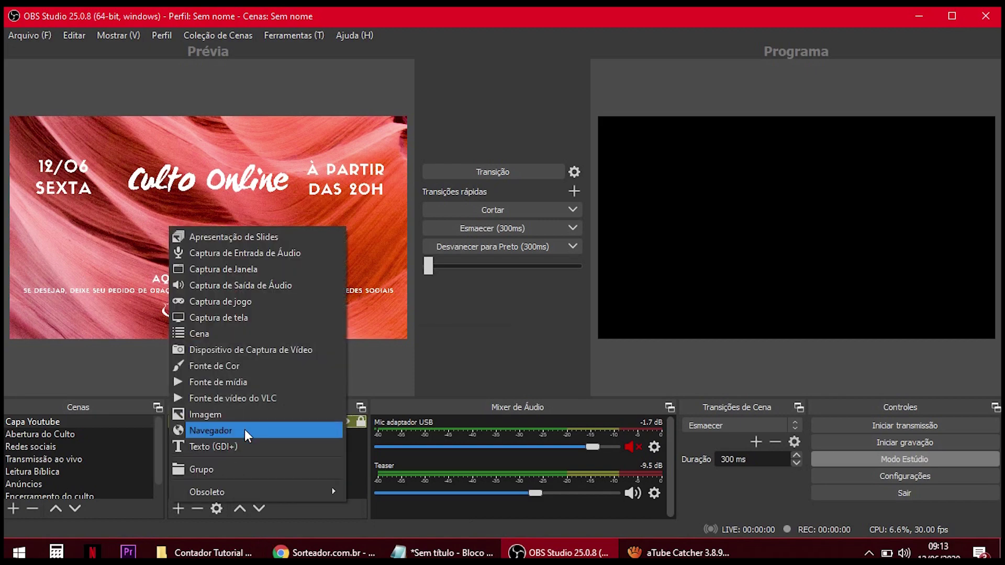
{"action": "left_click", "coordinate": [243, 430]}
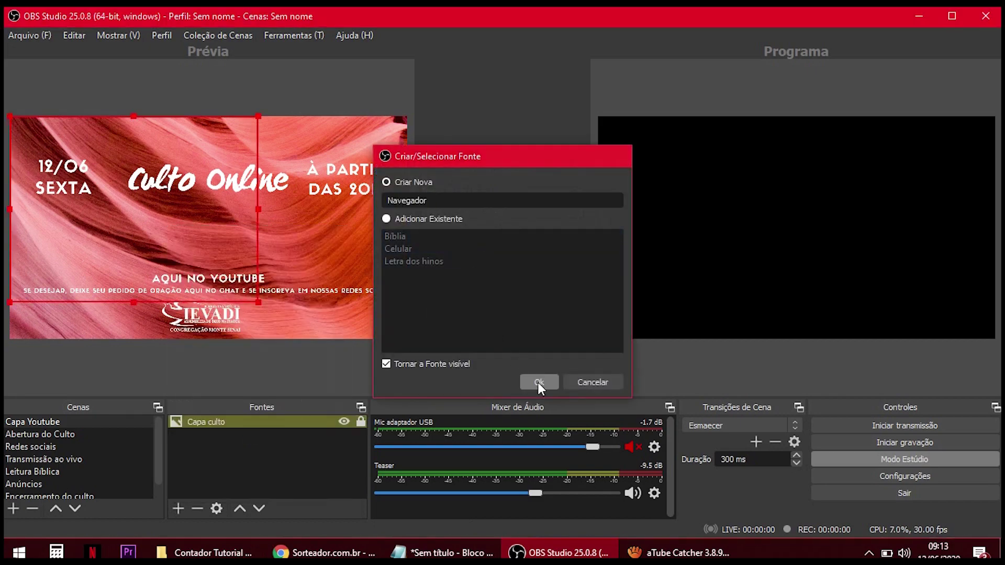
{"action": "left_click", "coordinate": [538, 382]}
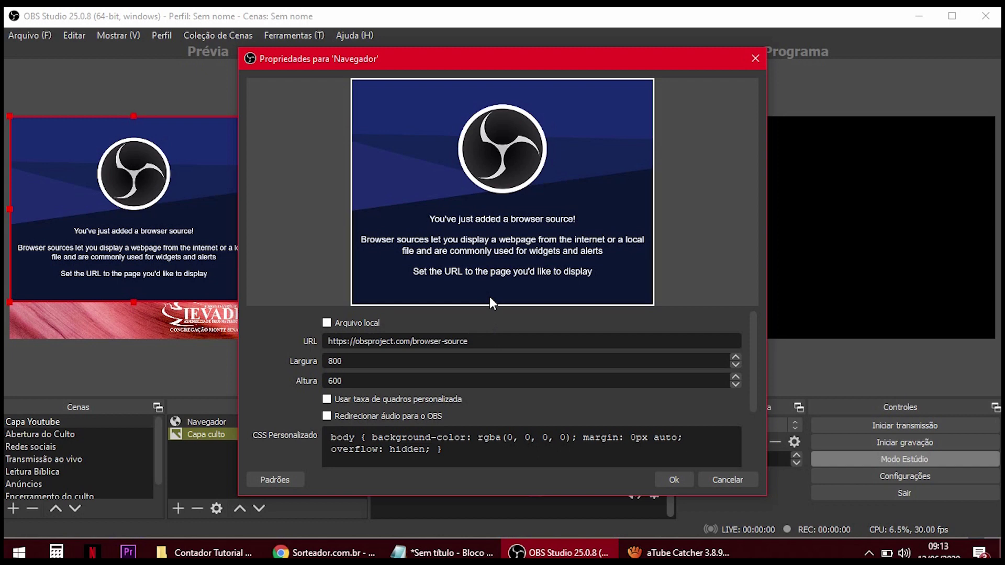
Set the Navegador source to use a local file and choose index from the Contador Tutorial folder
{"action": "left_click_drag", "start_coordinate": [468, 341], "coordinate": [310, 341]}
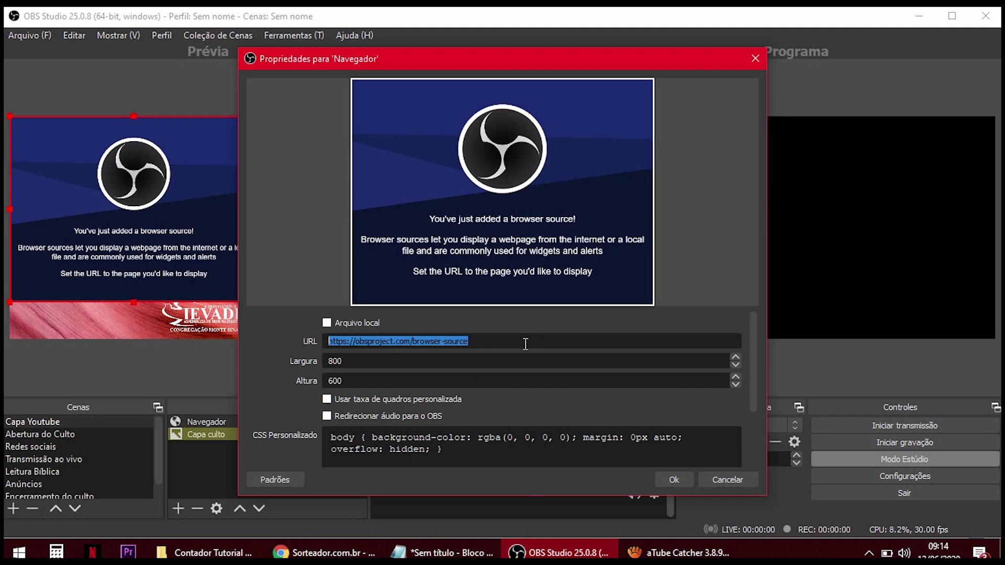
{"action": "left_click", "coordinate": [325, 323]}
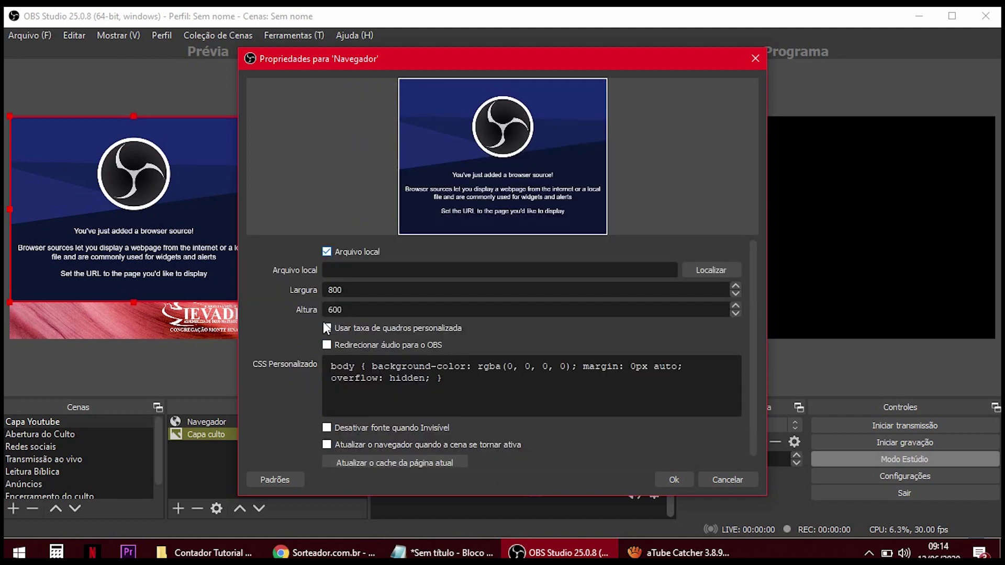
{"action": "left_click", "coordinate": [735, 271]}
{"action": "left_click", "coordinate": [423, 212]}
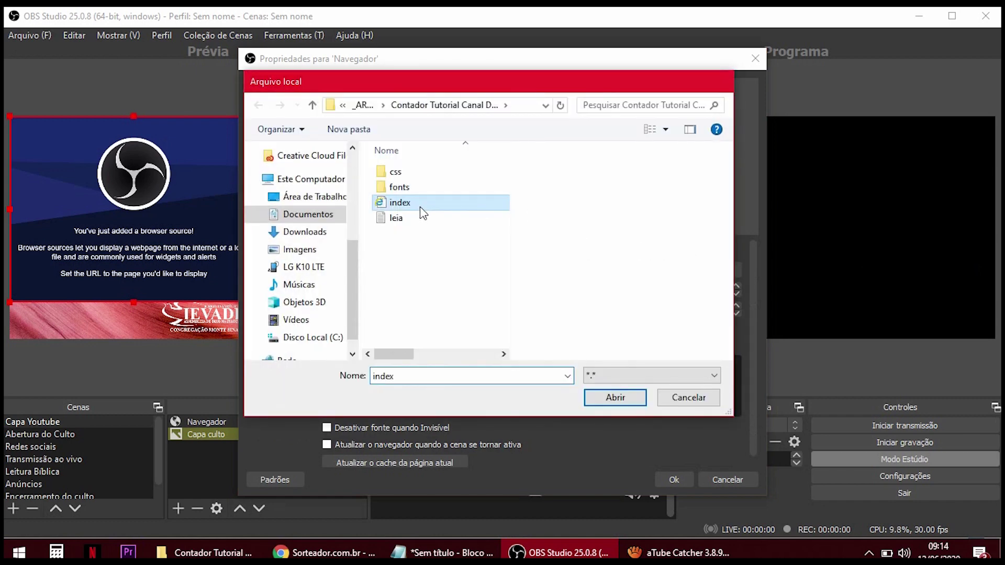
{"action": "double_click", "coordinate": [423, 212]}
Check the index file in File Explorer, and return to OBS Studio to accept the Navegador source's properties
{"action": "left_click", "coordinate": [205, 553]}
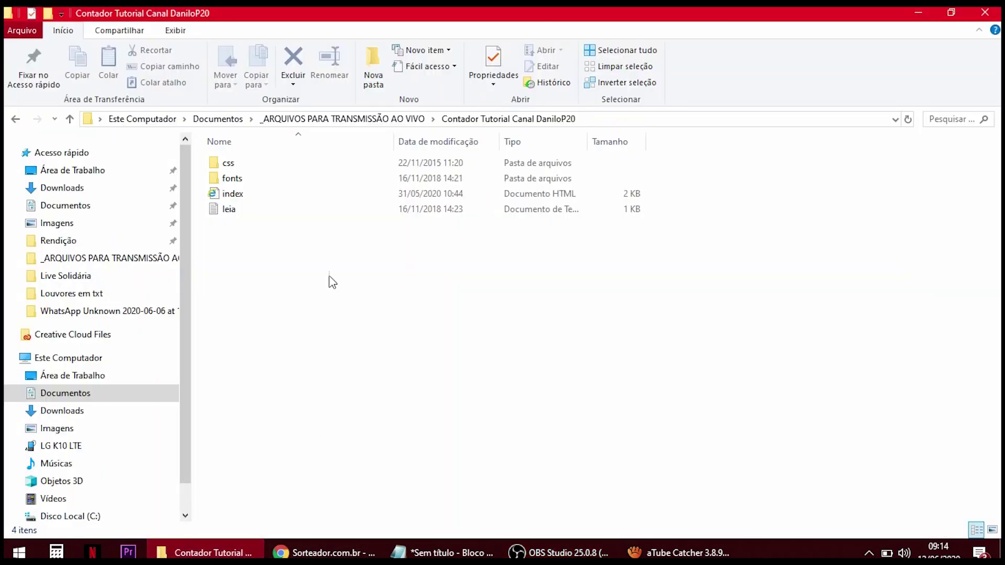
{"action": "left_click", "coordinate": [230, 194]}
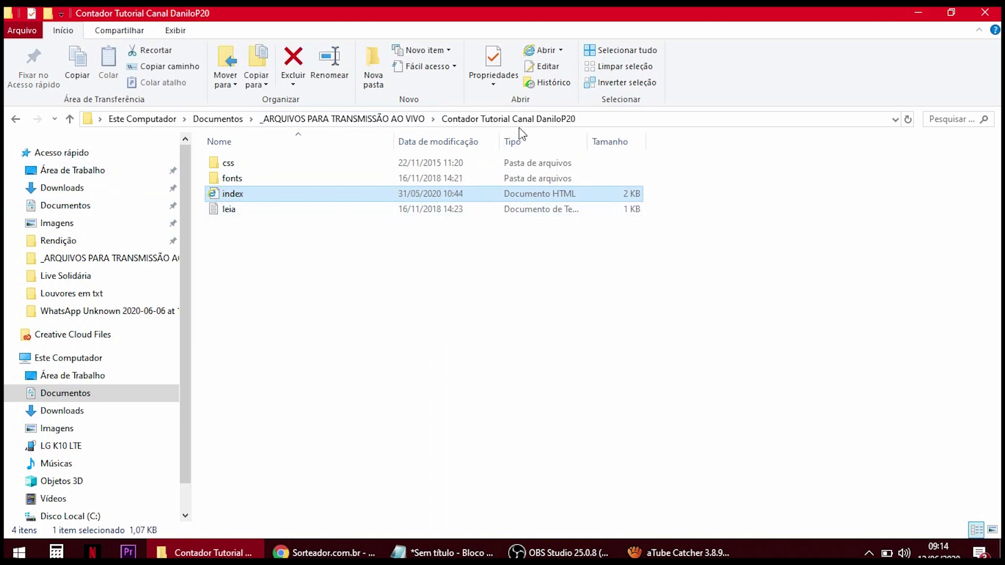
{"action": "left_click", "coordinate": [581, 548]}
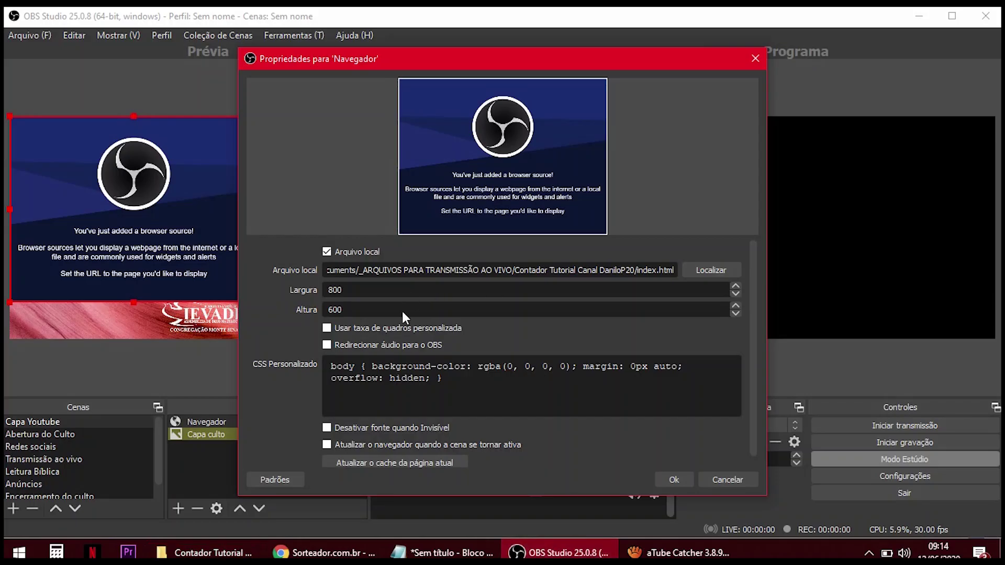
{"action": "left_click", "coordinate": [674, 480]}
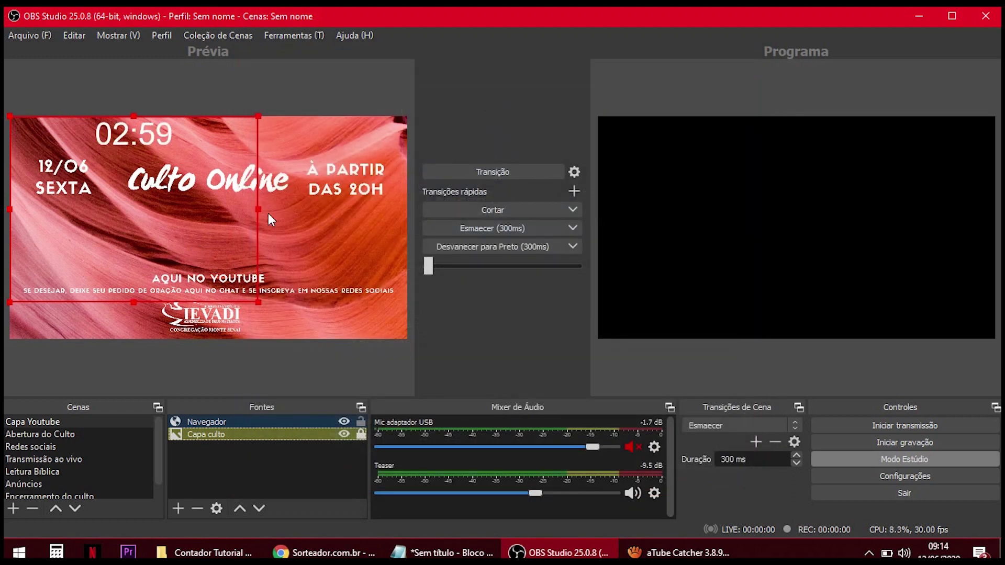
Crop the Navegador countdown around its digits and scale and place it between the Culto Online title and AQUI NO YOUTUBE
{"action": "left_click_drag", "start_coordinate": [258, 209], "coordinate": [178, 209]}
{"action": "left_click_drag", "start_coordinate": [95, 302], "coordinate": [120, 156]}
{"action": "left_click_drag", "start_coordinate": [10, 138], "coordinate": [245, 245]}
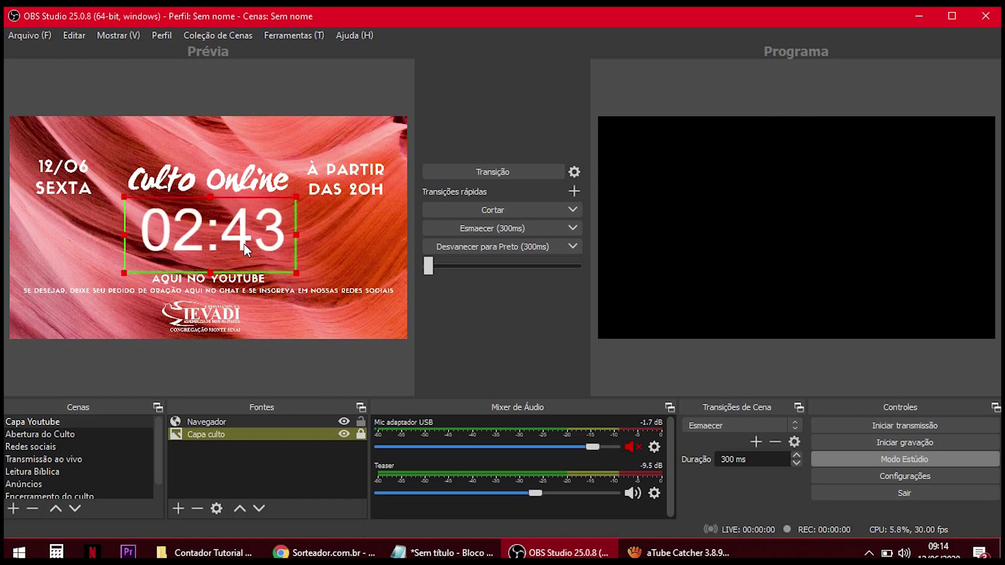
Transition the Capa Youtube scene to the program output and lock the Navegador source
{"action": "left_click_drag", "start_coordinate": [438, 262], "coordinate": [601, 268]}
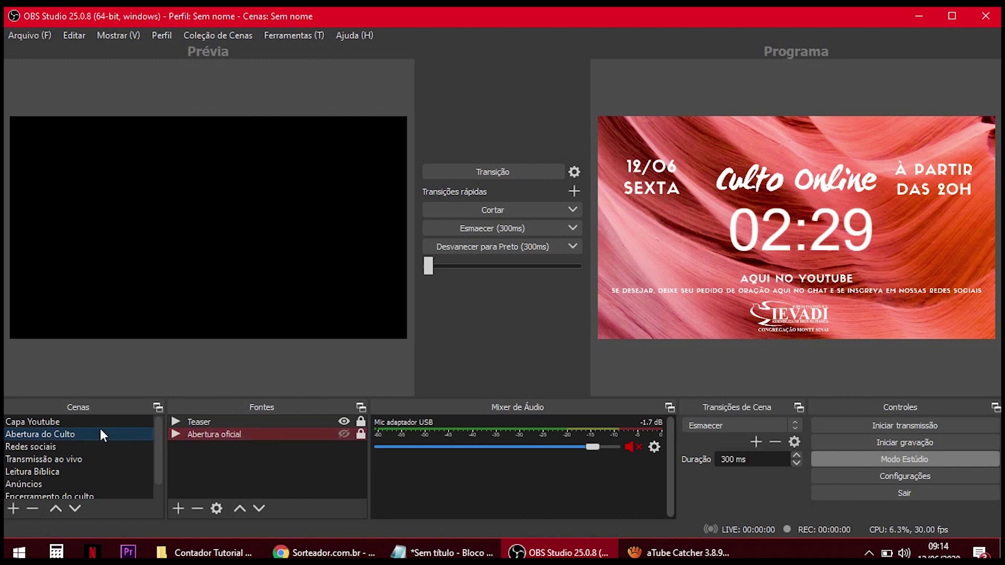
{"action": "left_click", "coordinate": [139, 423]}
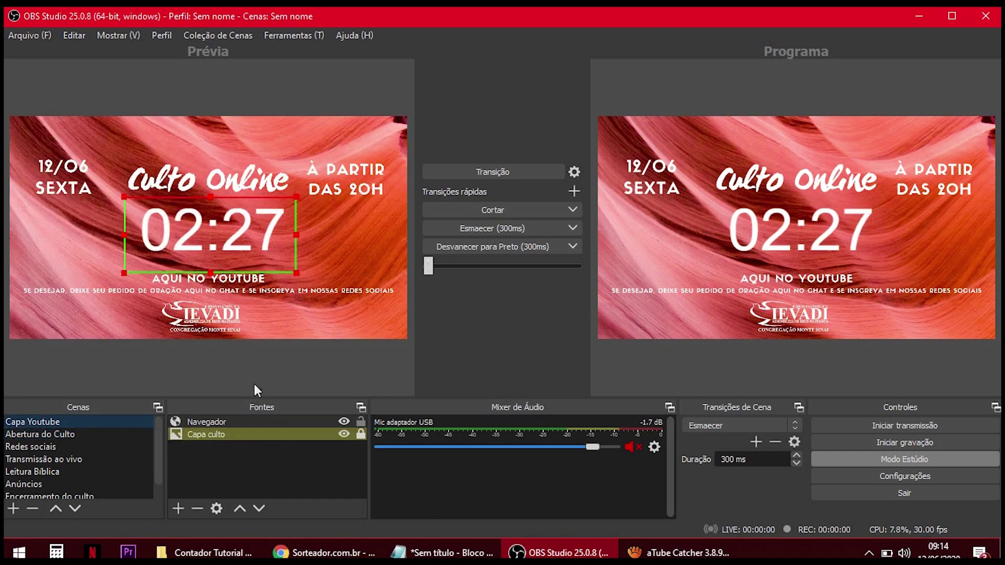
{"action": "left_click", "coordinate": [361, 422]}
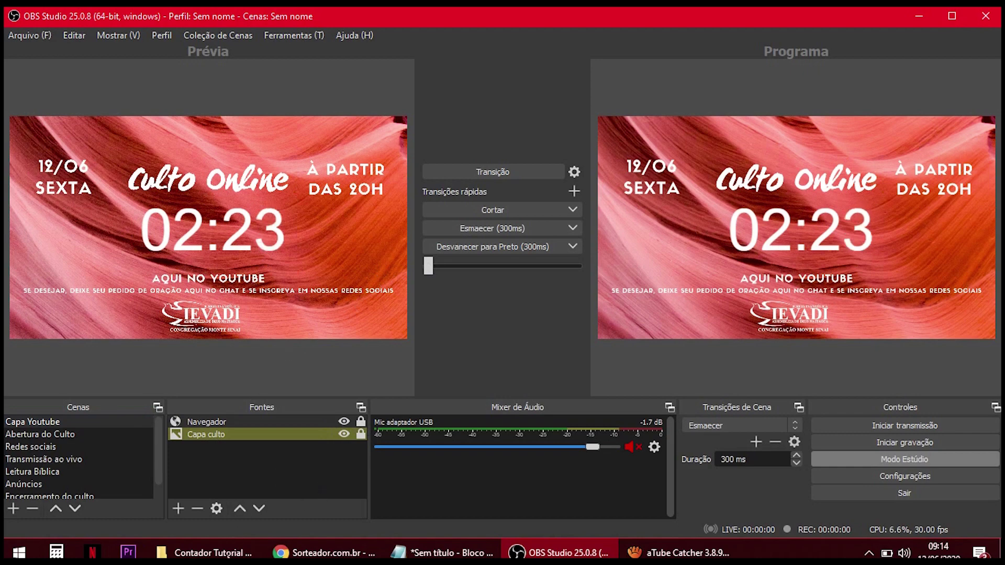
Review the Navegador source's properties and close them without changes
{"action": "double_click", "coordinate": [230, 419]}
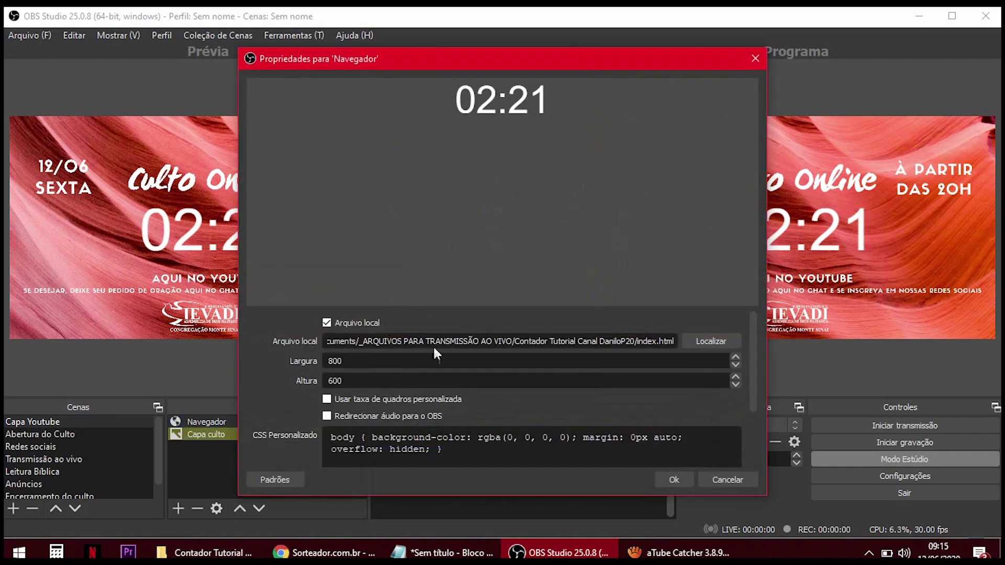
{"action": "scroll", "coordinate": [440, 419], "scroll_direction": "down", "scroll_amount": 3}
{"action": "scroll", "coordinate": [440, 419], "scroll_direction": "up", "scroll_amount": 3}
{"action": "left_click", "coordinate": [712, 479]}
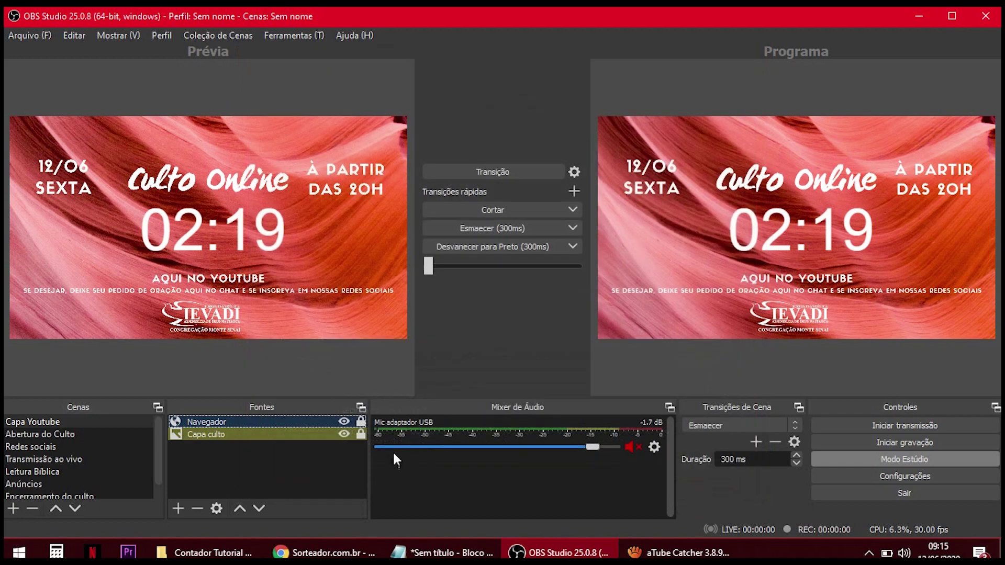
Open the index file from the Contador Tutorial folder in Notepad and find the line that sets the timer
{"action": "left_click", "coordinate": [237, 553]}
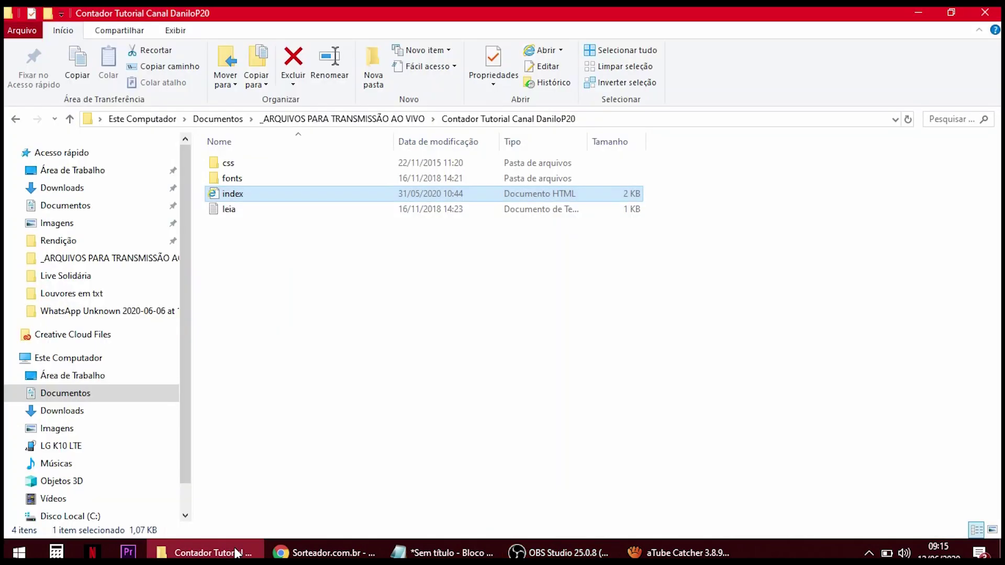
{"action": "right_click", "coordinate": [243, 197]}
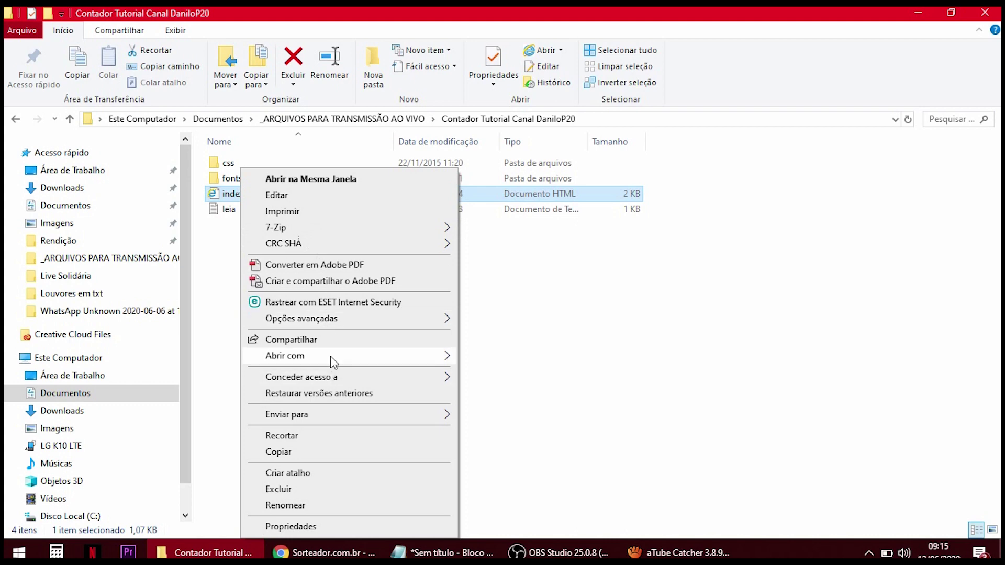
{"action": "mouse_move", "coordinate": [335, 356]}
{"action": "left_click", "coordinate": [495, 361]}
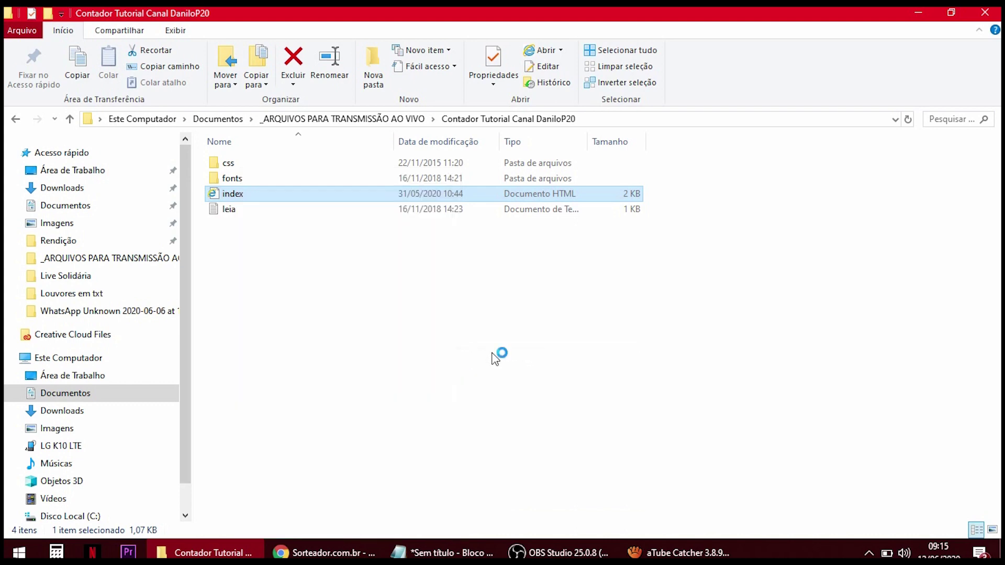
{"action": "scroll", "coordinate": [533, 235], "scroll_direction": "down", "scroll_amount": 9}
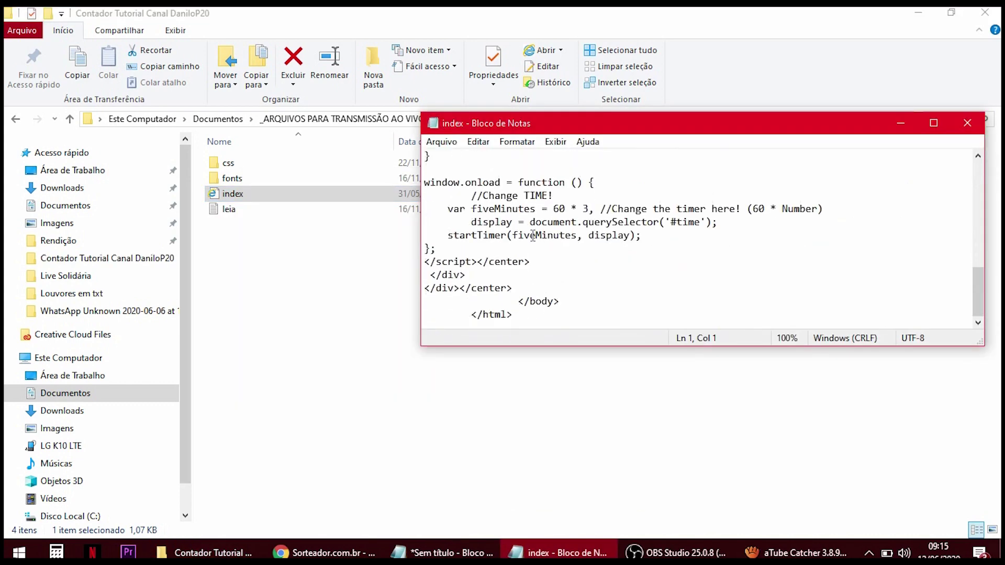
Set the fiveMinutes variable to 60 * 10 for a ten-minute countdown, then save and close the index file
{"action": "left_click_drag", "start_coordinate": [426, 182], "coordinate": [594, 184]}
{"action": "left_click", "coordinate": [497, 208]}
{"action": "left_click", "coordinate": [591, 208]}
{"action": "key", "text": "BackSpace"}
{"action": "type", "text": "20"}
{"action": "key", "text": "BackSpace"}
{"action": "key", "text": "BackSpace"}
{"action": "type", "text": "10"}
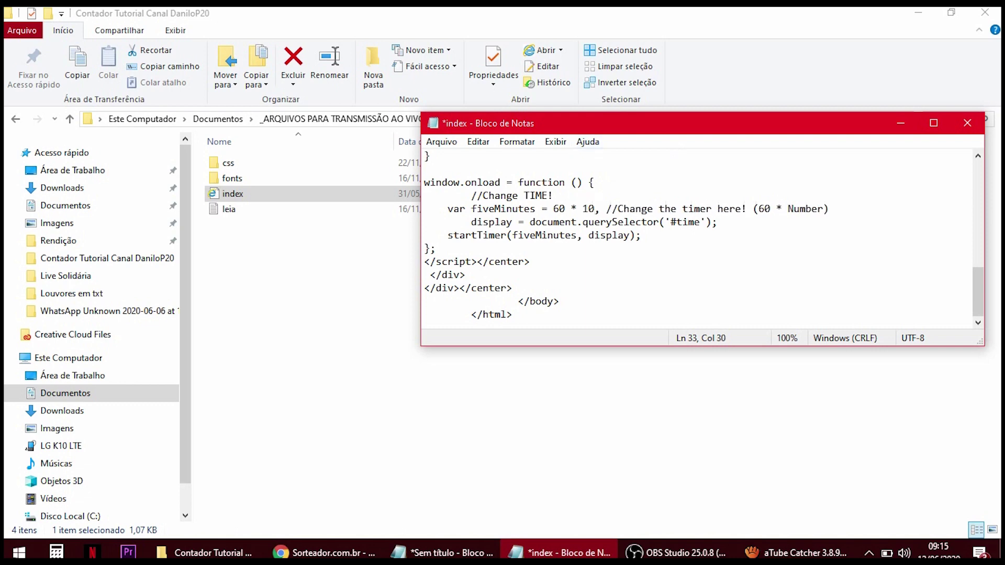
{"action": "left_click", "coordinate": [438, 142]}
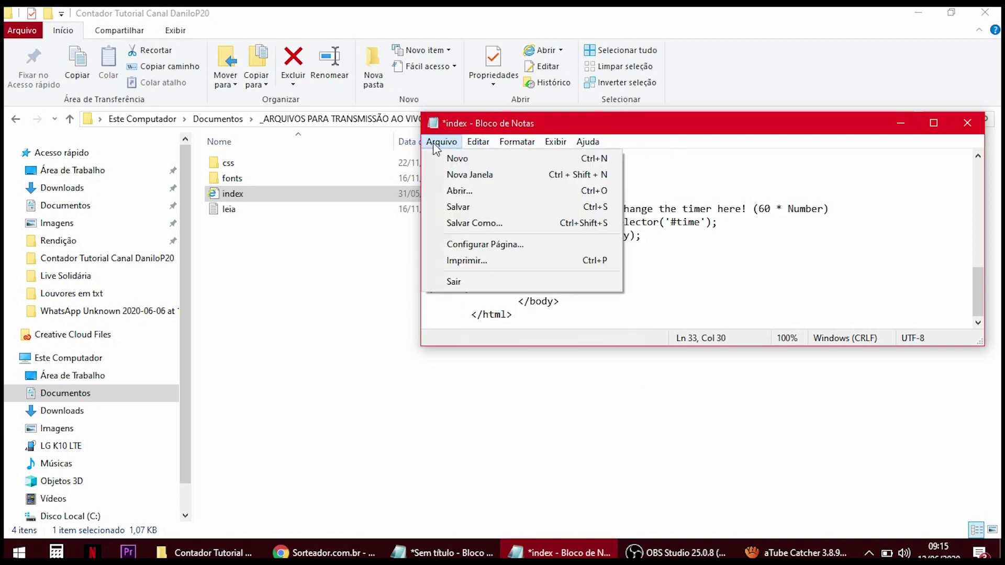
{"action": "left_click", "coordinate": [460, 208]}
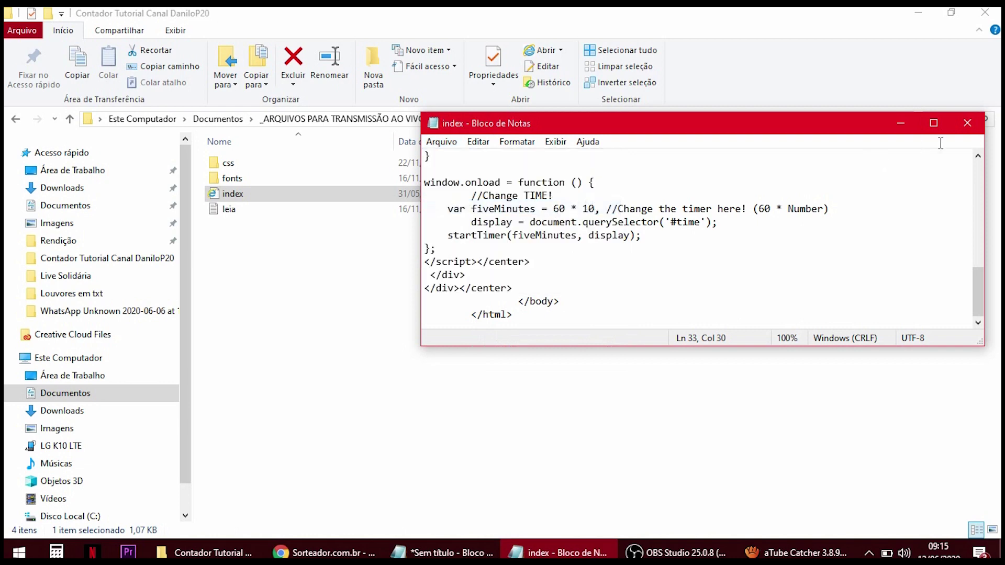
{"action": "left_click", "coordinate": [967, 123]}
Switch back to OBS Studio, refresh the Navegador source's page cache and accept its properties
{"action": "left_click", "coordinate": [563, 552]}
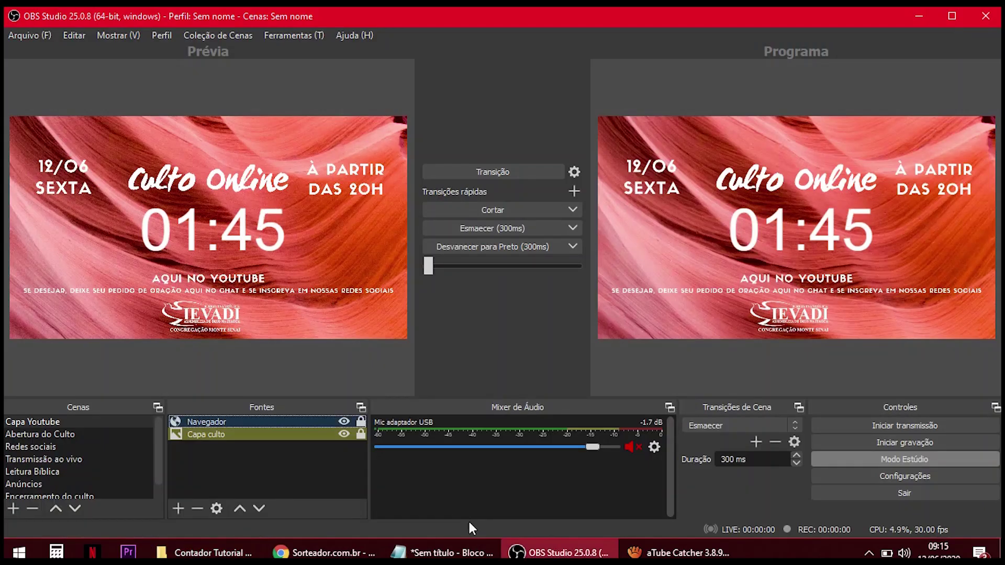
{"action": "double_click", "coordinate": [266, 420]}
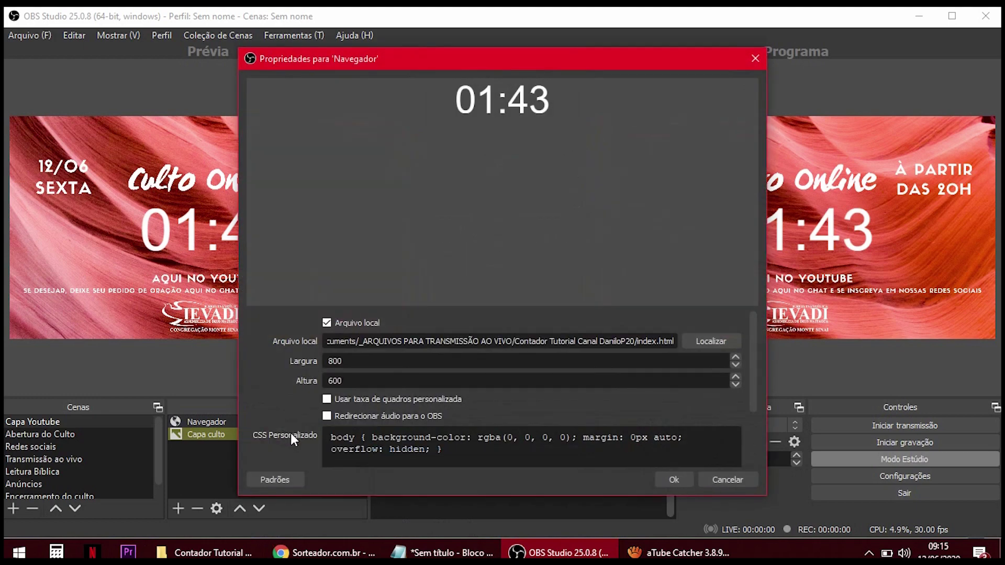
{"action": "scroll", "coordinate": [357, 417], "scroll_direction": "down", "scroll_amount": 3}
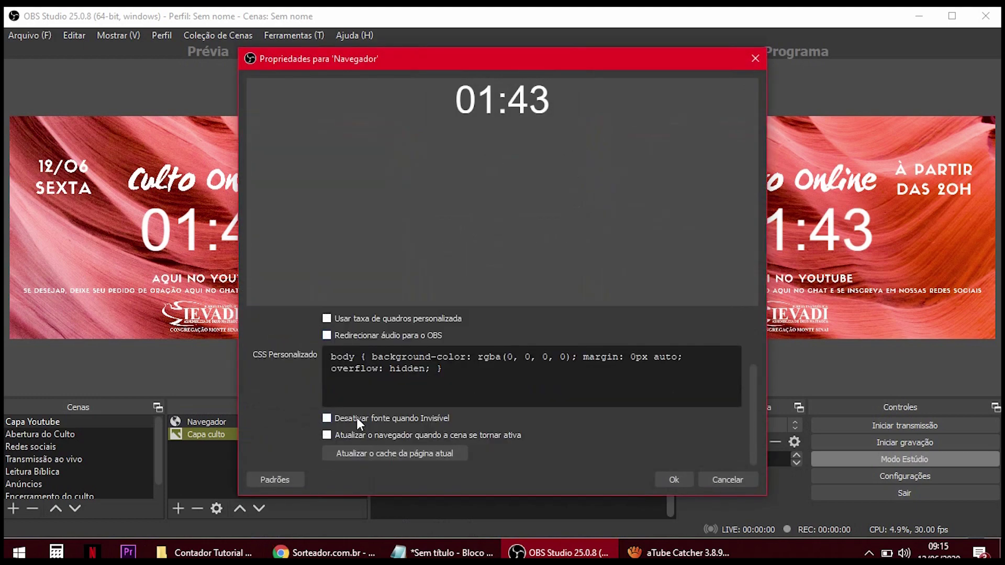
{"action": "left_click", "coordinate": [378, 454]}
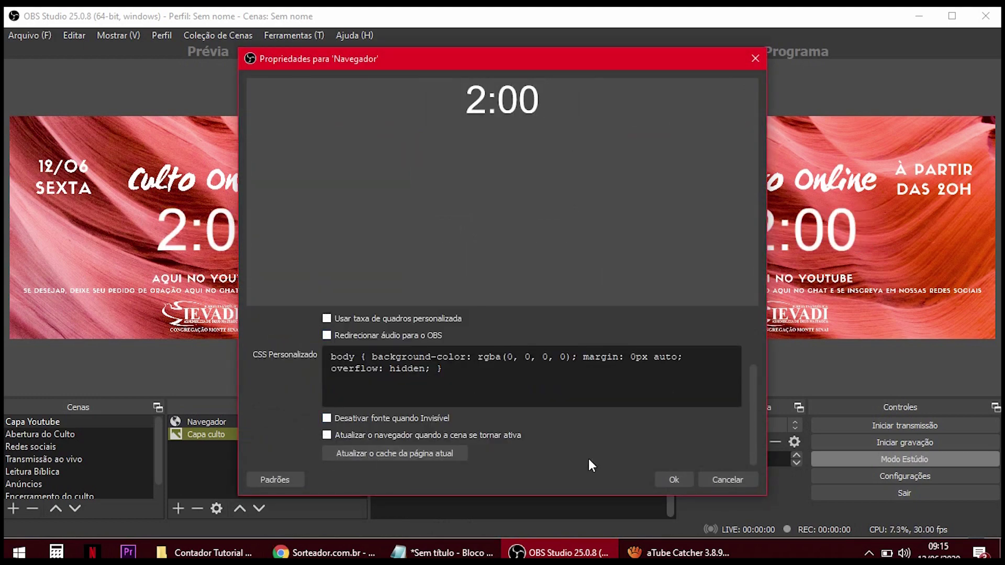
{"action": "left_click", "coordinate": [664, 478]}
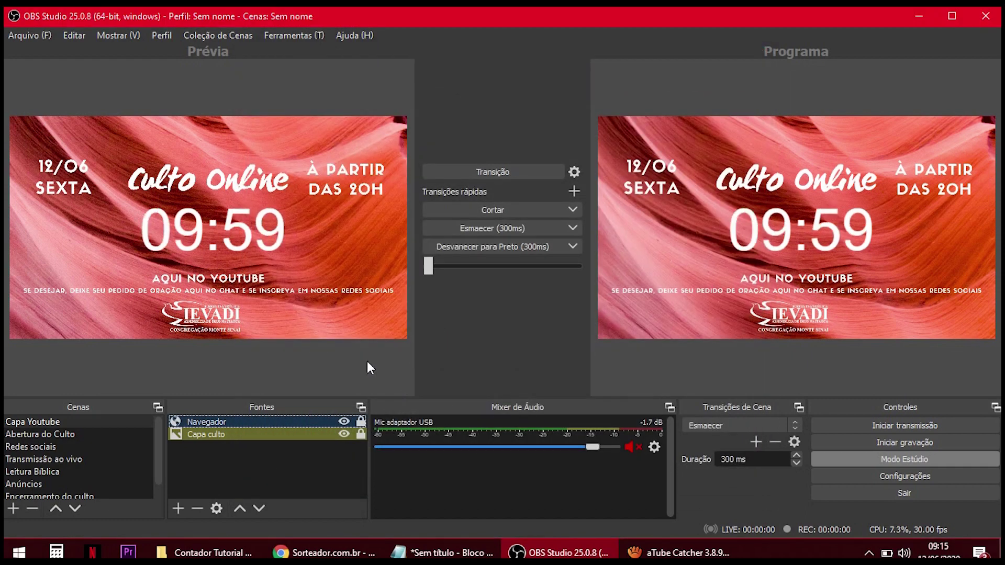
Manually transition the Capa Youtube scene with the reloaded countdown to the program output
{"action": "left_click_drag", "start_coordinate": [429, 267], "coordinate": [600, 277]}
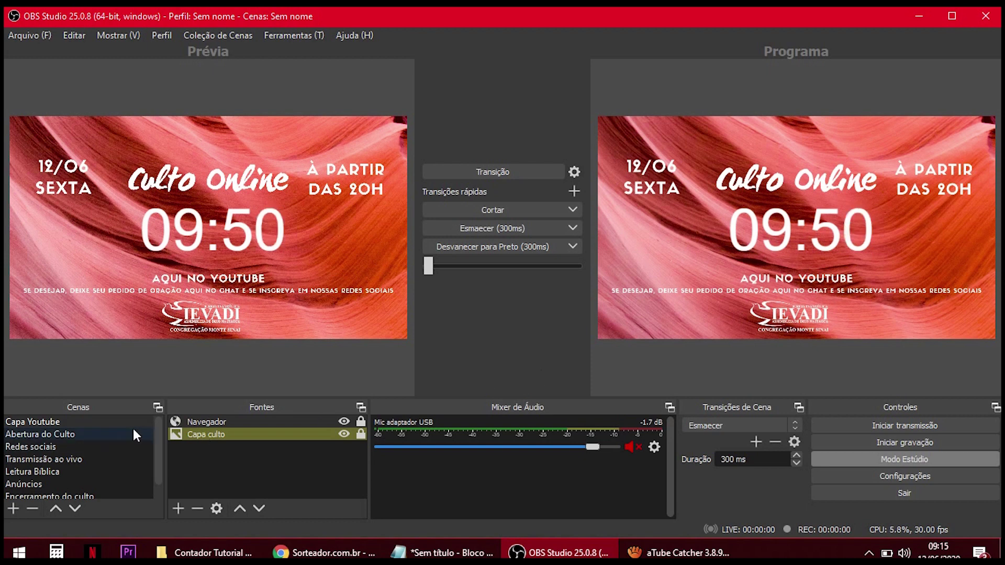
{"action": "left_click", "coordinate": [77, 422]}
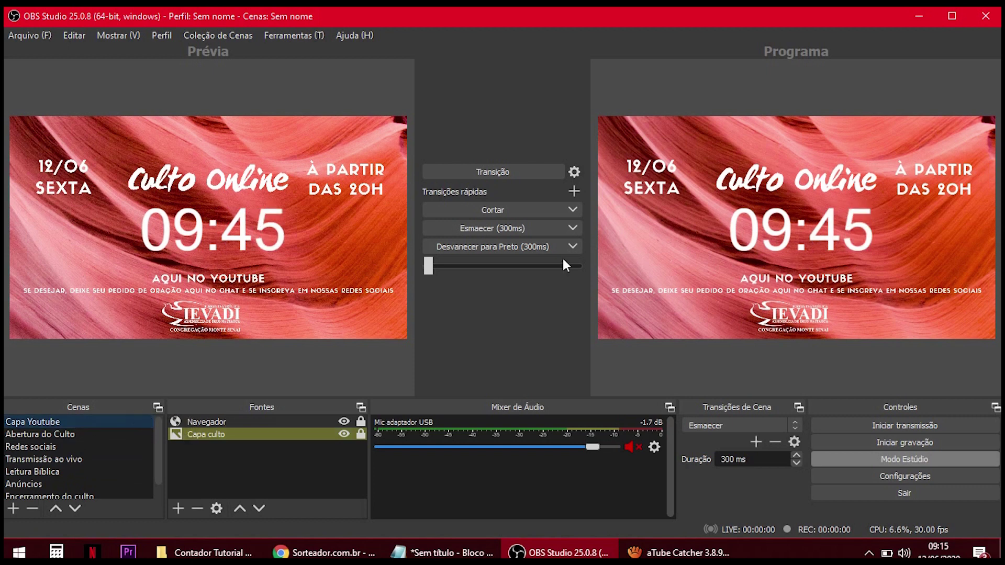
{"action": "left_click_drag", "start_coordinate": [427, 269], "coordinate": [438, 268]}
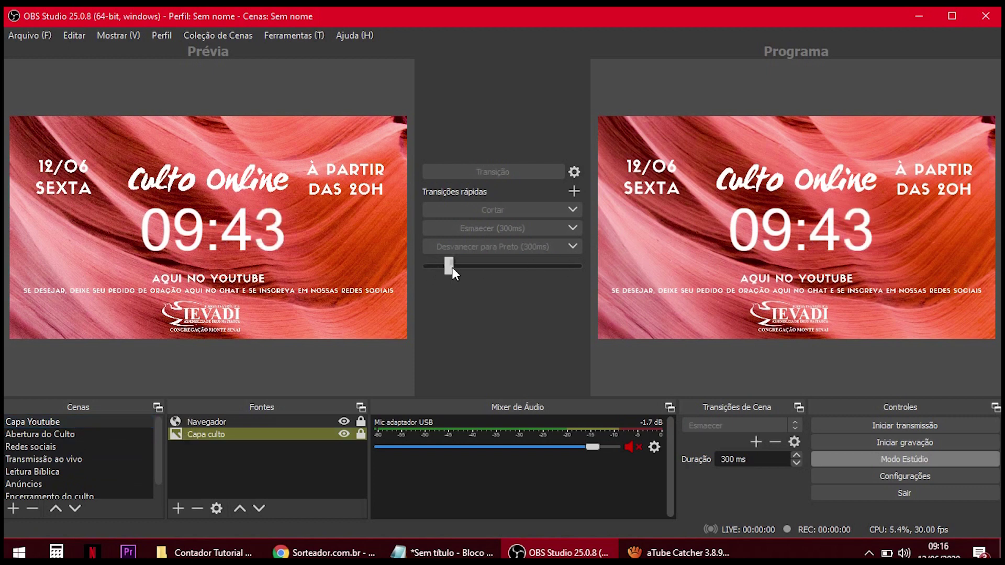
{"action": "left_click_drag", "start_coordinate": [577, 268], "coordinate": [578, 268]}
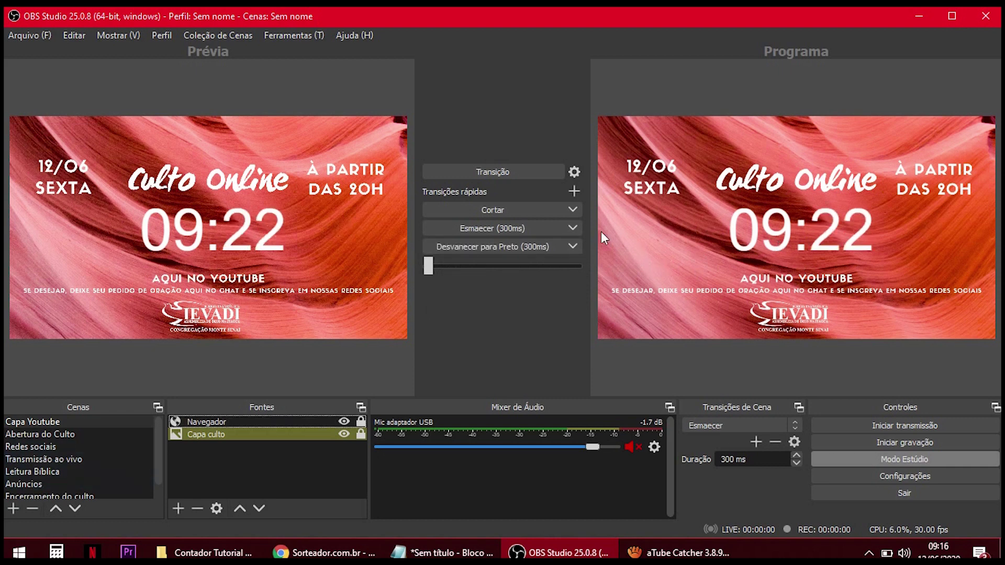
Add a media source playing 01 - Tá Decidido from the Rendição folder to Capa Youtube, and transition the scene to the program output
{"action": "left_click", "coordinate": [178, 509]}
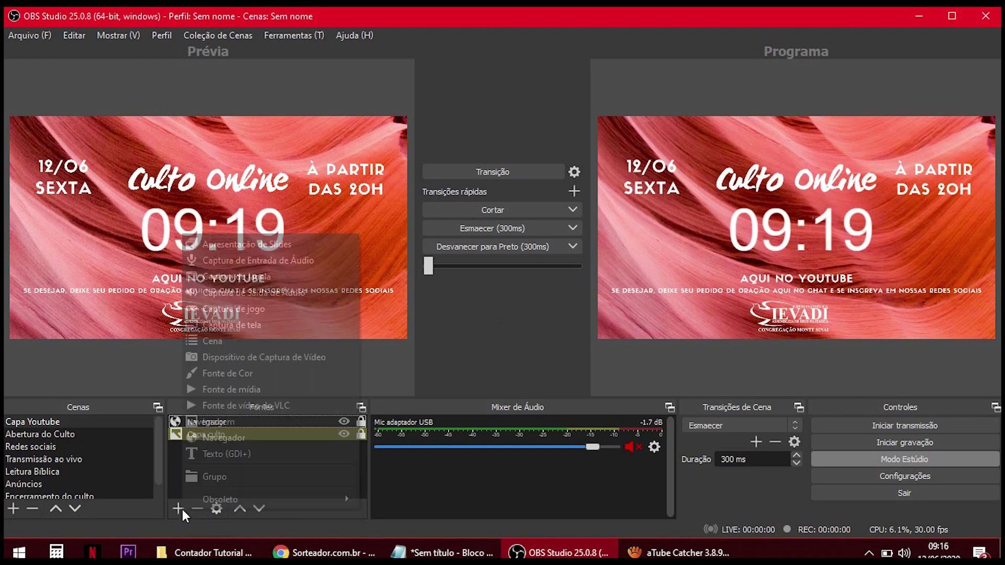
{"action": "left_click", "coordinate": [271, 388]}
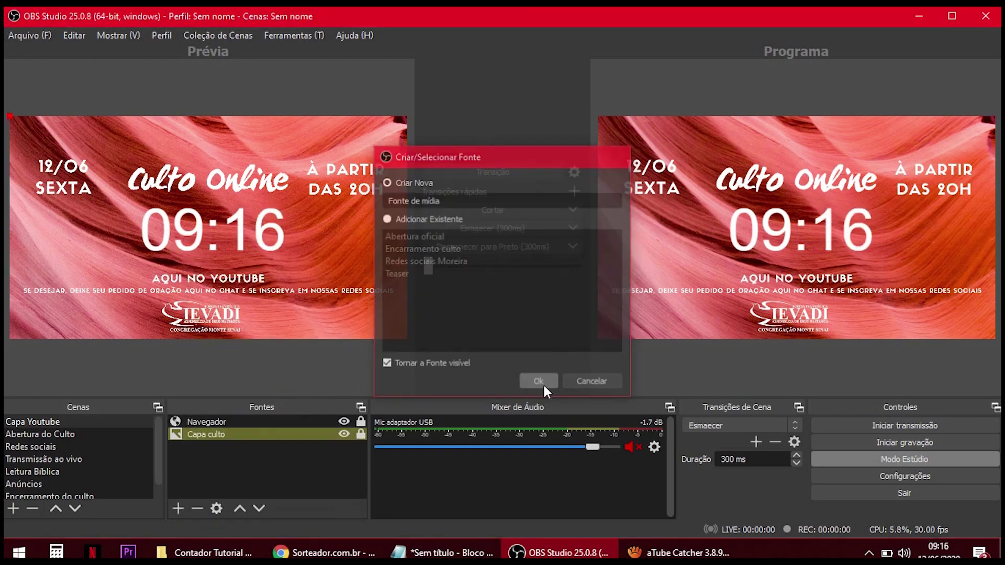
{"action": "left_click", "coordinate": [545, 386]}
{"action": "left_click", "coordinate": [711, 367]}
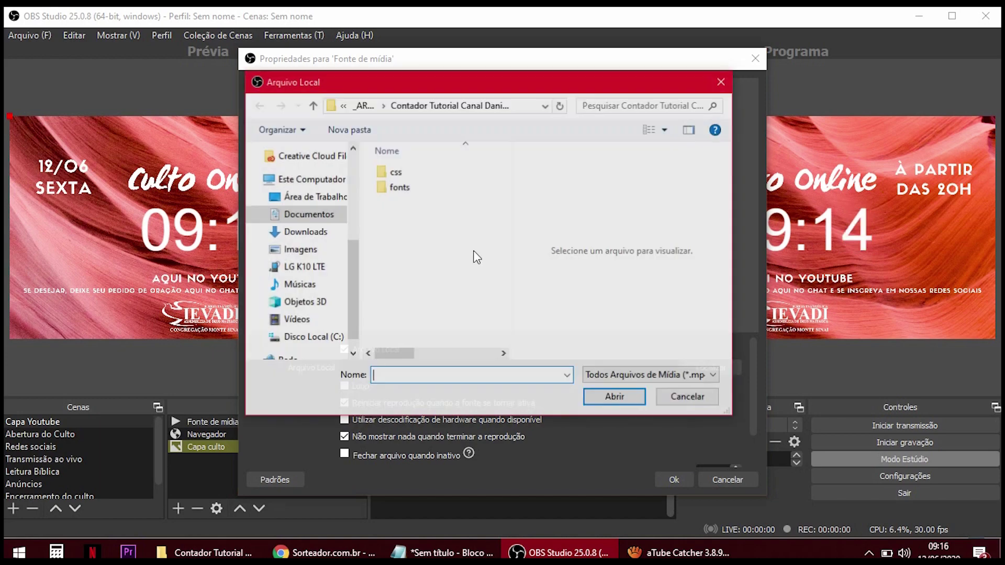
{"action": "scroll", "coordinate": [323, 230], "scroll_direction": "up", "scroll_amount": 3}
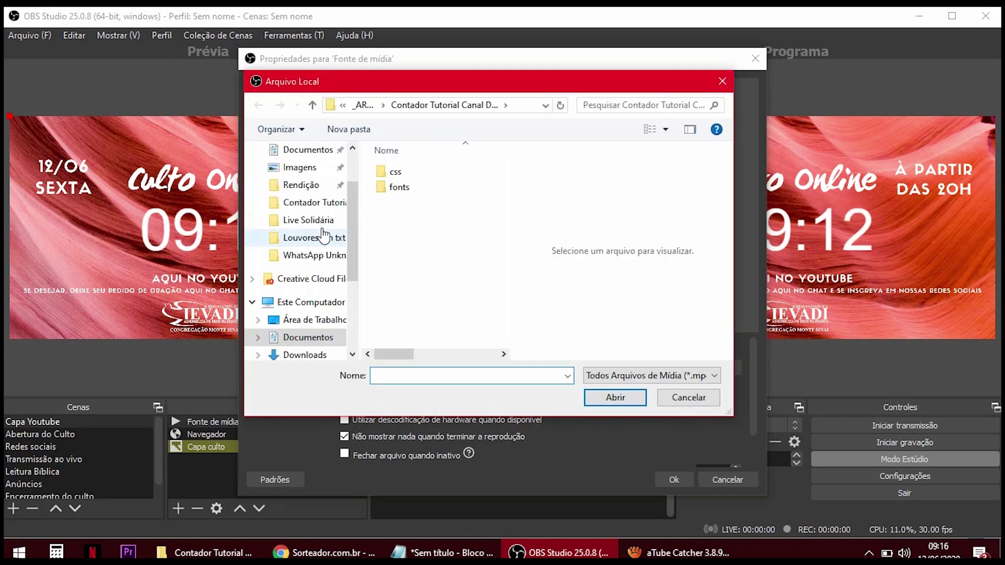
{"action": "left_click", "coordinate": [329, 222]}
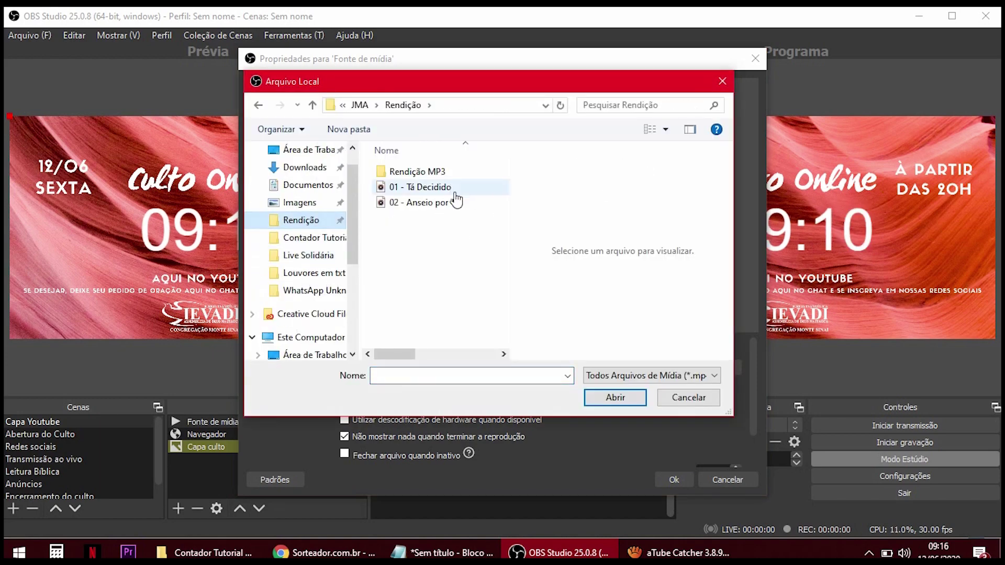
{"action": "double_click", "coordinate": [432, 188]}
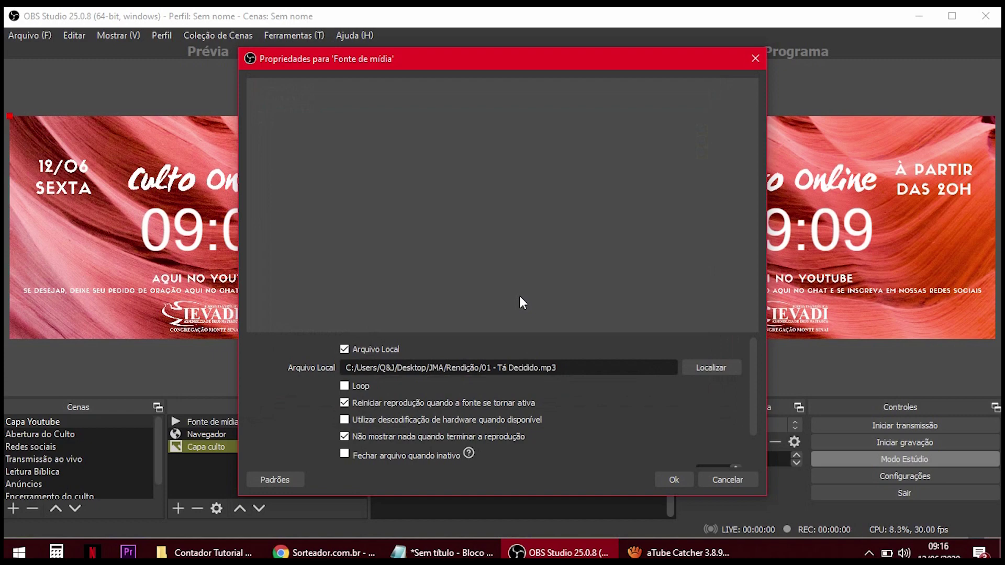
{"action": "left_click", "coordinate": [677, 475]}
{"action": "left_click", "coordinate": [301, 423]}
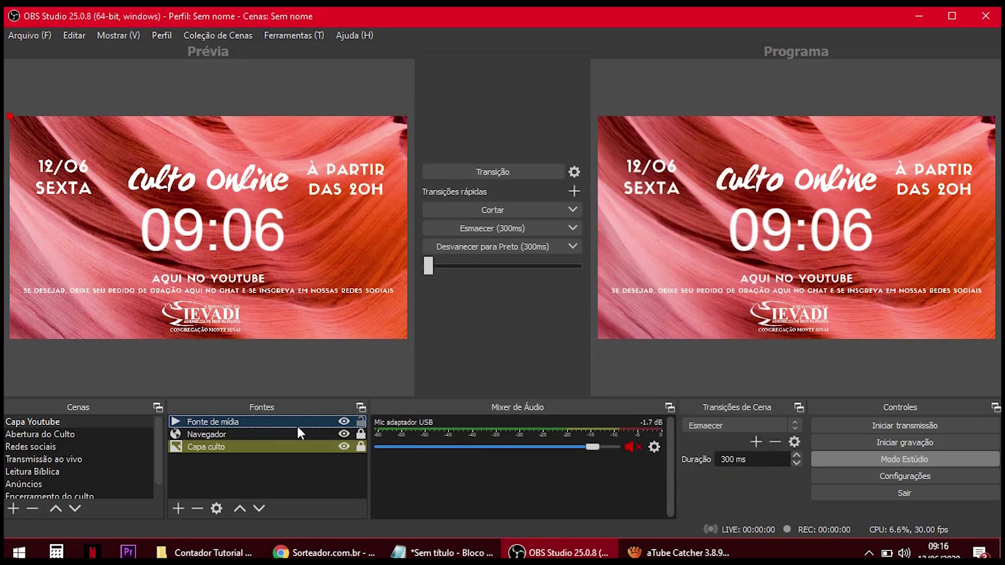
{"action": "left_click_drag", "start_coordinate": [428, 266], "coordinate": [580, 270]}
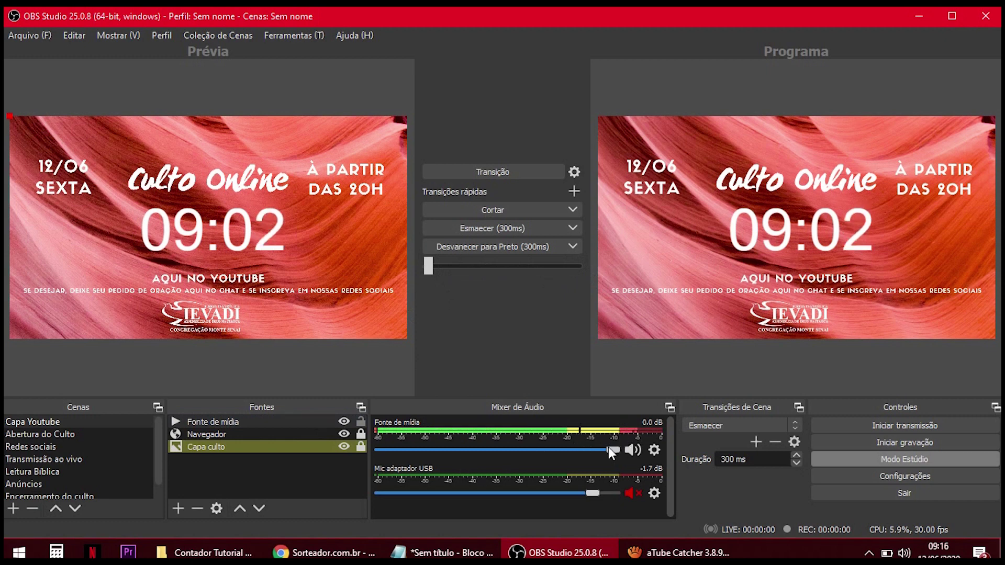
Lower the Fonte de mídia volume to -1.2 dB, and hide and mute that source
{"action": "left_click_drag", "start_coordinate": [609, 449], "coordinate": [597, 449]}
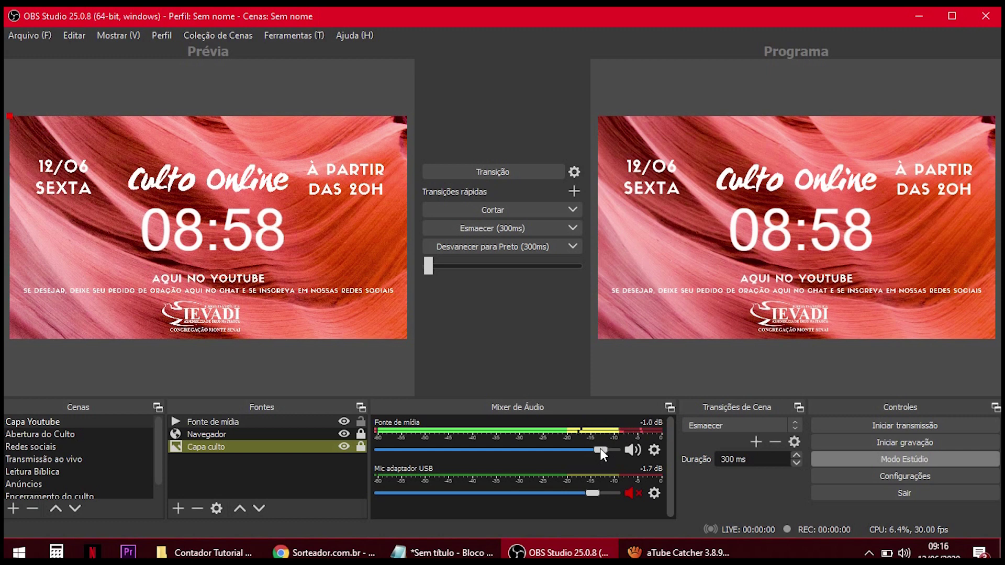
{"action": "left_click", "coordinate": [598, 448]}
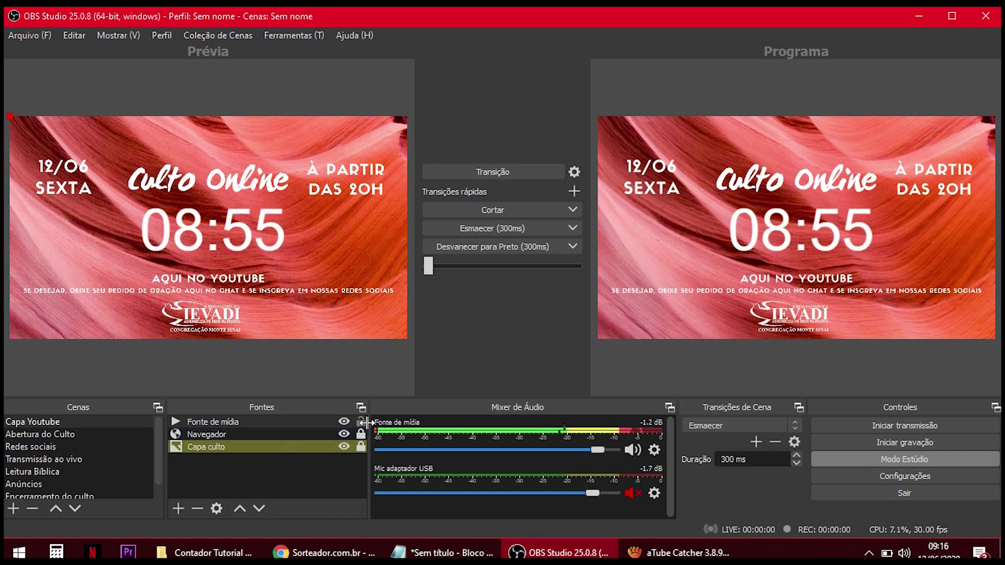
{"action": "left_click", "coordinate": [344, 421]}
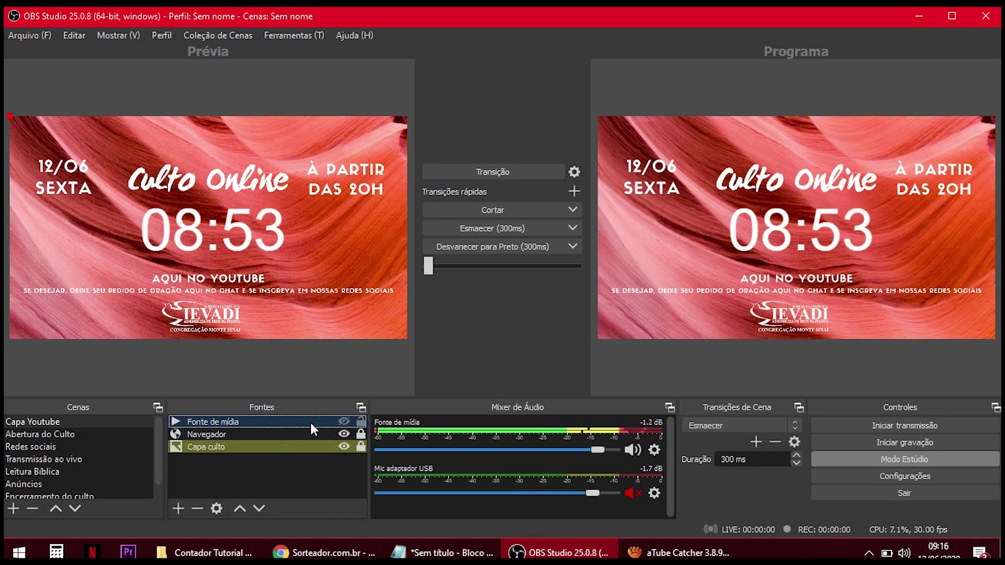
{"action": "left_click", "coordinate": [633, 449]}
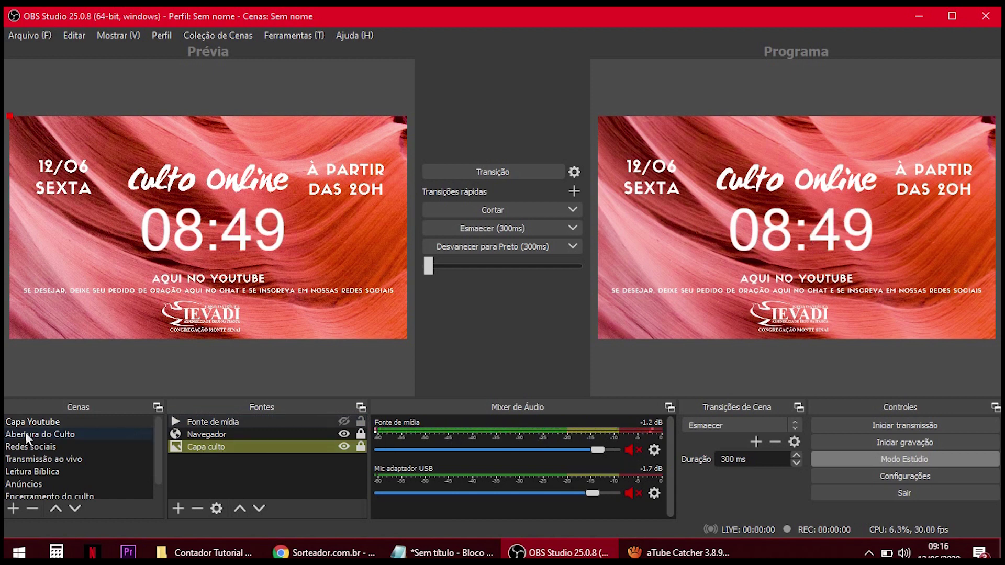
Put the Abertura do Culto scene on the program output with Abertura oficial shown, and hide Teaser in the preview
{"action": "left_click", "coordinate": [83, 433]}
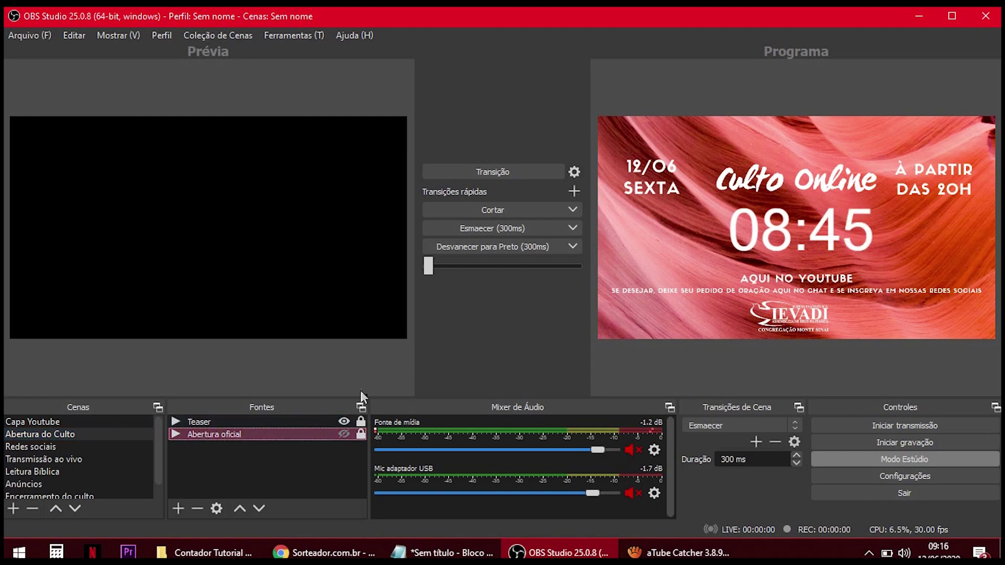
{"action": "left_click", "coordinate": [343, 434]}
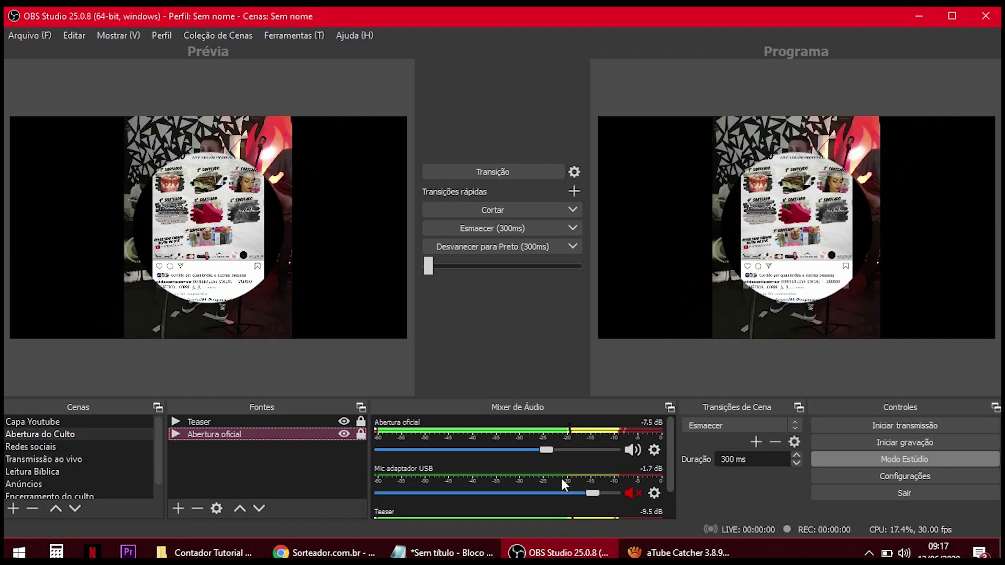
{"action": "scroll", "coordinate": [562, 480], "scroll_direction": "down", "scroll_amount": 2}
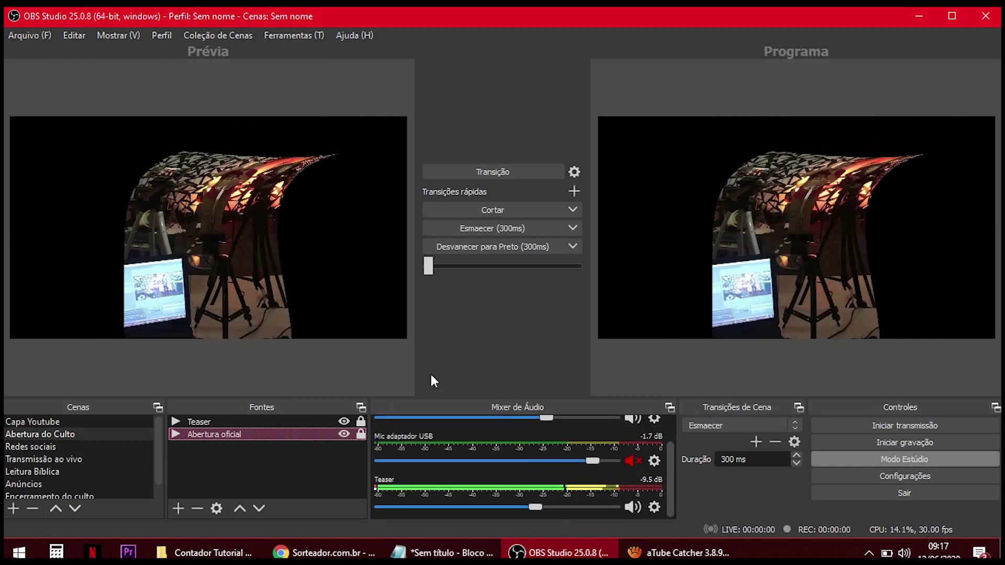
{"action": "left_click", "coordinate": [278, 421]}
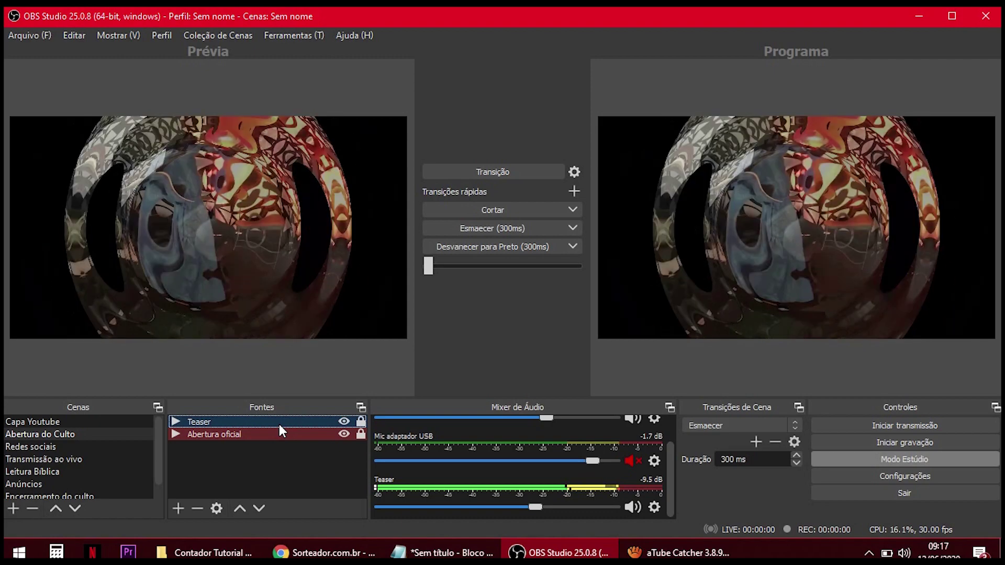
{"action": "left_click", "coordinate": [344, 422]}
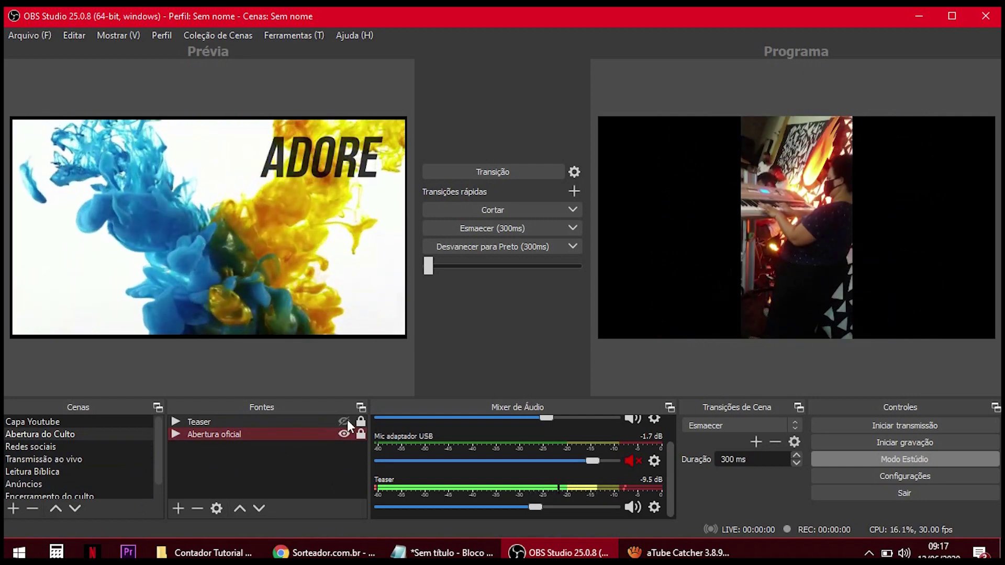
Manually transition the Abertura do Culto scene, with Abertura oficial shown and Teaser hidden, to the program output
{"action": "left_click", "coordinate": [343, 422]}
{"action": "left_click", "coordinate": [343, 423]}
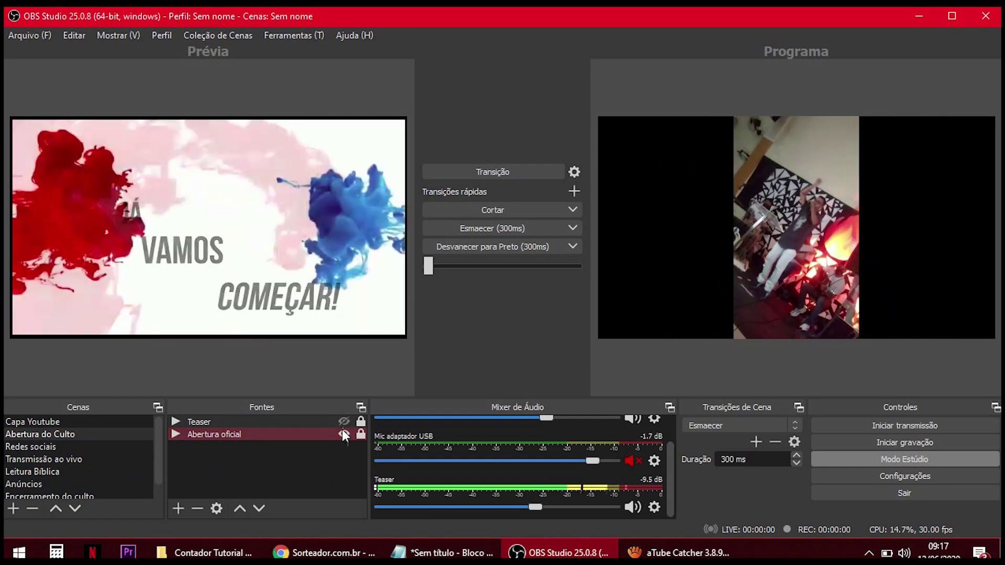
{"action": "left_click_drag", "start_coordinate": [429, 267], "coordinate": [617, 268]}
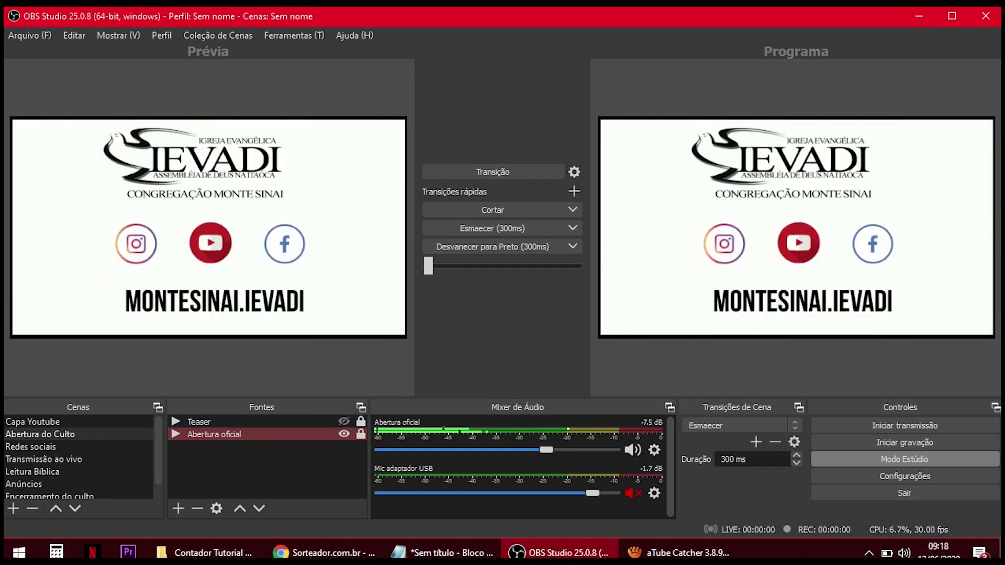
Manually transition the Redes sociais scene to the program output and keep it in the preview
{"action": "left_click", "coordinate": [24, 449]}
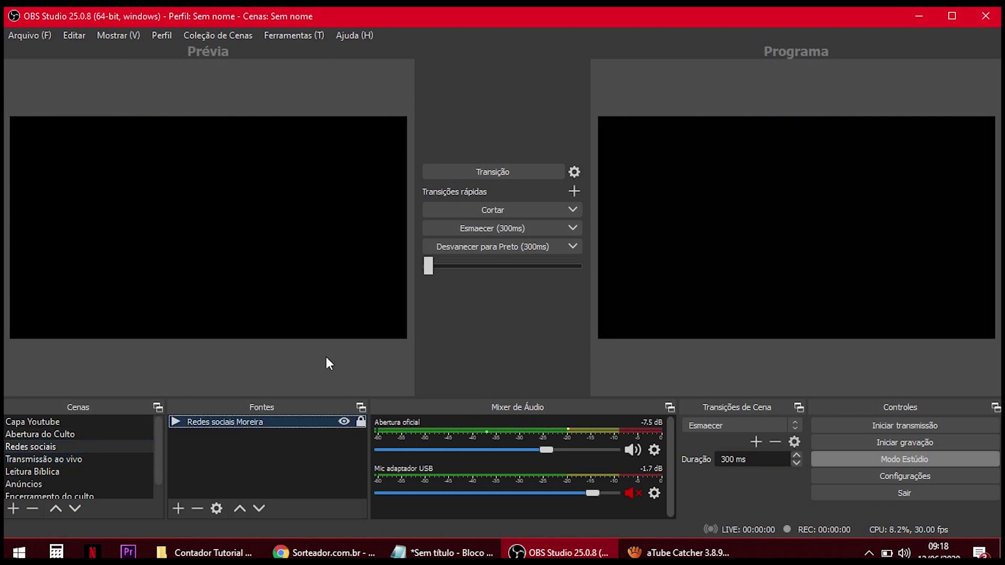
{"action": "left_click_drag", "start_coordinate": [421, 272], "coordinate": [576, 265]}
{"action": "left_click", "coordinate": [124, 450]}
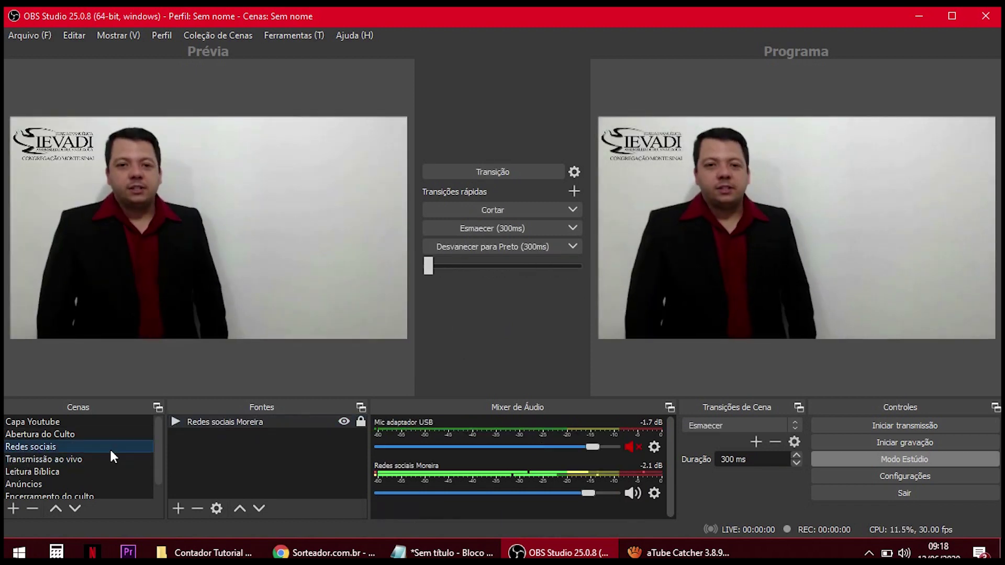
Review the sources of the Transmissão ao vivo scene and manually transition that scene to the program output
{"action": "left_click", "coordinate": [125, 459]}
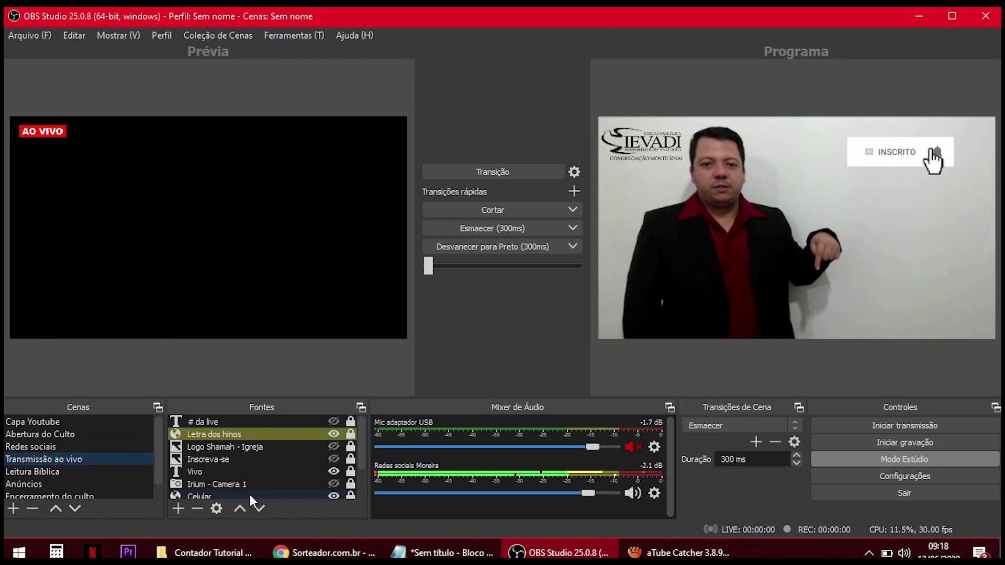
{"action": "scroll", "coordinate": [236, 437], "scroll_direction": "up", "scroll_amount": 1}
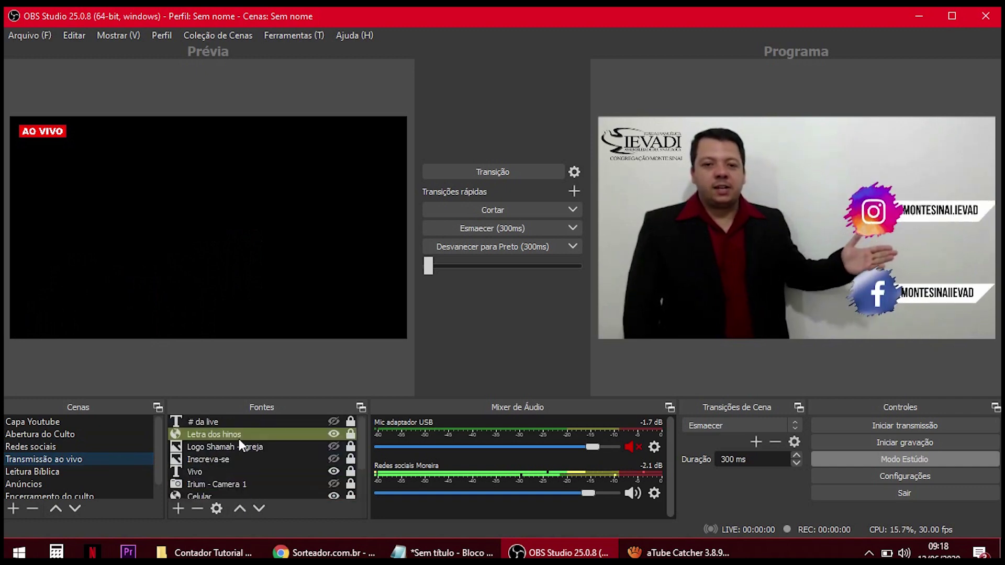
{"action": "scroll", "coordinate": [242, 449], "scroll_direction": "down", "scroll_amount": 1}
{"action": "left_click_drag", "start_coordinate": [430, 277], "coordinate": [635, 273]}
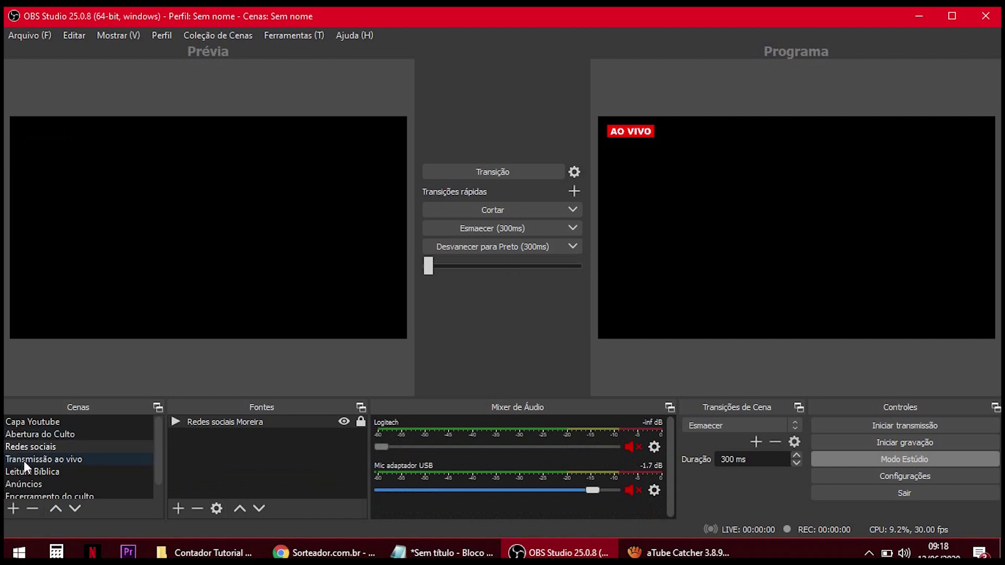
Check the Imagem source's properties in the Anúncios scene, and manually transition that scene to the program output
{"action": "left_click", "coordinate": [24, 461]}
{"action": "scroll", "coordinate": [94, 467], "scroll_direction": "down", "scroll_amount": 1}
{"action": "left_click", "coordinate": [80, 468]}
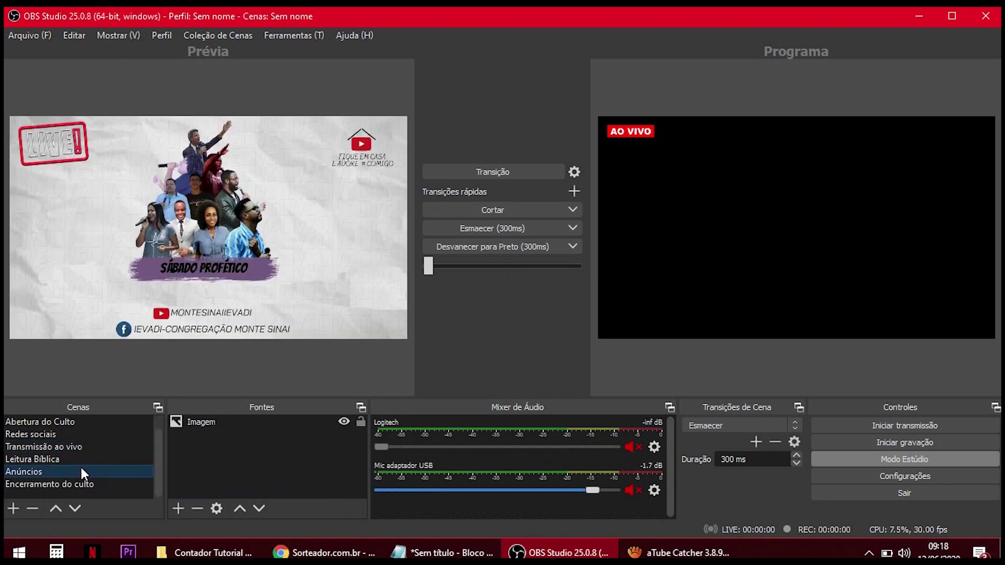
{"action": "double_click", "coordinate": [212, 423]}
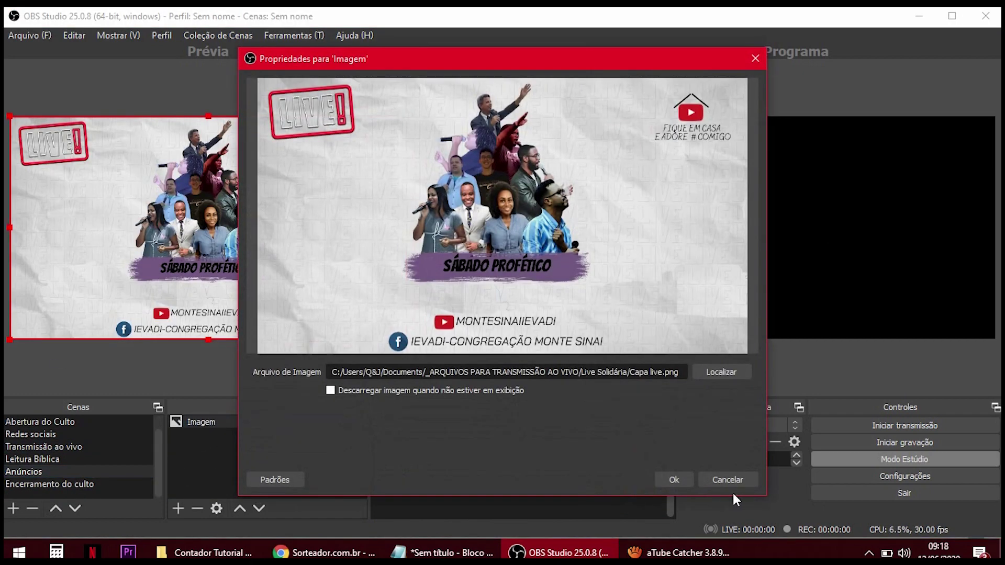
{"action": "left_click", "coordinate": [728, 479]}
{"action": "left_click_drag", "start_coordinate": [431, 268], "coordinate": [578, 268]}
Add a new video capture device source to the Transmissão ao vivo scene, using Web Camera as the device
{"action": "left_click", "coordinate": [83, 453]}
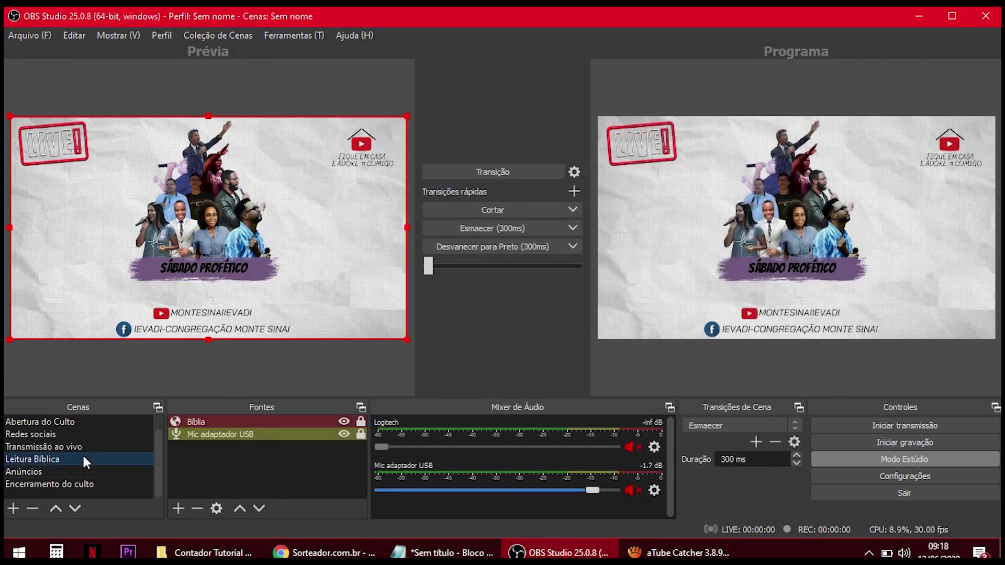
{"action": "scroll", "coordinate": [306, 460], "scroll_direction": "up", "scroll_amount": 1}
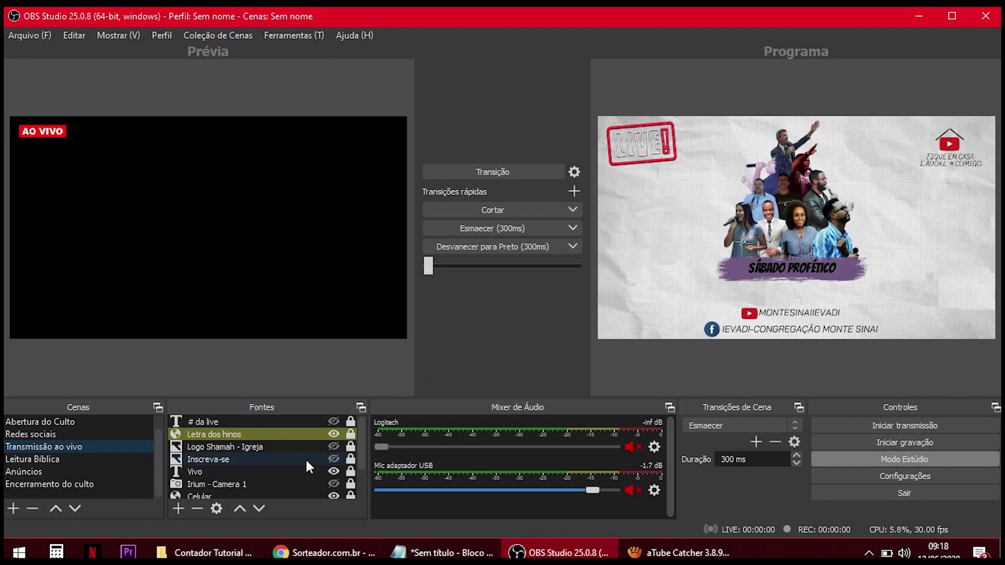
{"action": "left_click", "coordinate": [179, 507]}
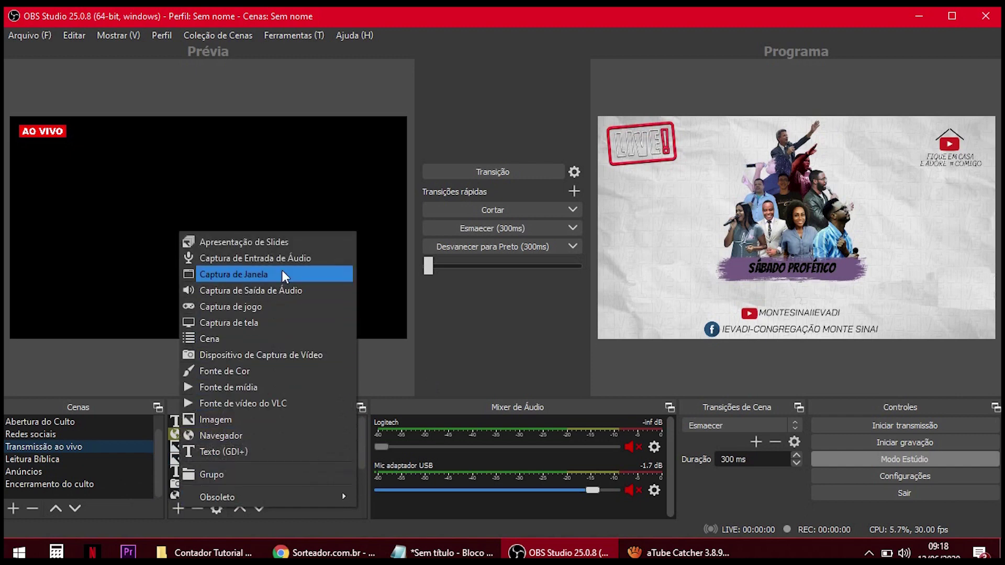
{"action": "left_click", "coordinate": [274, 356]}
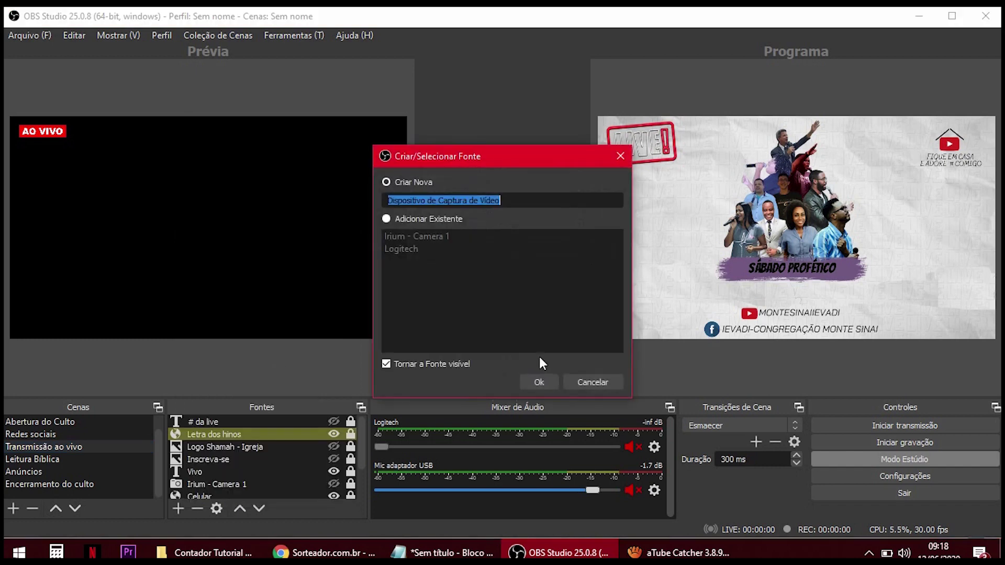
{"action": "left_click", "coordinate": [539, 382]}
{"action": "left_click", "coordinate": [464, 254]}
{"action": "left_click", "coordinate": [464, 283]}
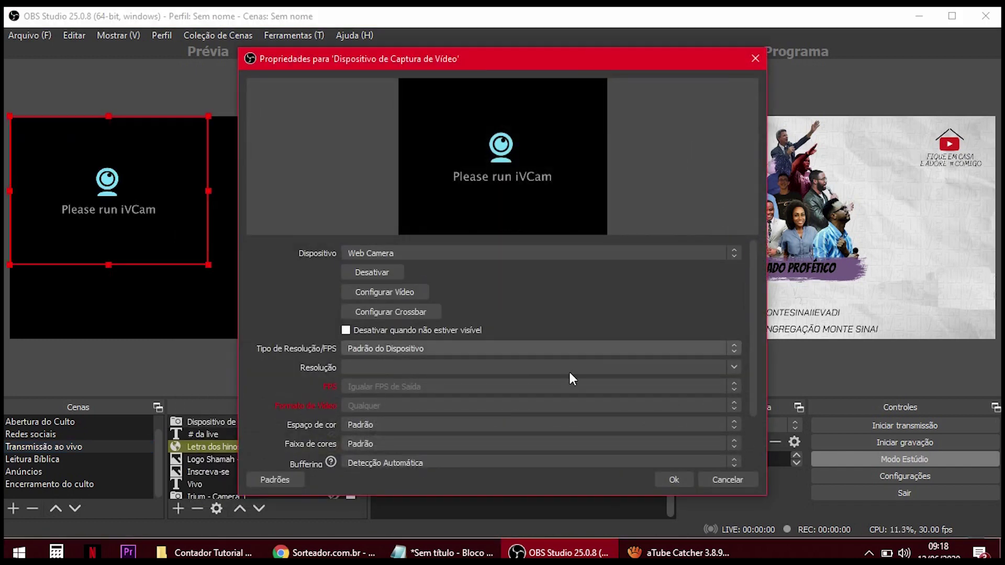
{"action": "left_click", "coordinate": [676, 480]}
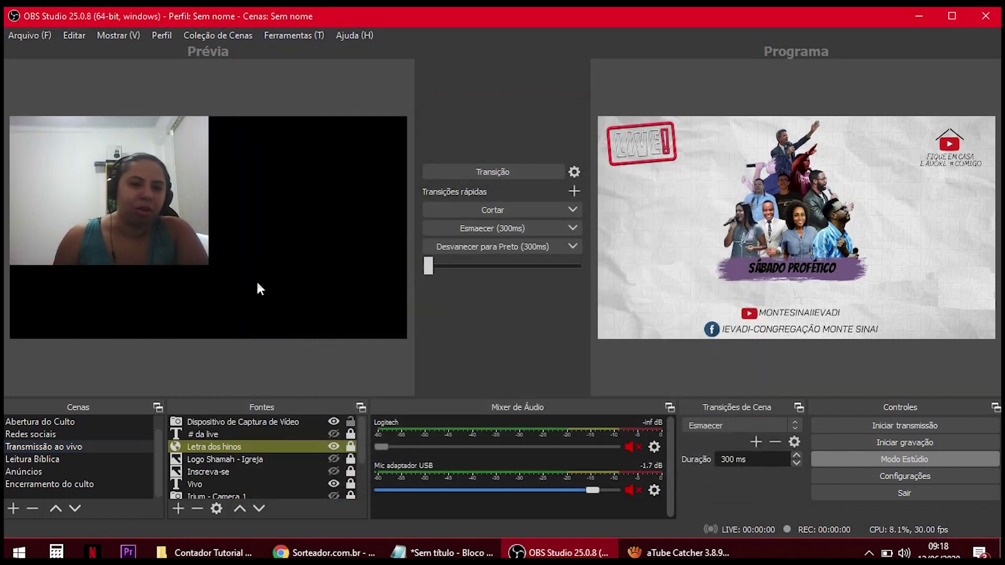
Manually transition Transmissão ao vivo with the webcam to the program output, followed by the Encerramento do culto scene
{"action": "key", "text": "Down"}
{"action": "key", "text": "Down"}
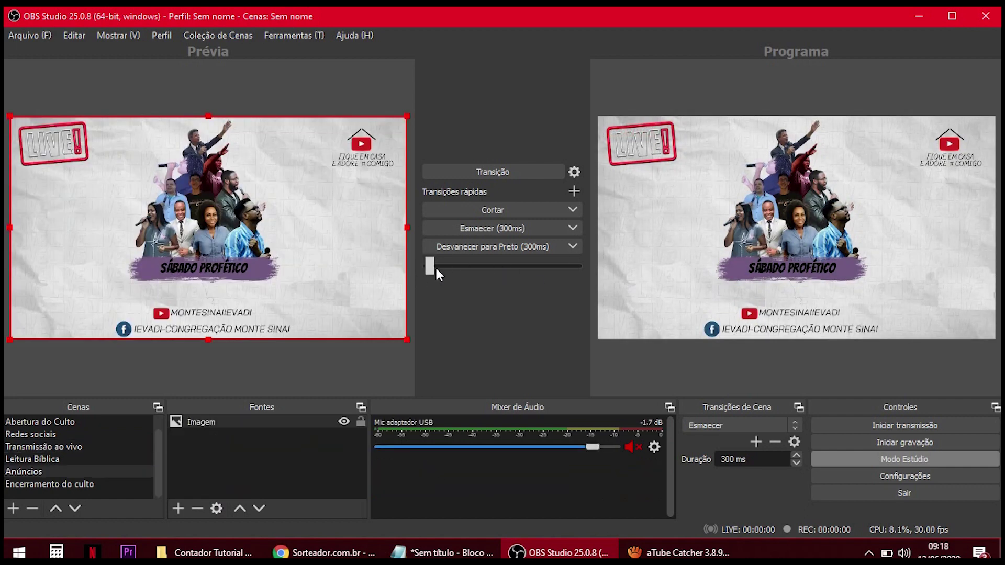
{"action": "left_click", "coordinate": [100, 447]}
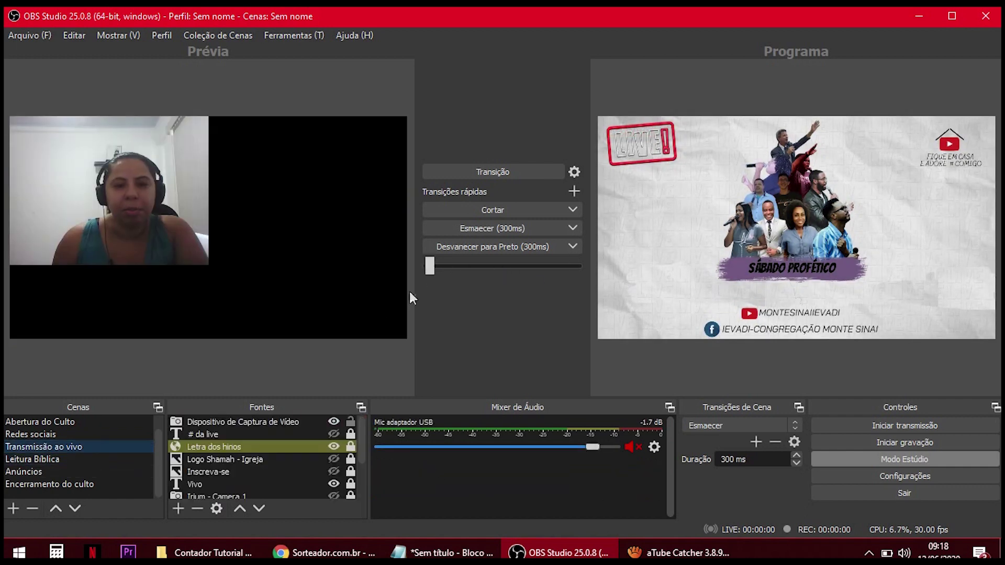
{"action": "left_click_drag", "start_coordinate": [431, 268], "coordinate": [579, 267]}
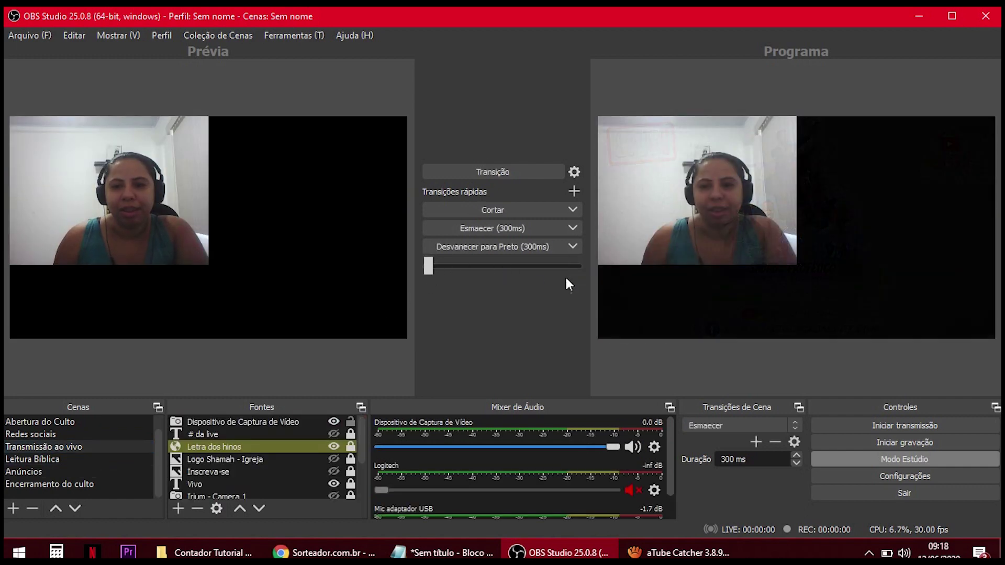
{"action": "left_click", "coordinate": [82, 482]}
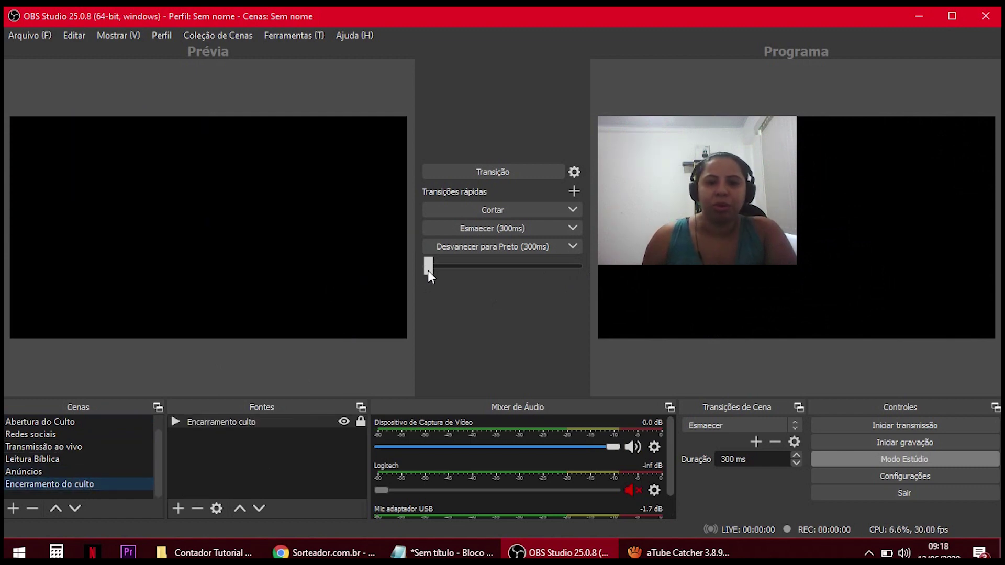
{"action": "left_click_drag", "start_coordinate": [428, 267], "coordinate": [581, 267]}
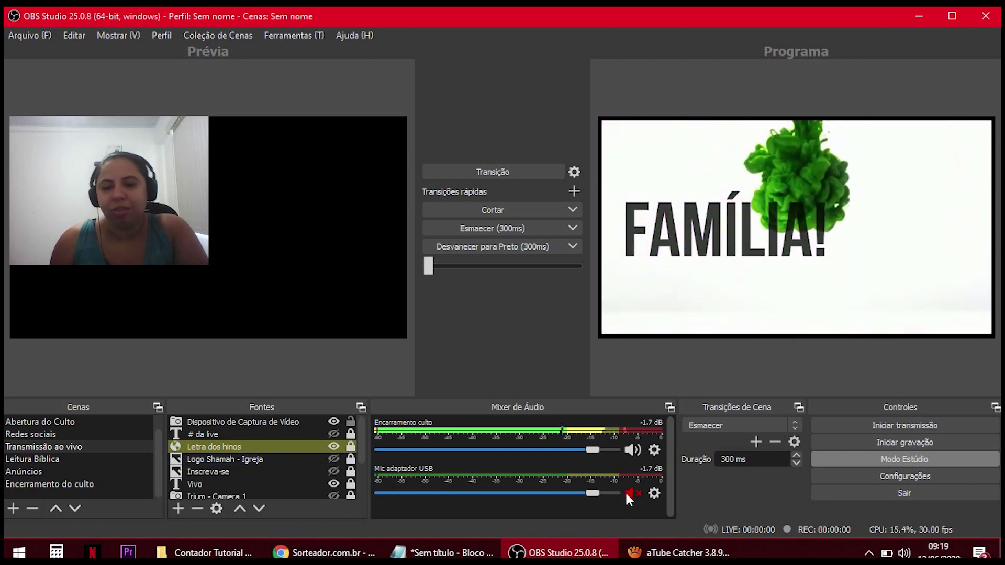
Unmute Mic adaptador USB and mute it again, and put the Capa Youtube scene in the preview
{"action": "left_click", "coordinate": [628, 493]}
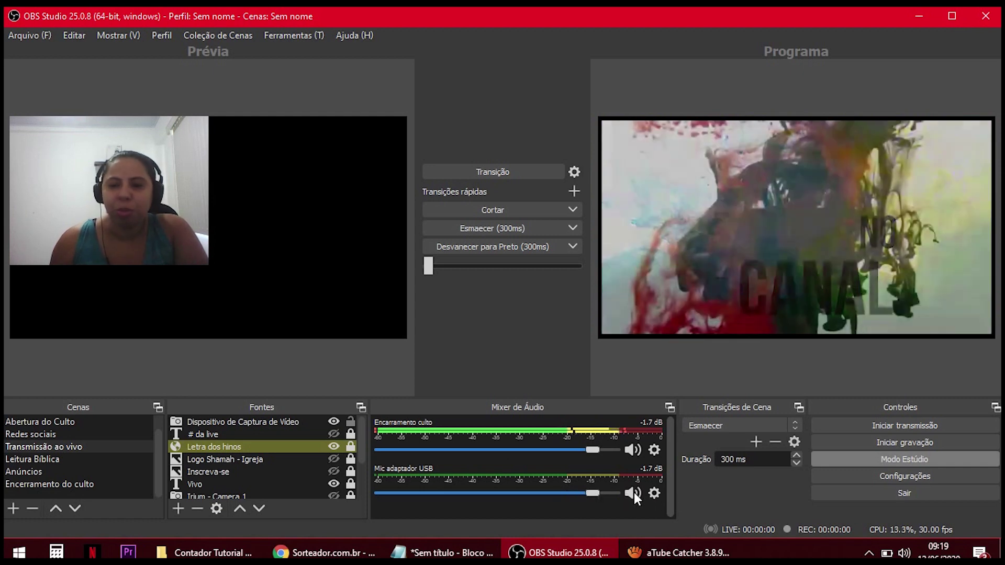
{"action": "left_click", "coordinate": [632, 493]}
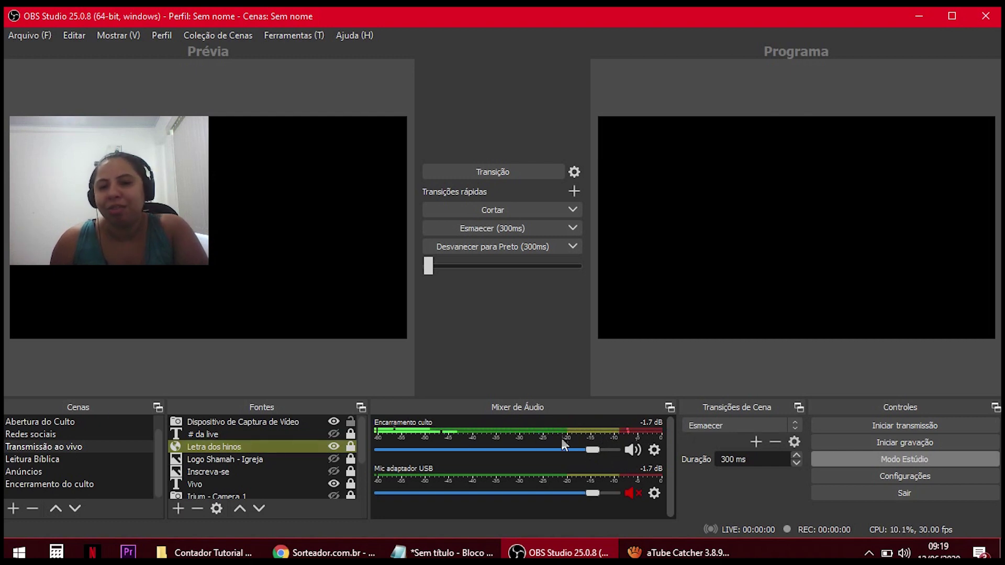
{"action": "key", "text": "Home"}
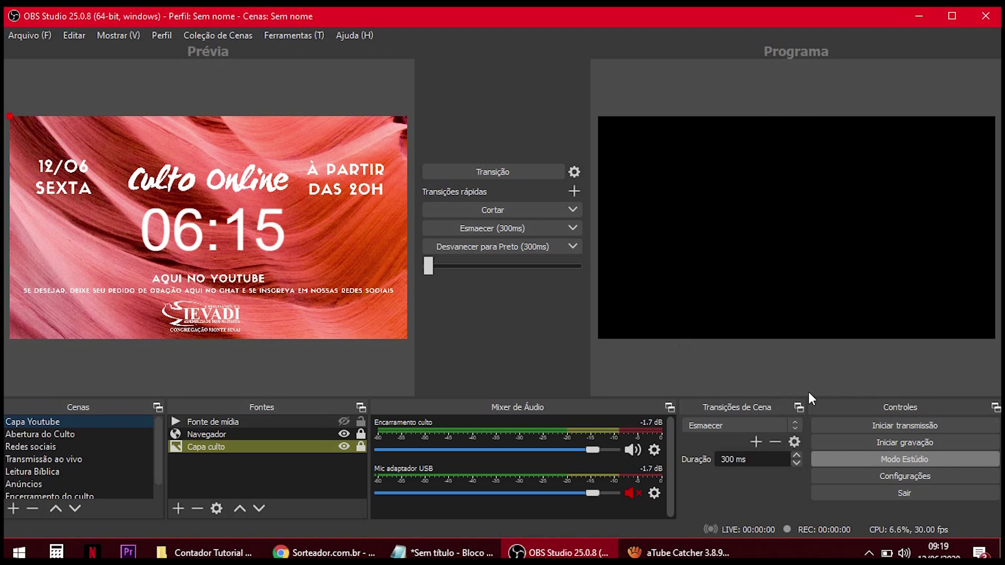
Open the streaming settings to examine the service, server and stream key fields
{"action": "left_click", "coordinate": [931, 475]}
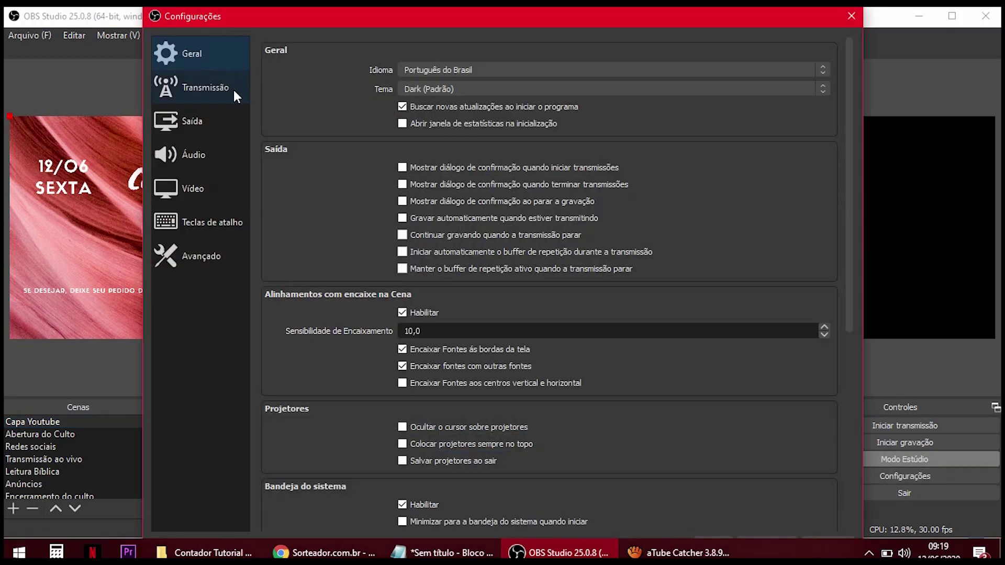
{"action": "left_click", "coordinate": [233, 90]}
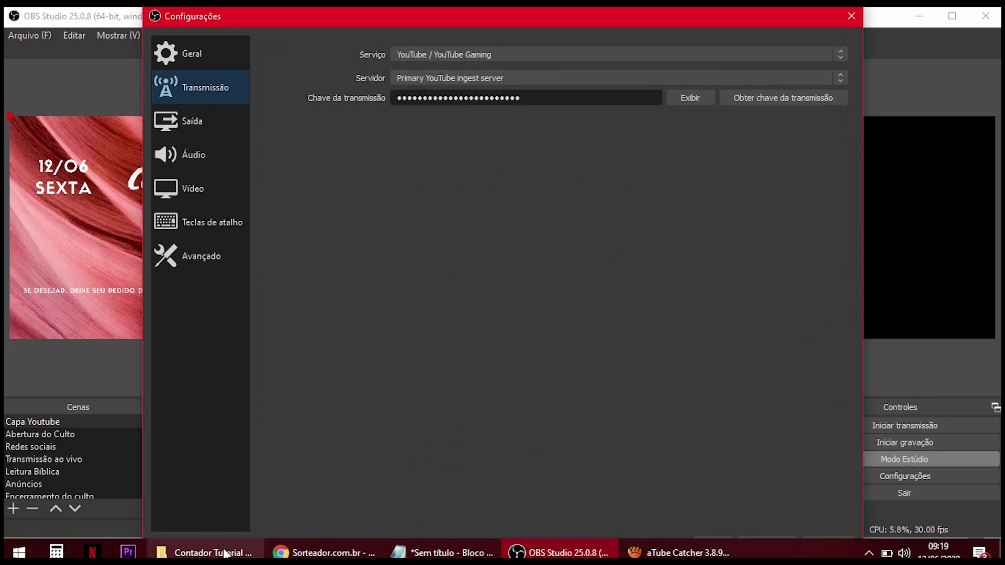
Switch to the YouTube channel in Chrome and start a new live stream without reusing the previous stream's configuration
{"action": "left_click", "coordinate": [324, 553]}
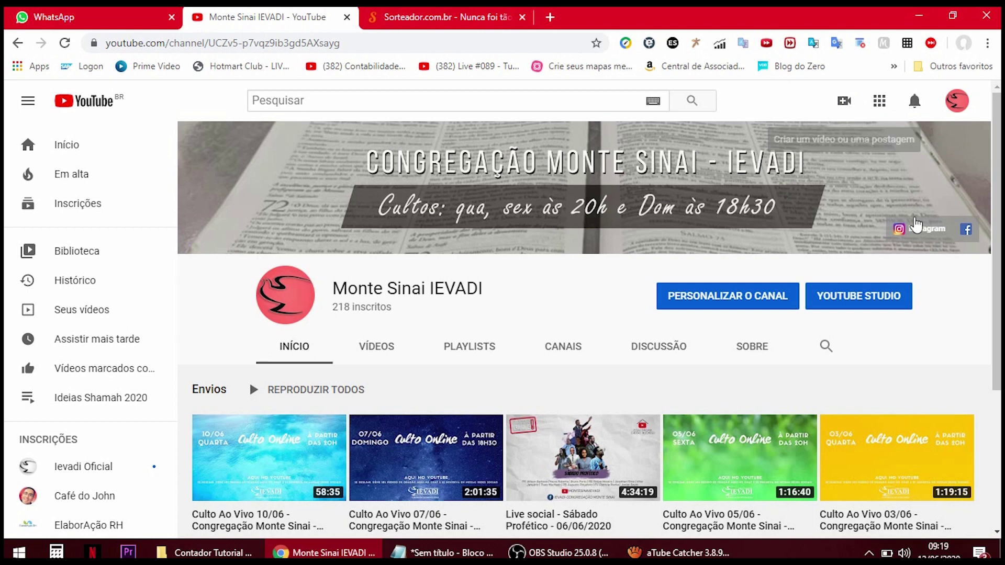
{"action": "left_click", "coordinate": [854, 104]}
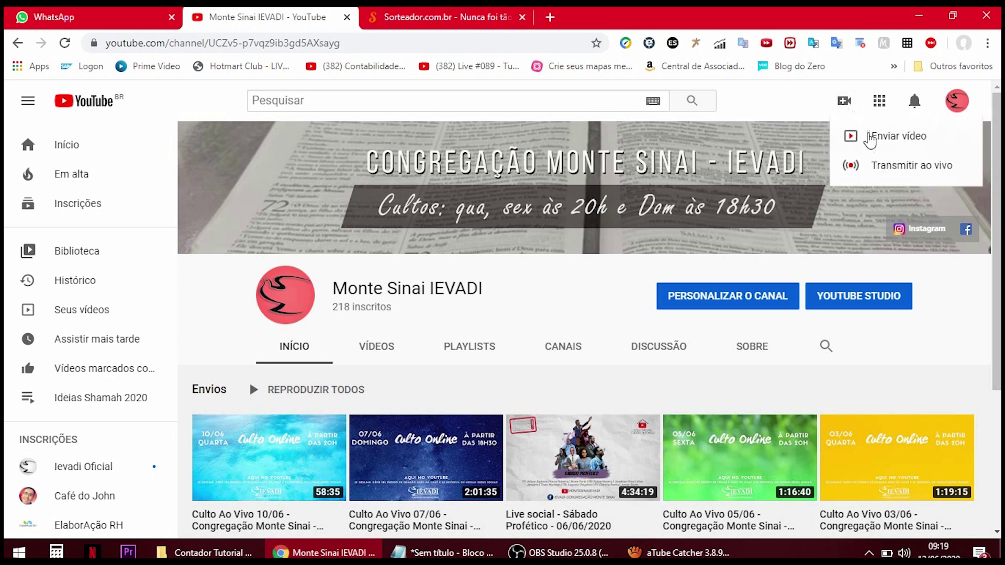
{"action": "left_click", "coordinate": [881, 173]}
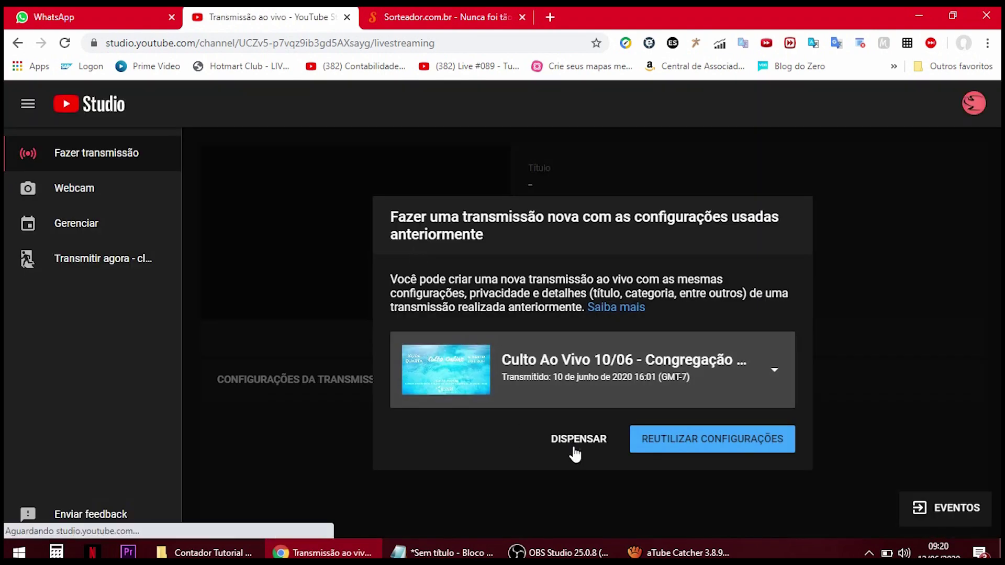
{"action": "left_click", "coordinate": [566, 439]}
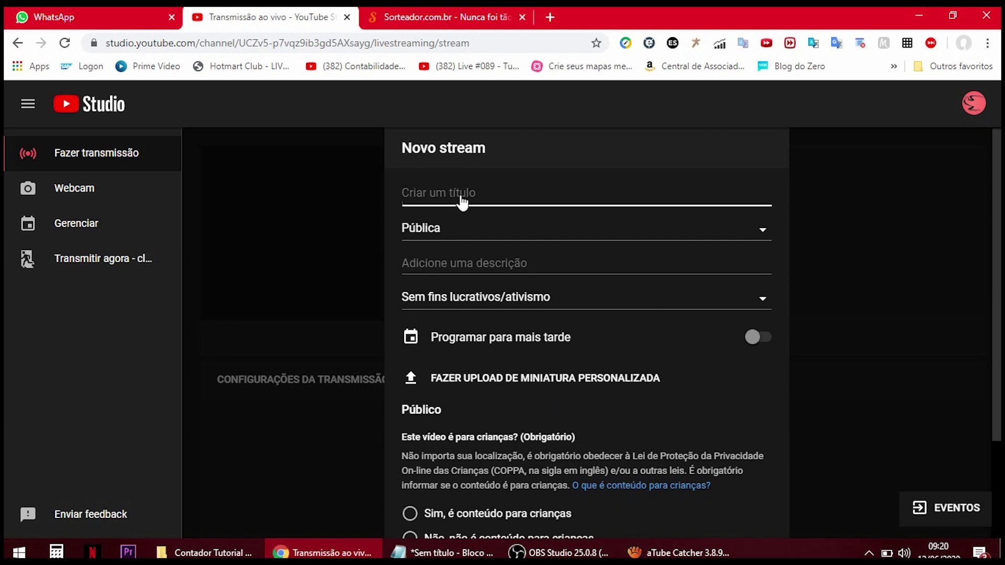
Title the new stream "Teste de video" and set its visibility to Não listada
{"action": "type", "text": "Teste de video"}
{"action": "left_click", "coordinate": [456, 242]}
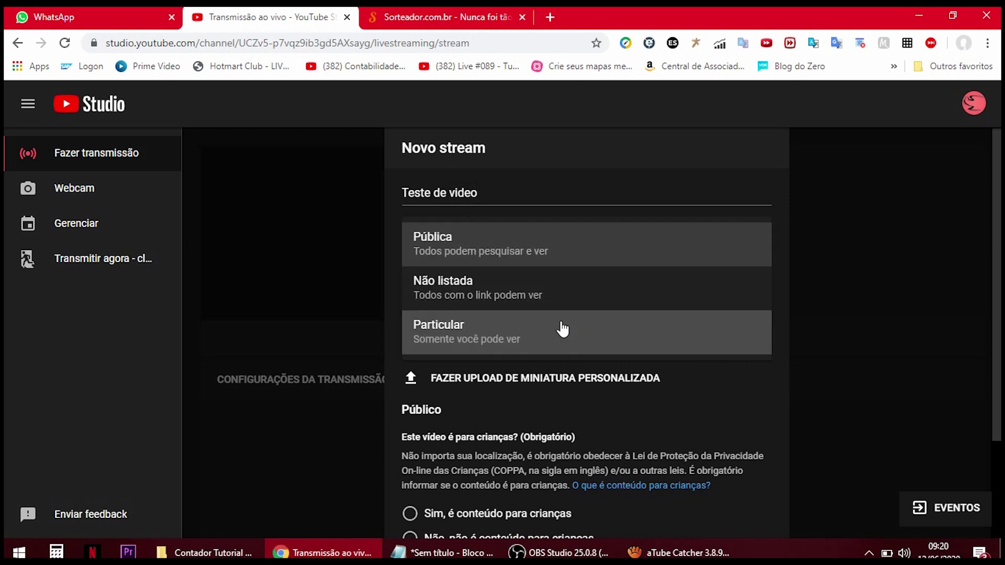
{"action": "left_click", "coordinate": [547, 306]}
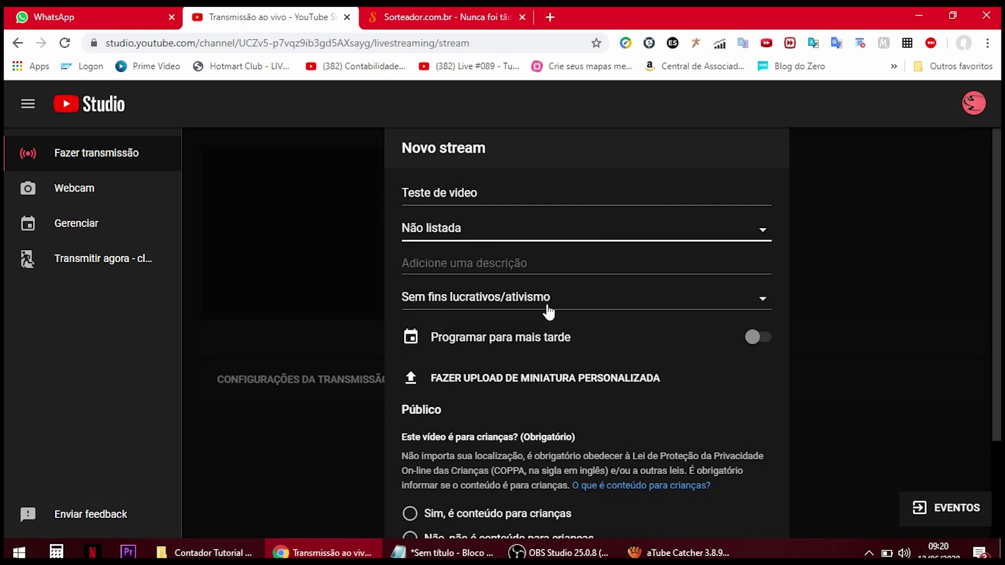
Copy the Notepad text from "Culto online realizado em 12/06/2020" through "Domingos: 9h e 18h30" into the new stream's description
{"action": "left_click", "coordinate": [539, 272]}
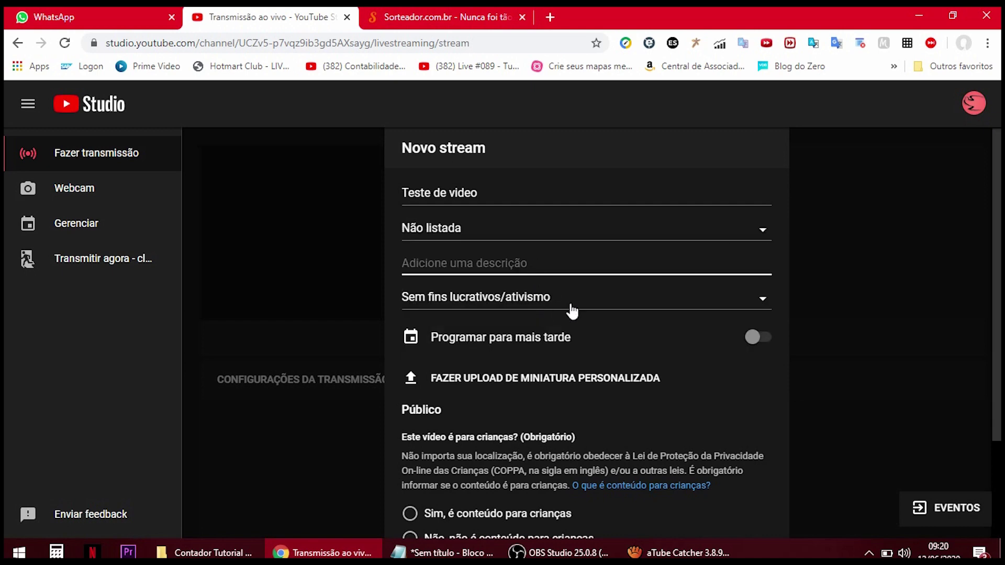
{"action": "left_click", "coordinate": [465, 552]}
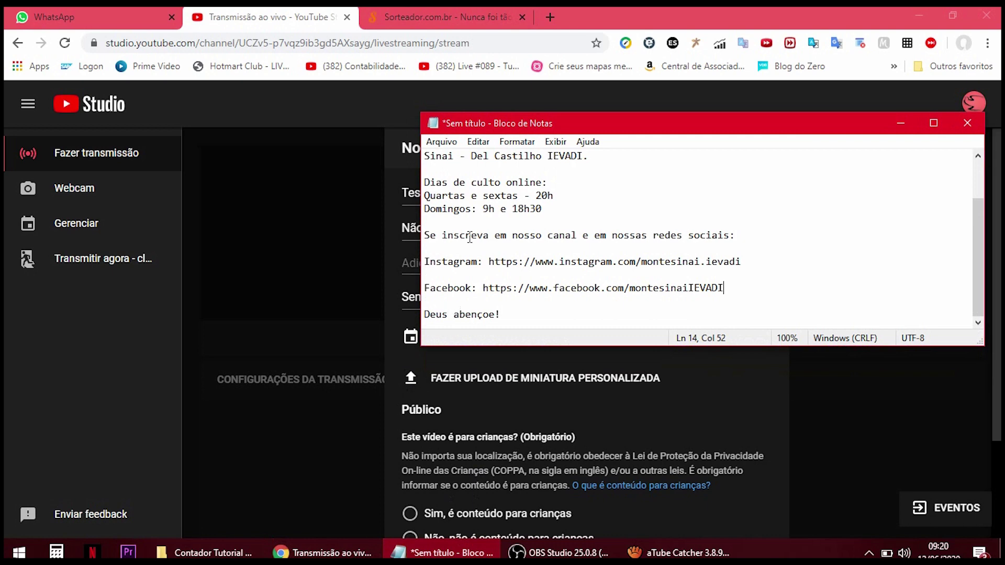
{"action": "left_click_drag", "start_coordinate": [425, 196], "coordinate": [686, 288]}
{"action": "left_click", "coordinate": [607, 234]}
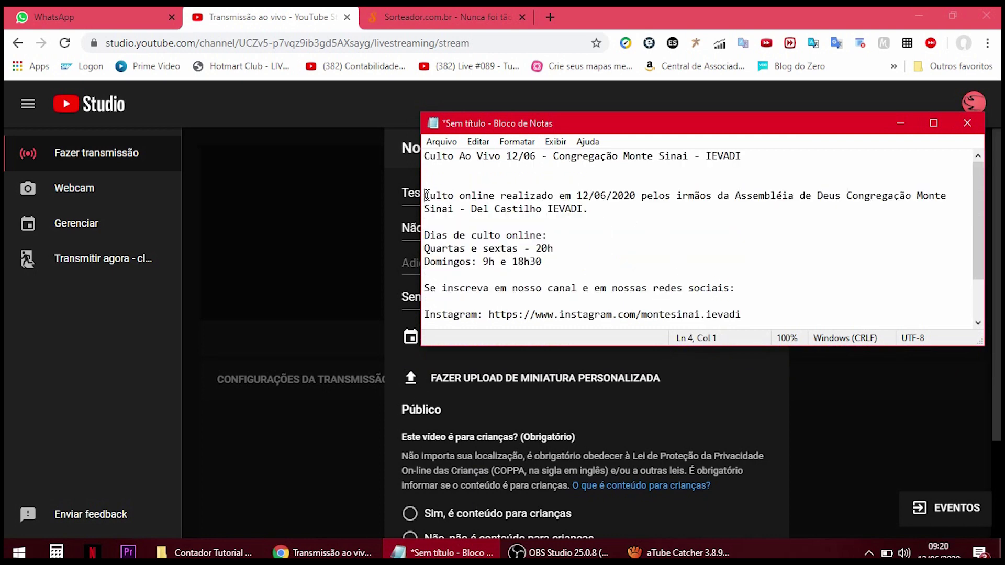
{"action": "left_click_drag", "start_coordinate": [427, 196], "coordinate": [635, 258]}
{"action": "key", "text": "ctrl+c"}
{"action": "left_click", "coordinate": [901, 123]}
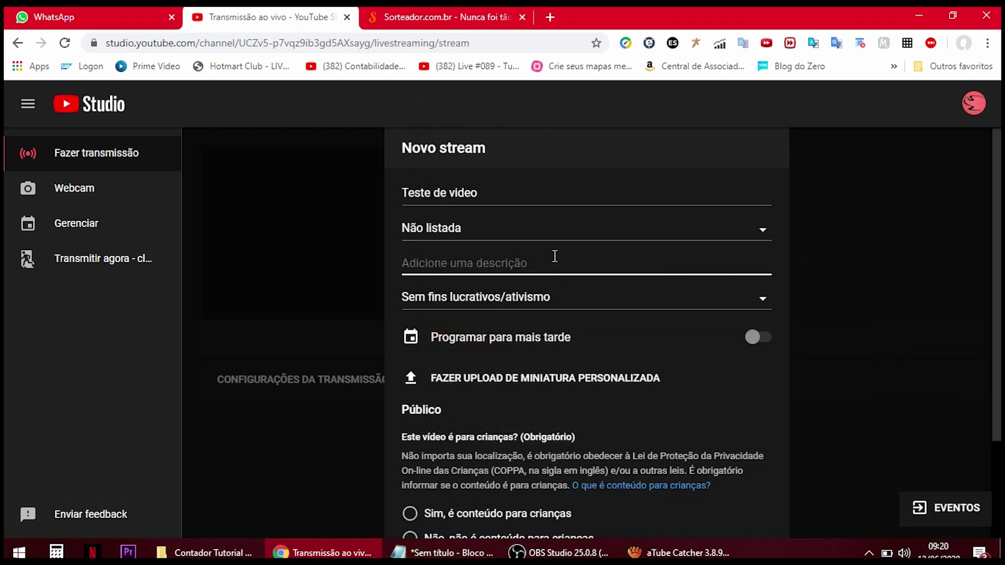
{"action": "key", "text": "ctrl+v"}
Schedule the stream for sex., 12 de jun. at 20:00
{"action": "scroll", "coordinate": [503, 394], "scroll_direction": "down", "scroll_amount": 4}
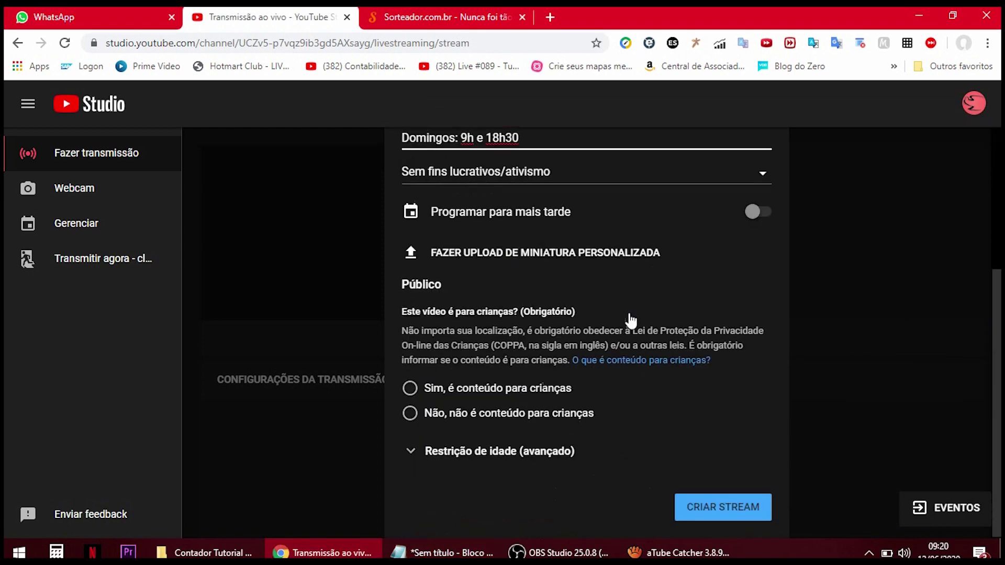
{"action": "left_click", "coordinate": [754, 215]}
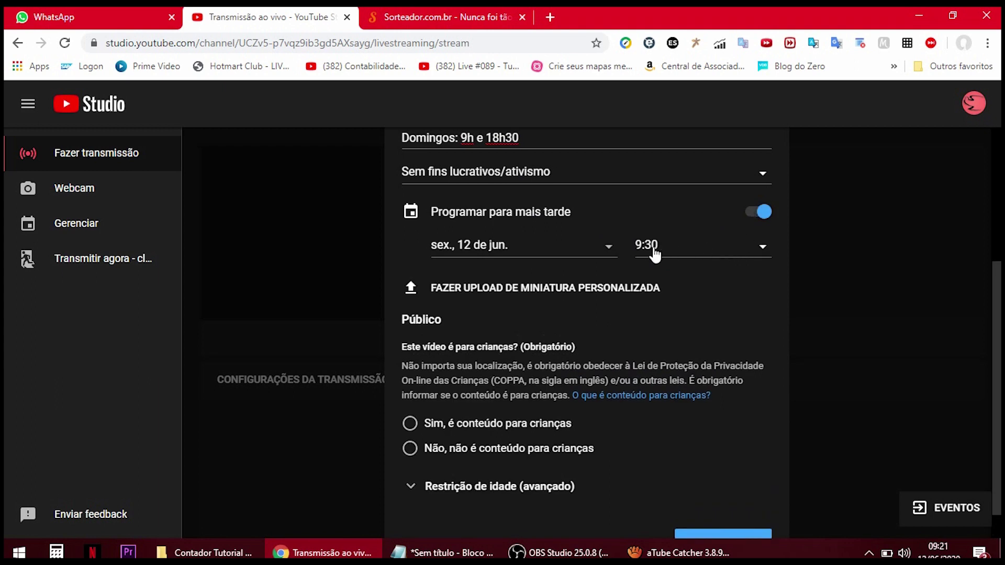
{"action": "left_click", "coordinate": [655, 255]}
{"action": "scroll", "coordinate": [693, 348], "scroll_direction": "down", "scroll_amount": 10}
{"action": "scroll", "coordinate": [693, 354], "scroll_direction": "down", "scroll_amount": 20}
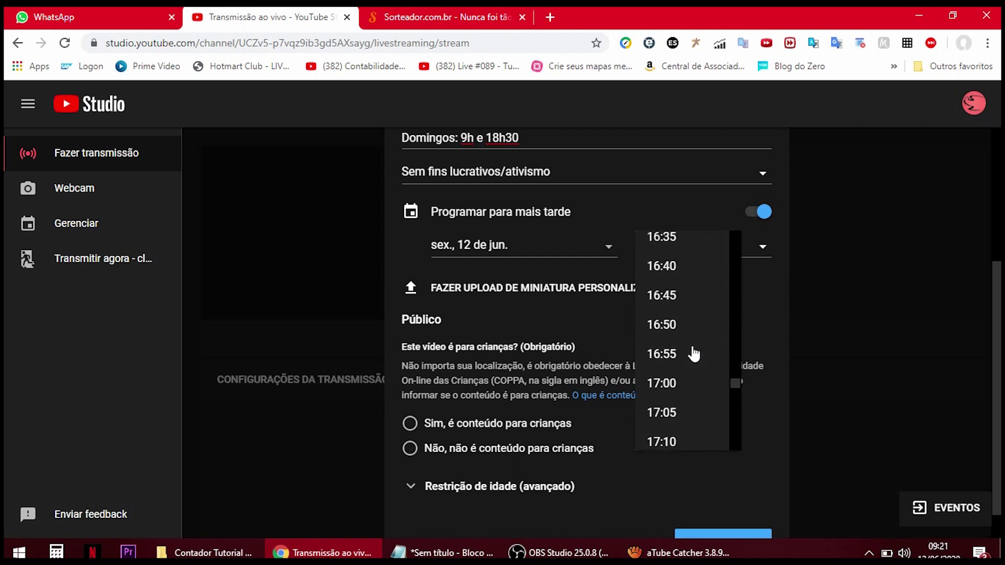
{"action": "scroll", "coordinate": [694, 354], "scroll_direction": "down", "scroll_amount": 20}
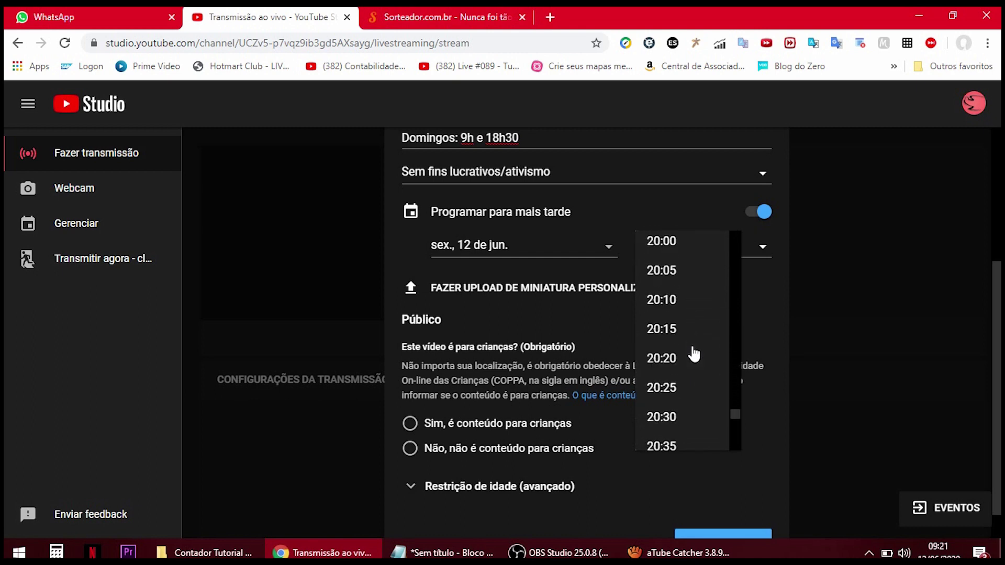
{"action": "left_click", "coordinate": [658, 242]}
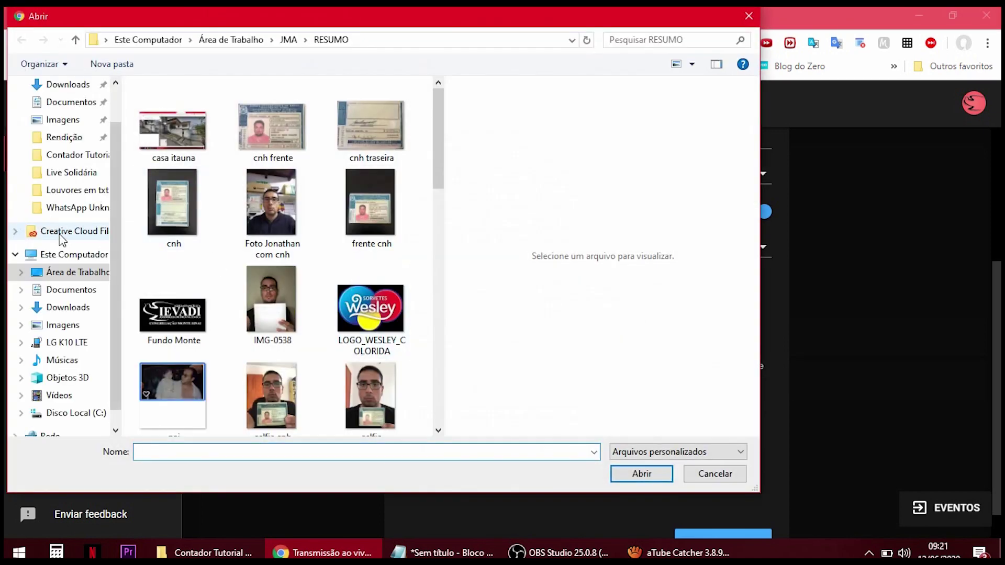
Upload Thumb 1206 from the _ARQUIVOS PARA TRANSMISSÃO AO VIVO folder in Documentos as the stream's custom thumbnail
{"action": "left_click", "coordinate": [62, 235]}
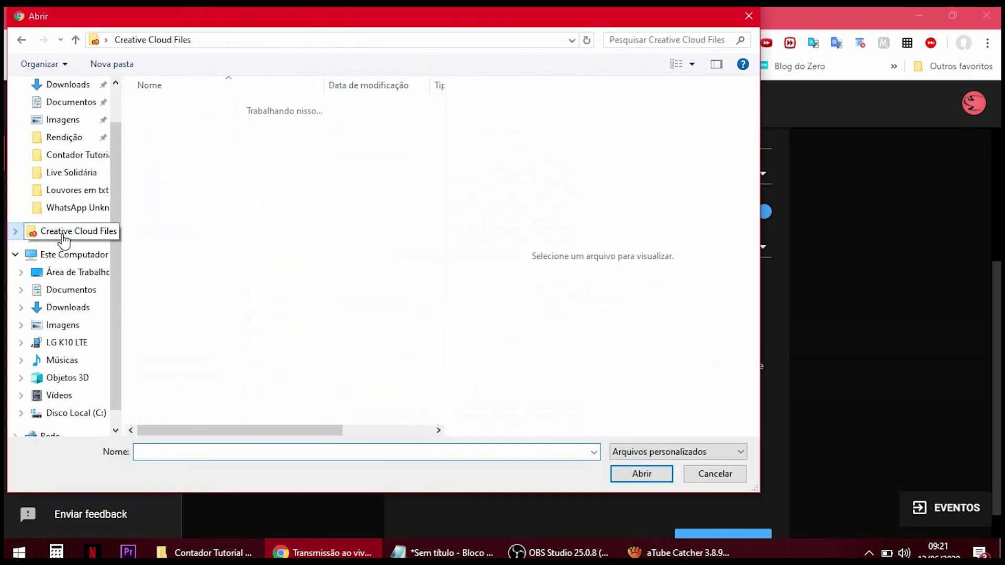
{"action": "left_click", "coordinate": [67, 207]}
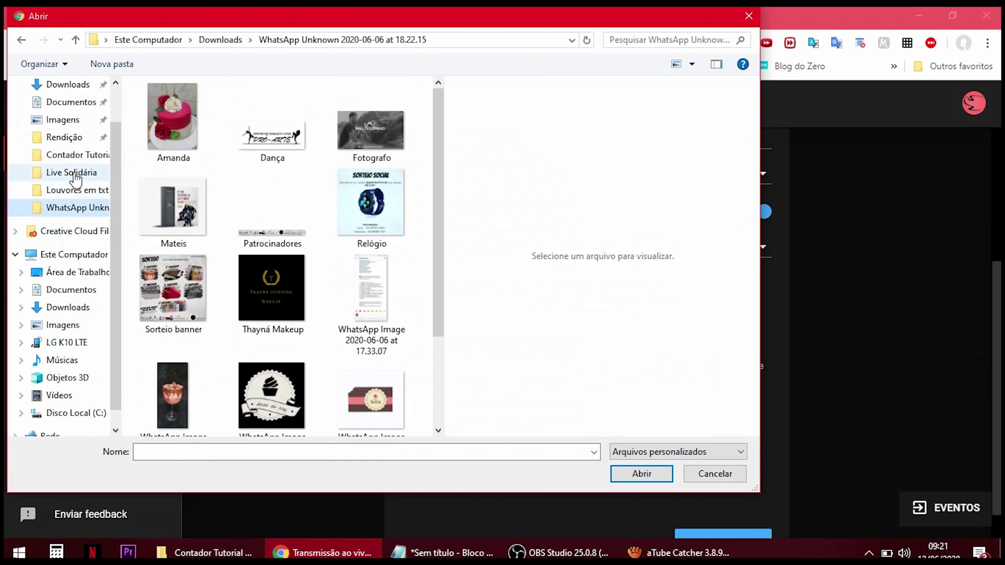
{"action": "scroll", "coordinate": [76, 180], "scroll_direction": "up", "scroll_amount": 1}
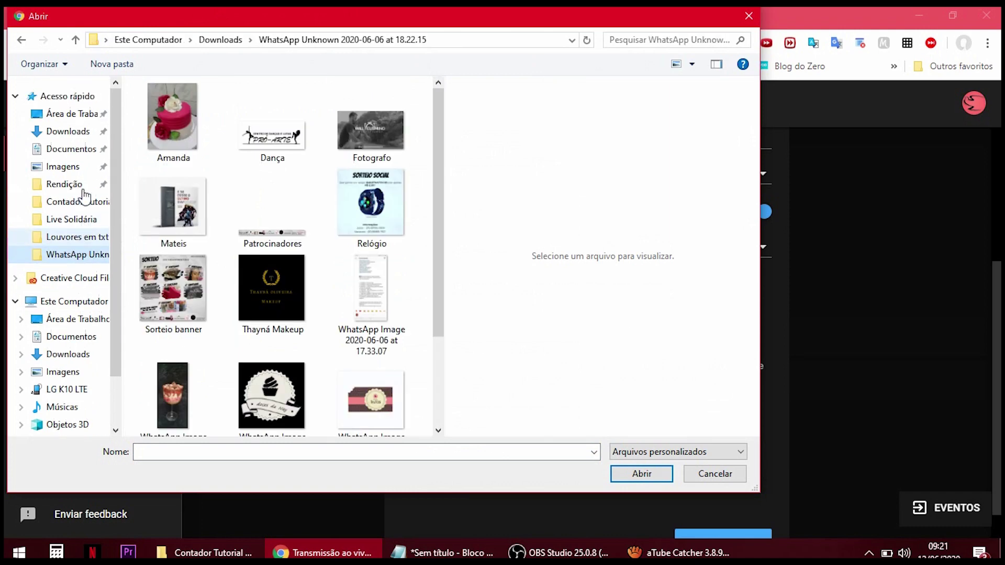
{"action": "left_click", "coordinate": [77, 133]}
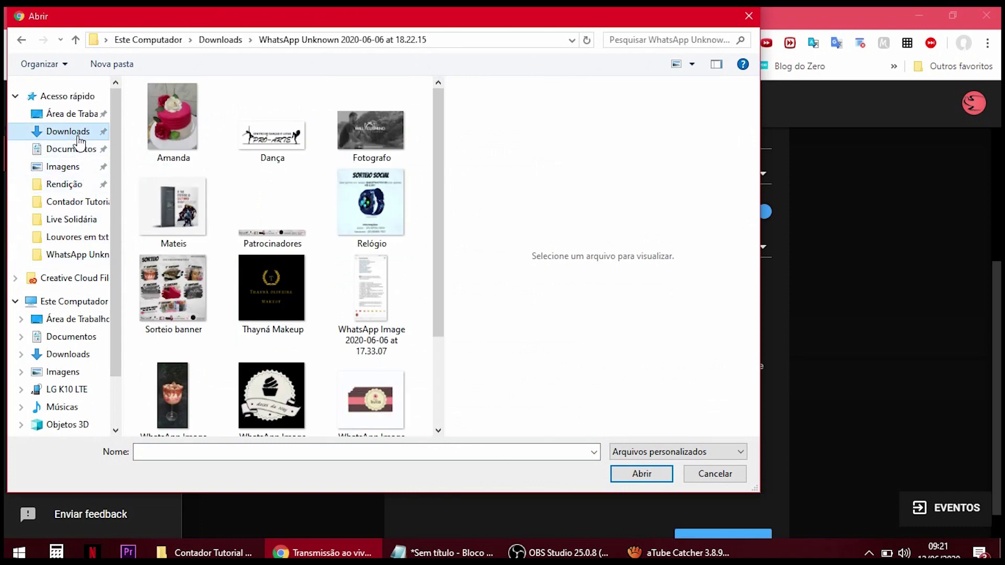
{"action": "left_click", "coordinate": [76, 220]}
{"action": "left_click", "coordinate": [336, 37]}
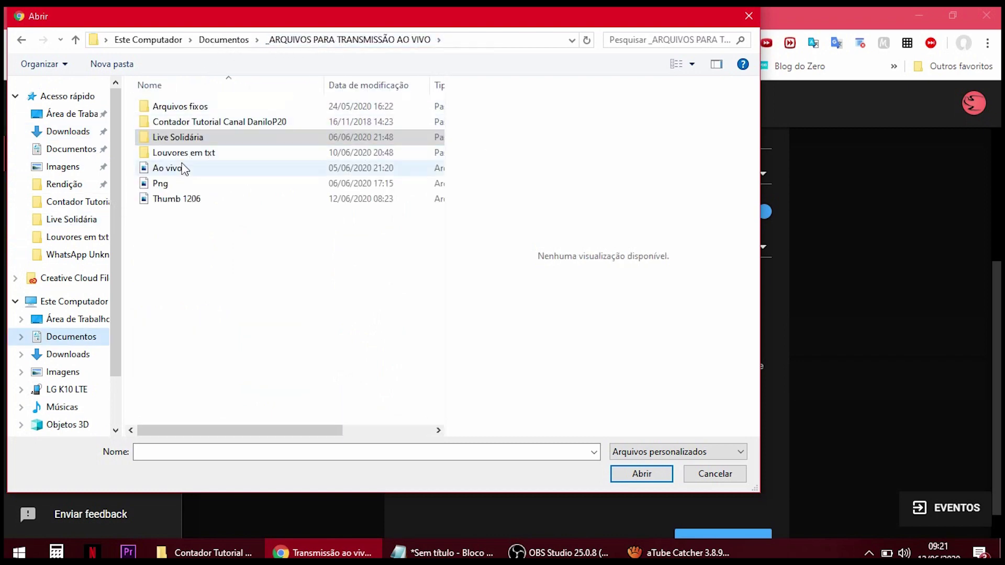
{"action": "left_click", "coordinate": [204, 109]}
{"action": "double_click", "coordinate": [183, 199]}
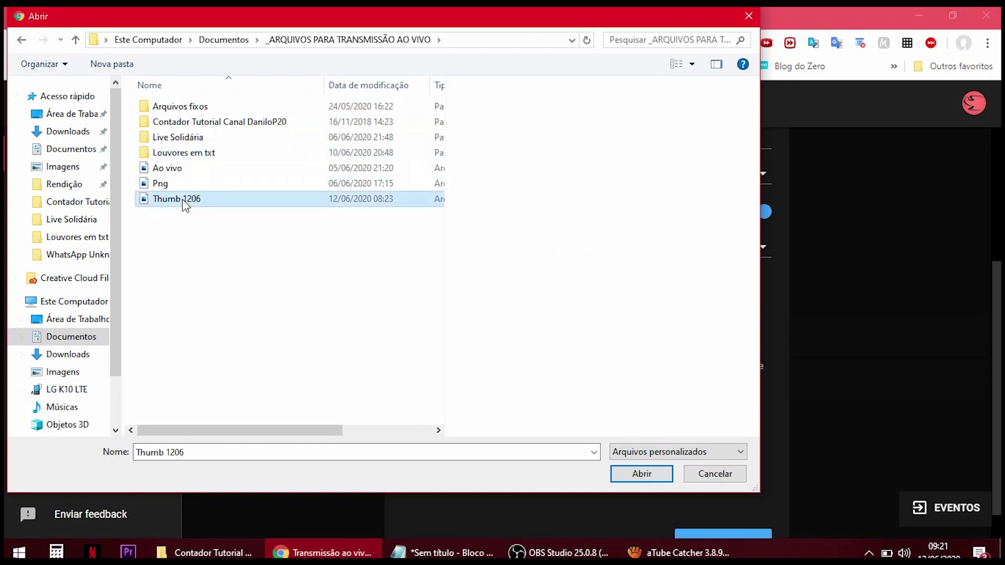
Mark the video as not made for children and create the stream
{"action": "scroll", "coordinate": [575, 416], "scroll_direction": "down", "scroll_amount": 1}
{"action": "left_click", "coordinate": [482, 418]}
{"action": "left_click", "coordinate": [703, 506]}
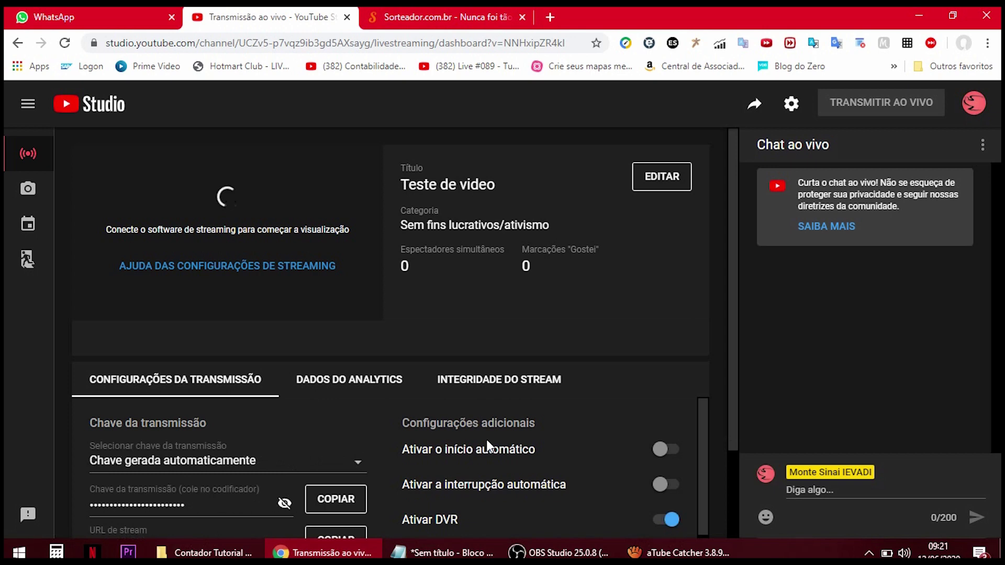
Copy the stream's share link from the dashboard and open it in a new browser tab
{"action": "scroll", "coordinate": [230, 426], "scroll_direction": "down", "scroll_amount": 2}
{"action": "scroll", "coordinate": [500, 414], "scroll_direction": "up", "scroll_amount": 2}
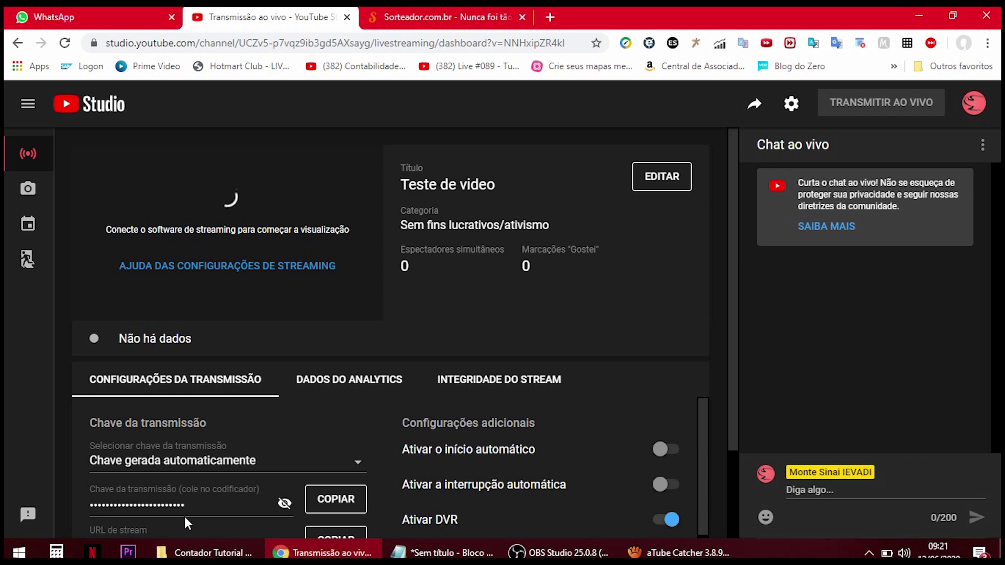
{"action": "left_click", "coordinate": [748, 107]}
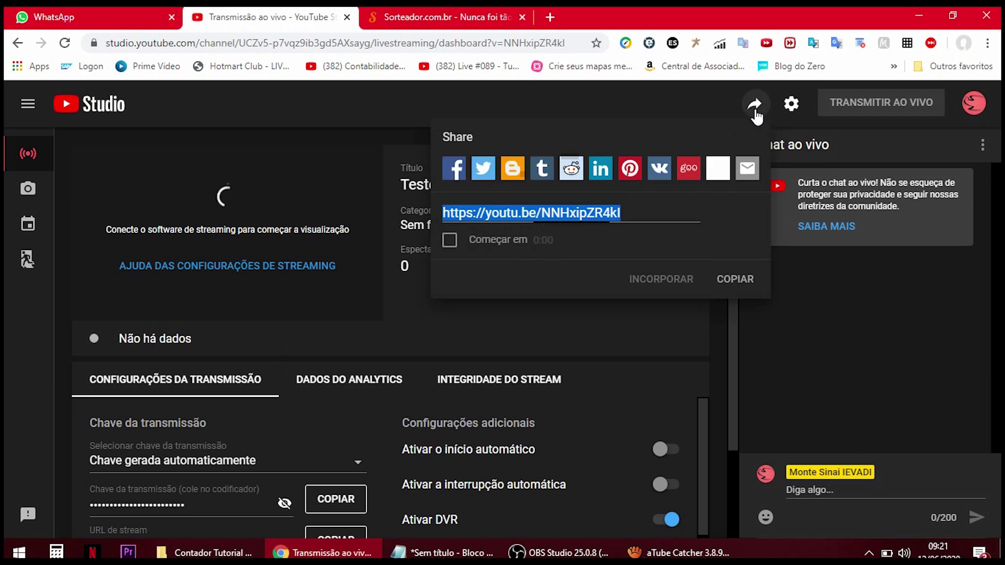
{"action": "left_click", "coordinate": [735, 281]}
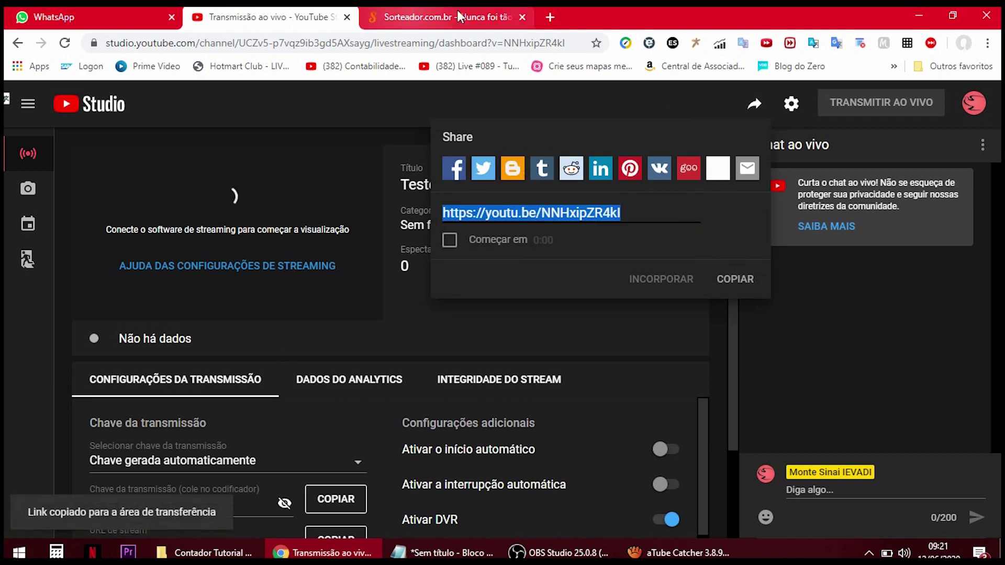
{"action": "left_click", "coordinate": [550, 17]}
{"action": "key", "text": "ctrl+v"}
{"action": "key", "text": "Return"}
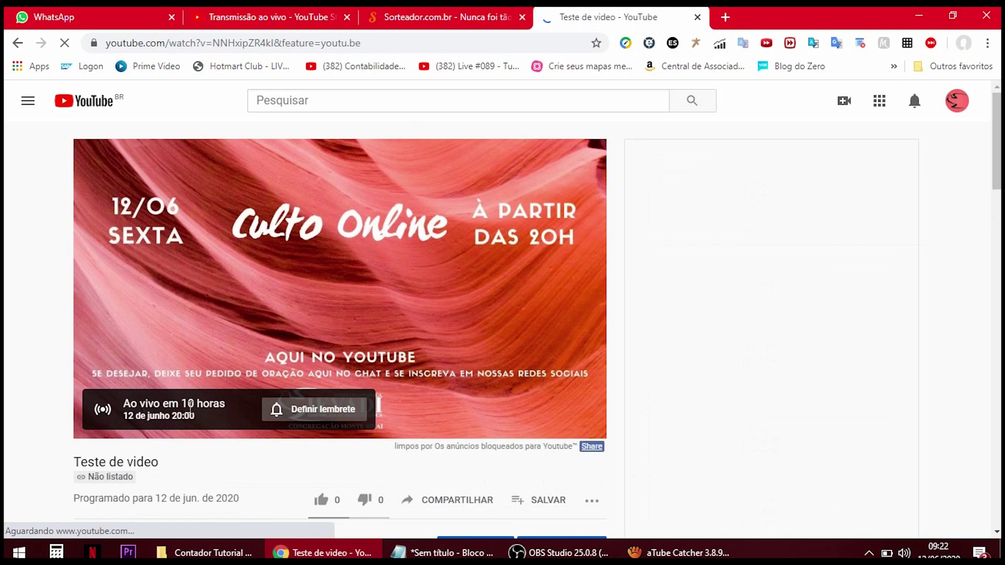
Examine the public stream page, checking the scheduled date and time, thumbnail, title and expanded description
{"action": "left_click_drag", "start_coordinate": [126, 417], "coordinate": [196, 417]}
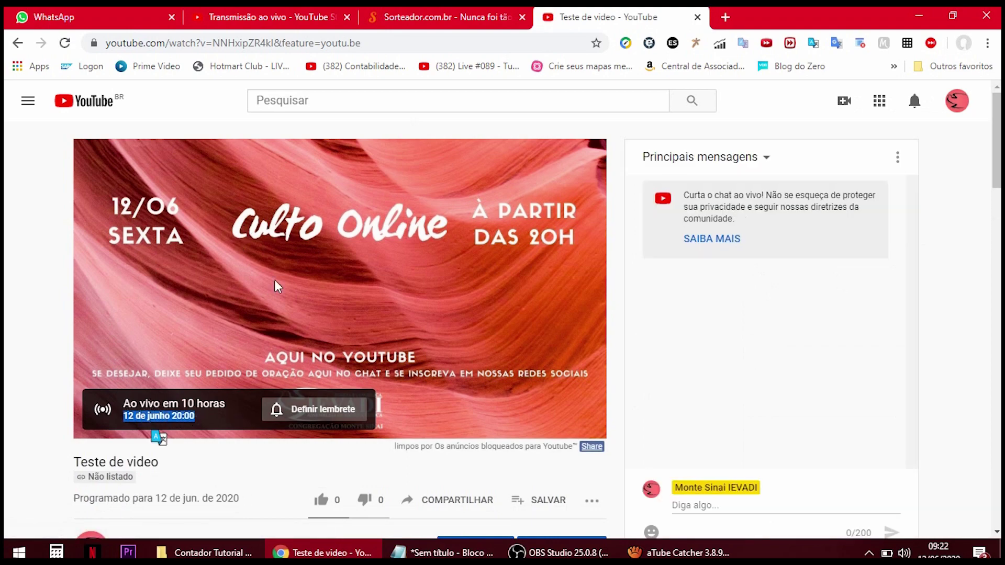
{"action": "scroll", "coordinate": [310, 293], "scroll_direction": "down", "scroll_amount": 4}
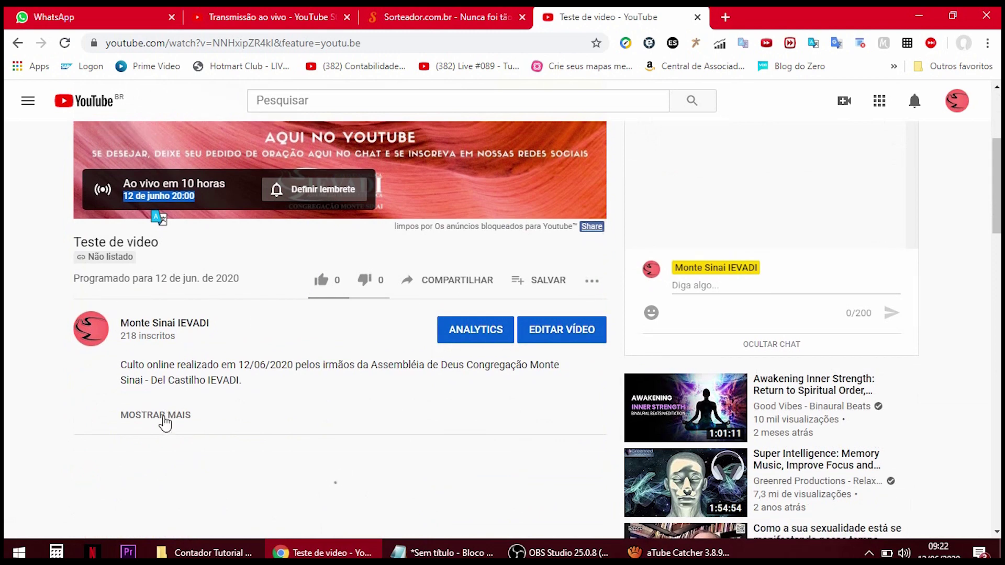
{"action": "left_click", "coordinate": [163, 416]}
{"action": "scroll", "coordinate": [266, 352], "scroll_direction": "up", "scroll_amount": 4}
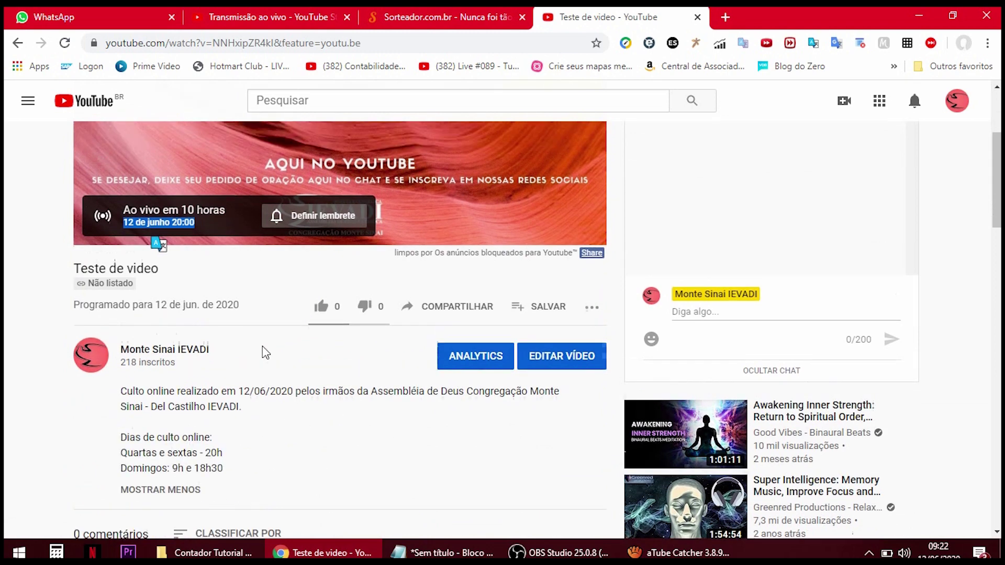
{"action": "scroll", "coordinate": [141, 503], "scroll_direction": "down", "scroll_amount": 3}
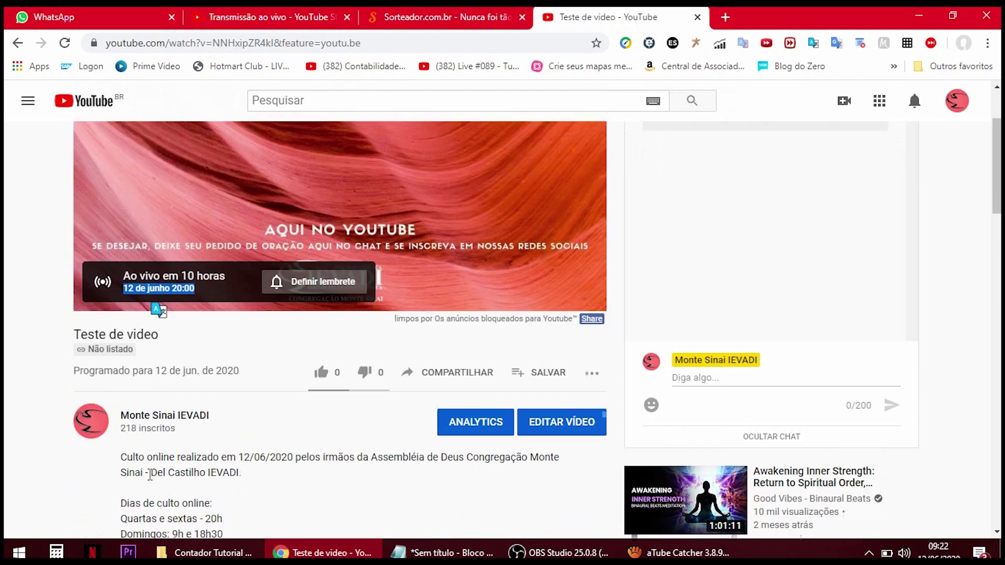
{"action": "scroll", "coordinate": [114, 337], "scroll_direction": "up", "scroll_amount": 3}
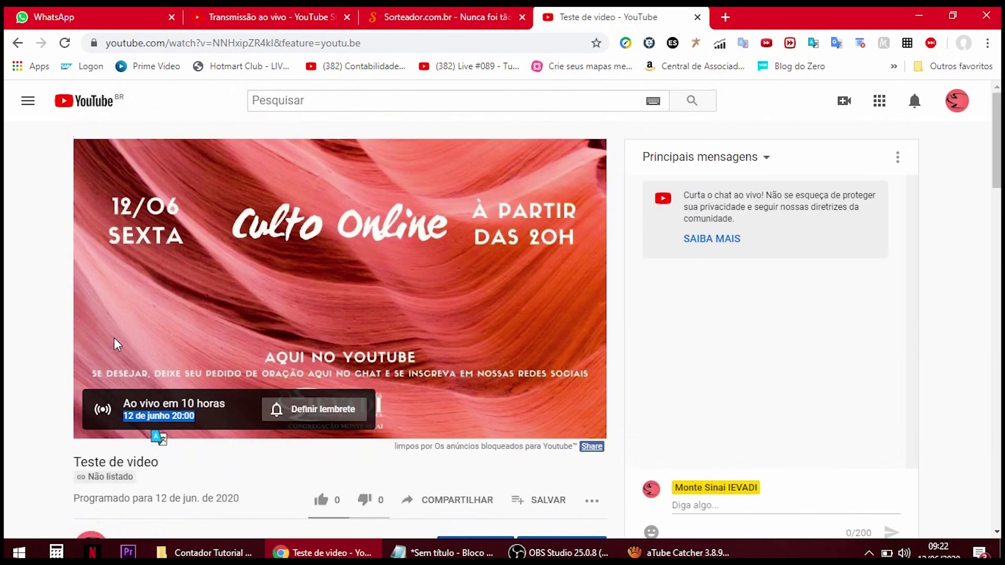
{"action": "left_click", "coordinate": [522, 206]}
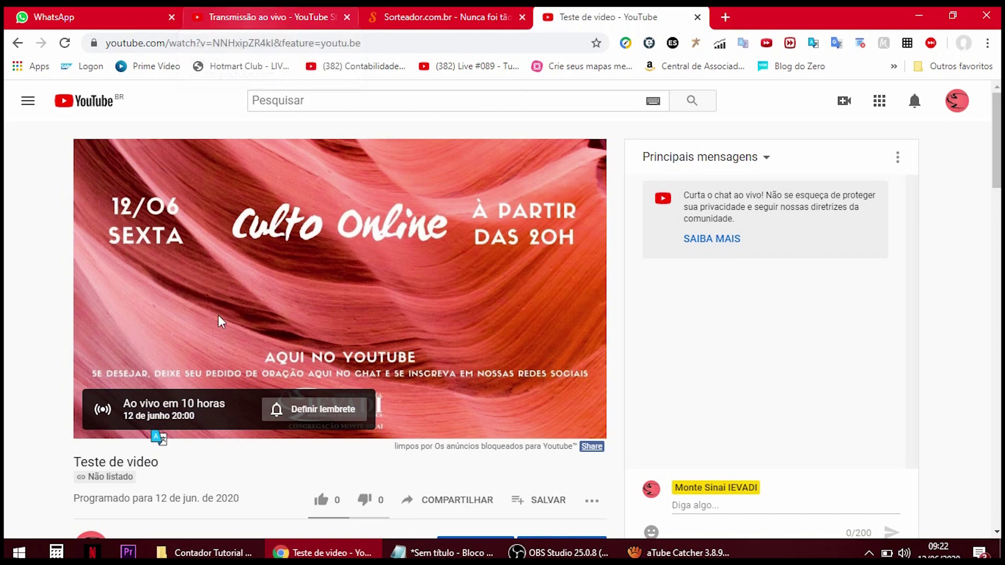
Copy the stream key from YouTube Studio, paste it into the Chave da transmissão field in OBS Studio's streaming settings, and save
{"action": "left_click", "coordinate": [290, 13]}
{"action": "left_click", "coordinate": [323, 504]}
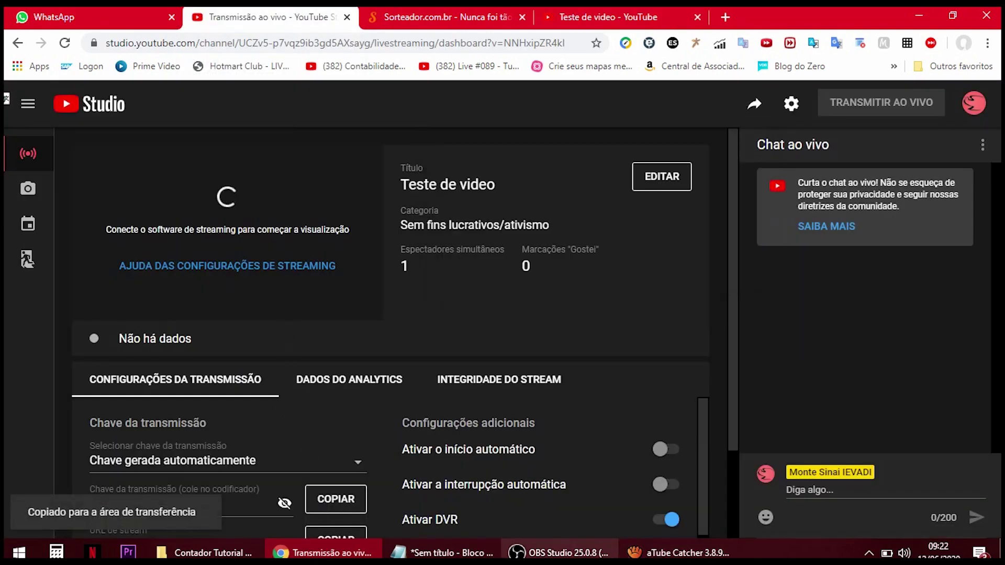
{"action": "left_click", "coordinate": [558, 553]}
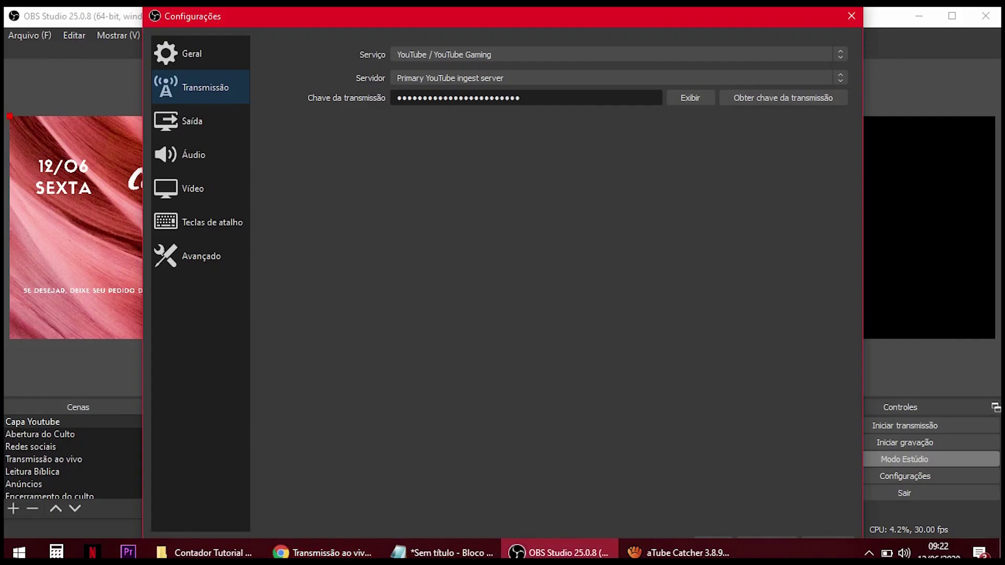
{"action": "double_click", "coordinate": [498, 98]}
{"action": "key", "text": "ctrl+v"}
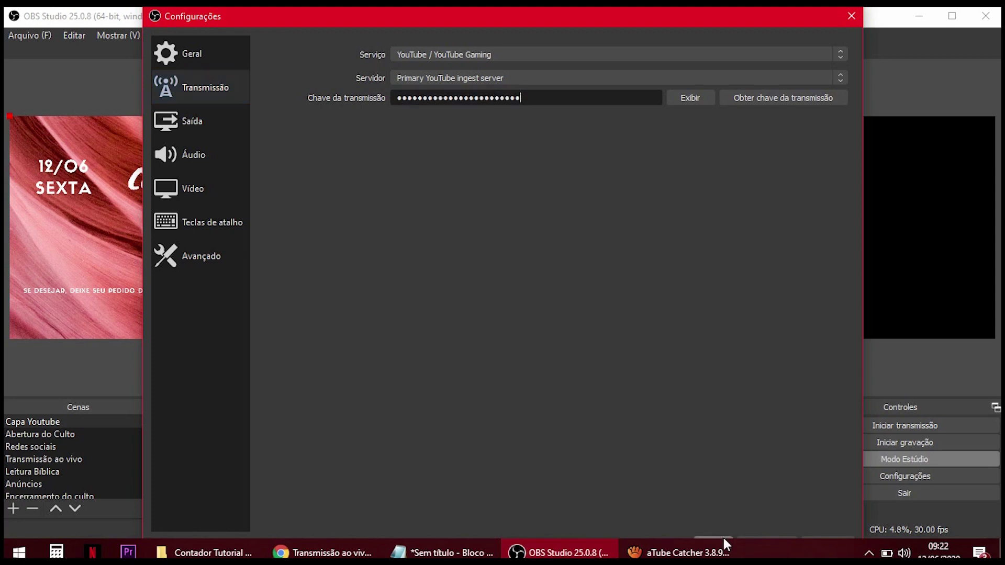
{"action": "left_click", "coordinate": [722, 535]}
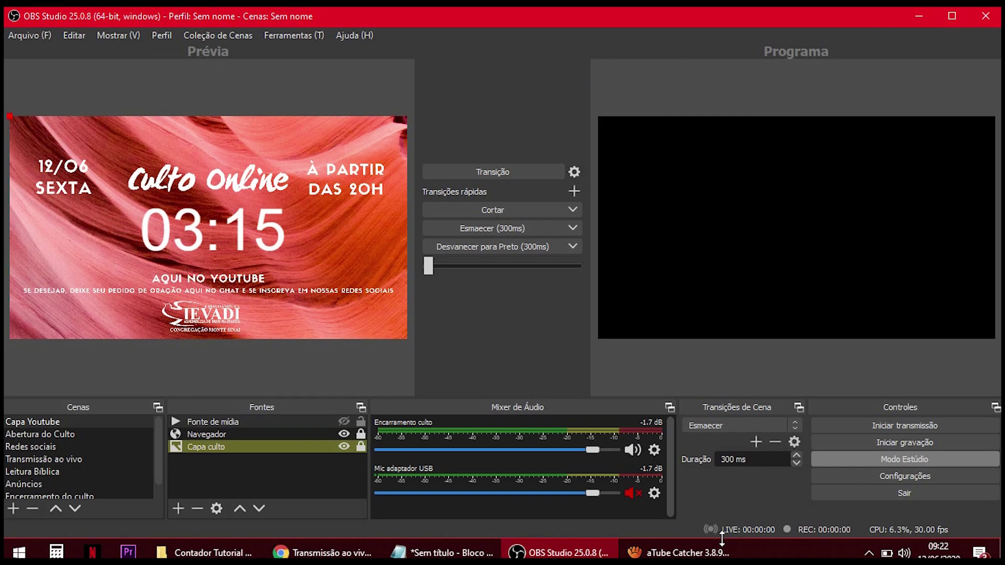
Detach the YouTube Studio dashboard tab into its own smaller window and place it over OBS Studio with the streaming controls uncovered
{"action": "left_click", "coordinate": [322, 553]}
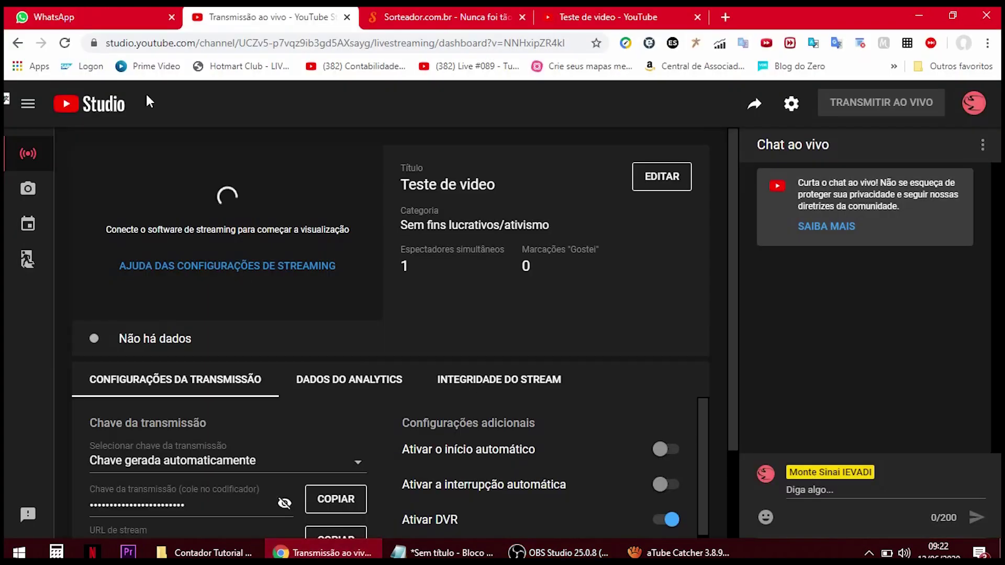
{"action": "left_click_drag", "start_coordinate": [270, 14], "coordinate": [748, 45]}
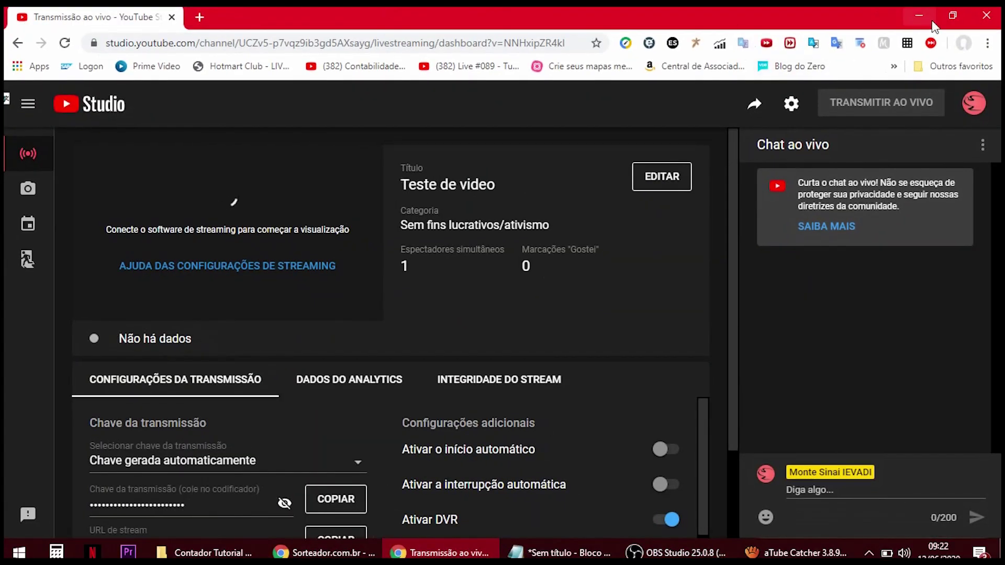
{"action": "left_click", "coordinate": [953, 15]}
{"action": "left_click_drag", "start_coordinate": [29, 61], "coordinate": [381, 124]}
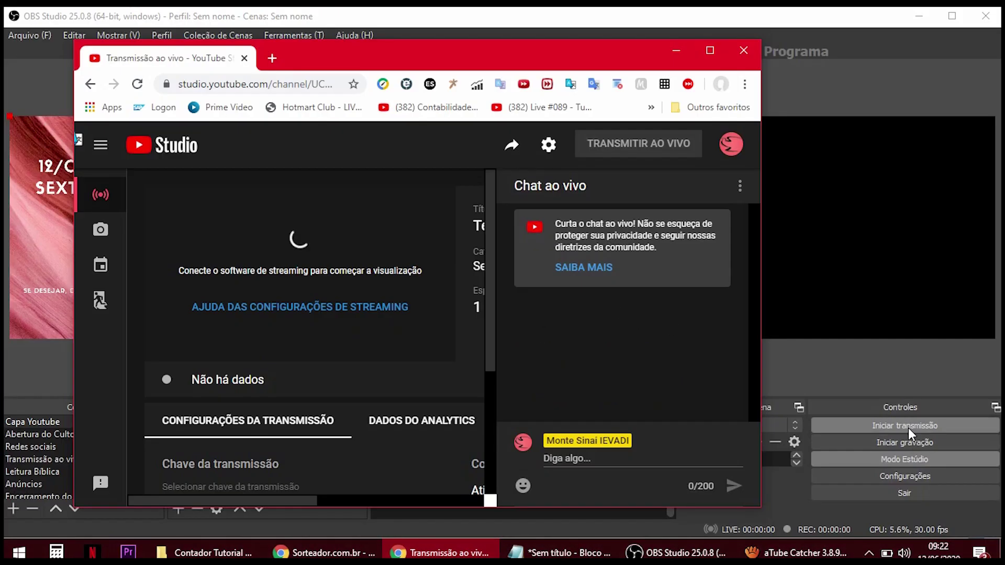
Start streaming in OBS Studio and maximize the YouTube Studio dashboard window
{"action": "left_click", "coordinate": [909, 429]}
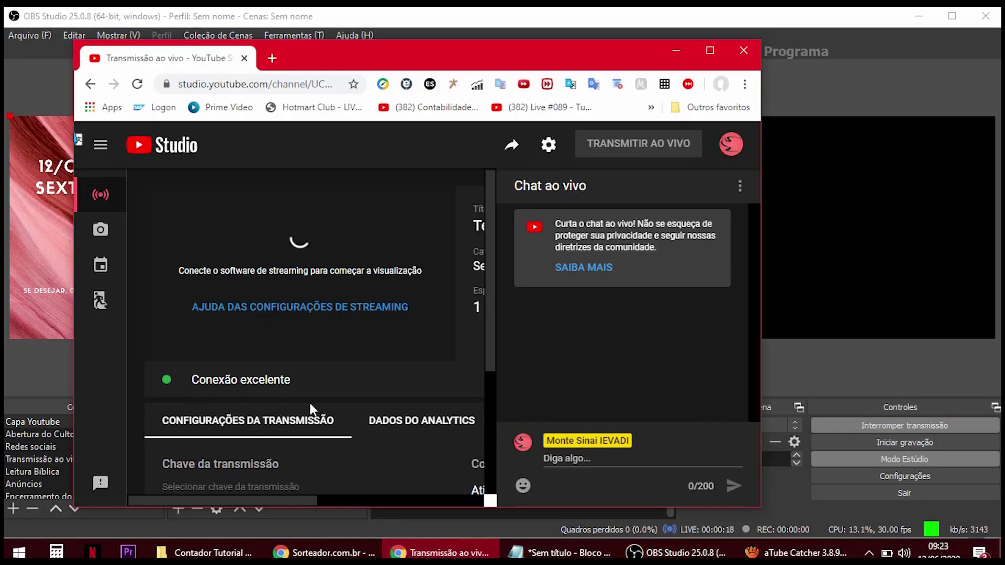
{"action": "left_click", "coordinate": [709, 51]}
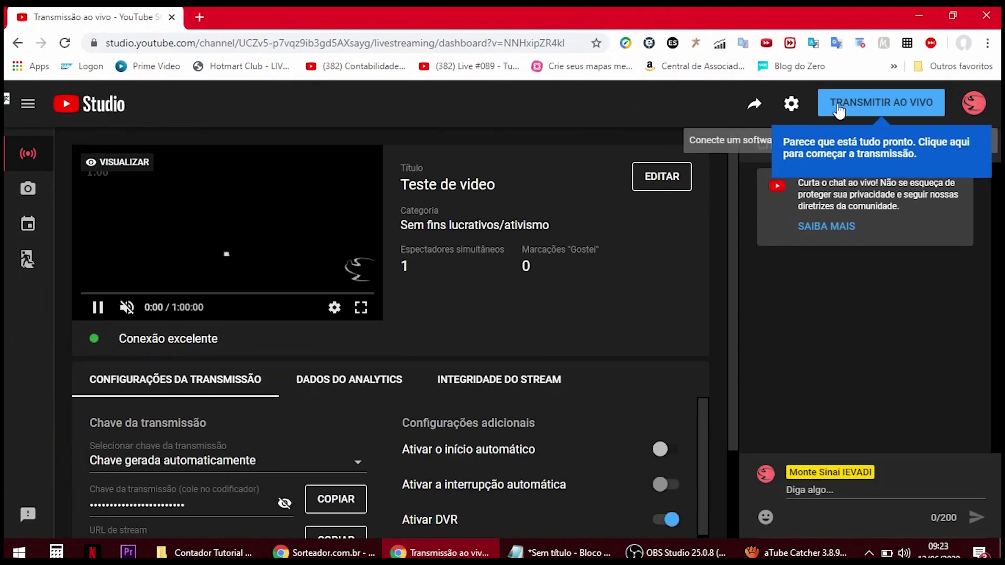
Start the live broadcast in YouTube Studio, switch to OBS Studio and transition the Capa Youtube scene to the program output
{"action": "left_click", "coordinate": [840, 107]}
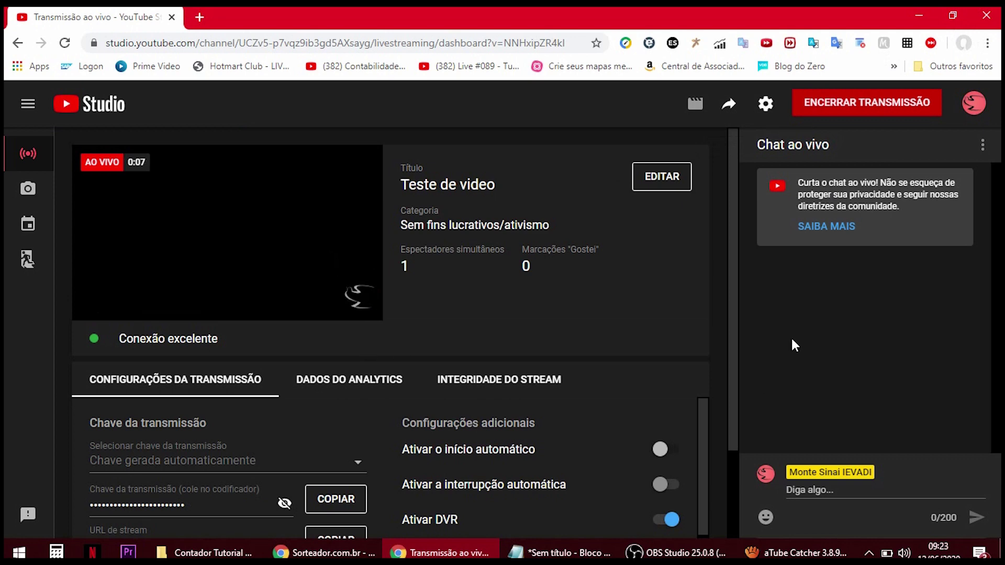
{"action": "left_click", "coordinate": [675, 553]}
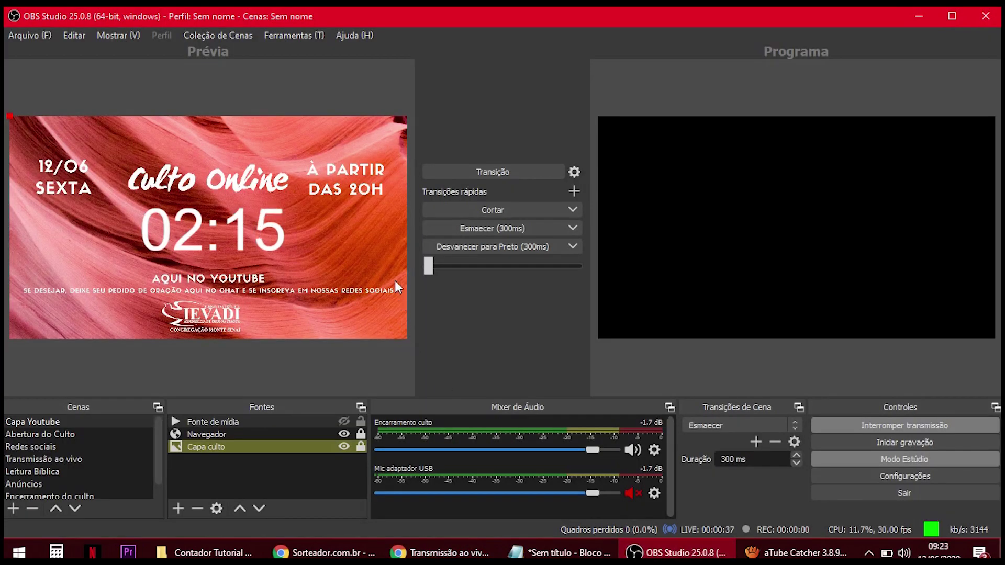
{"action": "left_click_drag", "start_coordinate": [431, 268], "coordinate": [596, 279]}
Check the live preview in the YouTube Studio dashboard against OBS Studio and examine the Dados do Analytics section
{"action": "left_click", "coordinate": [440, 552]}
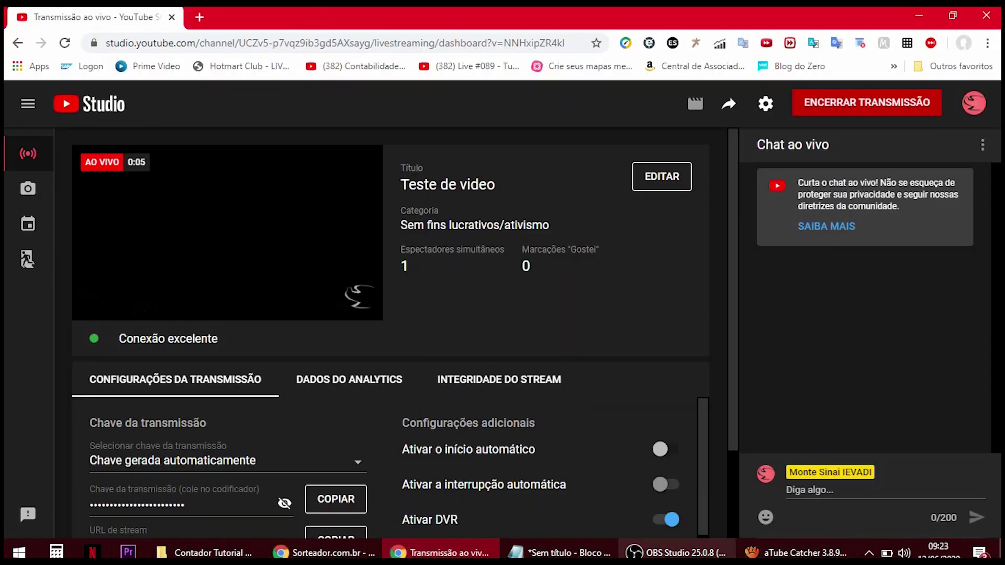
{"action": "left_click", "coordinate": [675, 552]}
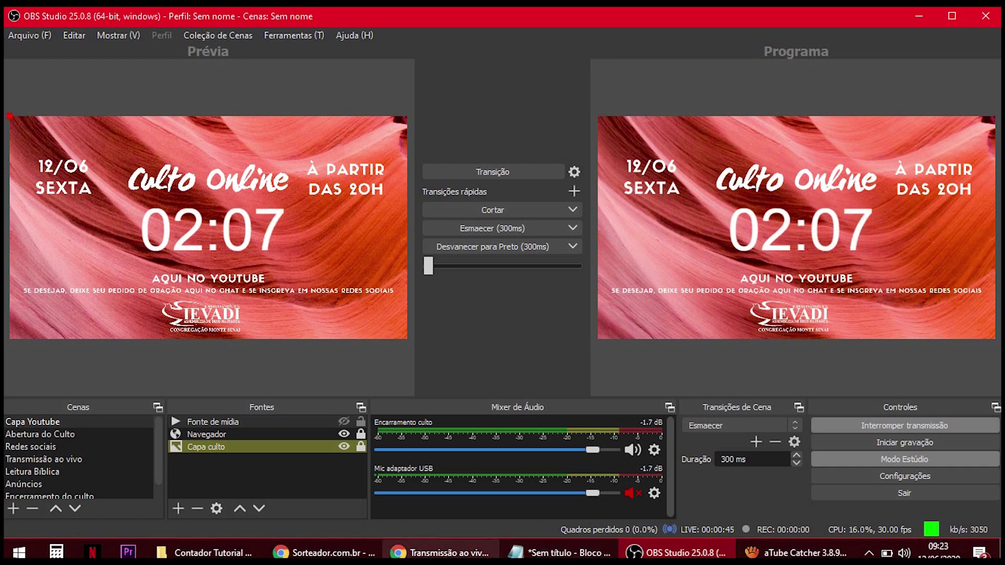
{"action": "left_click", "coordinate": [440, 553]}
{"action": "left_click", "coordinate": [324, 552]}
{"action": "left_click", "coordinate": [440, 552]}
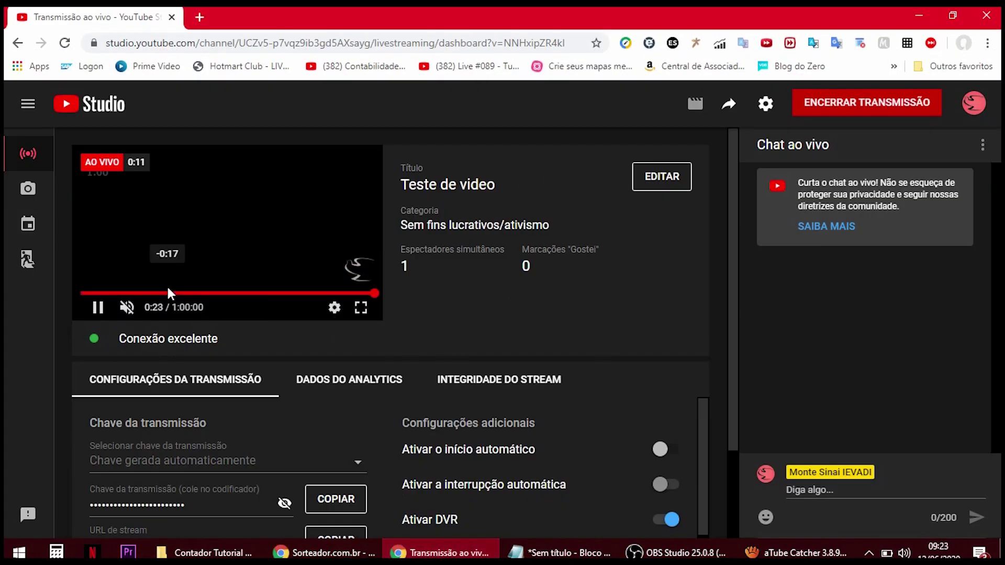
{"action": "scroll", "coordinate": [367, 367], "scroll_direction": "down", "scroll_amount": 1}
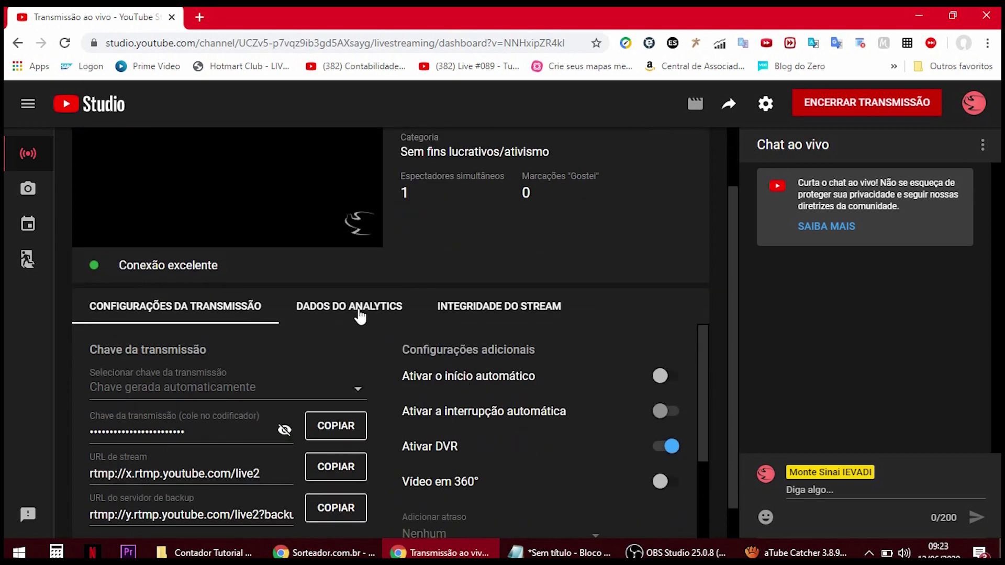
{"action": "left_click", "coordinate": [360, 309]}
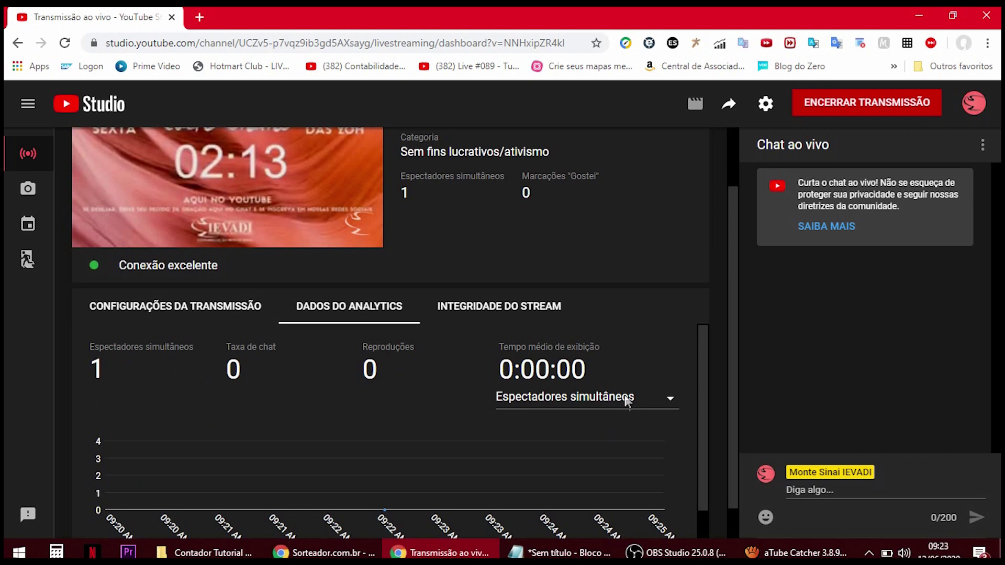
{"action": "scroll", "coordinate": [397, 345], "scroll_direction": "up", "scroll_amount": 1}
{"action": "scroll", "coordinate": [397, 346], "scroll_direction": "up", "scroll_amount": 1}
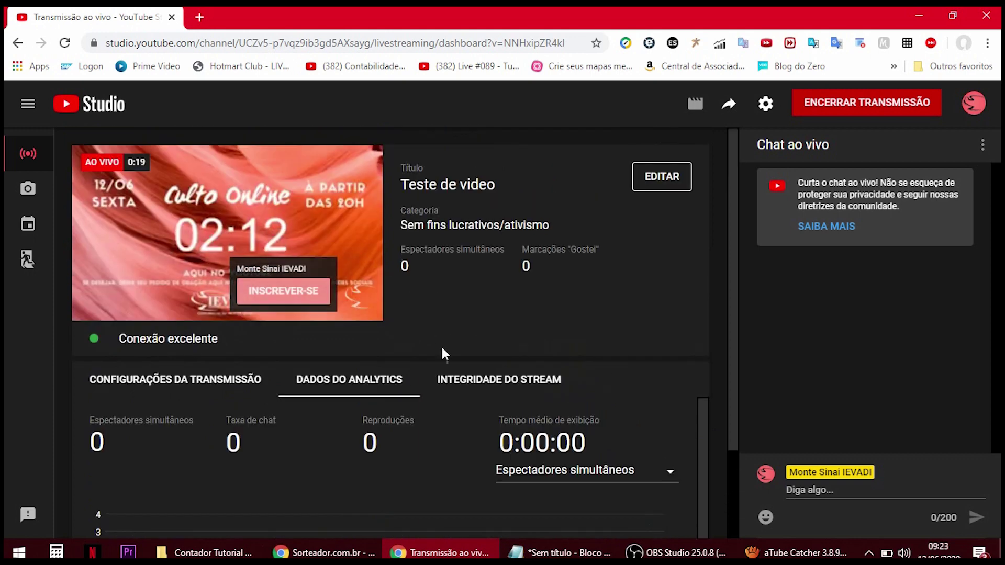
Review the Integridade do Stream status and messages, and check the analytics and the live preview's playback time
{"action": "left_click", "coordinate": [470, 391]}
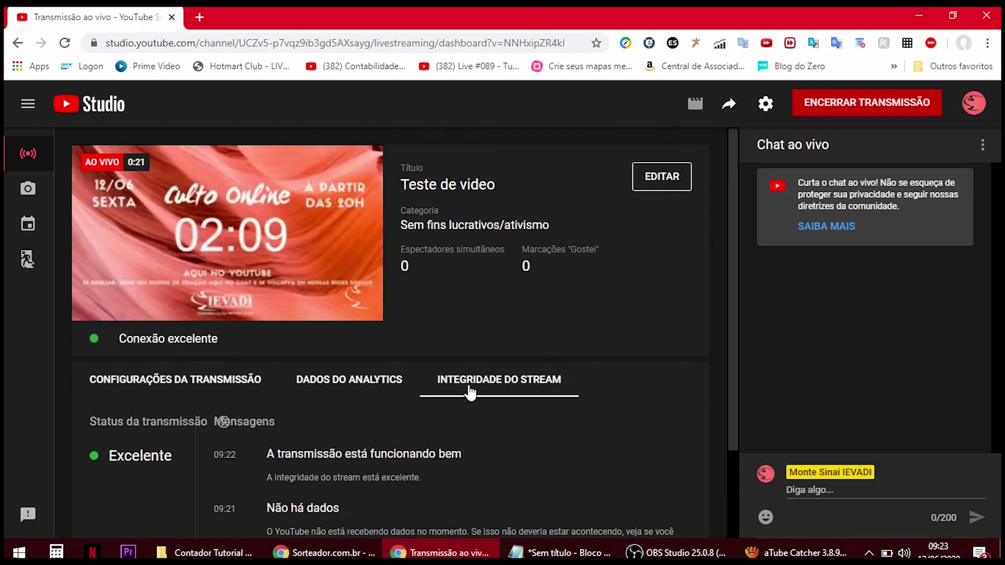
{"action": "scroll", "coordinate": [468, 392], "scroll_direction": "down", "scroll_amount": 1}
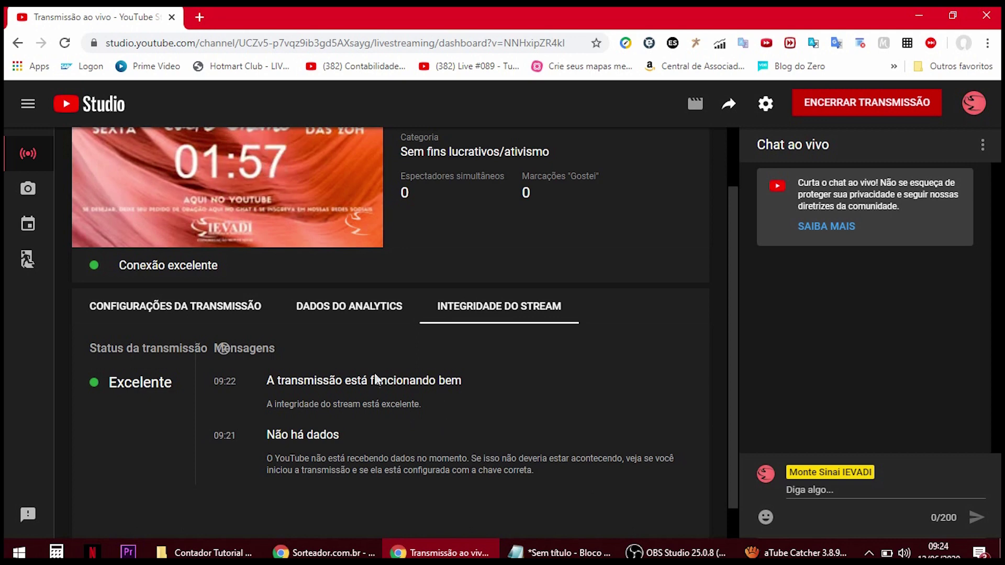
{"action": "scroll", "coordinate": [329, 343], "scroll_direction": "up", "scroll_amount": 2}
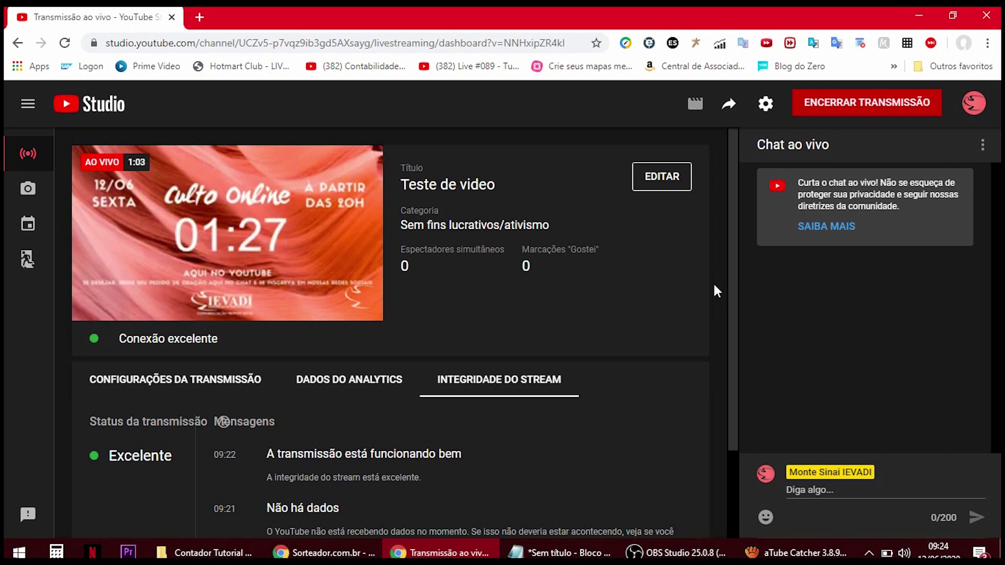
{"action": "left_click", "coordinate": [294, 386]}
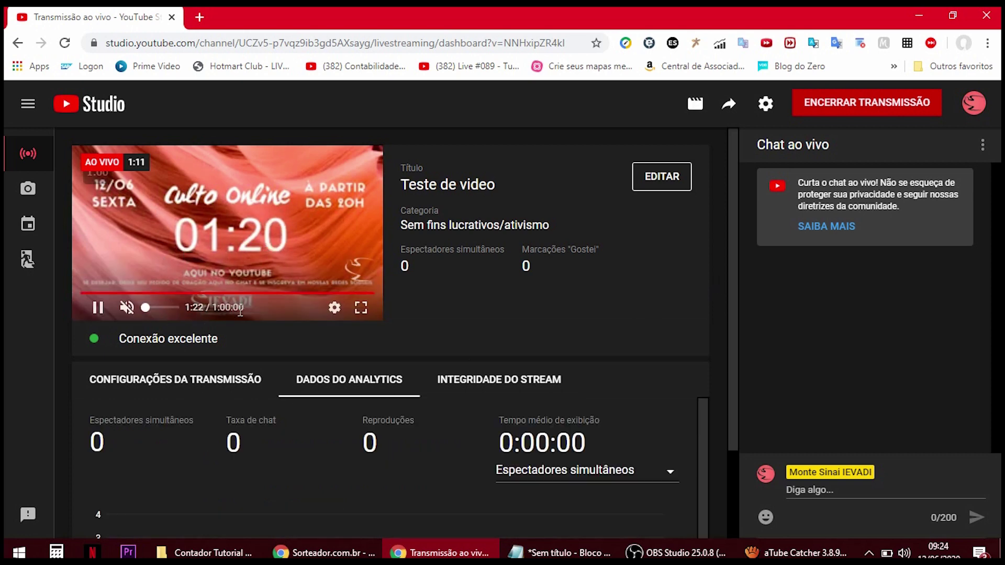
{"action": "left_click_drag", "start_coordinate": [212, 305], "coordinate": [232, 309]}
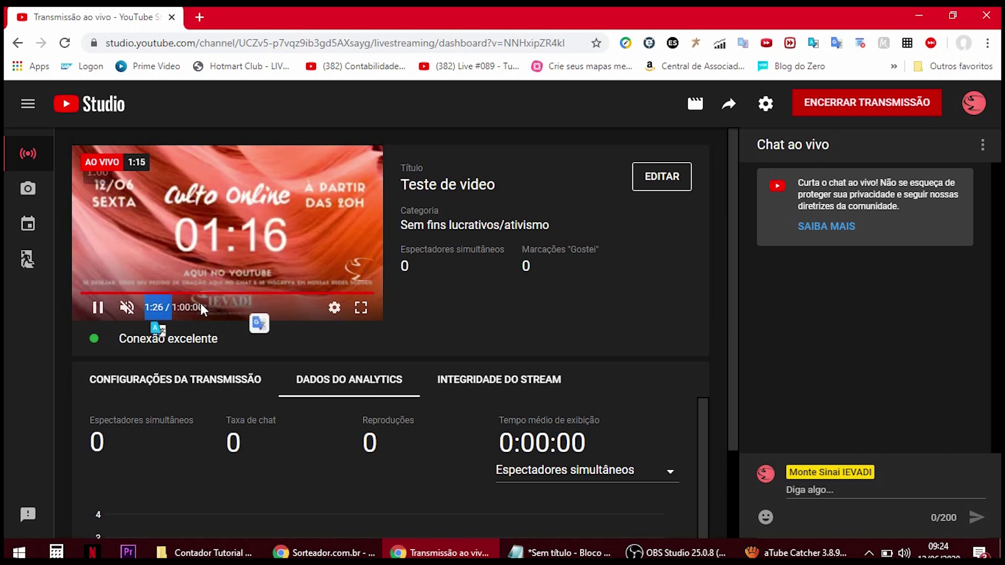
{"action": "left_click", "coordinate": [272, 332]}
Switch to OBS Studio and transition the Abertura do Culto scene, followed by the Redes sociais scene, to the program output
{"action": "key", "text": "alt+Tab"}
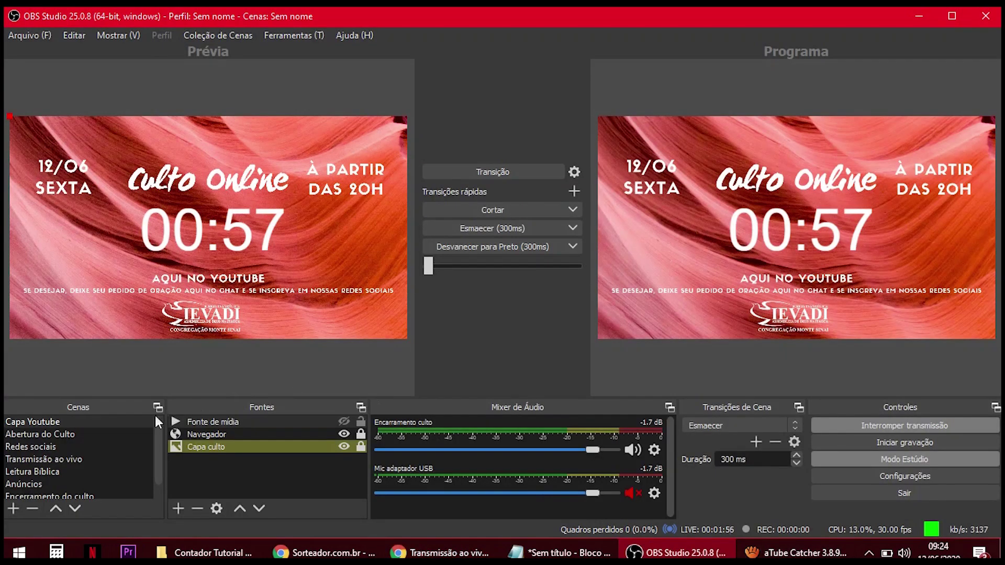
{"action": "left_click", "coordinate": [117, 434]}
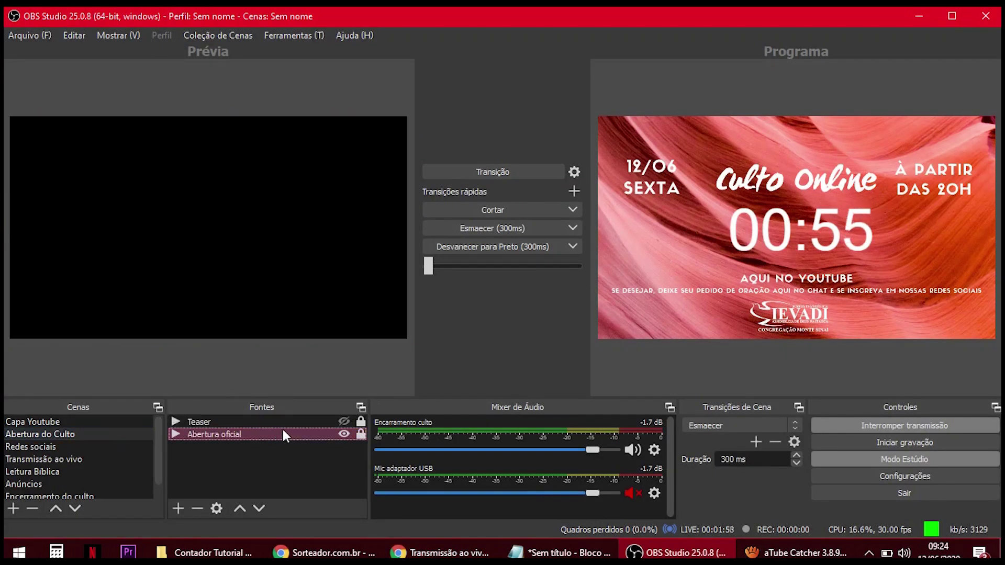
{"action": "left_click_drag", "start_coordinate": [428, 267], "coordinate": [594, 279]}
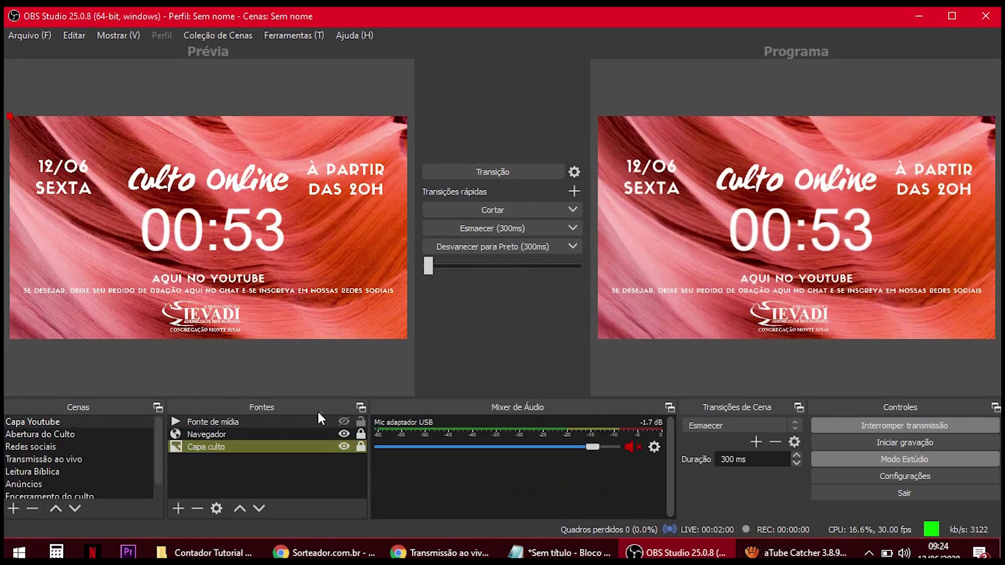
{"action": "left_click_drag", "start_coordinate": [428, 267], "coordinate": [591, 275]}
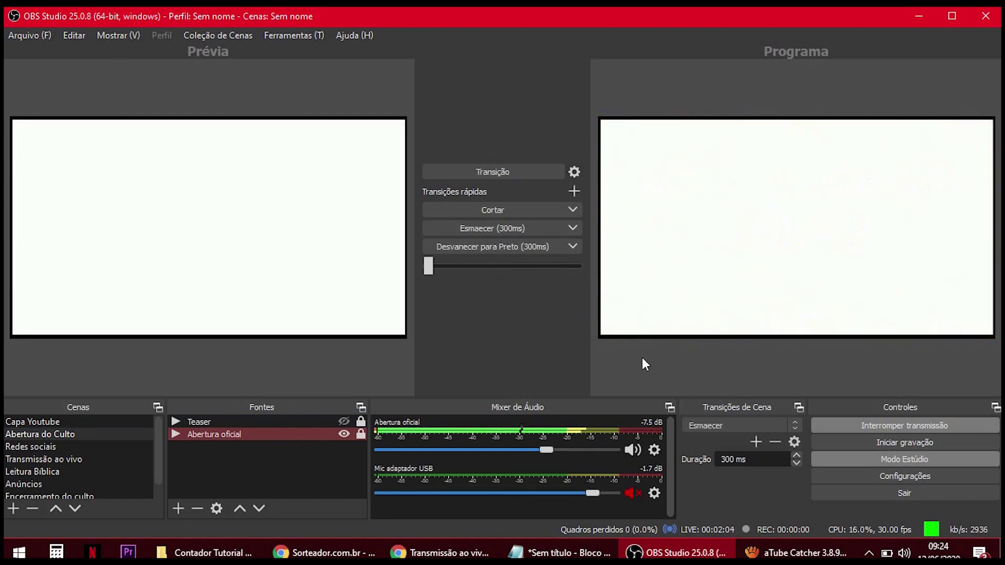
{"action": "left_click", "coordinate": [102, 448]}
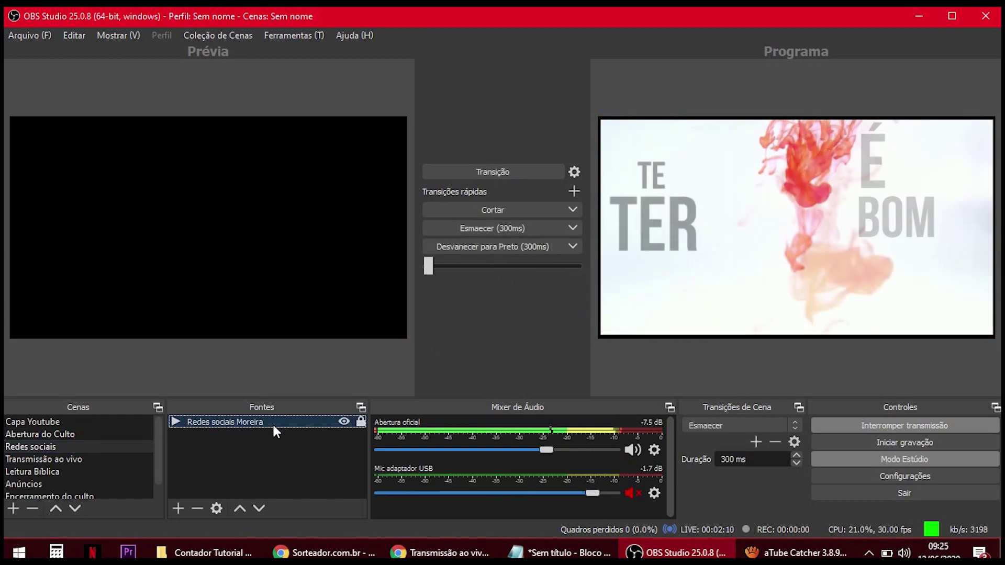
{"action": "left_click_drag", "start_coordinate": [428, 268], "coordinate": [581, 274]}
Transition the Transmissão ao vivo scene with the video capture device to the program output
{"action": "left_click", "coordinate": [43, 459]}
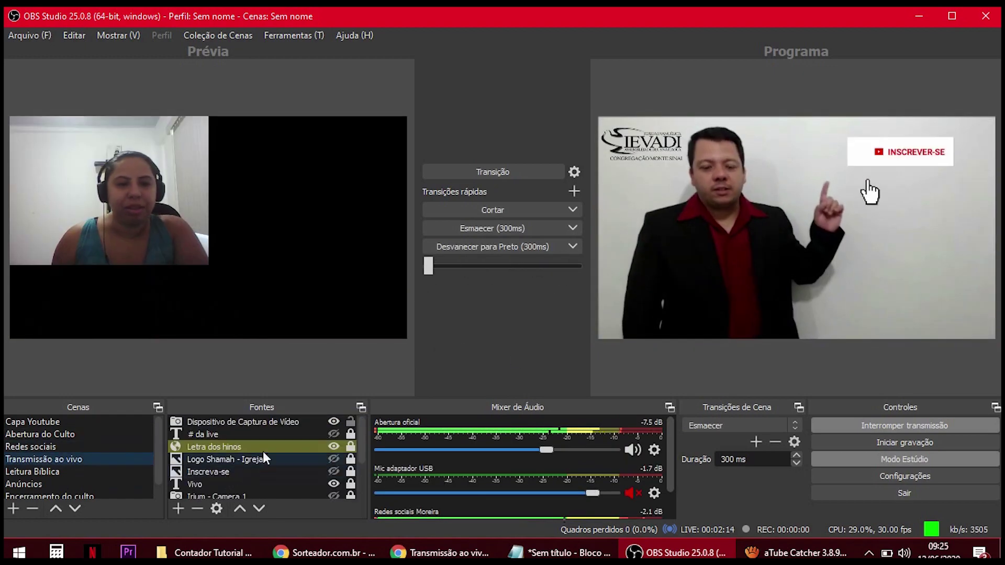
{"action": "left_click_drag", "start_coordinate": [444, 272], "coordinate": [585, 278]}
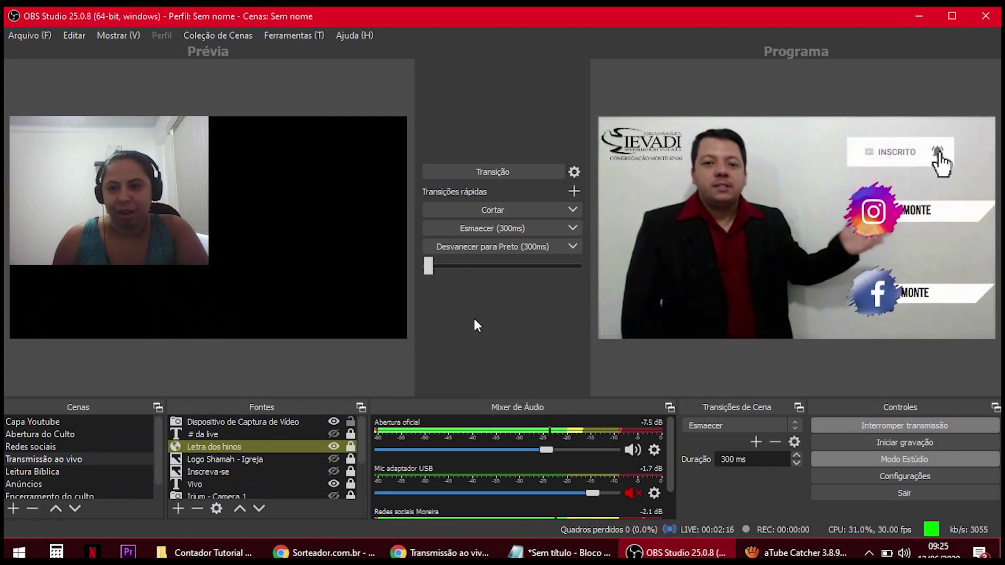
{"action": "left_click", "coordinate": [30, 446]}
{"action": "left_click", "coordinate": [62, 460]}
{"action": "left_click_drag", "start_coordinate": [427, 266], "coordinate": [607, 276]}
Select the Encerramento do culto scene and transition it to the program output
{"action": "scroll", "coordinate": [108, 470], "scroll_direction": "down", "scroll_amount": 1}
{"action": "left_click", "coordinate": [95, 484]}
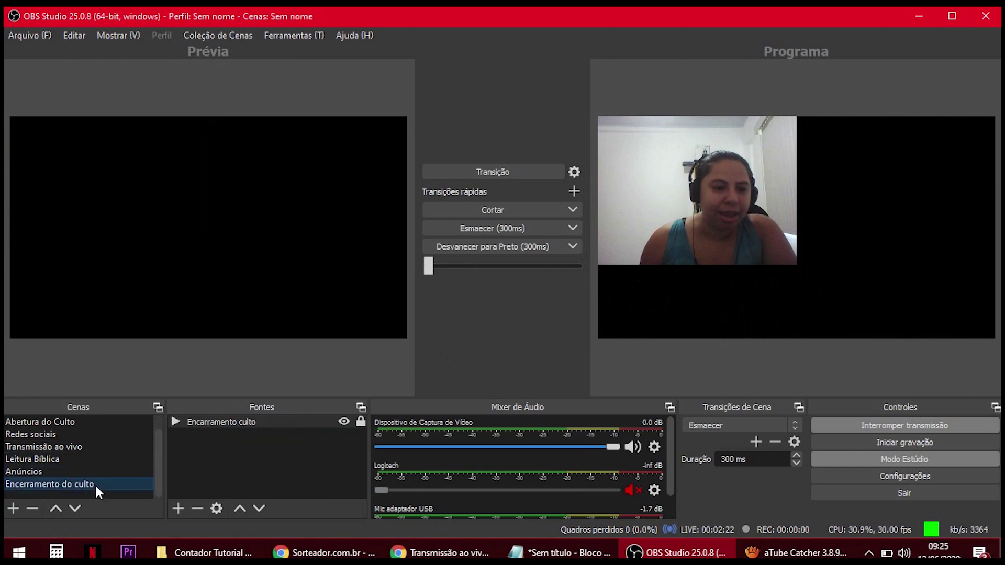
{"action": "left_click", "coordinate": [214, 421]}
{"action": "left_click", "coordinate": [424, 266]}
{"action": "left_click_drag", "start_coordinate": [427, 267], "coordinate": [587, 275]}
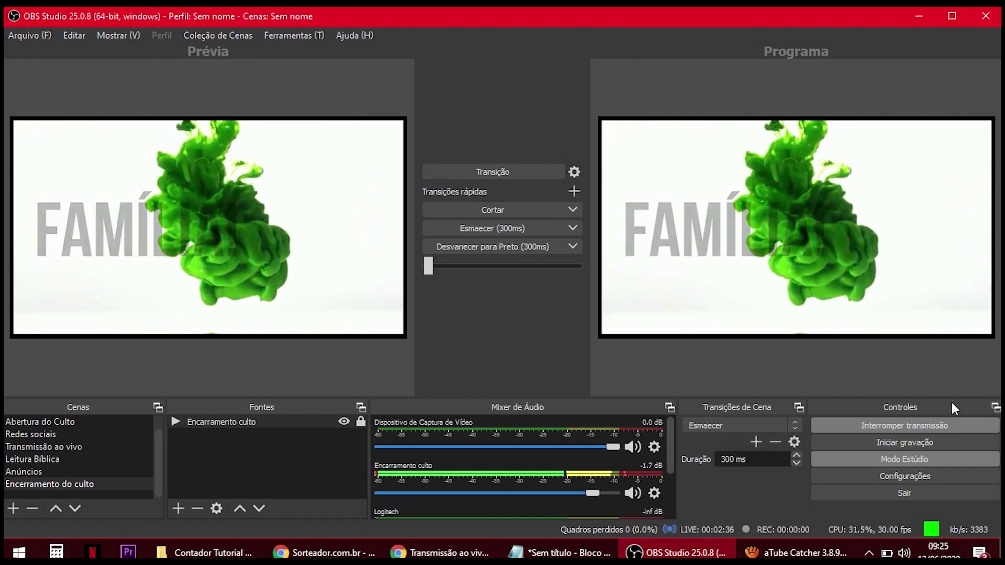
Compare the YouTube Studio live preview with the OBS Studio program output to check how the closing video arrives
{"action": "key", "text": "alt+Tab"}
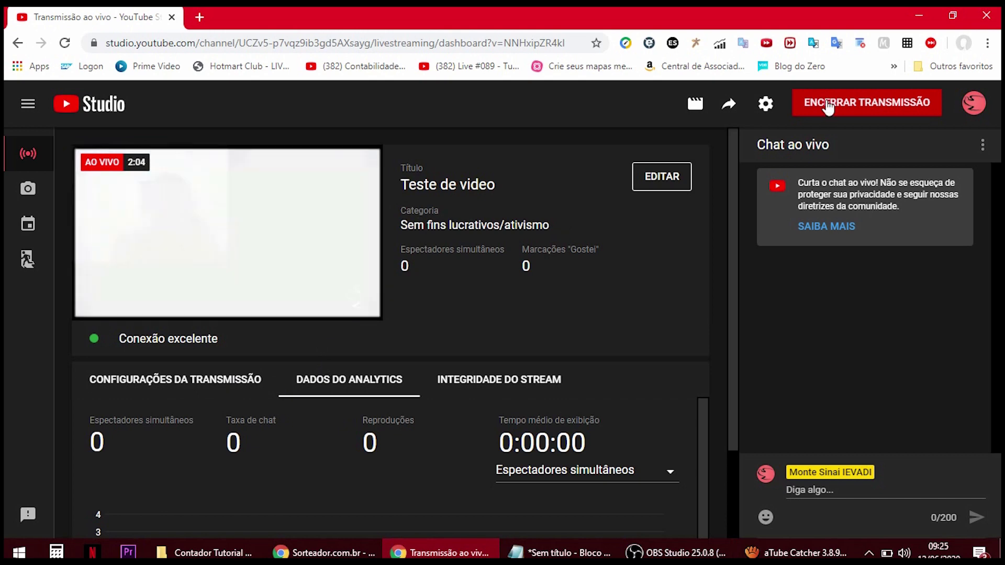
{"action": "key", "text": "alt+Tab"}
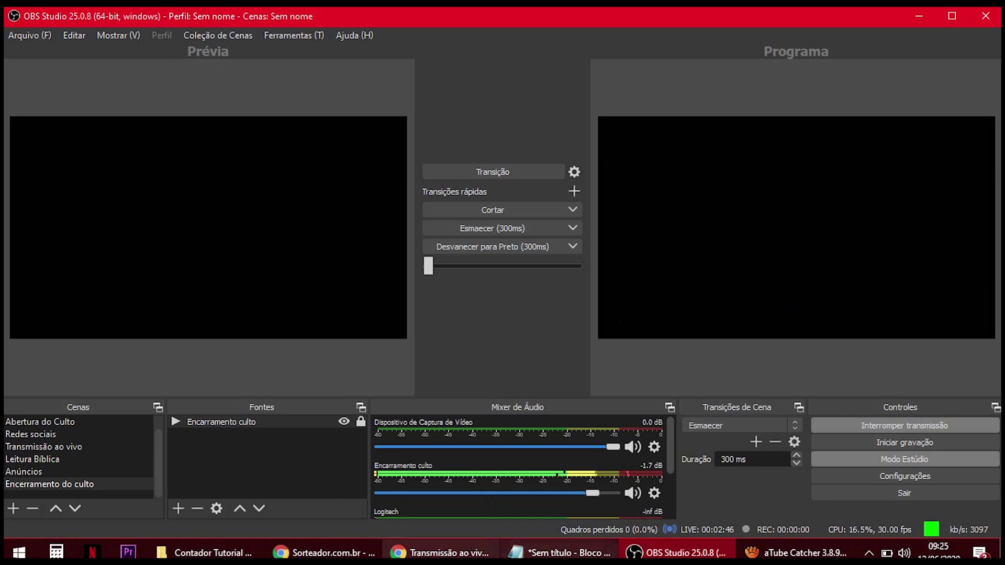
{"action": "key", "text": "alt+Tab"}
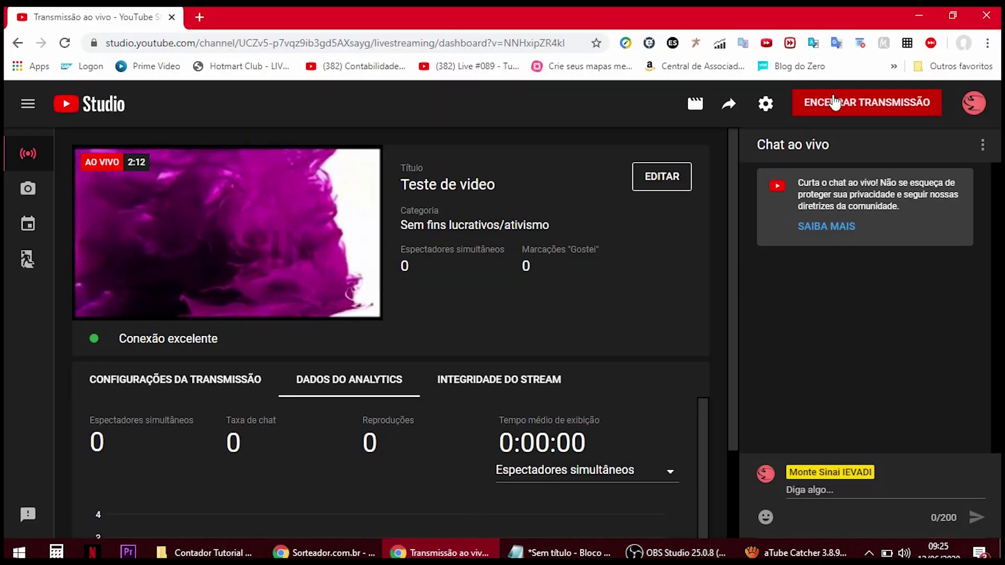
{"action": "key", "text": "alt+Tab"}
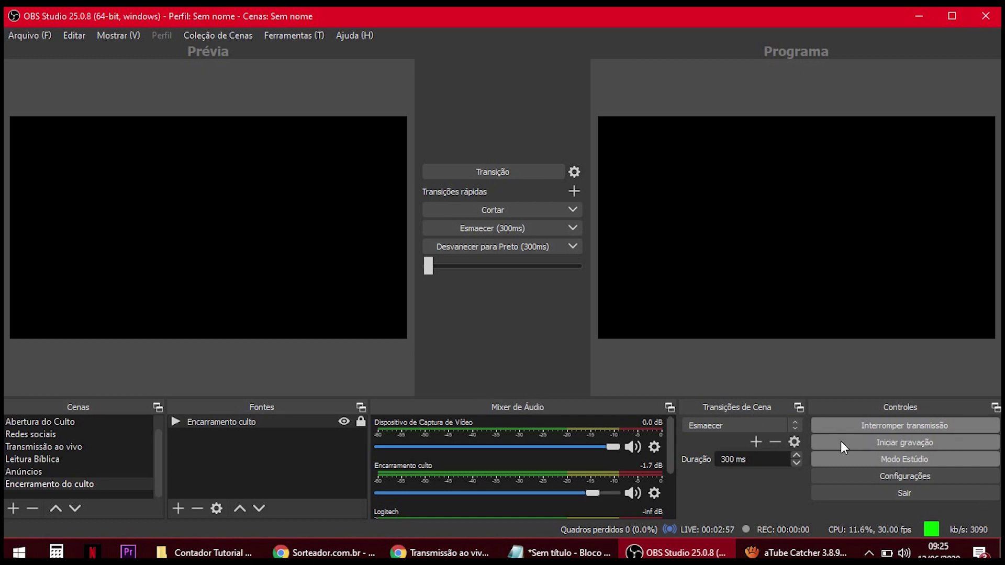
{"action": "left_click", "coordinate": [439, 553]}
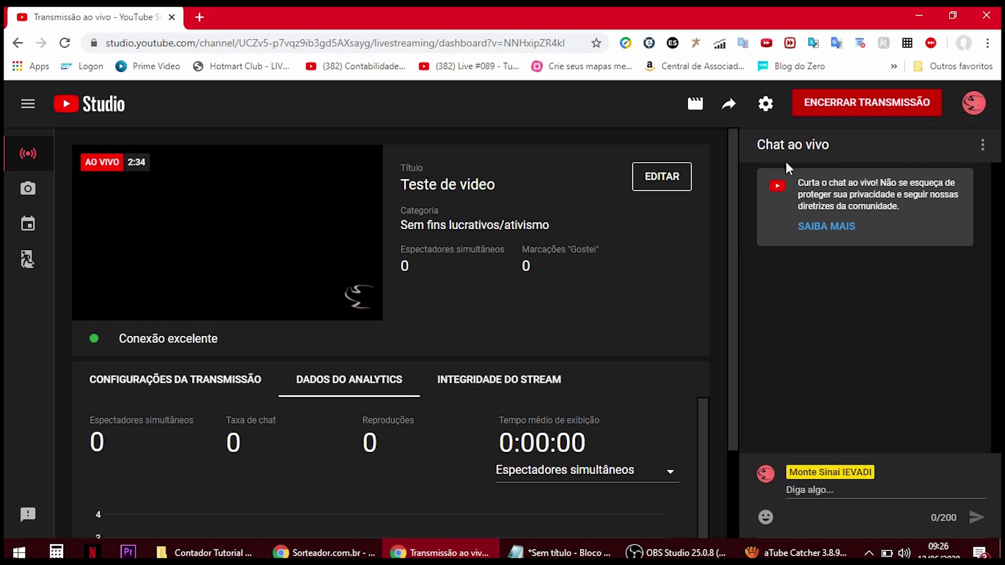
{"action": "key", "text": "alt+Tab"}
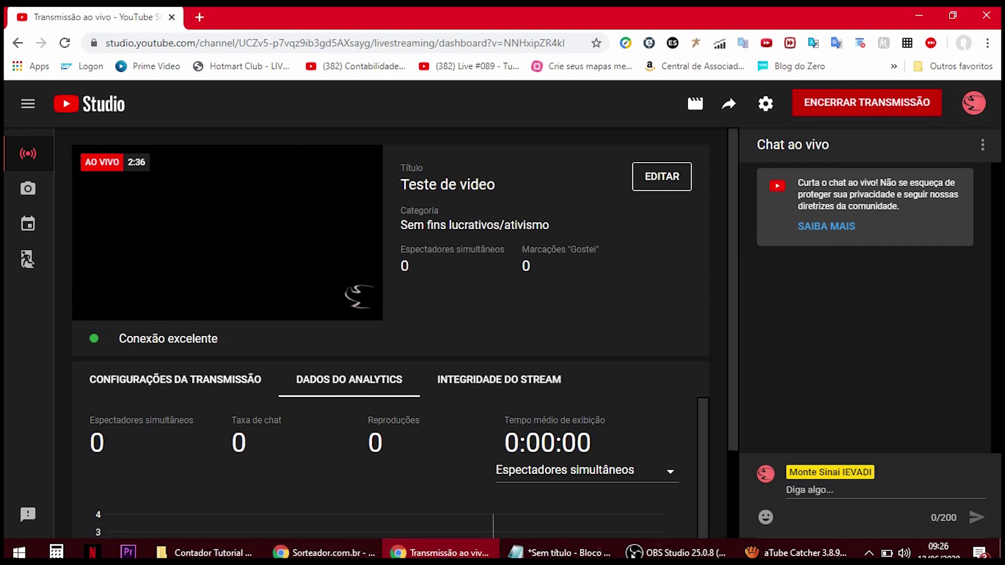
Replay the closing video by transitioning the Encerramento do culto scene to the program output again
{"action": "left_click", "coordinate": [227, 425]}
{"action": "left_click_drag", "start_coordinate": [430, 268], "coordinate": [596, 265]}
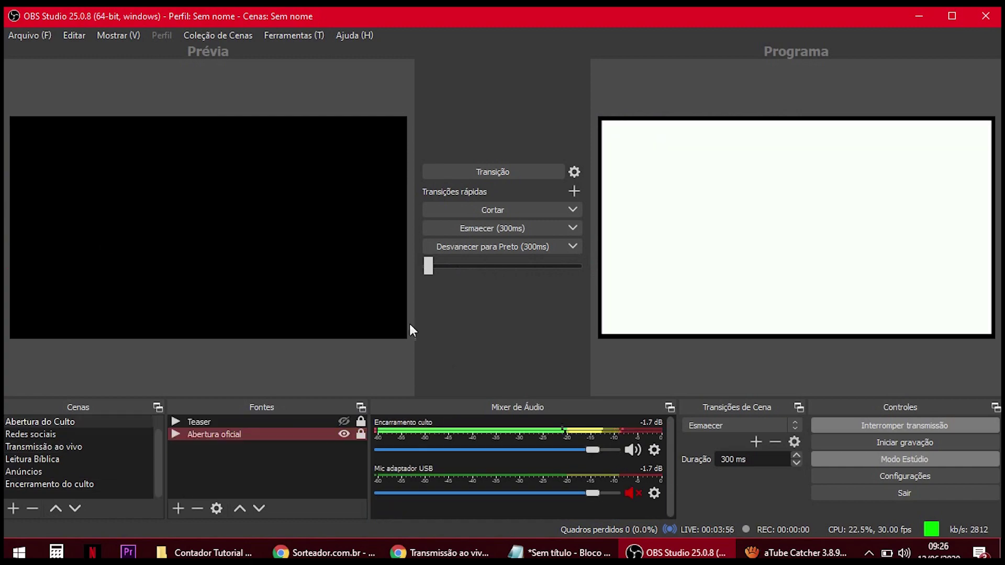
{"action": "left_click", "coordinate": [78, 485]}
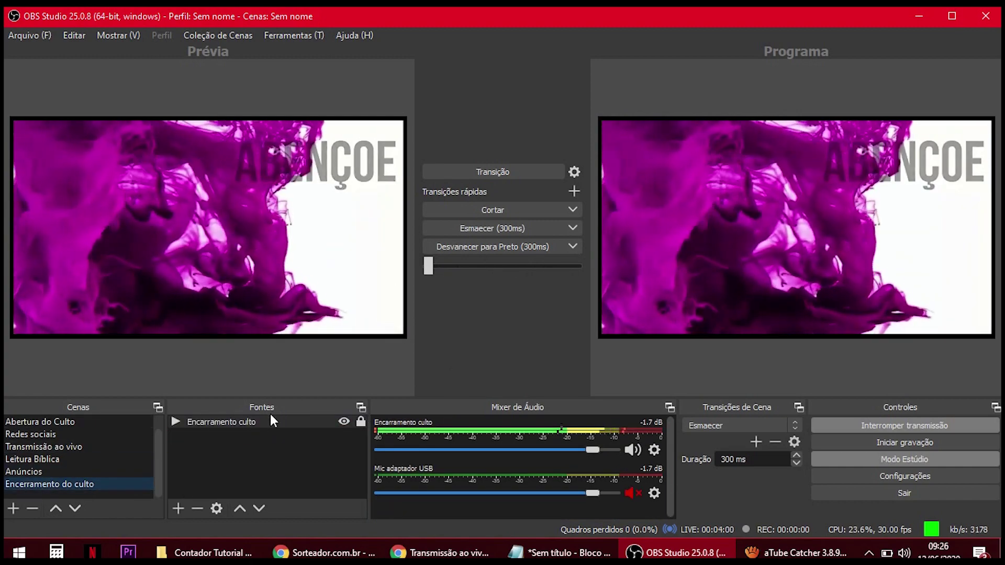
{"action": "left_click_drag", "start_coordinate": [429, 266], "coordinate": [577, 281]}
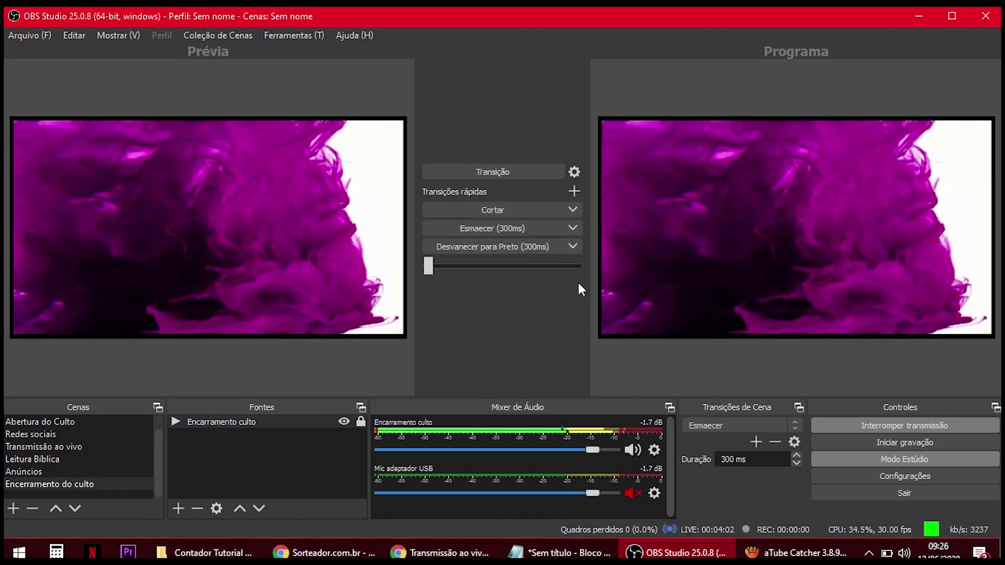
Follow the closing video in the YouTube Studio live preview while checking the OBS Studio program output
{"action": "key", "text": "alt+Tab"}
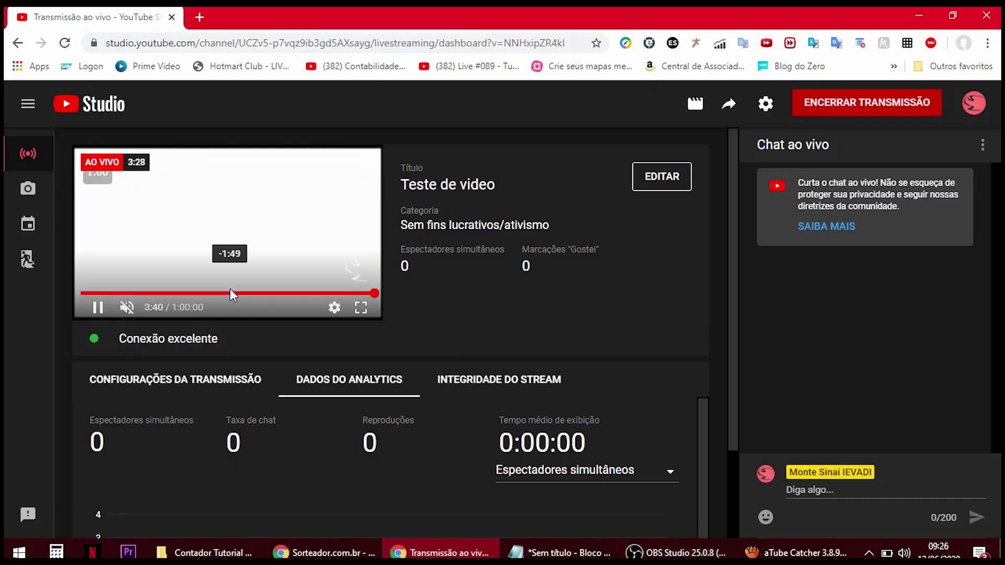
{"action": "left_click", "coordinate": [675, 553]}
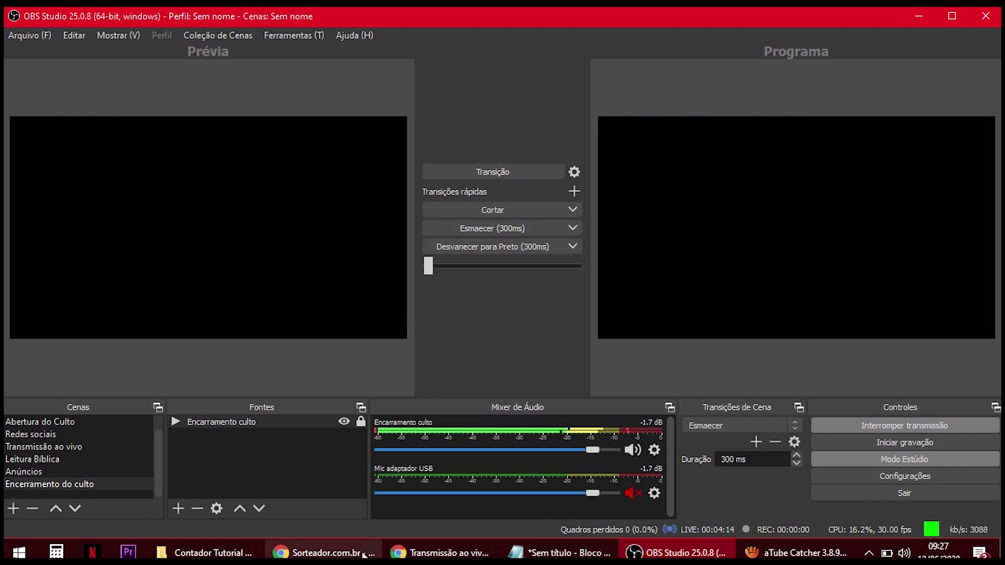
{"action": "left_click", "coordinate": [372, 553]}
{"action": "left_click", "coordinate": [492, 553]}
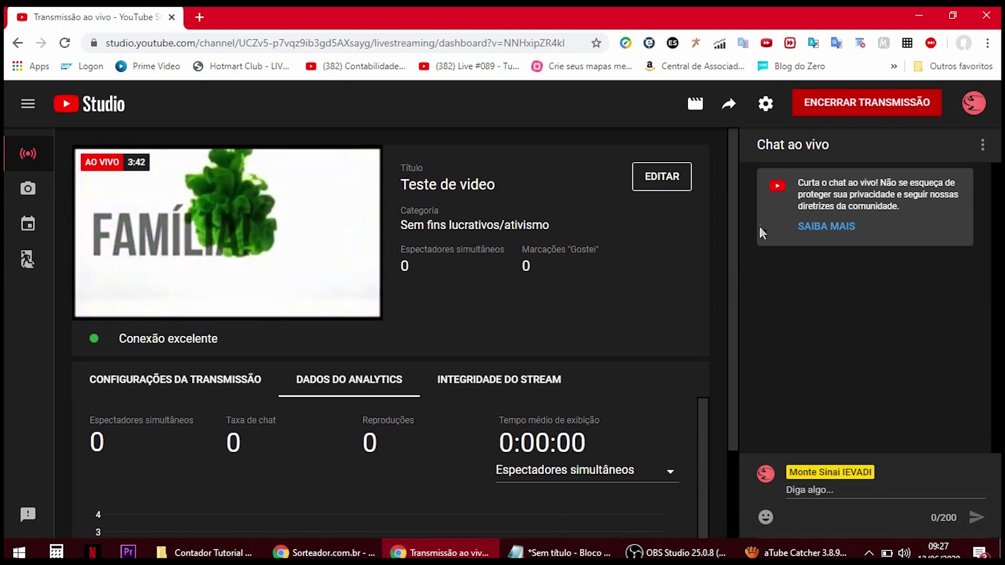
End the Teste de video live stream in YouTube Studio and dismiss the completed broadcast summary
{"action": "left_click", "coordinate": [846, 111]}
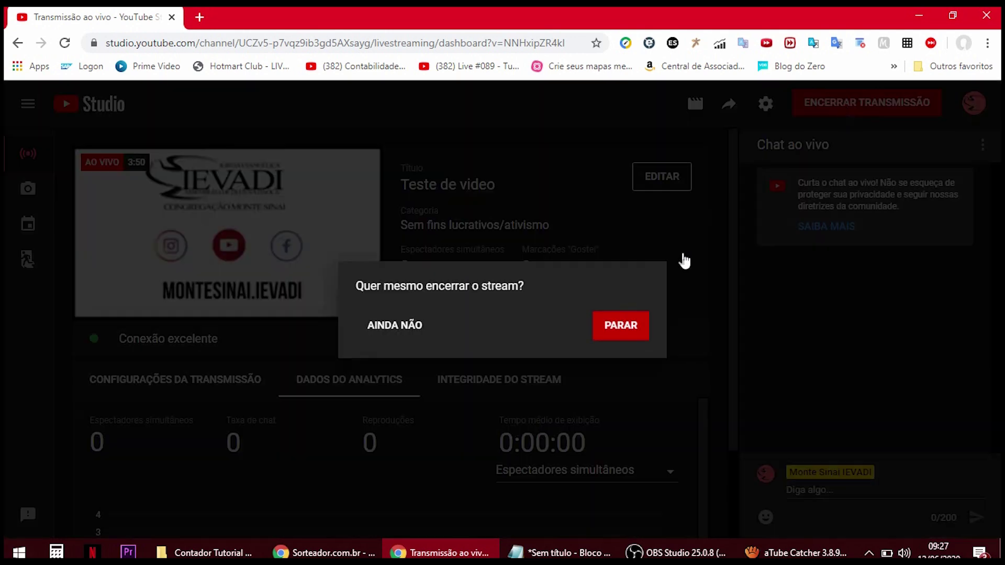
{"action": "left_click", "coordinate": [620, 331]}
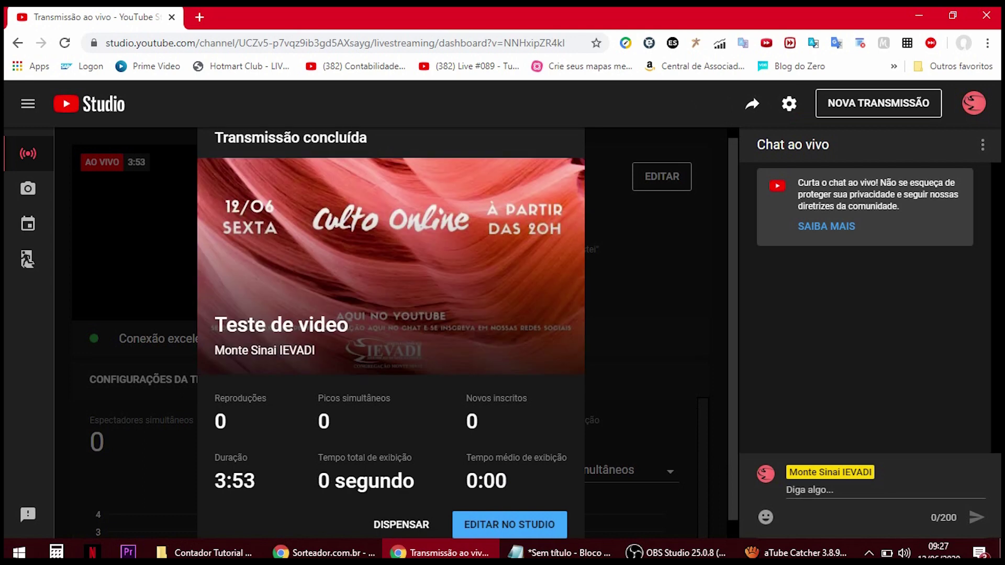
{"action": "left_click", "coordinate": [675, 553]}
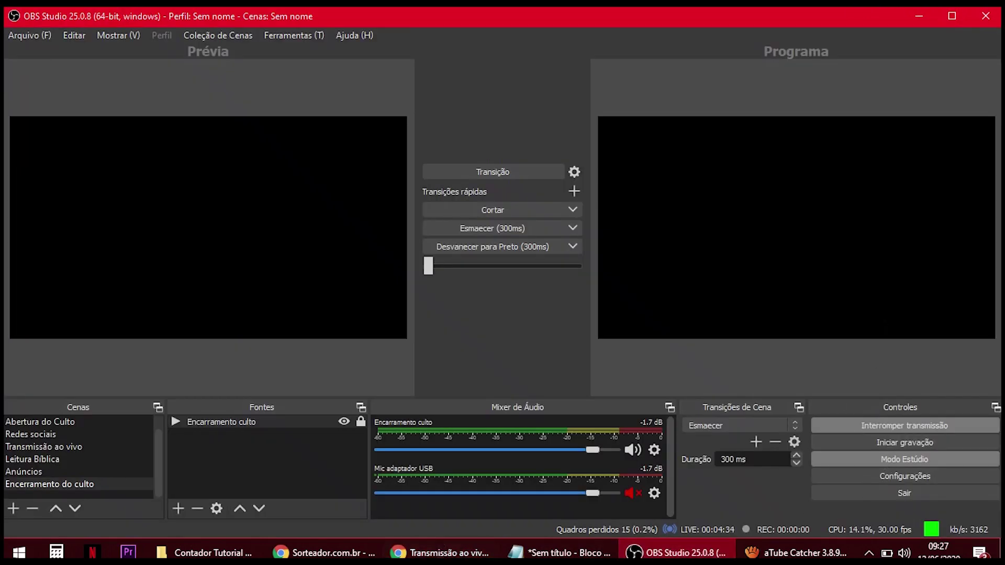
{"action": "left_click", "coordinate": [437, 553]}
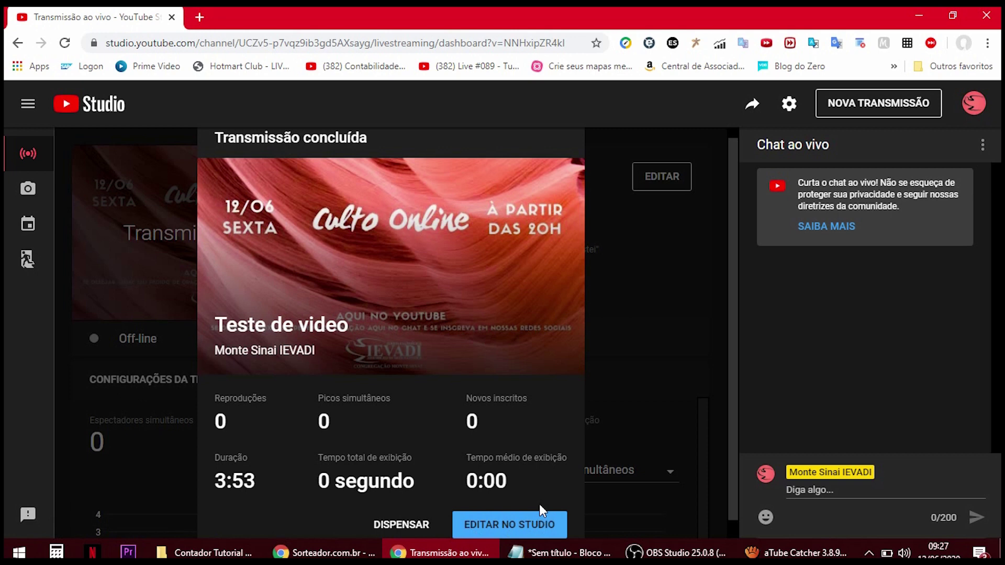
{"action": "left_click", "coordinate": [400, 525]}
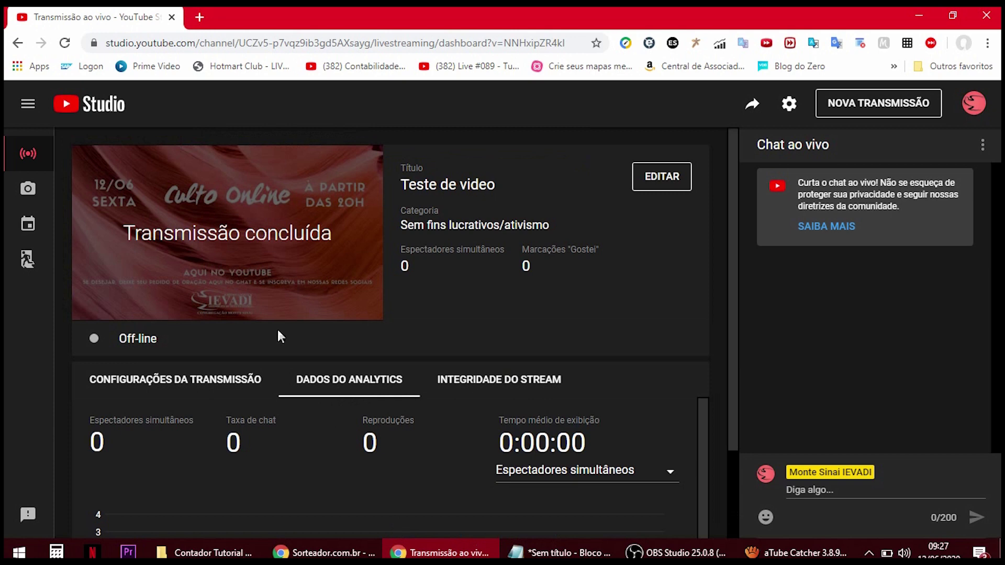
{"action": "left_click", "coordinate": [274, 386]}
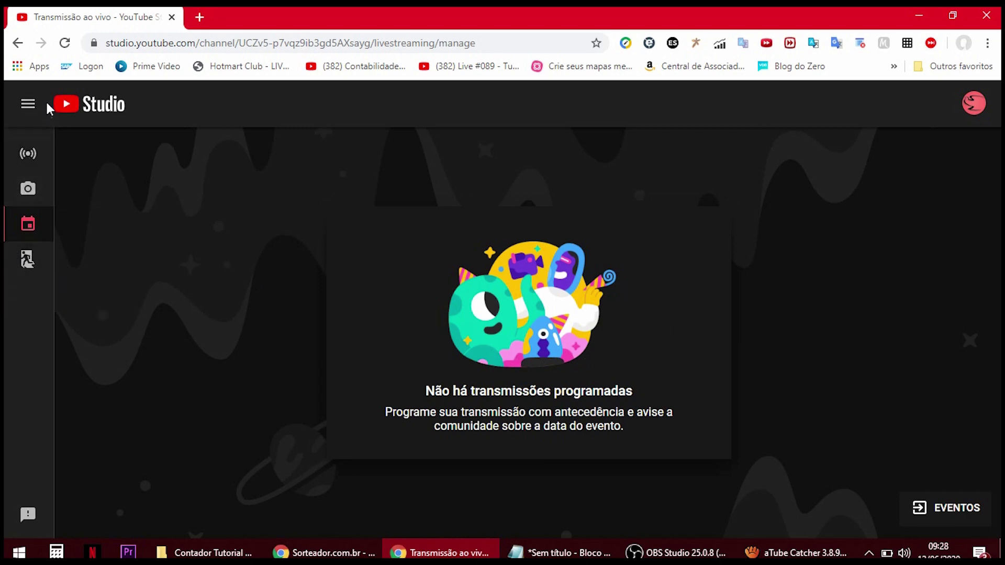
{"action": "left_click", "coordinate": [975, 104]}
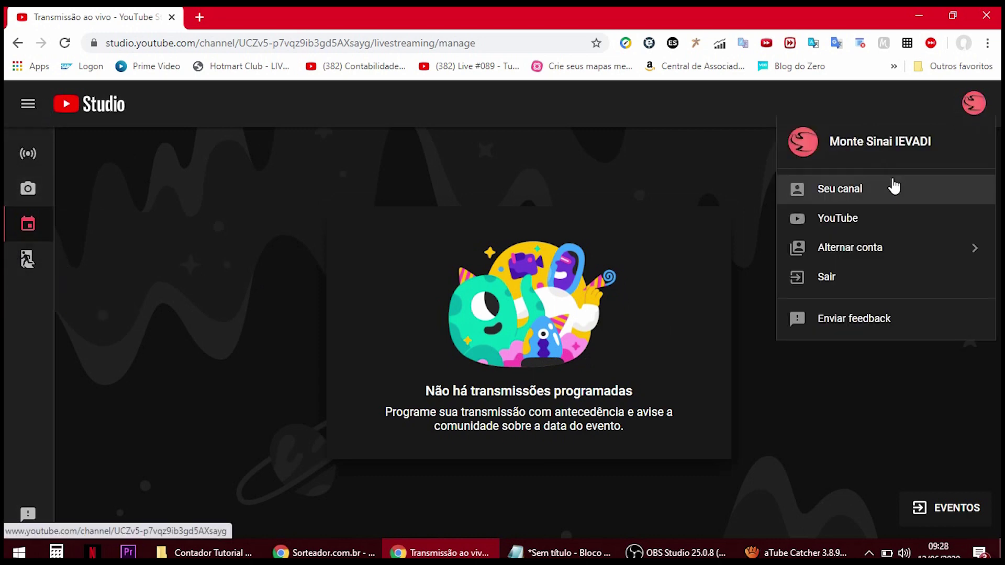
{"action": "left_click", "coordinate": [892, 188]}
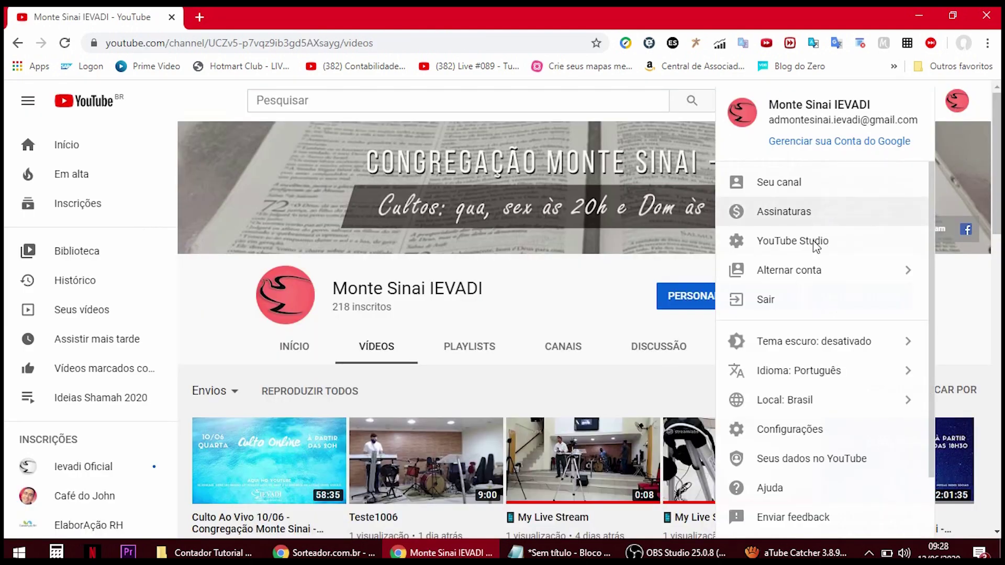
{"action": "left_click", "coordinate": [748, 249]}
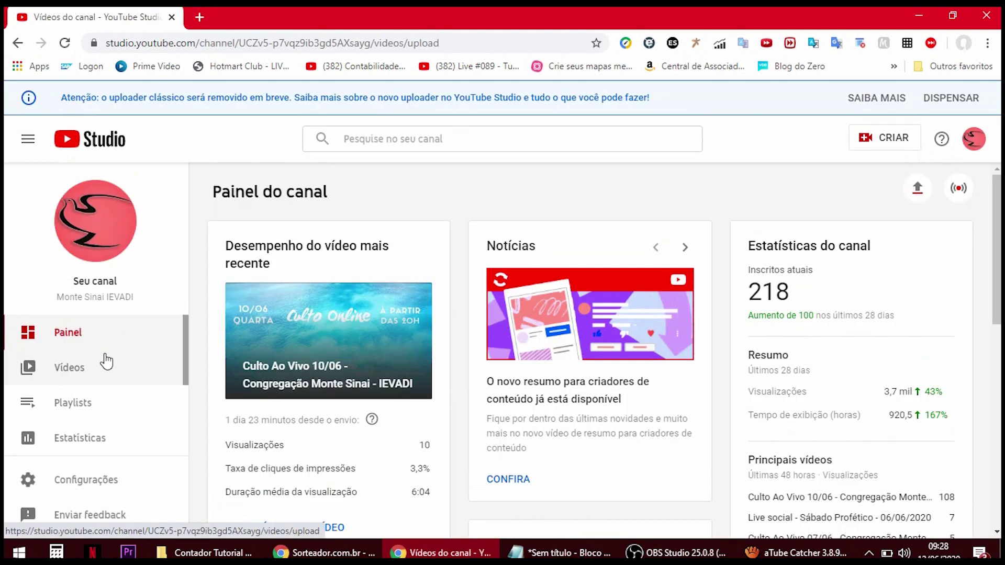
{"action": "left_click", "coordinate": [103, 361]}
{"action": "left_click", "coordinate": [304, 232]}
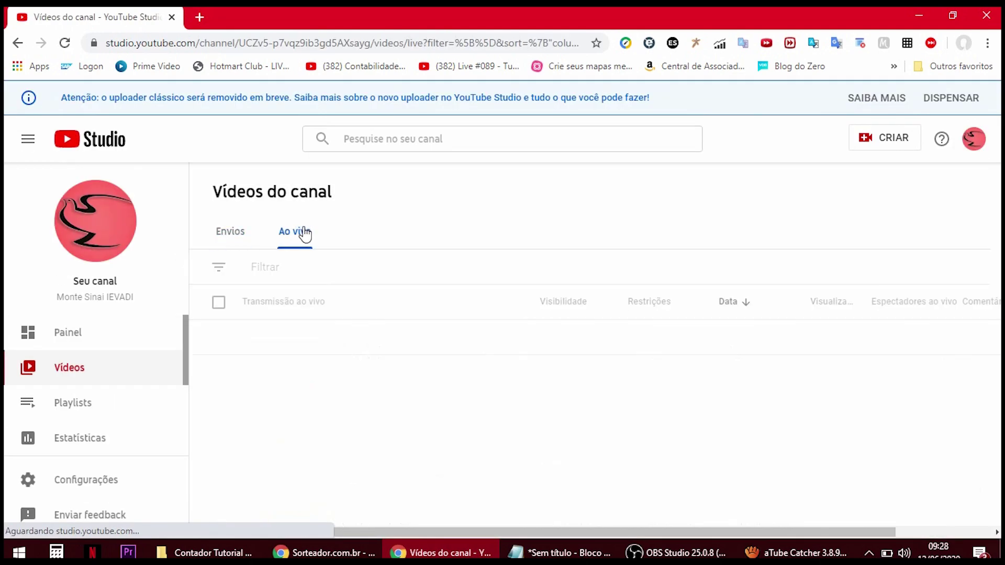
{"action": "left_click", "coordinate": [676, 553]}
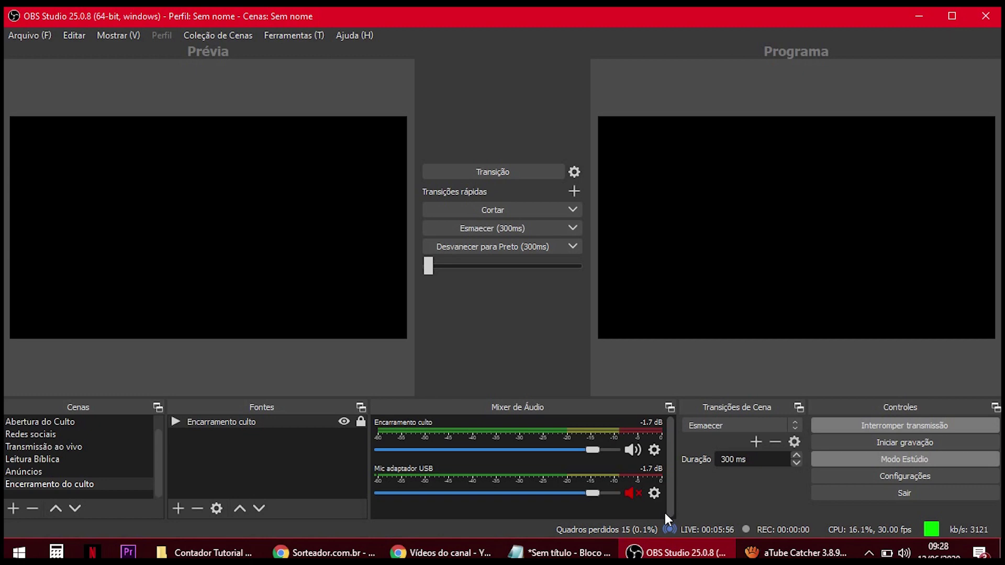
{"action": "left_click", "coordinate": [418, 553]}
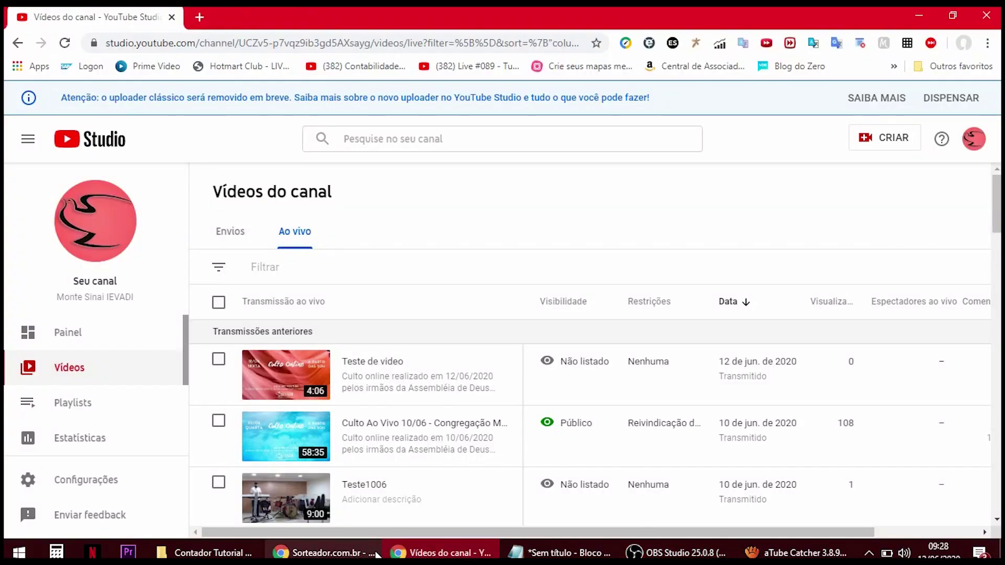